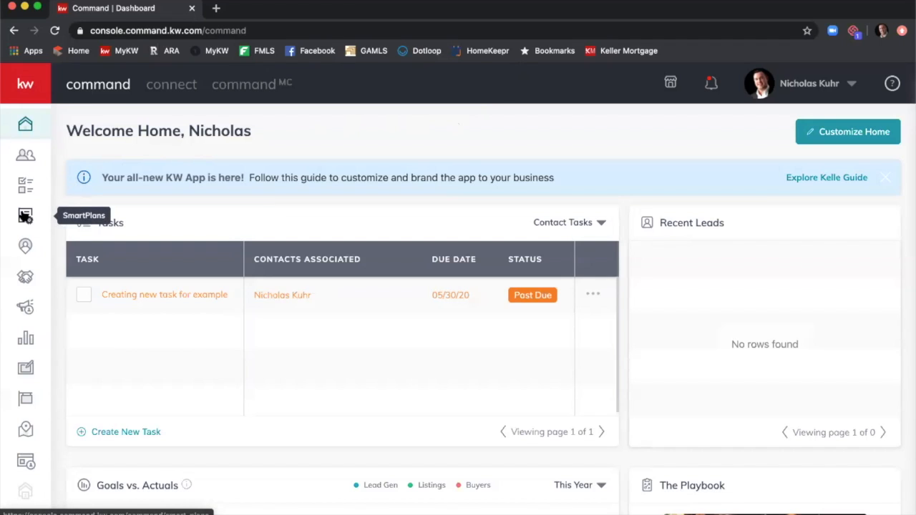
Go to My SmartPlans, listing the 15-day bi-weekly and 31-day monthly neighborhood plans.
left_click(25, 216)
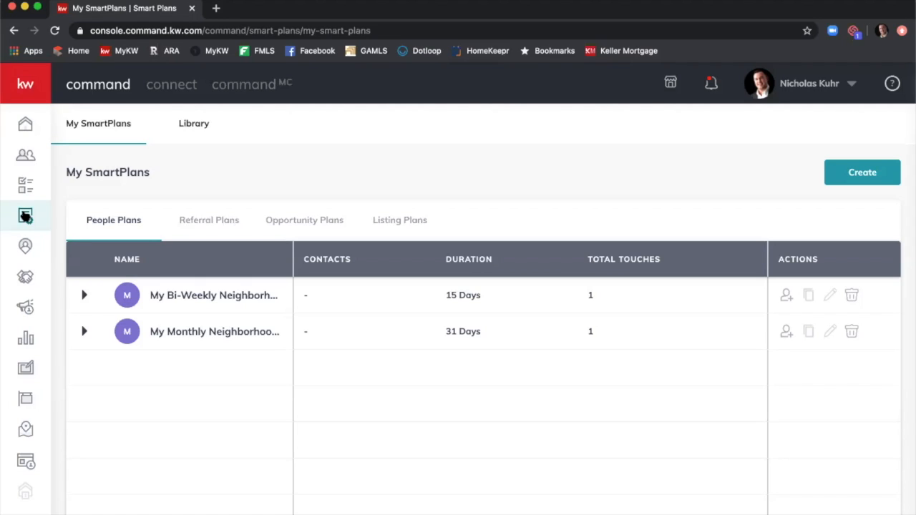
Switch to the SmartPlans Library with its 10 ready-made plans, such as Promote My App.
left_click(25, 216)
left_click(204, 122)
left_click(198, 129)
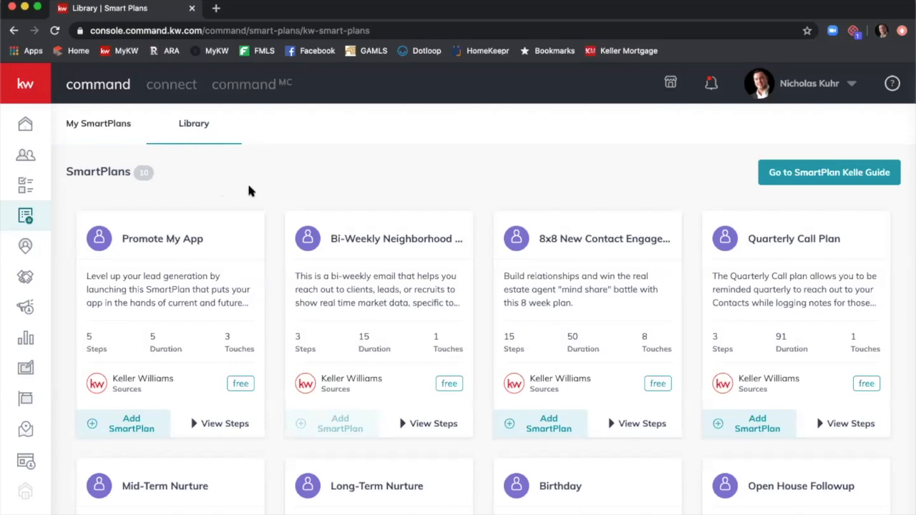
Scroll the library down to the Promote My App card (5 steps, 5 days, 3 touches).
scroll(249, 189, "down", 1)
scroll(250, 189, "down", 1)
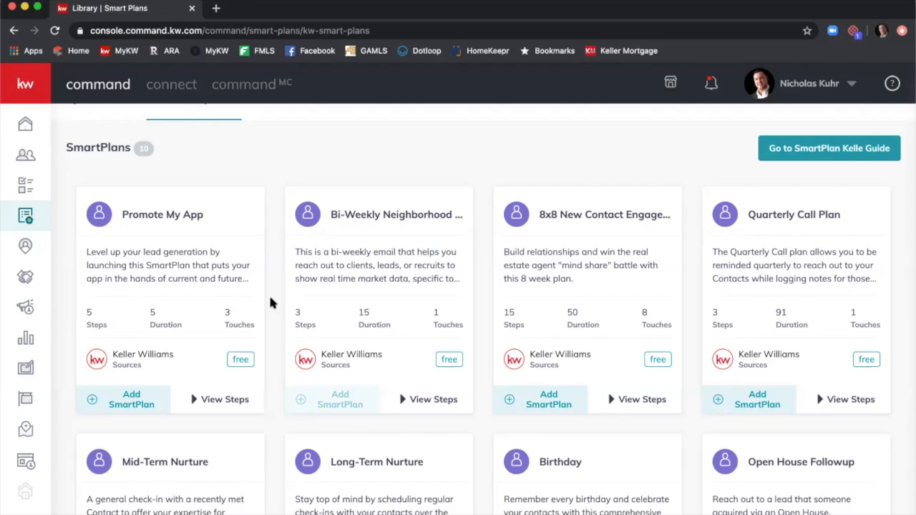
scroll(264, 302, "down", 1)
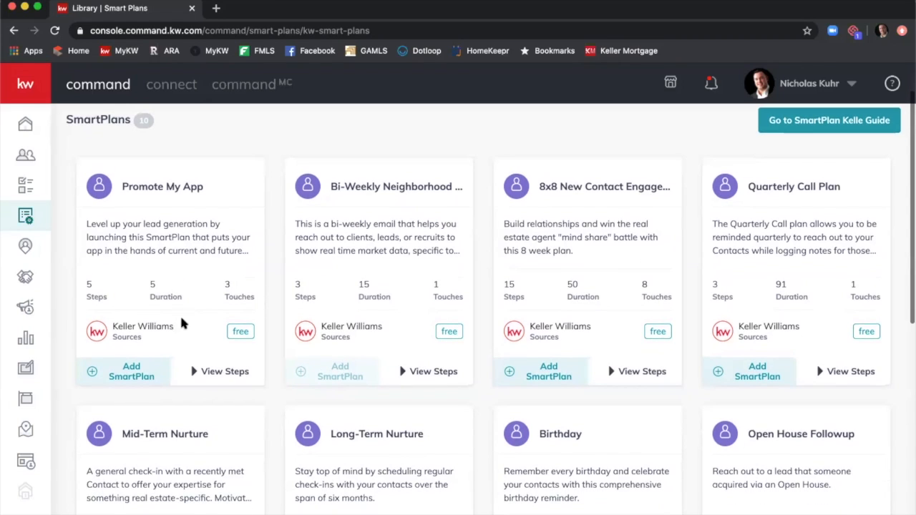
Expand Promote My App's steps and review its SMS/MMS texts, 3-day delay and app-download message.
left_click(217, 376)
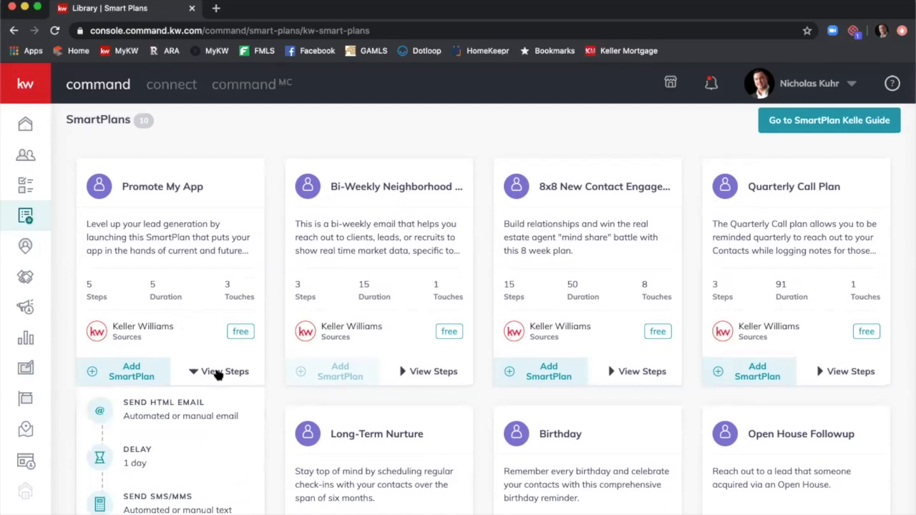
scroll(217, 372, "down", 2)
scroll(214, 362, "down", 1)
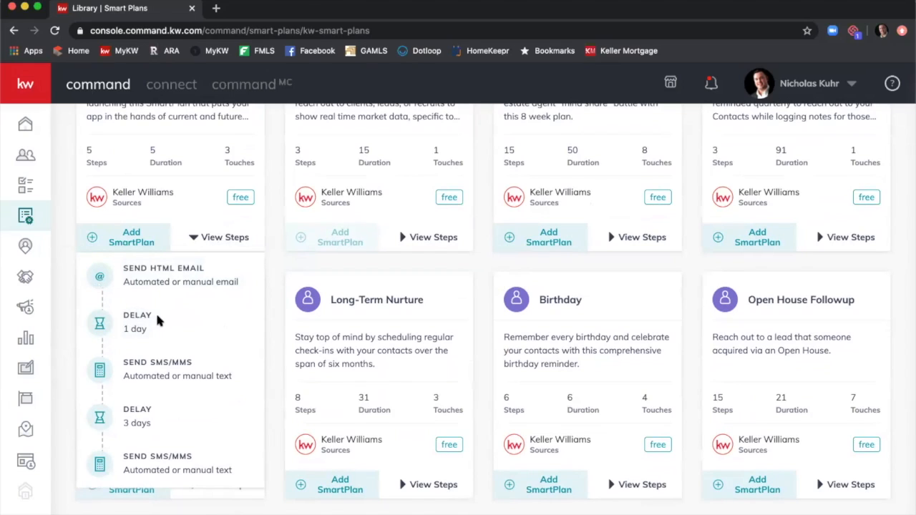
mouse_move(180, 362)
mouse_move(183, 452)
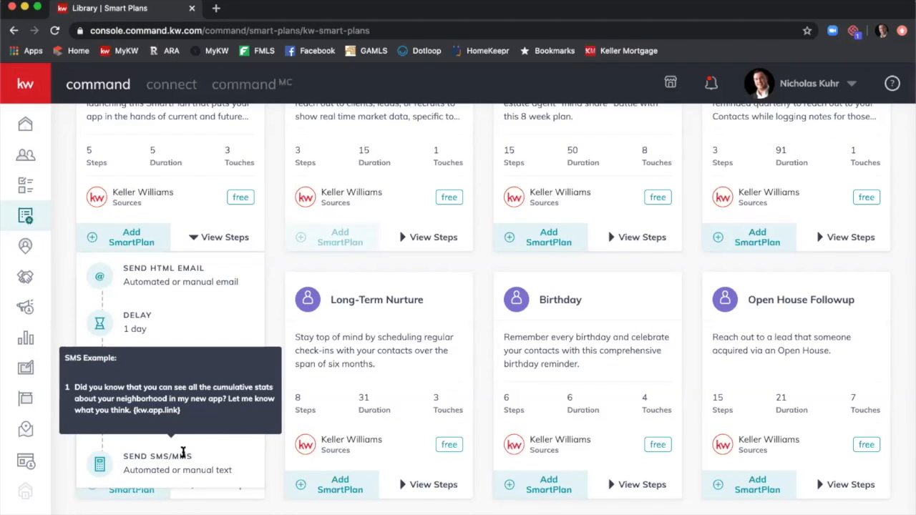
scroll(275, 262, "up", 1)
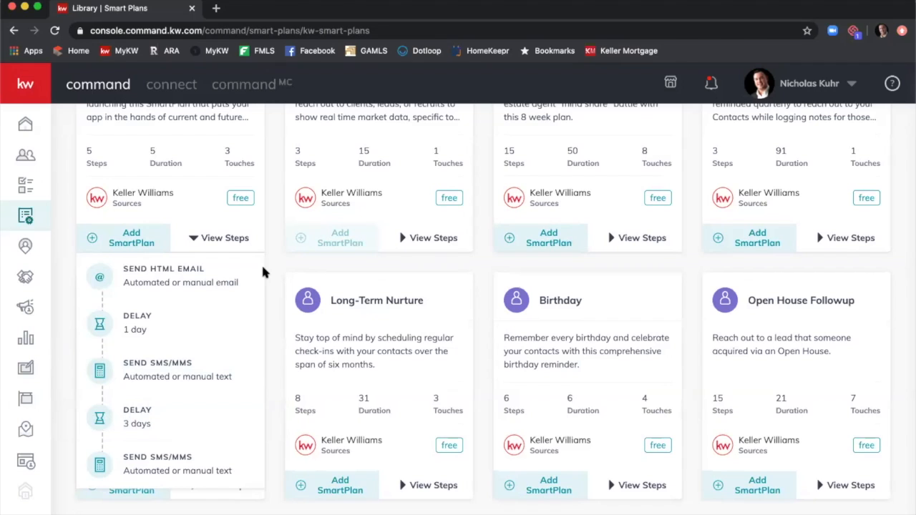
scroll(262, 272, "up", 3)
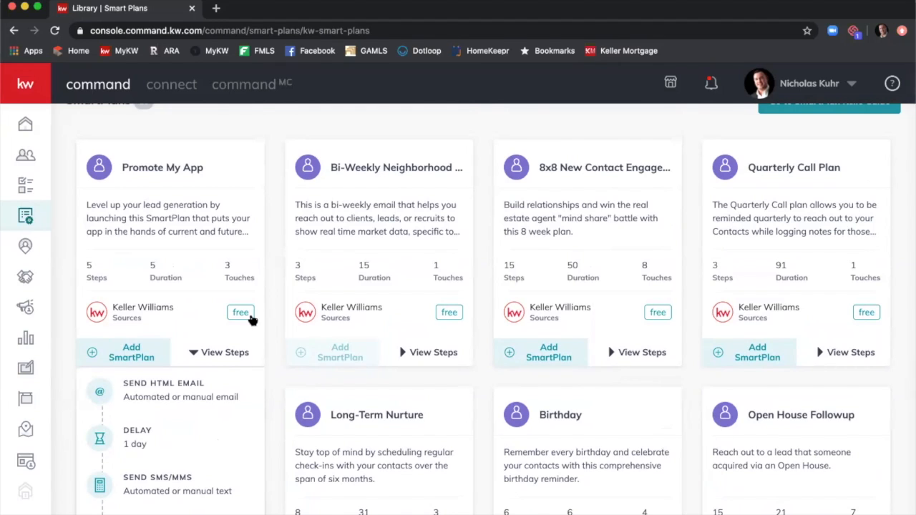
scroll(215, 344, "down", 2)
mouse_move(185, 409)
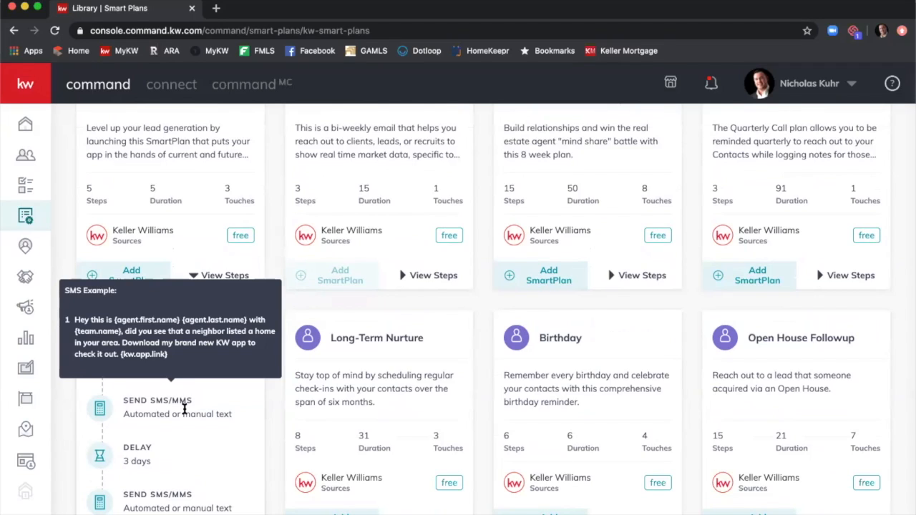
left_click(229, 276)
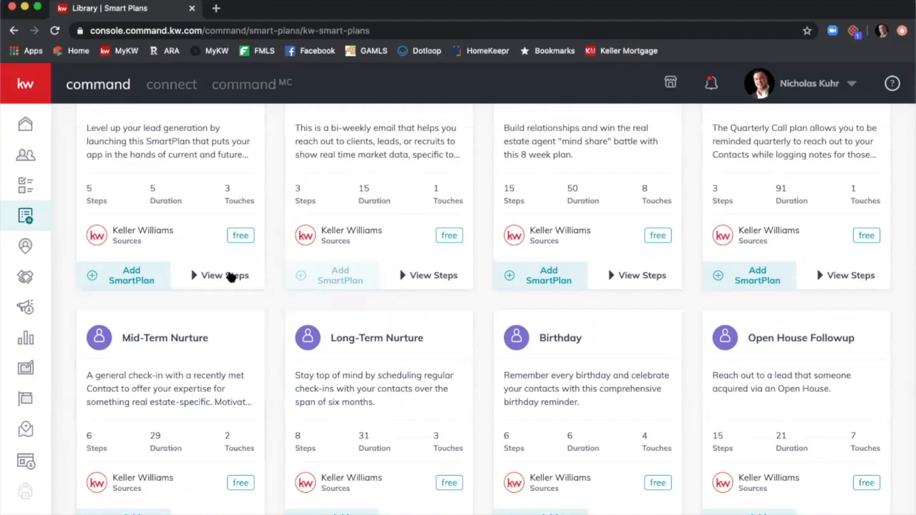
scroll(230, 276, "up", 2)
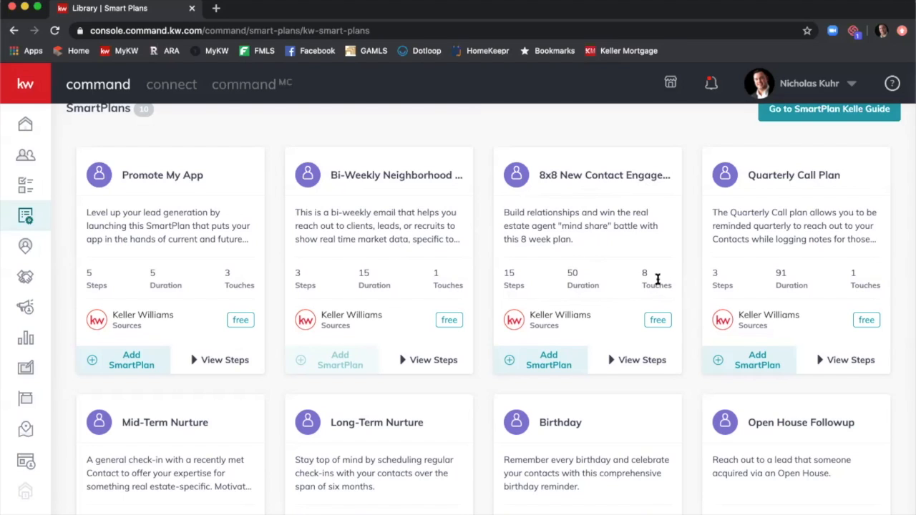
scroll(657, 285, "down", 3)
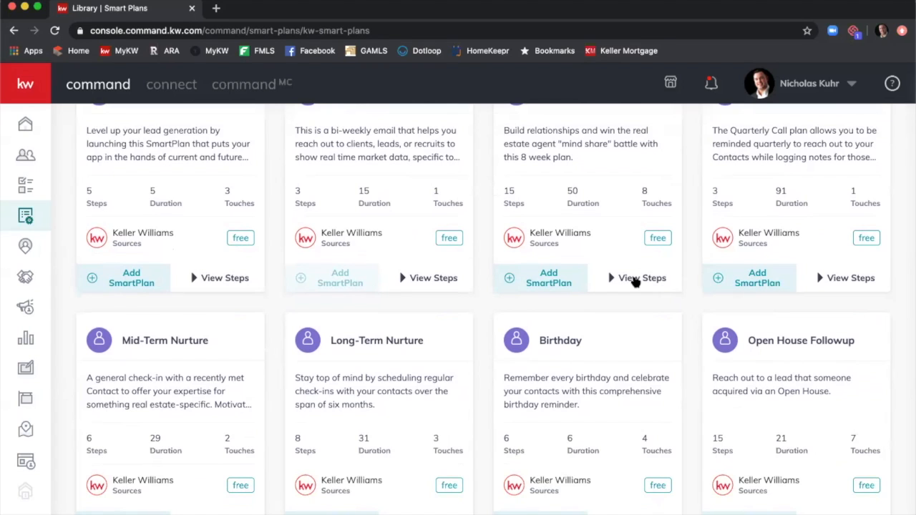
Expand the 8x8 New Contact Engagement steps: SMS/MMS text, touch task, phone call, 7-day delays.
left_click(635, 279)
scroll(644, 272, "down", 3)
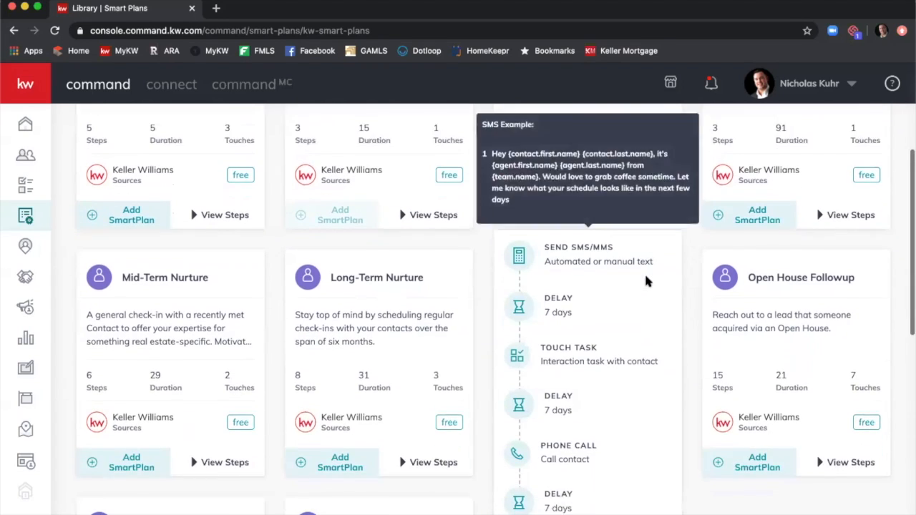
mouse_move(614, 231)
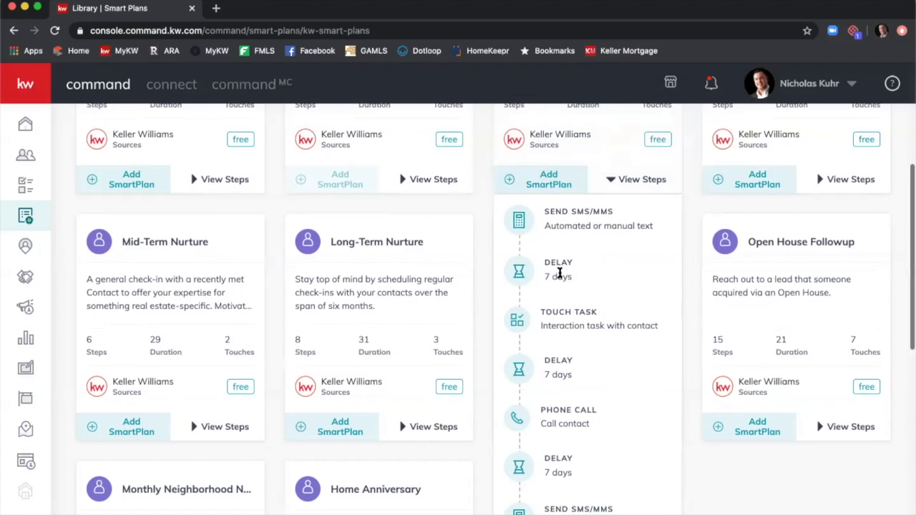
scroll(569, 286, "down", 1)
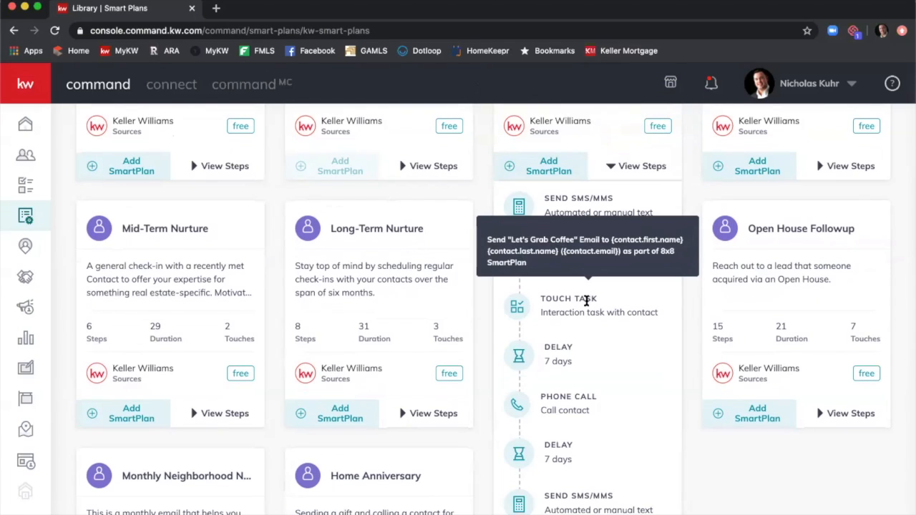
scroll(576, 345, "down", 1)
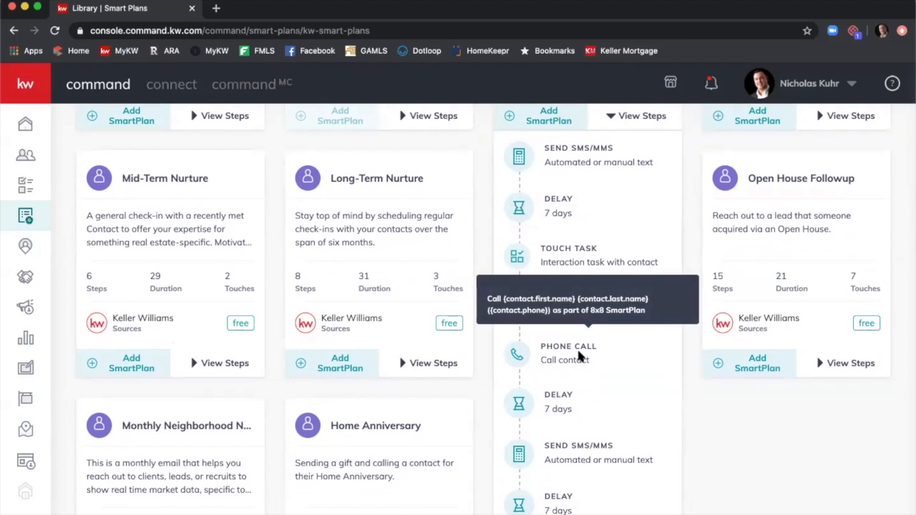
scroll(577, 355, "down", 2)
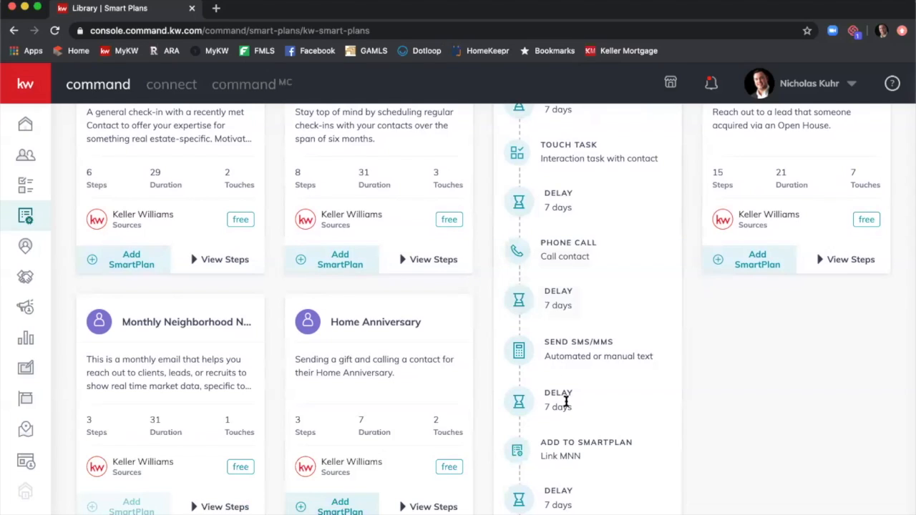
scroll(599, 416, "down", 1)
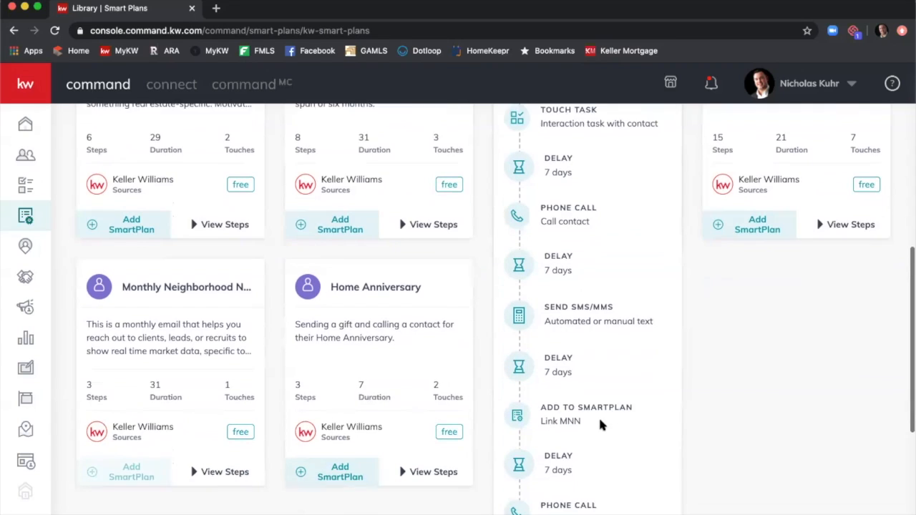
scroll(568, 392, "down", 1)
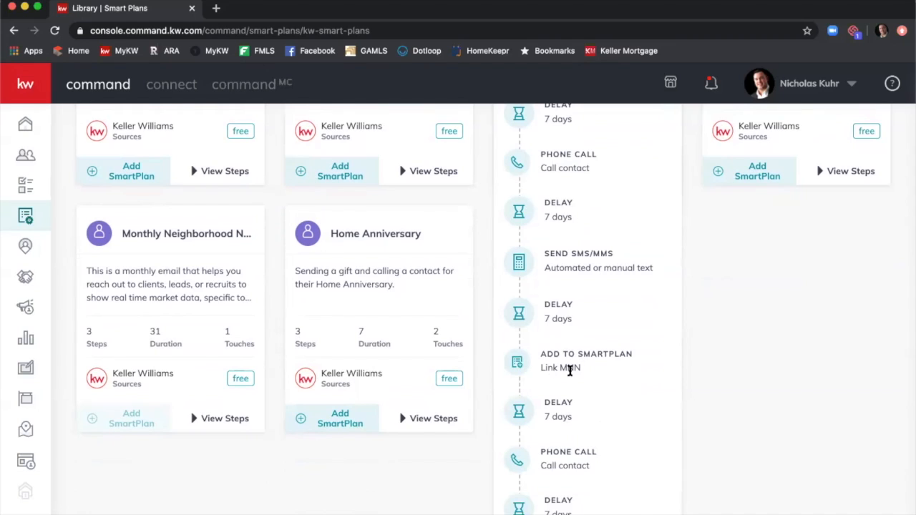
scroll(571, 373, "down", 1)
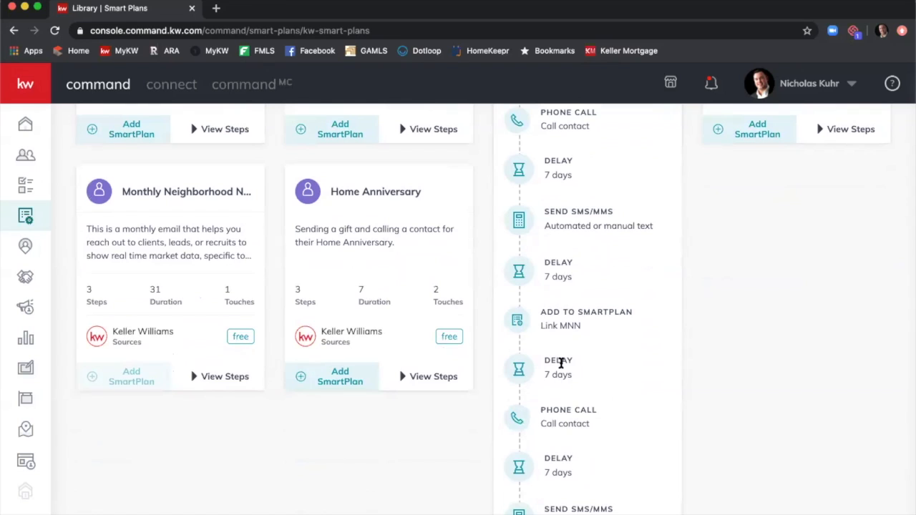
scroll(562, 363, "down", 1)
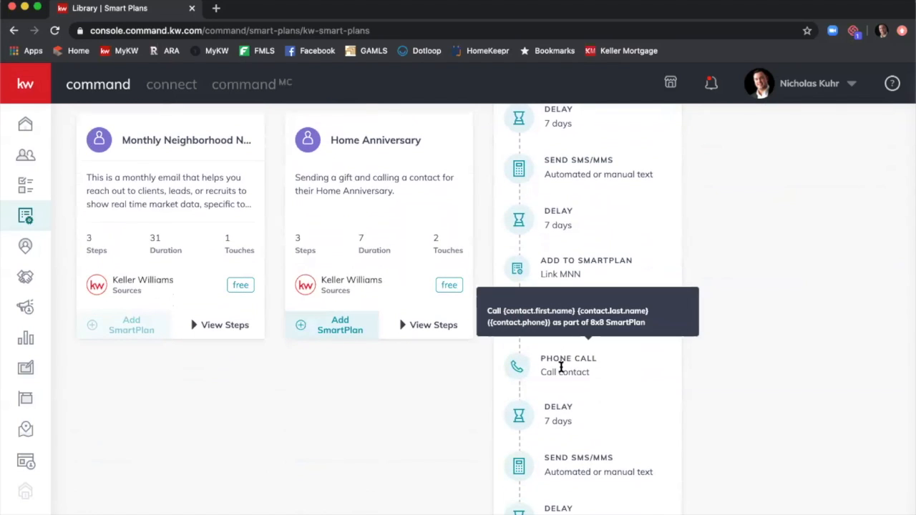
scroll(558, 371, "down", 1)
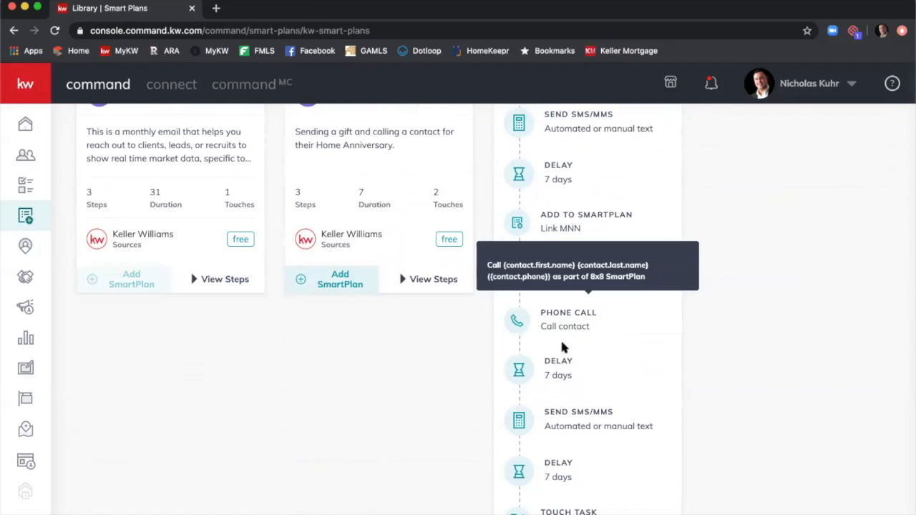
mouse_move(554, 411)
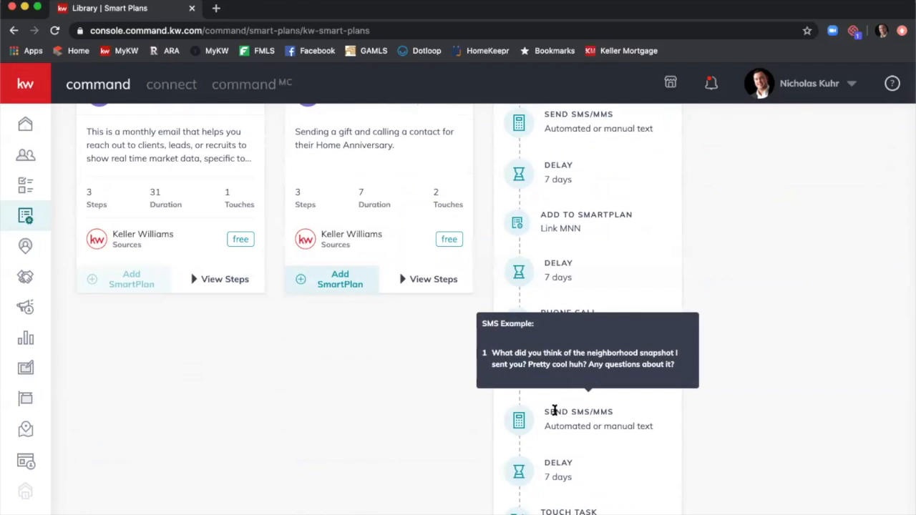
scroll(558, 414, "down", 1)
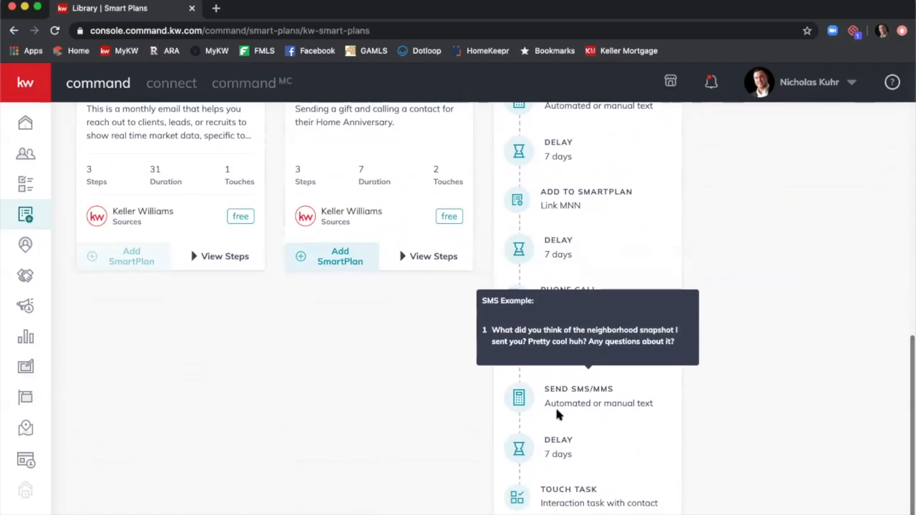
mouse_move(566, 489)
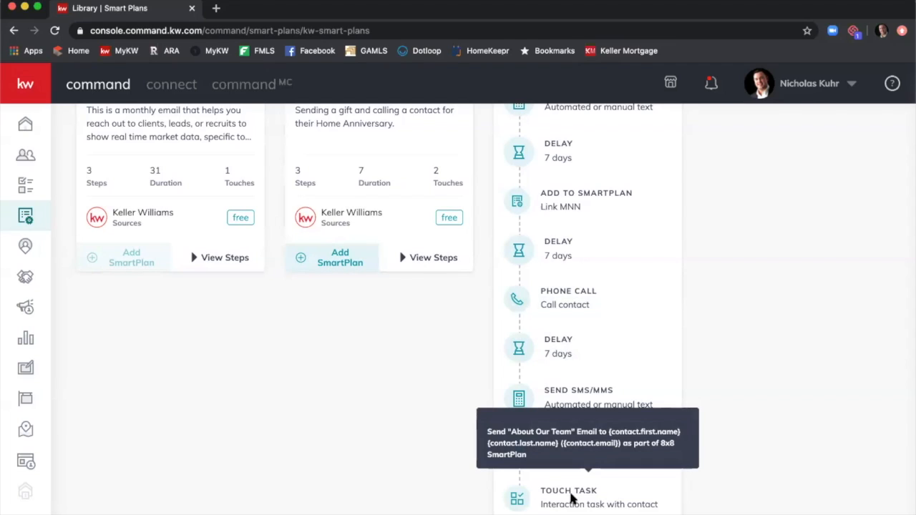
scroll(605, 445, "up", 3)
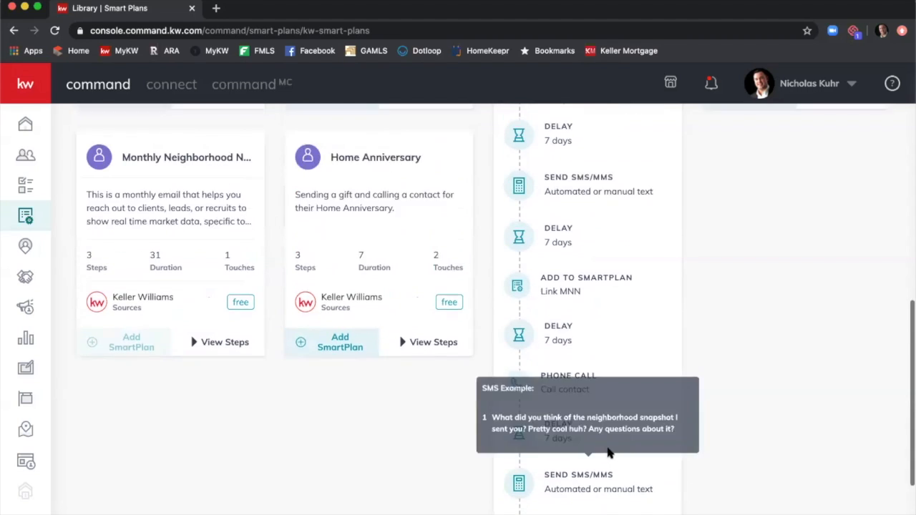
scroll(605, 451, "up", 4)
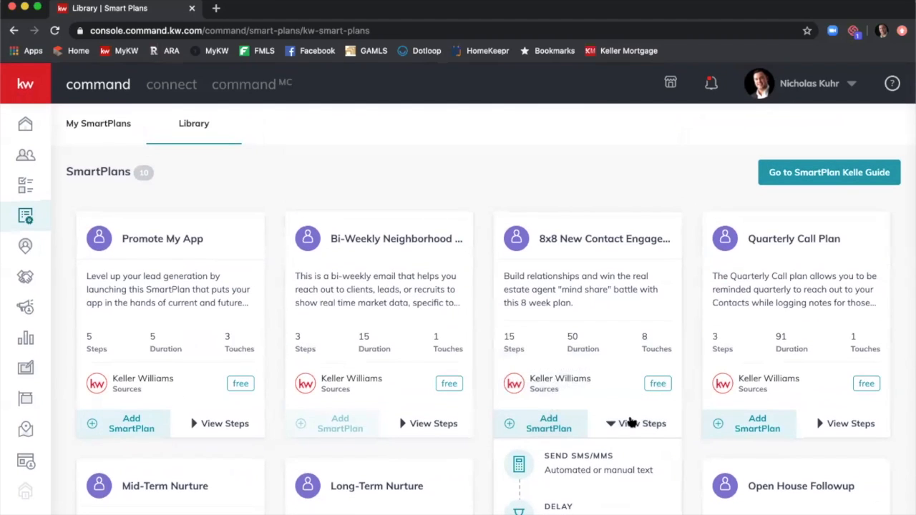
Collapse the 8x8 New Contact Engagement card's step list.
left_click(633, 424)
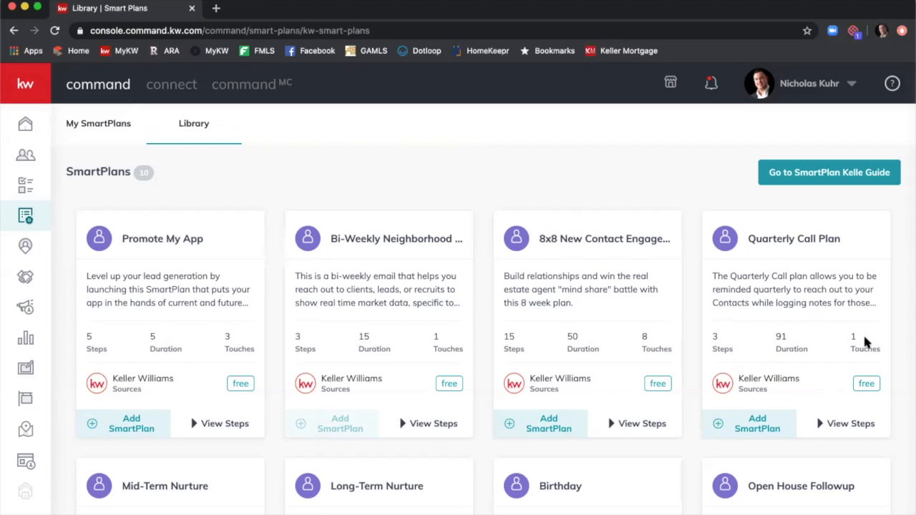
Expand the Quarterly Call Plan: a phone call, a 90-day delay, repeating unlimited times.
left_click(841, 423)
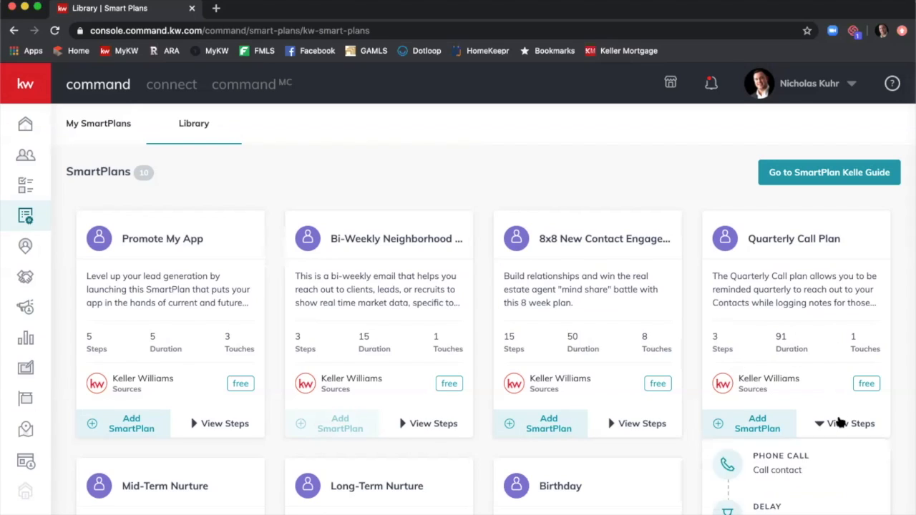
scroll(829, 373, "down", 2)
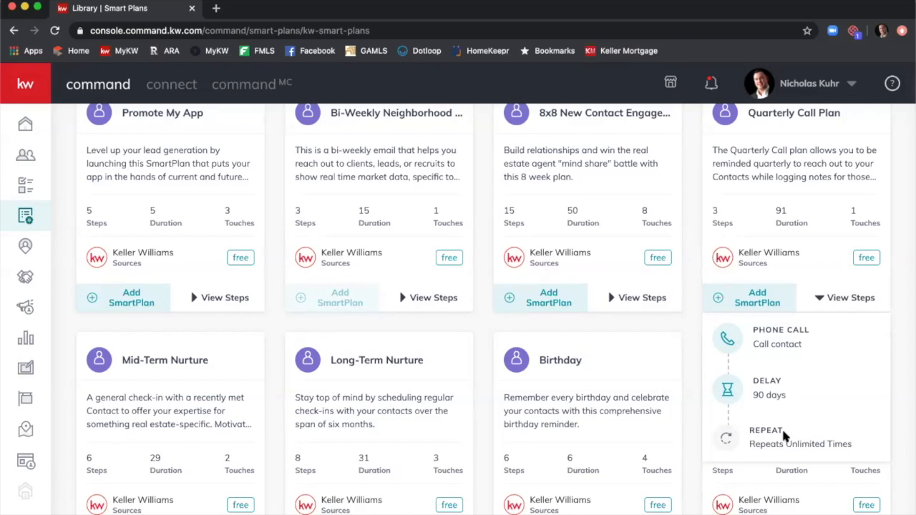
scroll(781, 444, "down", 1)
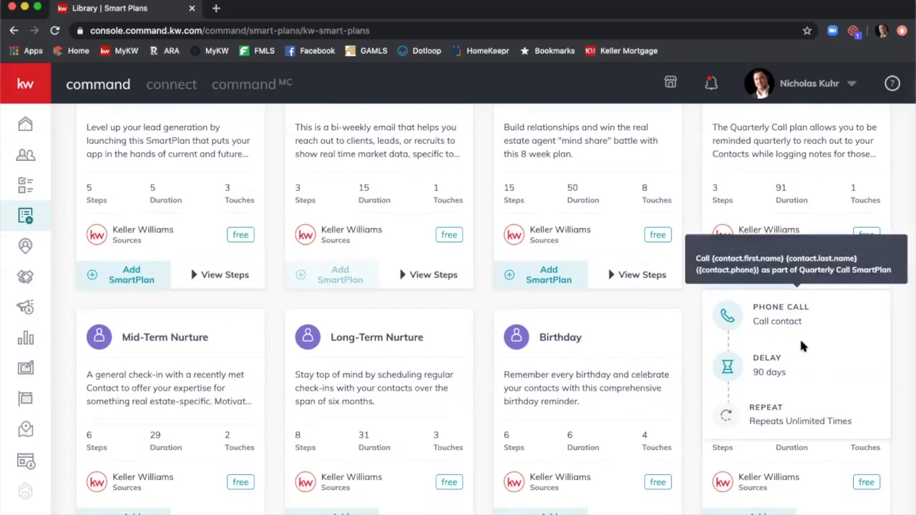
scroll(789, 408, "up", 2)
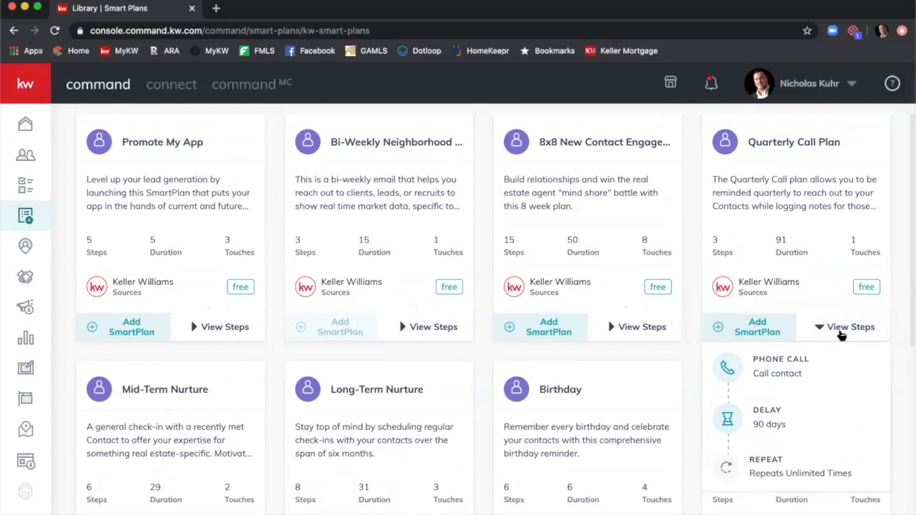
Collapse the Quarterly Call Plan's steps and scroll down toward the Open House Followup card.
left_click(842, 334)
scroll(292, 285, "down", 3)
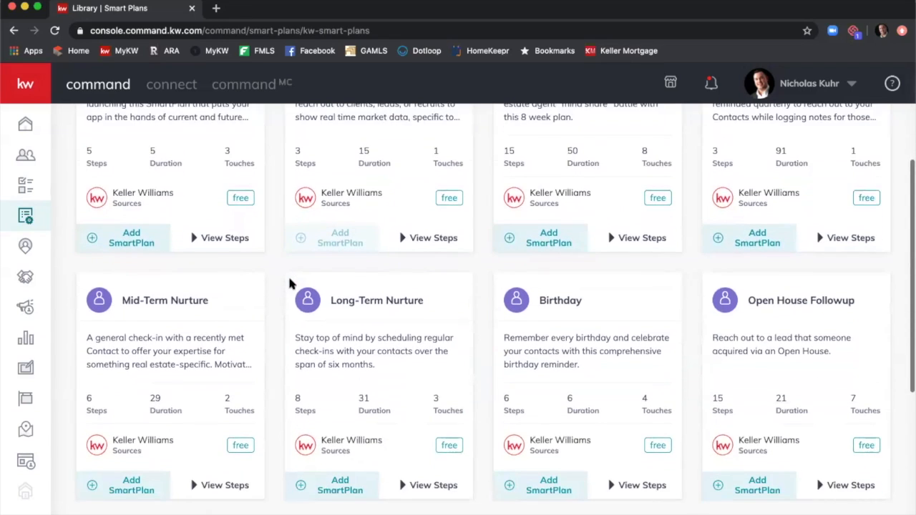
scroll(280, 284, "down", 3)
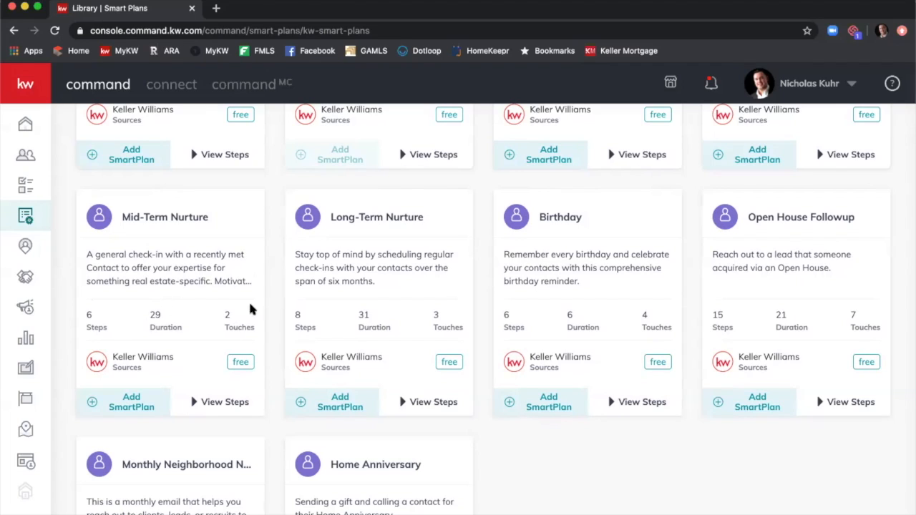
left_click(220, 403)
scroll(229, 388, "down", 2)
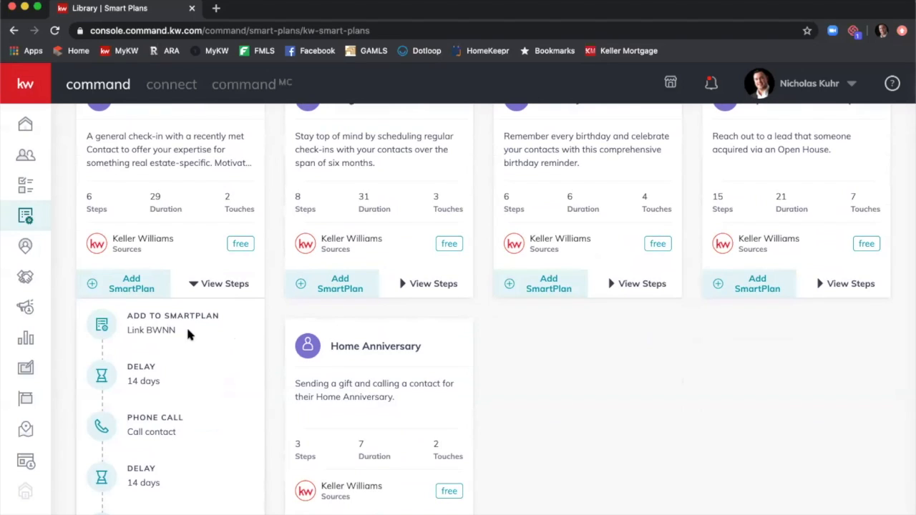
scroll(183, 328, "down", 2)
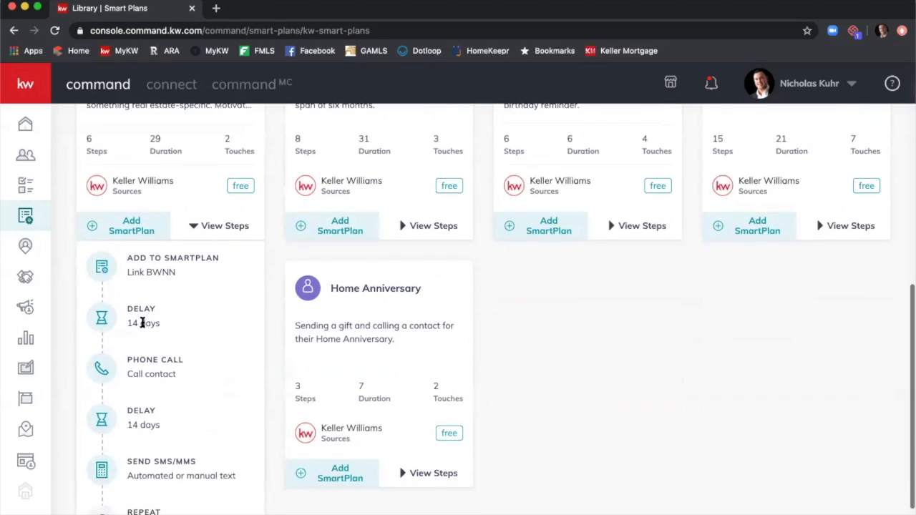
scroll(179, 351, "down", 1)
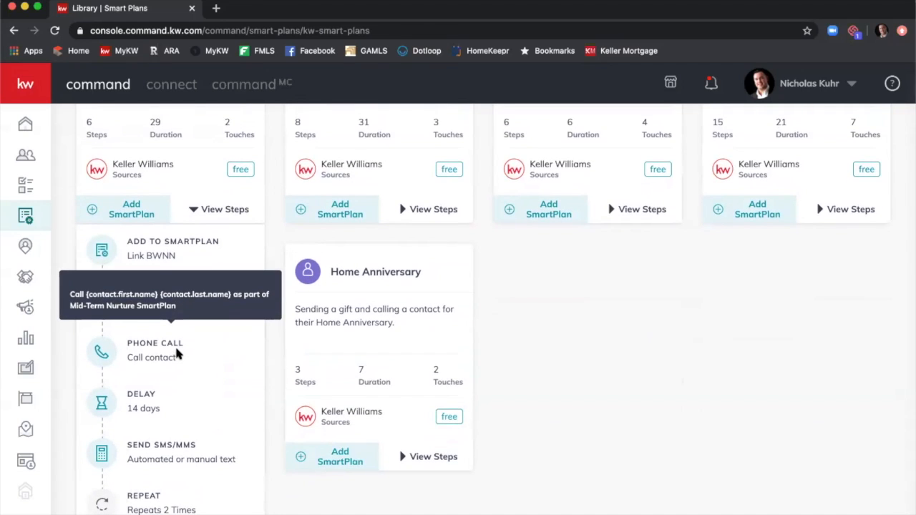
scroll(153, 388, "down", 1)
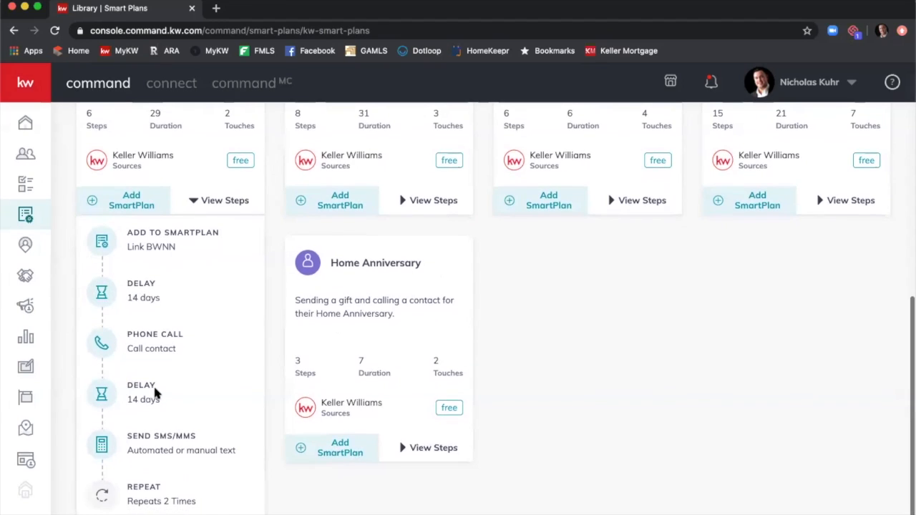
mouse_move(191, 425)
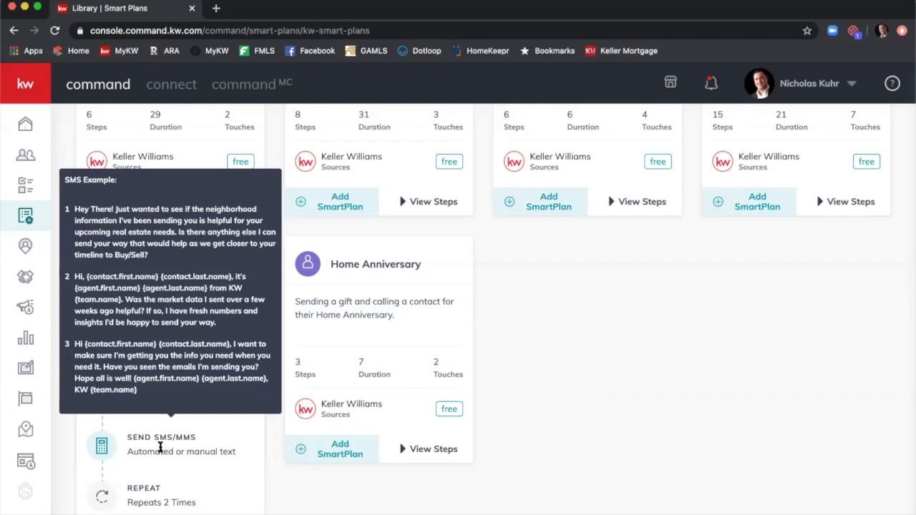
Collapse the Mid-Term Nurture steps and scroll up to the Long-Term Nurture card.
left_click(209, 204)
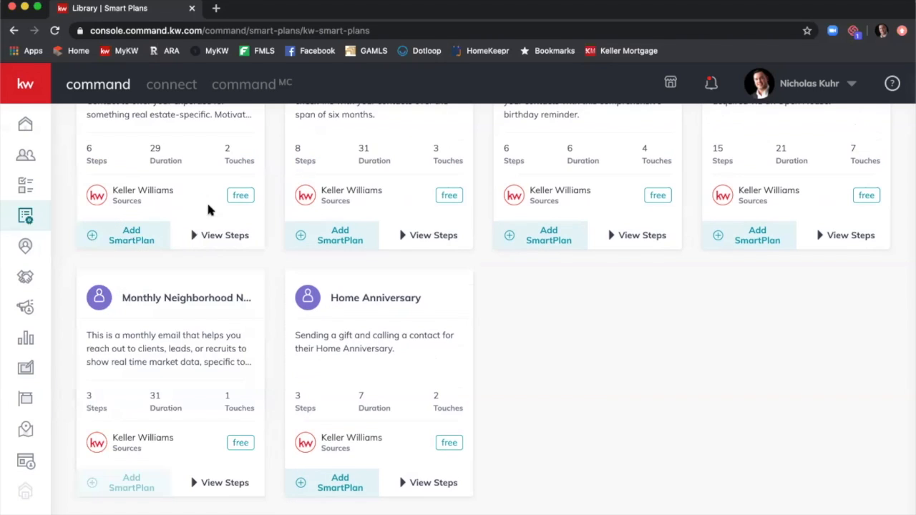
scroll(203, 236, "up", 3)
scroll(201, 244, "up", 1)
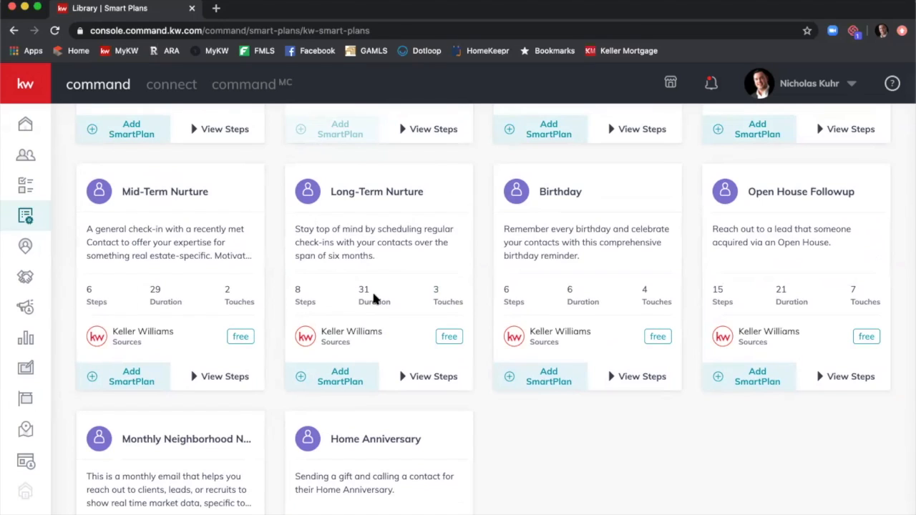
Expand Long-Term Nurture's steps: add MNN plan, 10-day delays, call, touch task, text, 5 repeats.
left_click(433, 377)
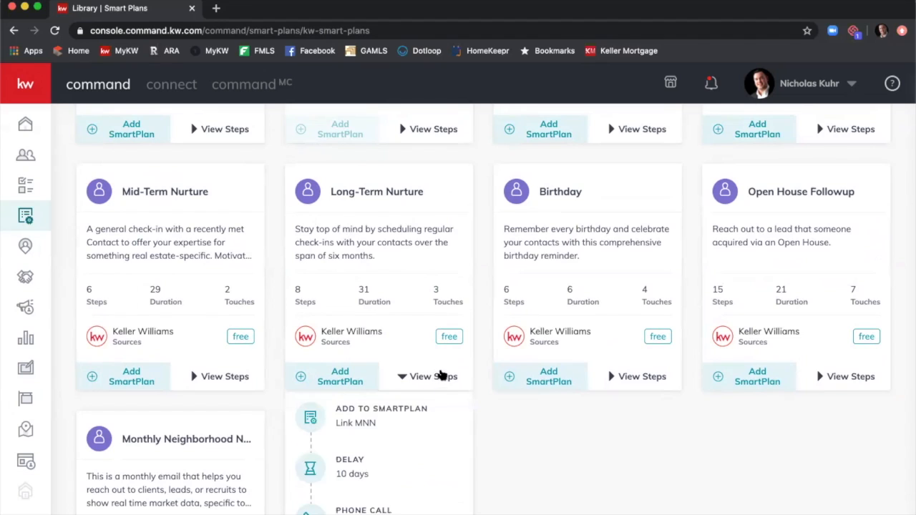
scroll(440, 372, "down", 2)
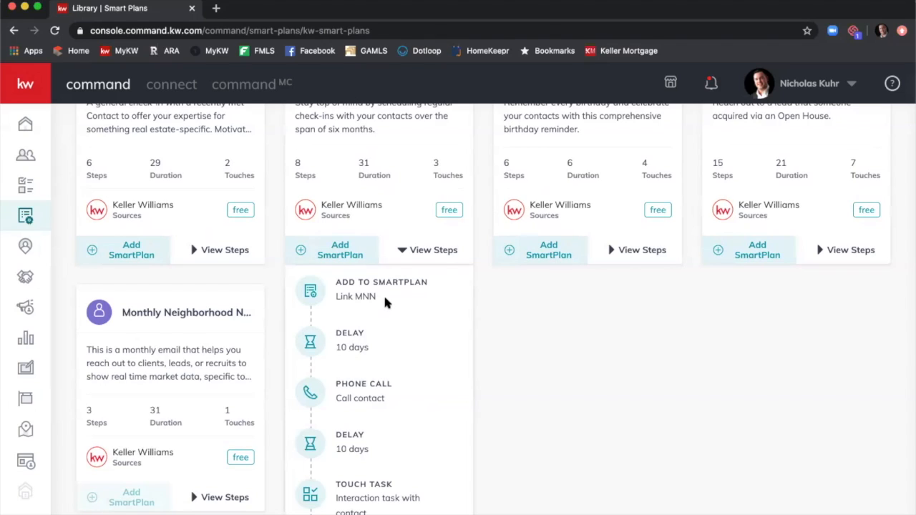
scroll(348, 329, "down", 1)
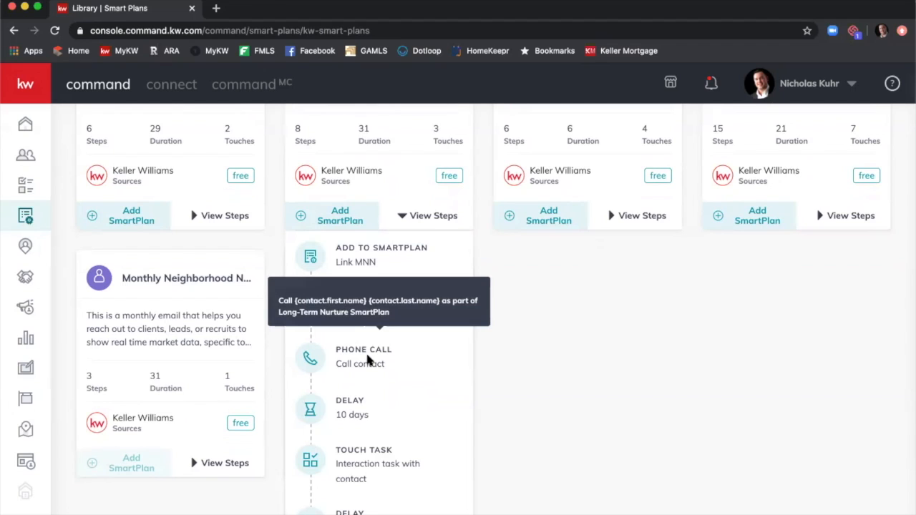
scroll(366, 352, "down", 2)
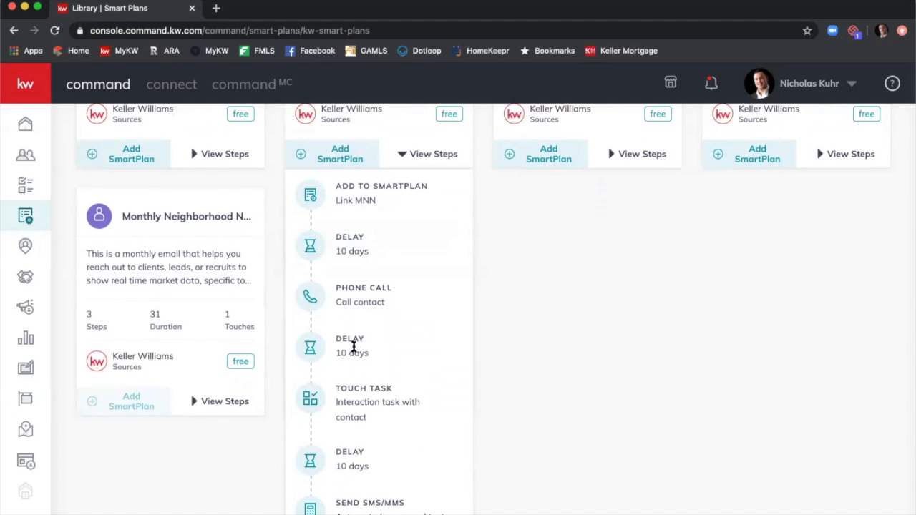
scroll(353, 348, "down", 2)
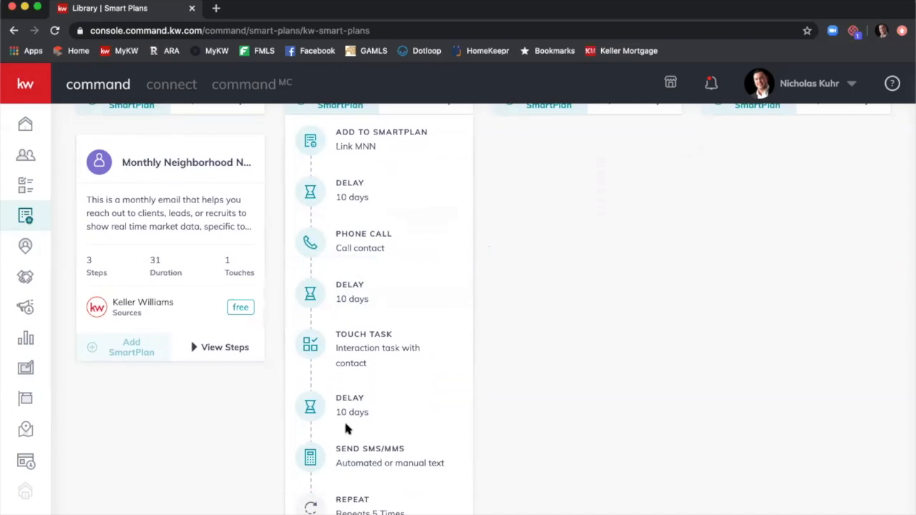
mouse_move(358, 444)
scroll(400, 360, "up", 3)
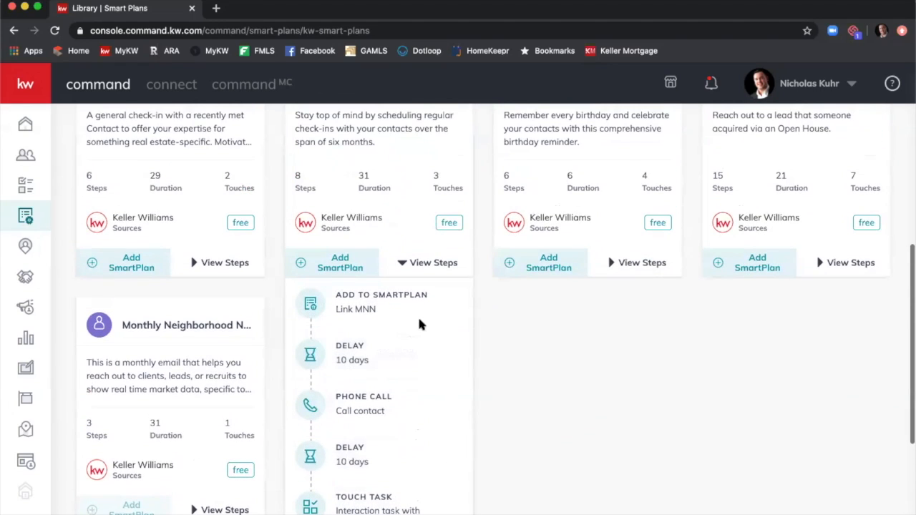
Collapse the Long-Term Nurture step list and scroll back up to the Home Anniversary card.
left_click(420, 272)
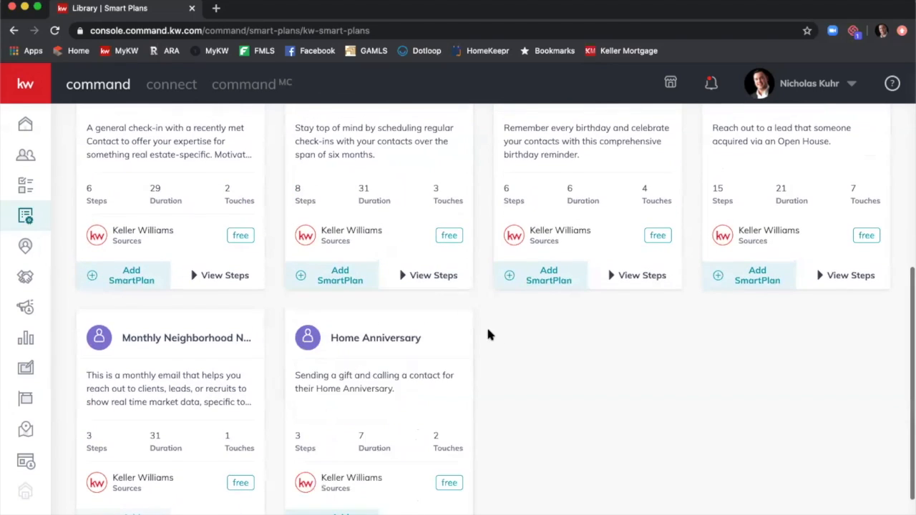
scroll(491, 327, "up", 2)
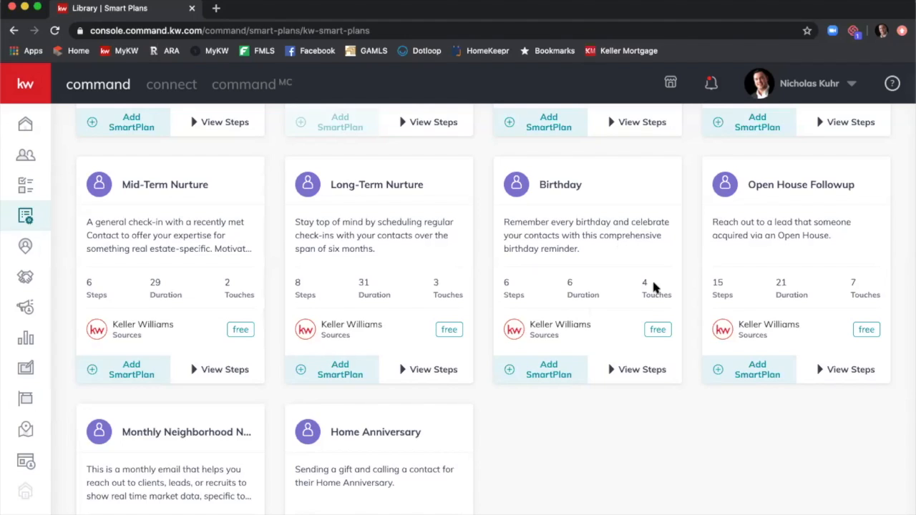
Expand the Birthday plan and review its touch task, 4-day delay, call, 1-day delay and SMS steps.
left_click(642, 369)
scroll(641, 367, "down", 2)
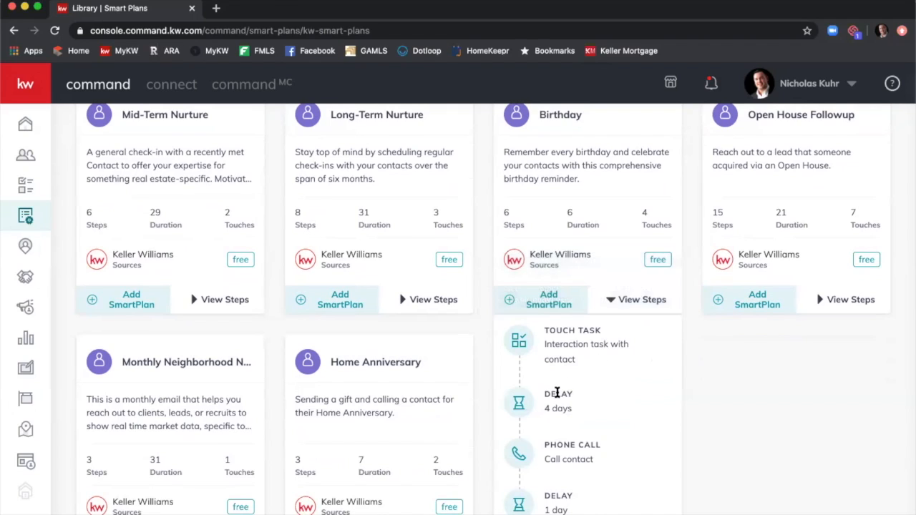
scroll(556, 387, "down", 1)
mouse_move(565, 408)
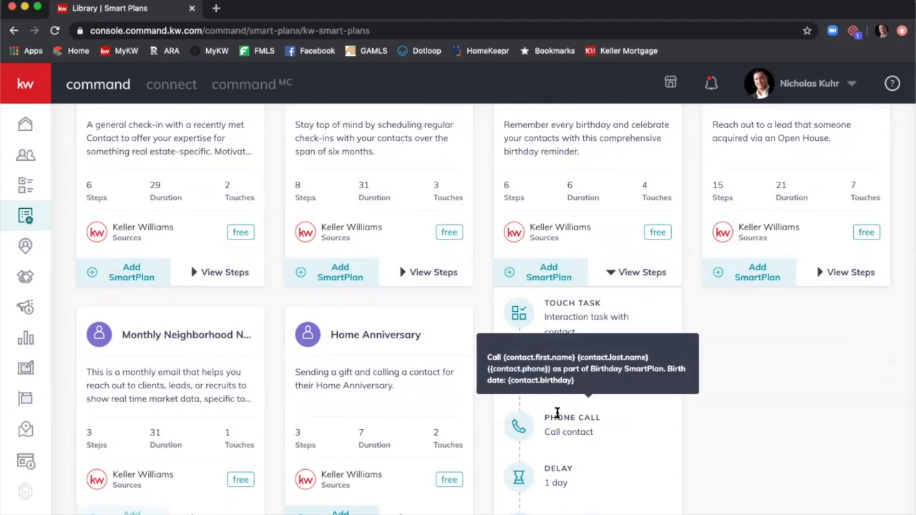
scroll(566, 415, "down", 1)
scroll(560, 444, "down", 1)
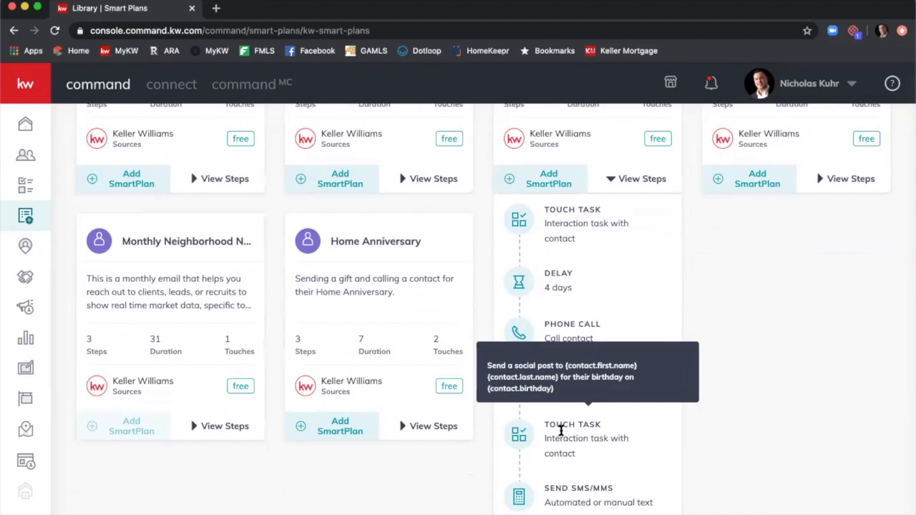
mouse_move(561, 497)
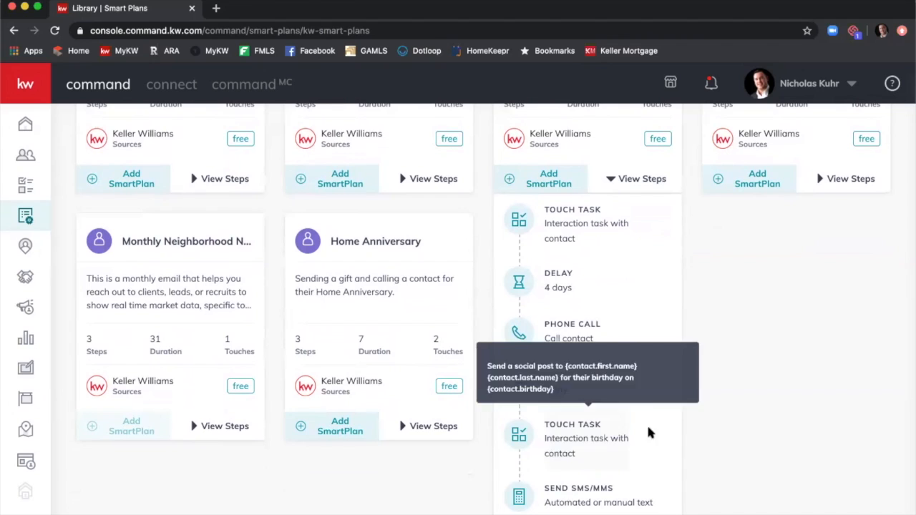
scroll(642, 385, "up", 5)
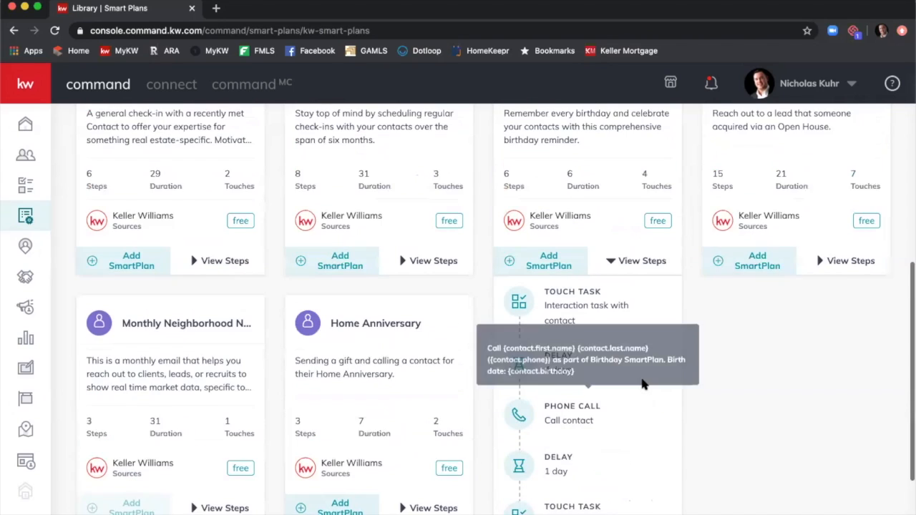
Collapse Birthday's steps and expand the Open House Followup plan's 15-step list.
left_click(633, 360)
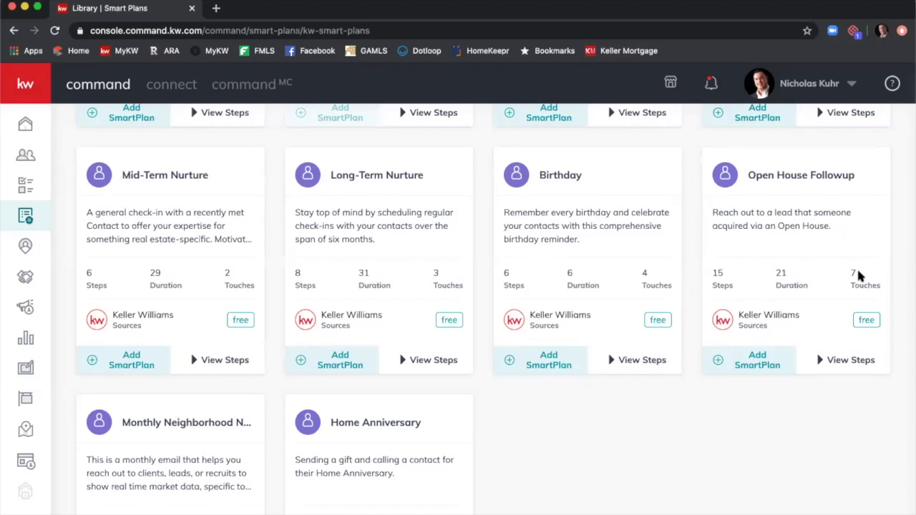
scroll(853, 275, "down", 1)
scroll(853, 278, "down", 3)
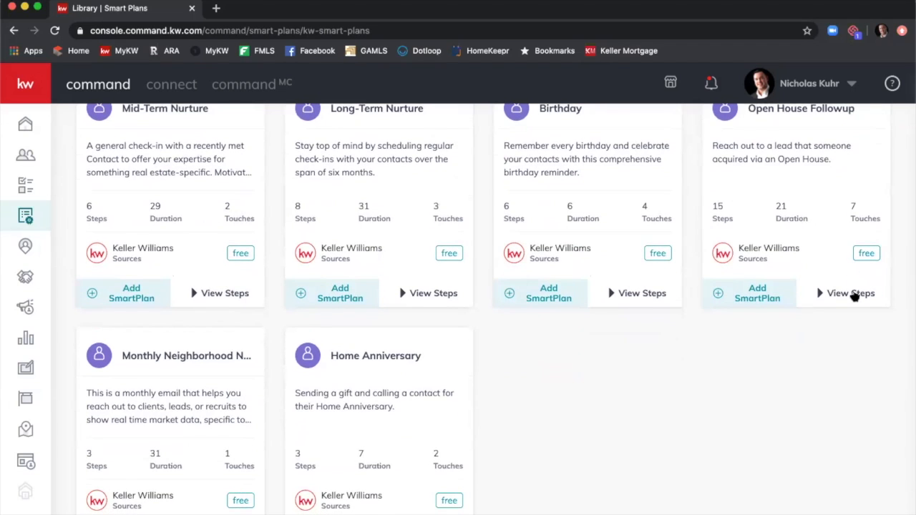
left_click(854, 294)
scroll(853, 295, "down", 4)
mouse_move(837, 277)
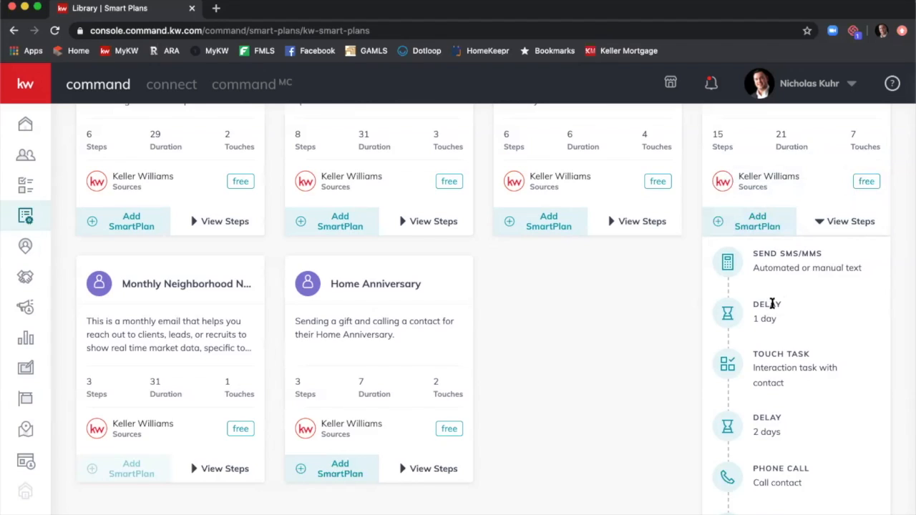
scroll(772, 304, "down", 1)
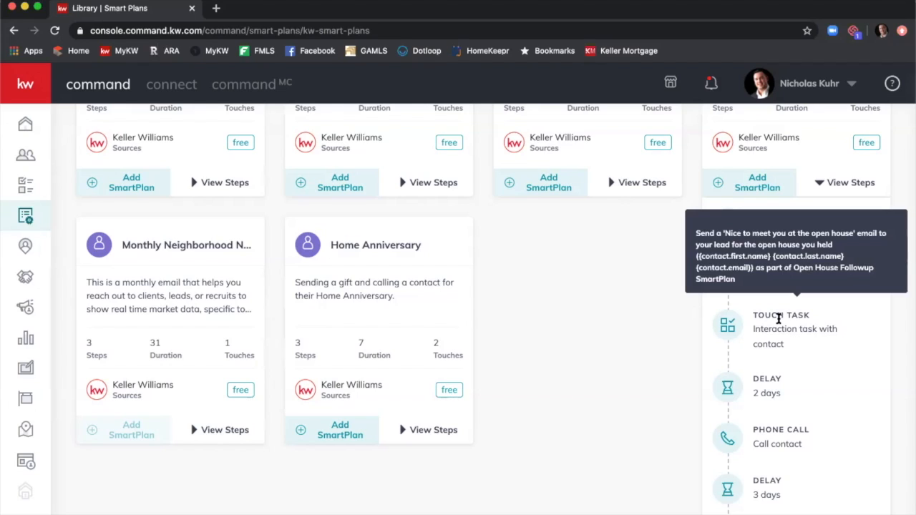
scroll(779, 320, "down", 1)
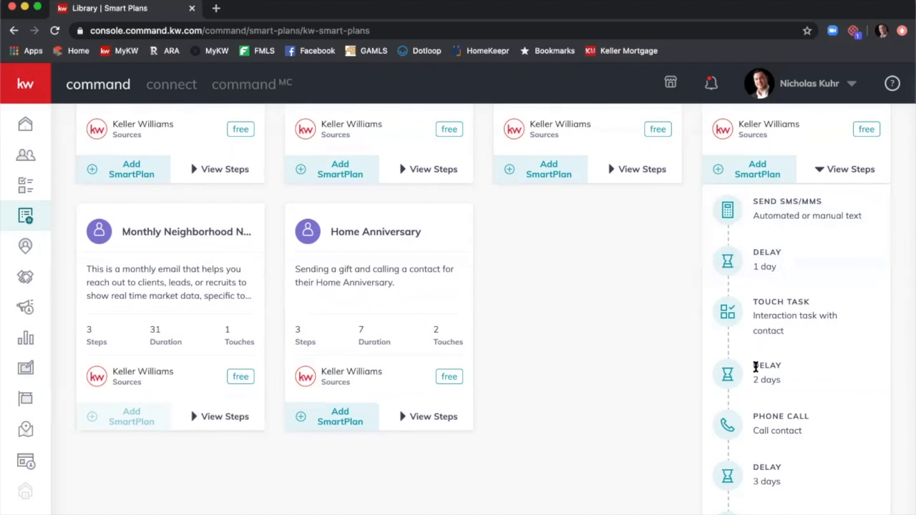
scroll(759, 369, "down", 4)
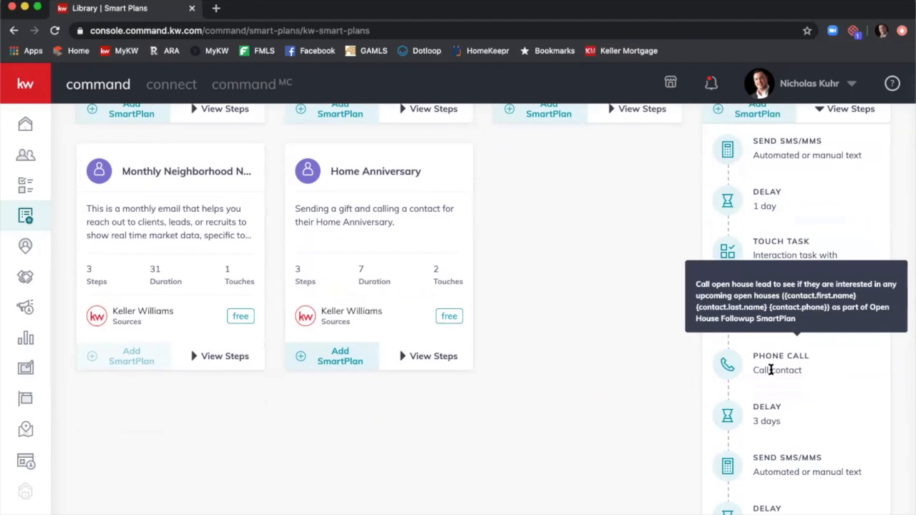
Review Open House Followup's steps down to the final Add to SmartPlan step, then collapse them.
scroll(772, 369, "down", 3)
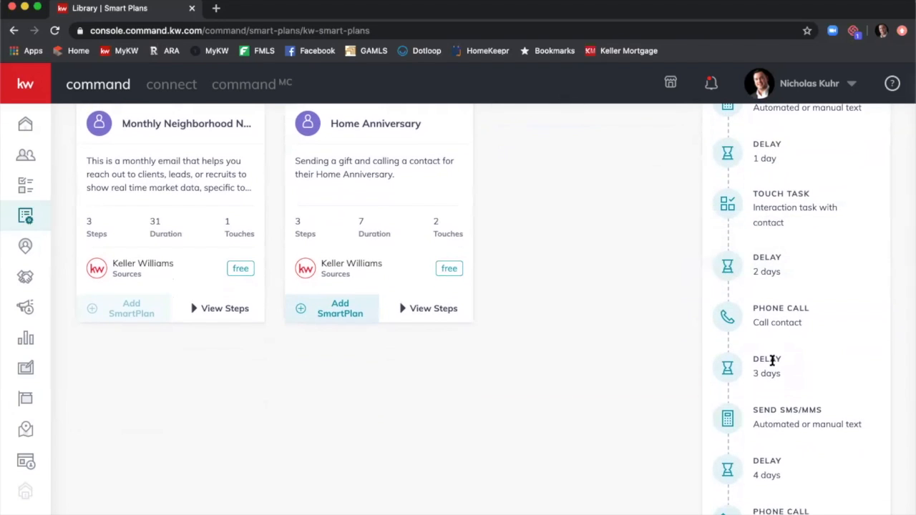
scroll(772, 362, "down", 3)
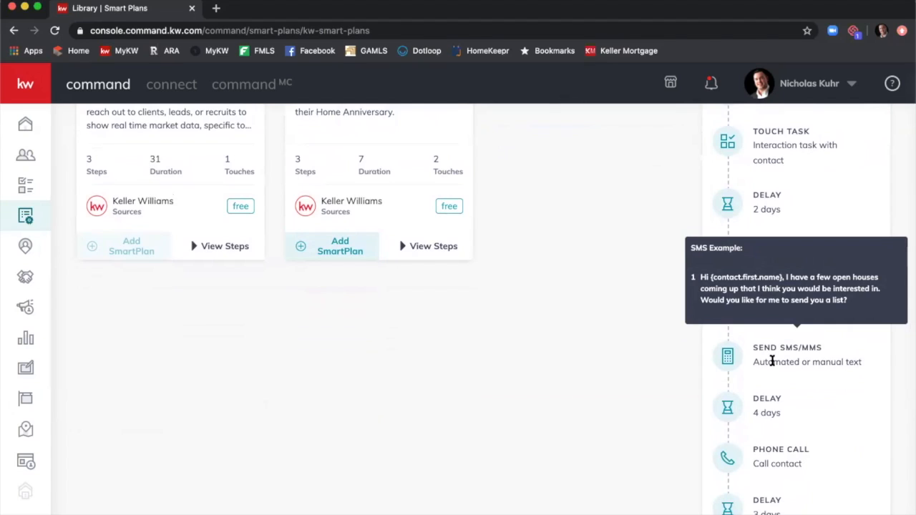
scroll(776, 362, "down", 1)
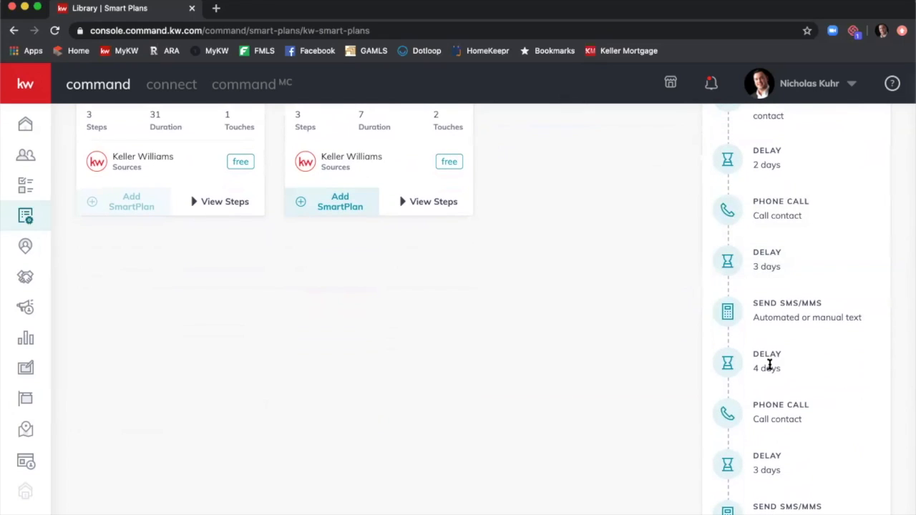
scroll(770, 365, "down", 2)
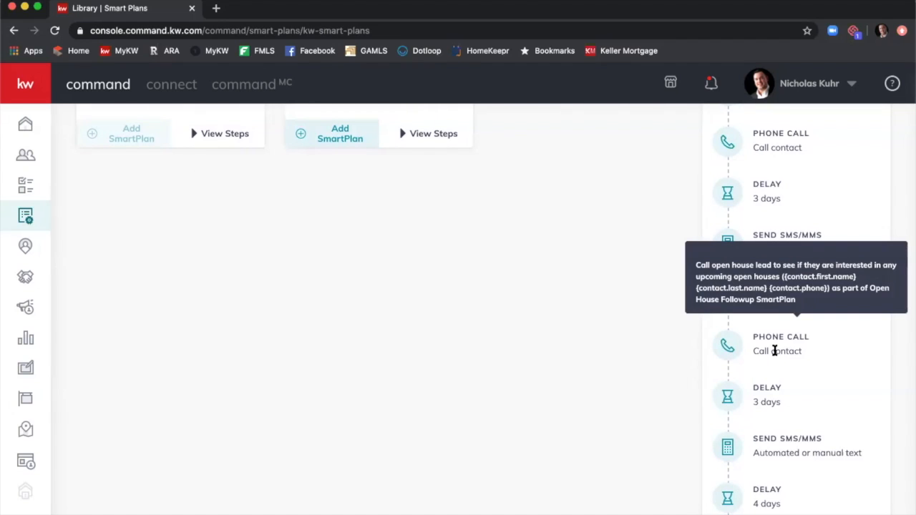
scroll(772, 397, "down", 2)
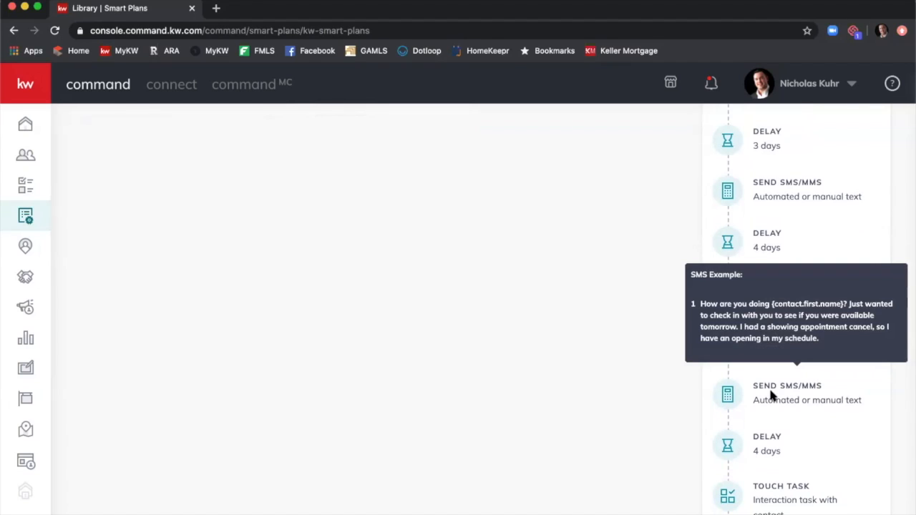
scroll(772, 397, "down", 3)
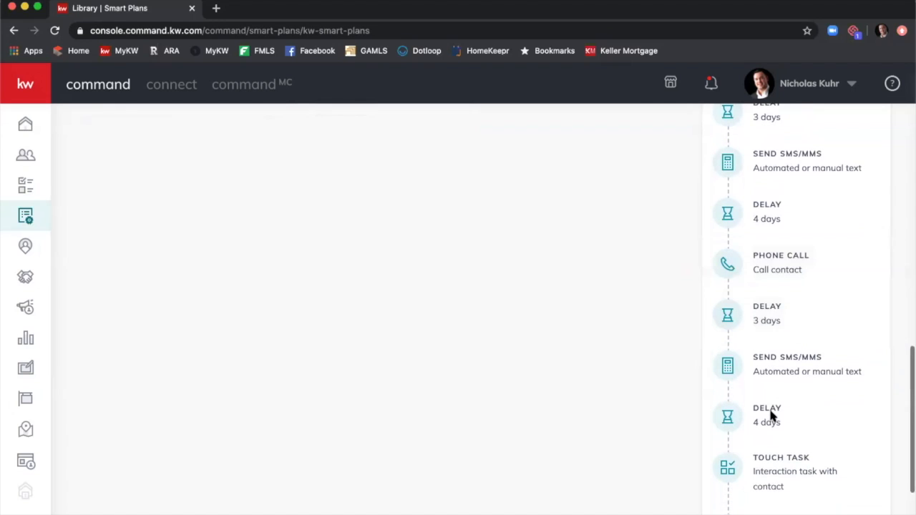
scroll(772, 413, "down", 1)
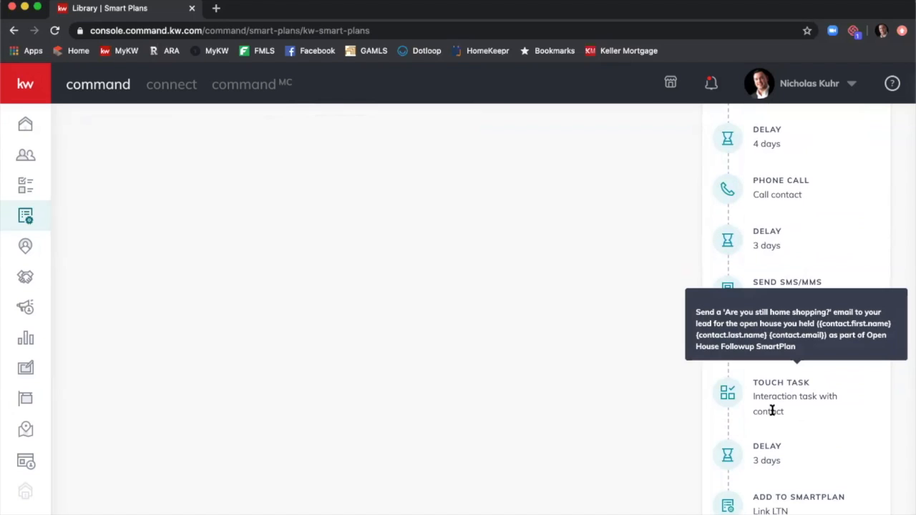
scroll(771, 422, "down", 1)
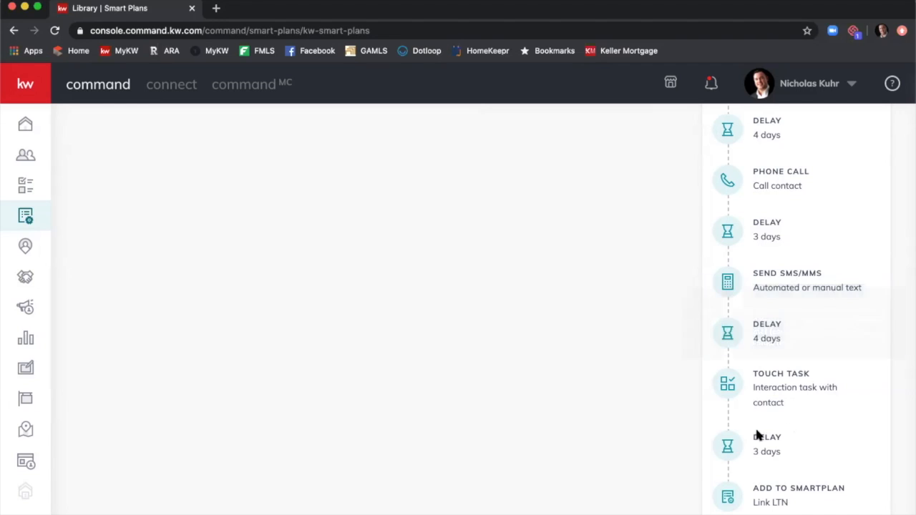
scroll(779, 435, "up", 10)
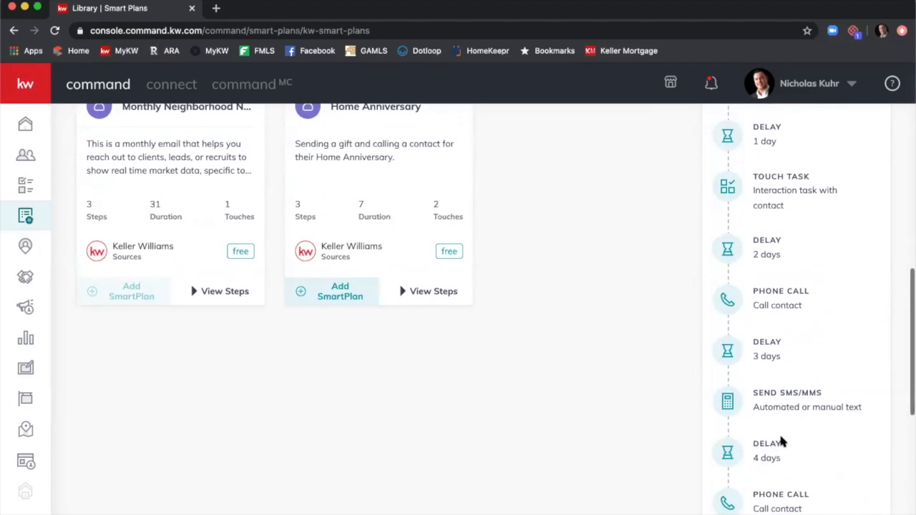
scroll(781, 436, "up", 5)
left_click(823, 458)
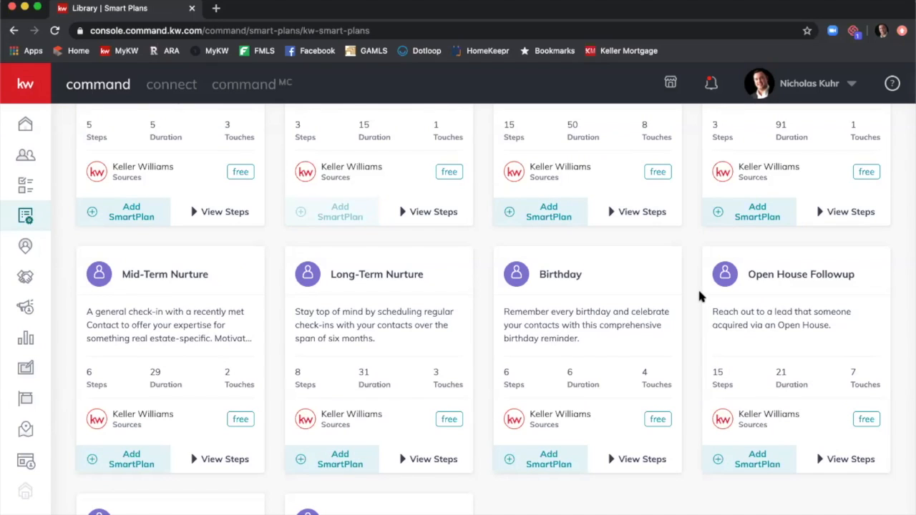
scroll(703, 285, "down", 3)
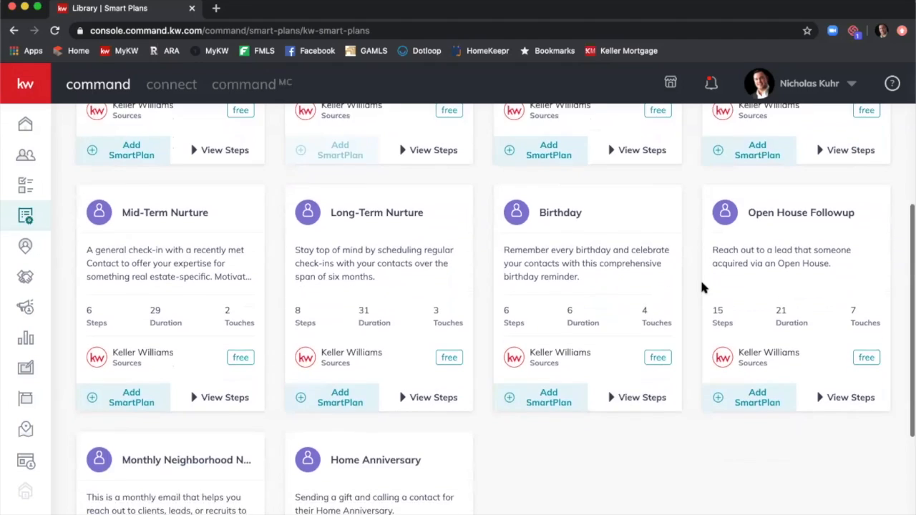
scroll(700, 290, "down", 3)
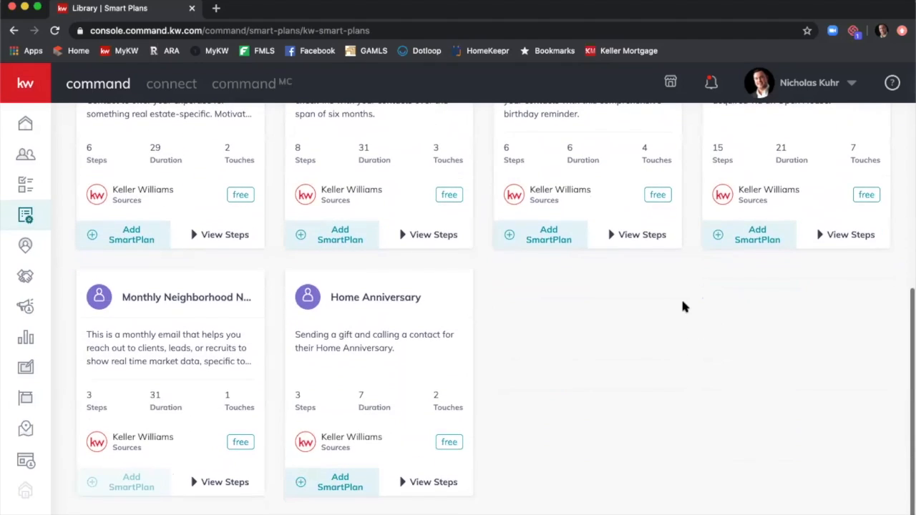
scroll(148, 308, "up", 1)
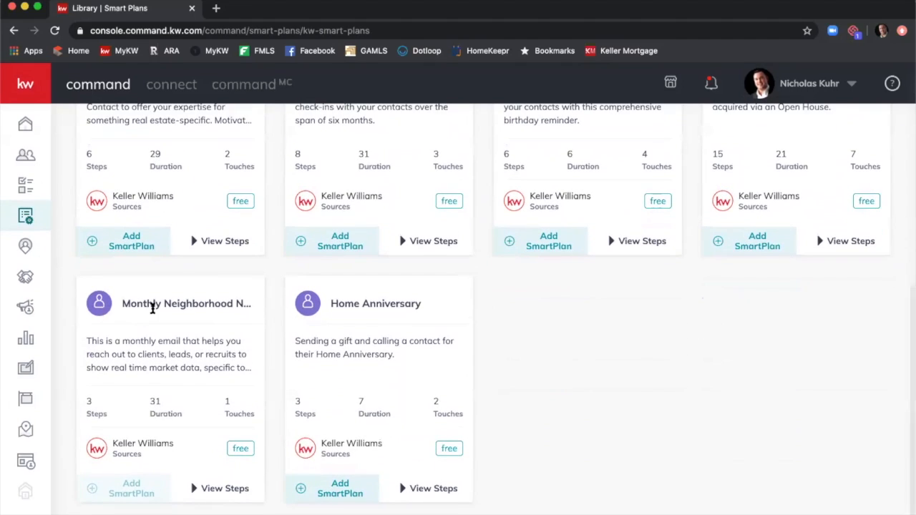
scroll(155, 314, "down", 1)
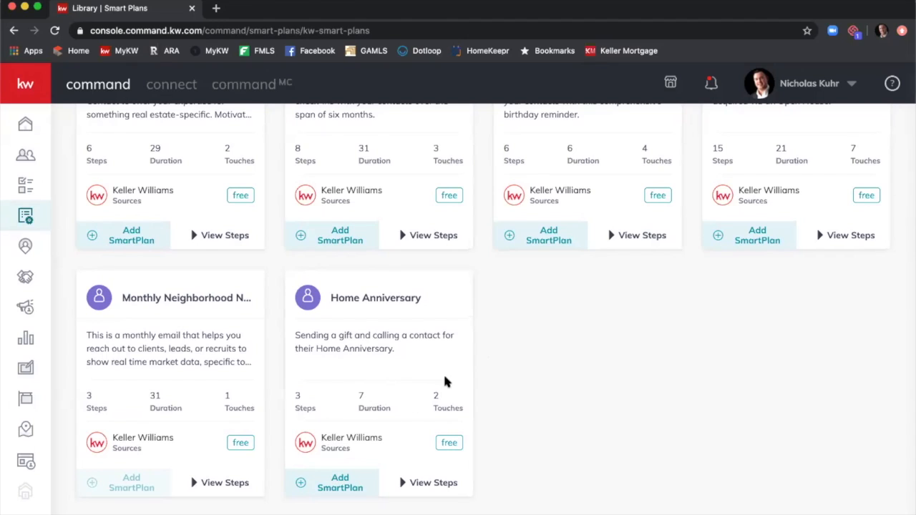
left_click(434, 483)
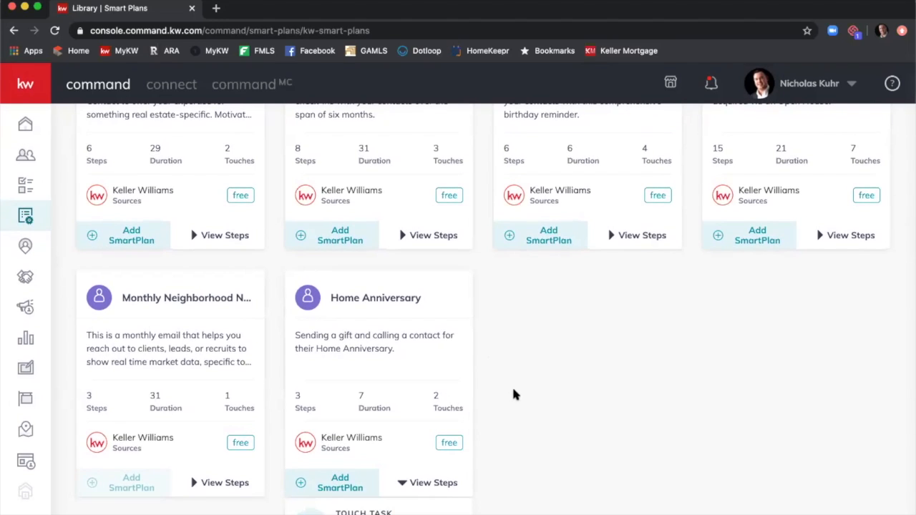
scroll(512, 388, "down", 3)
mouse_move(430, 376)
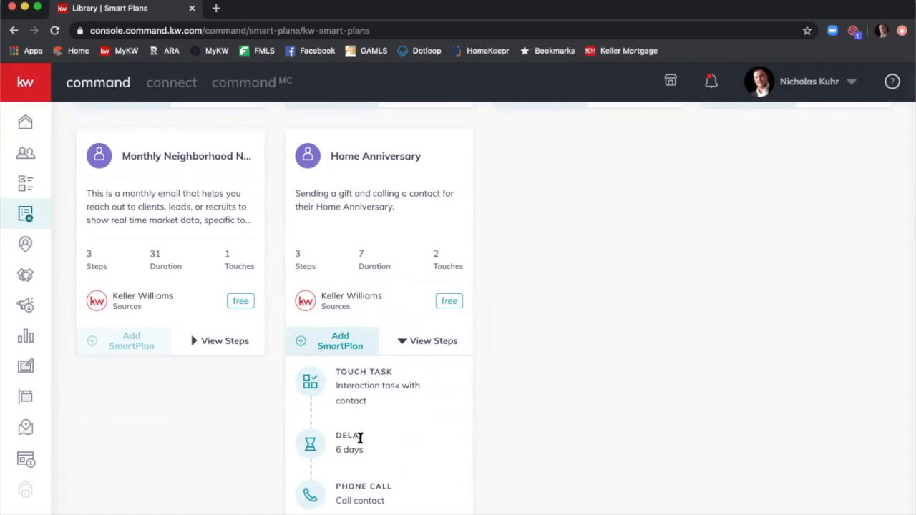
mouse_move(361, 484)
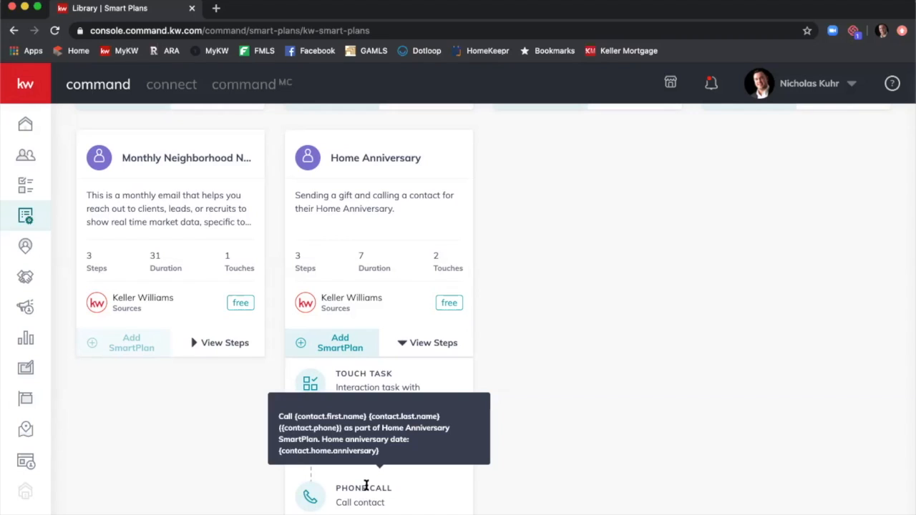
left_click(443, 342)
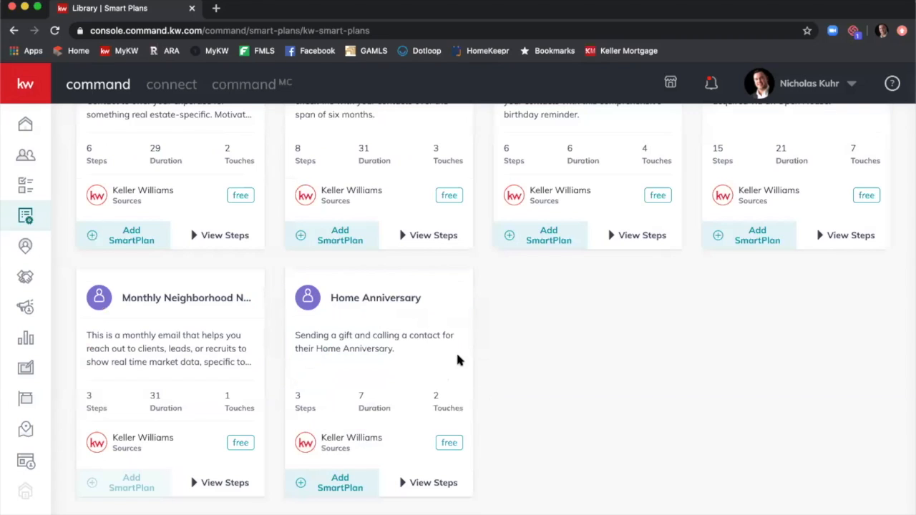
scroll(471, 358, "up", 4)
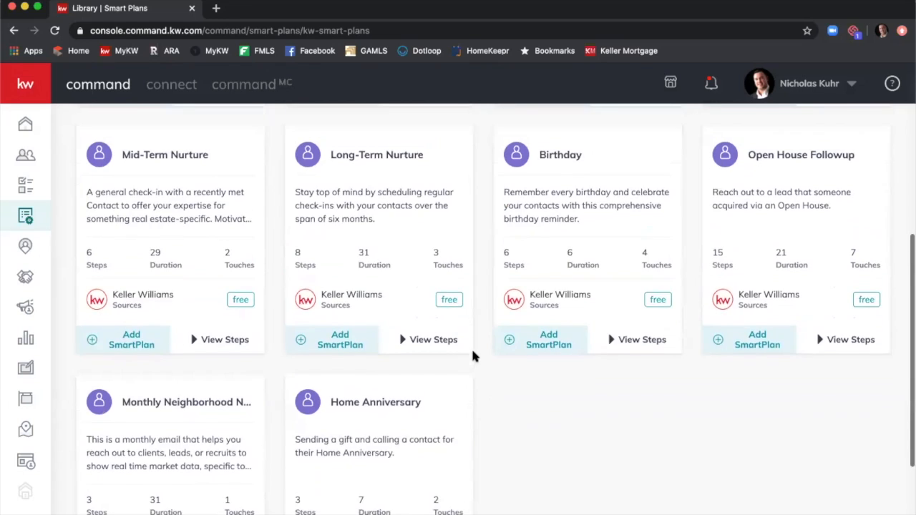
scroll(474, 357, "up", 8)
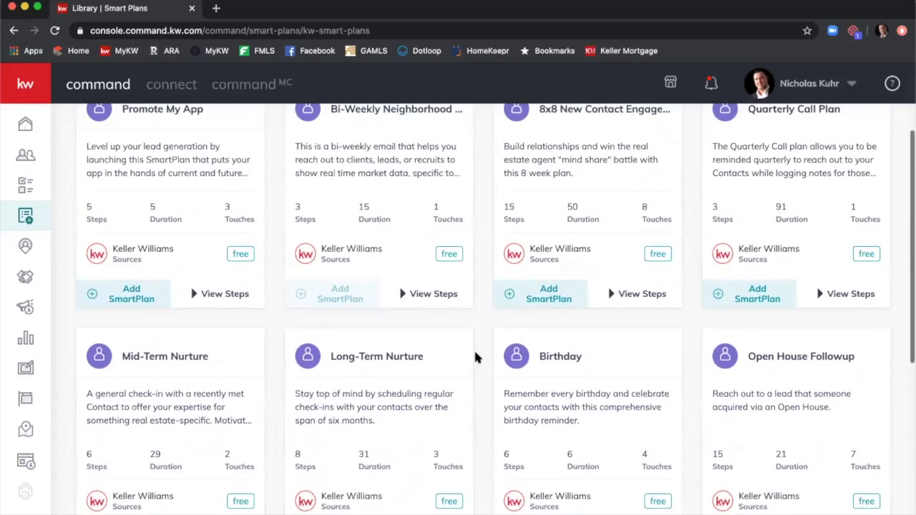
scroll(475, 346, "up", 1)
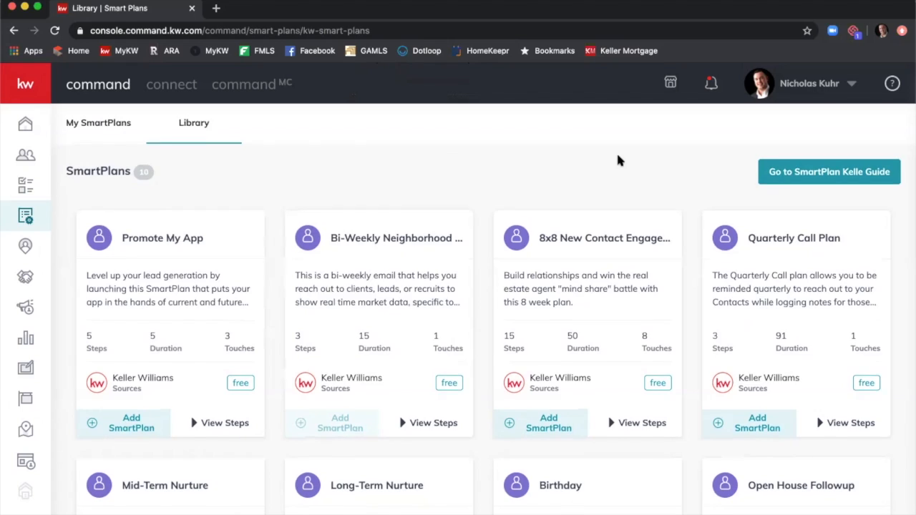
scroll(619, 159, "down", 3)
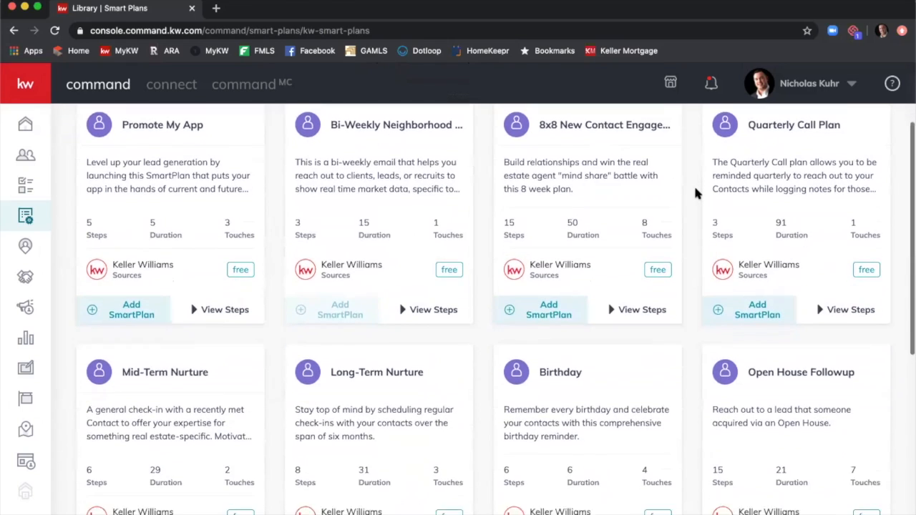
scroll(694, 184, "down", 2)
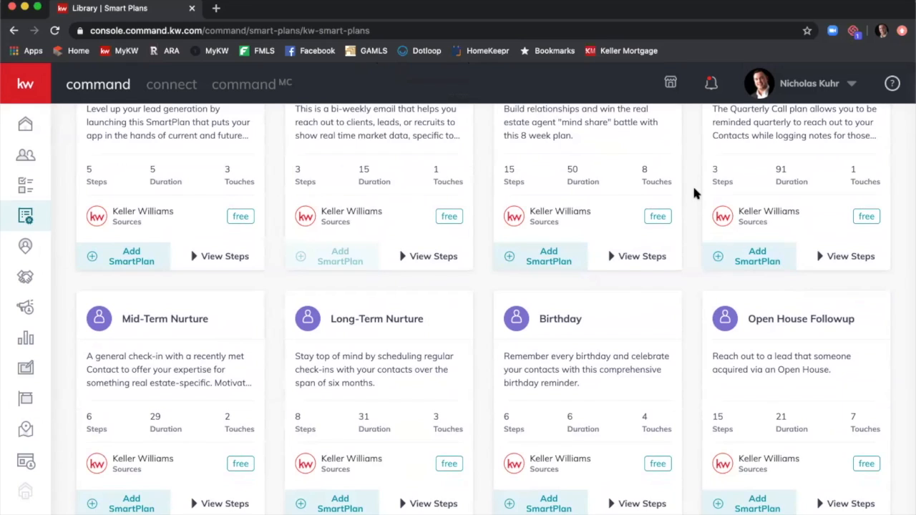
scroll(694, 189, "down", 3)
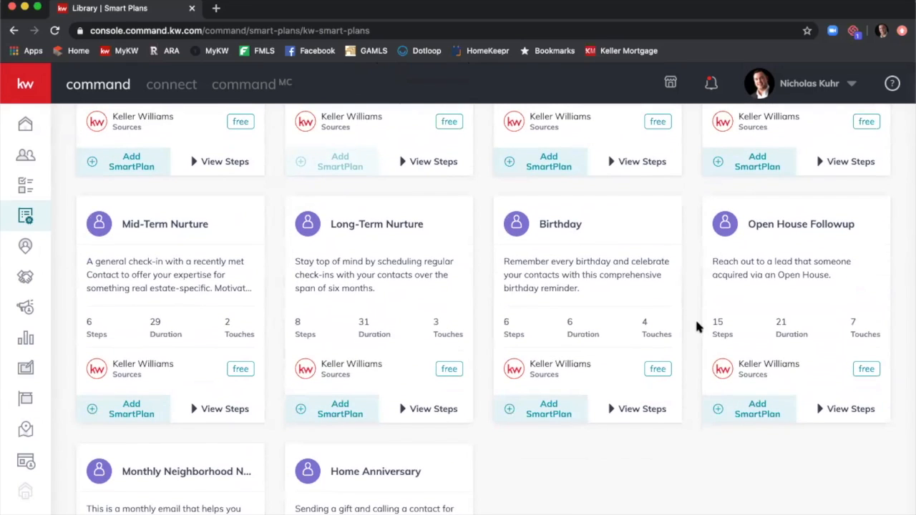
Add Open House Followup to My SmartPlans with the property's street address appended to its name.
left_click(752, 410)
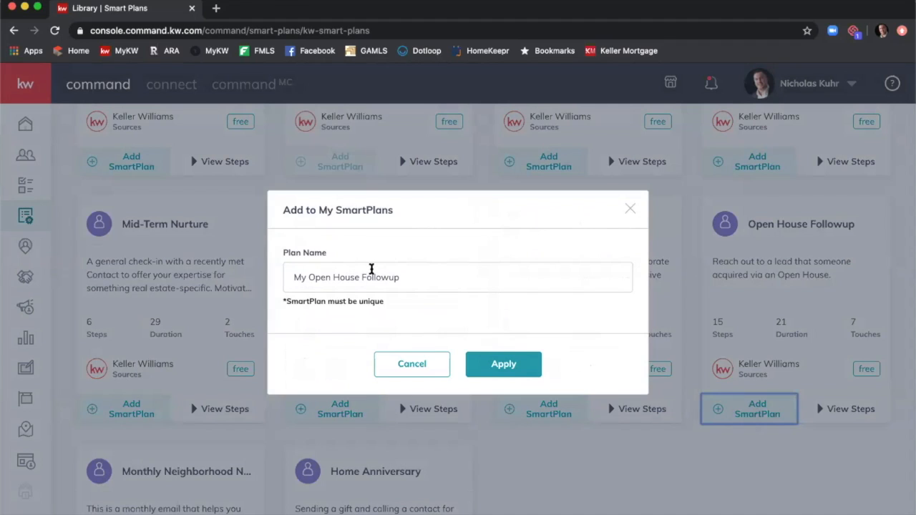
left_click(405, 275)
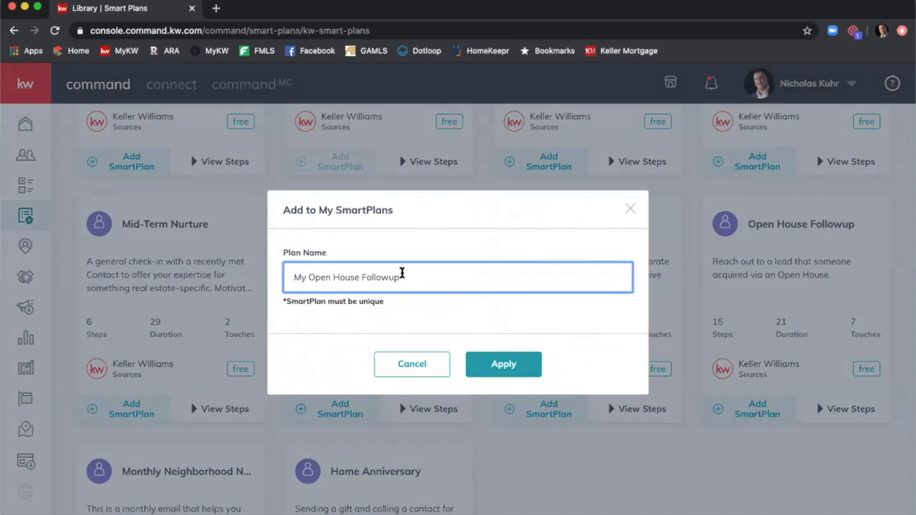
type("- 1234 Main St, Marietta")
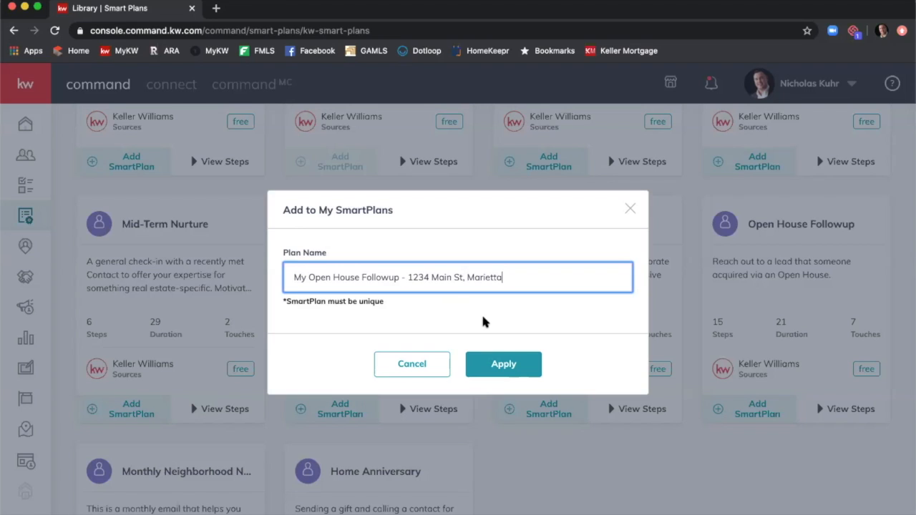
left_click(502, 368)
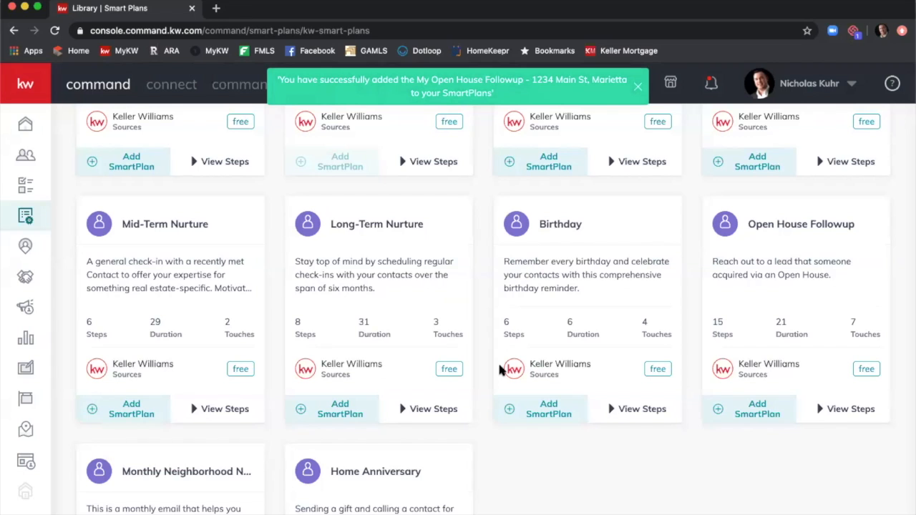
Show the My SmartPlans list holding the new Open House Followup copy.
scroll(472, 351, "up", 4)
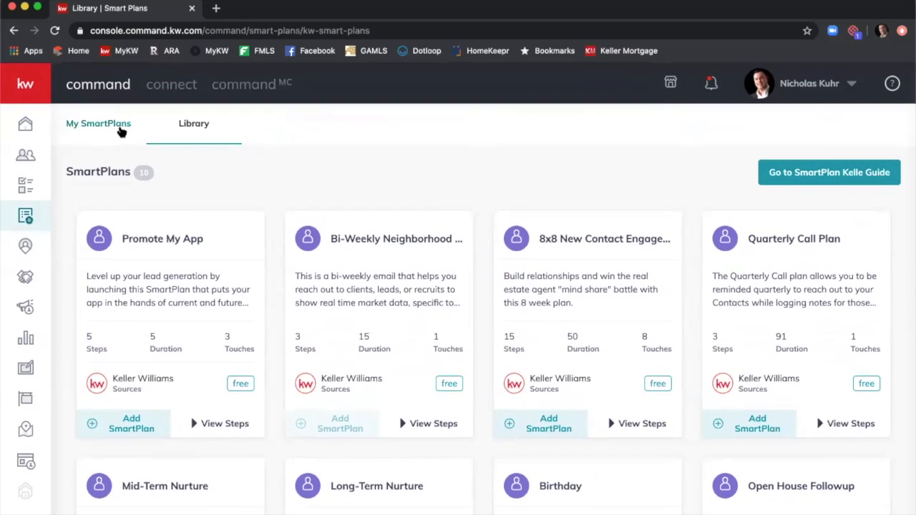
left_click(119, 127)
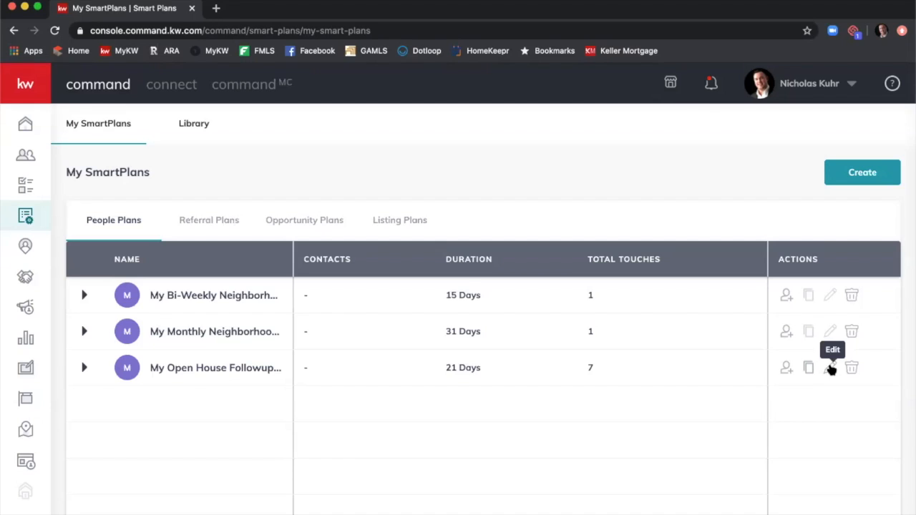
Edit the copied Open House Followup plan and view its 15 steps over 21 days.
left_click(831, 370)
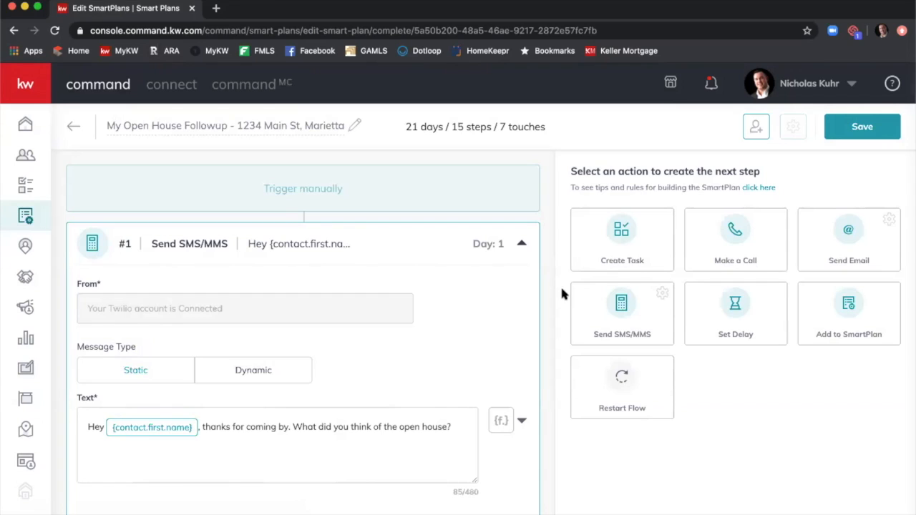
scroll(547, 285, "down", 1)
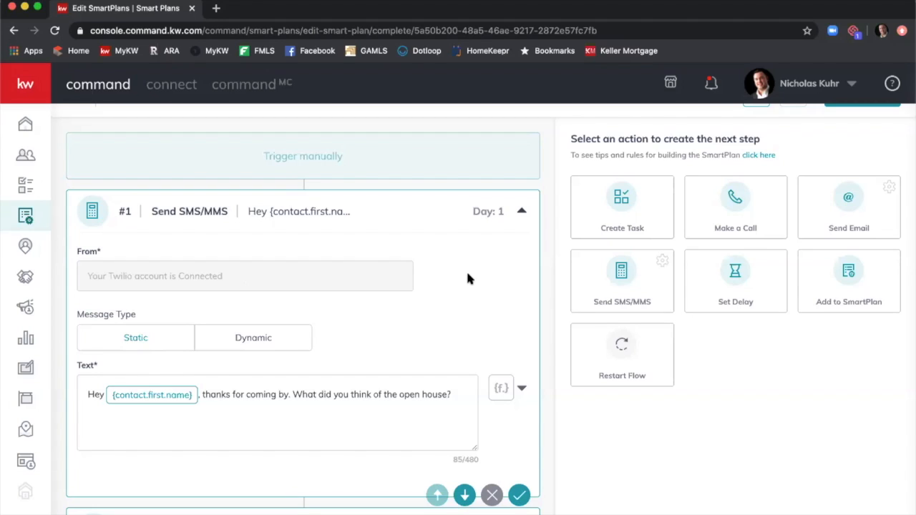
Show the merge-field list beside the step #1 SMS Text box.
scroll(469, 278, "down", 1)
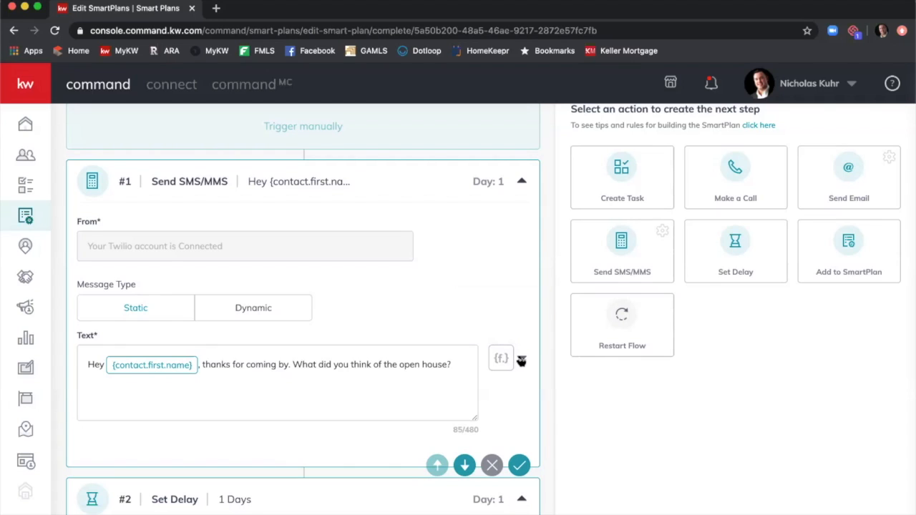
left_click(522, 361)
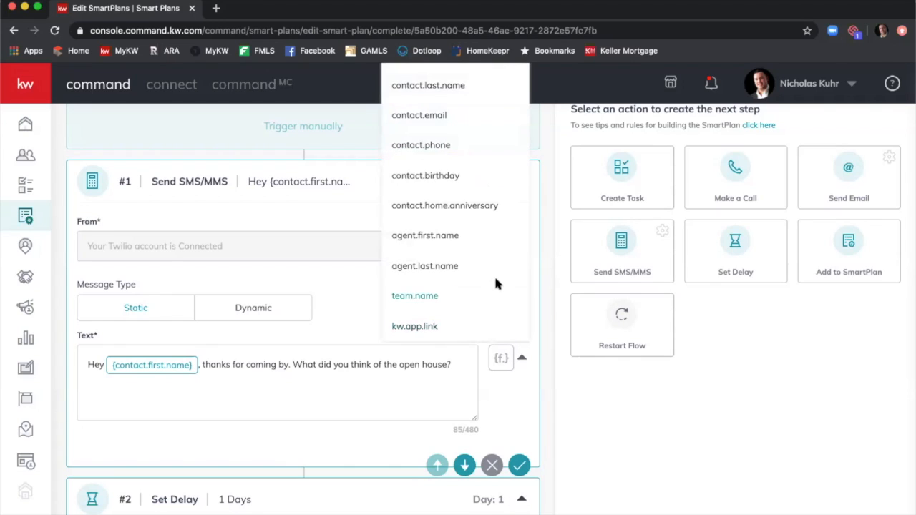
scroll(494, 275, "up", 2)
scroll(496, 277, "up", 2)
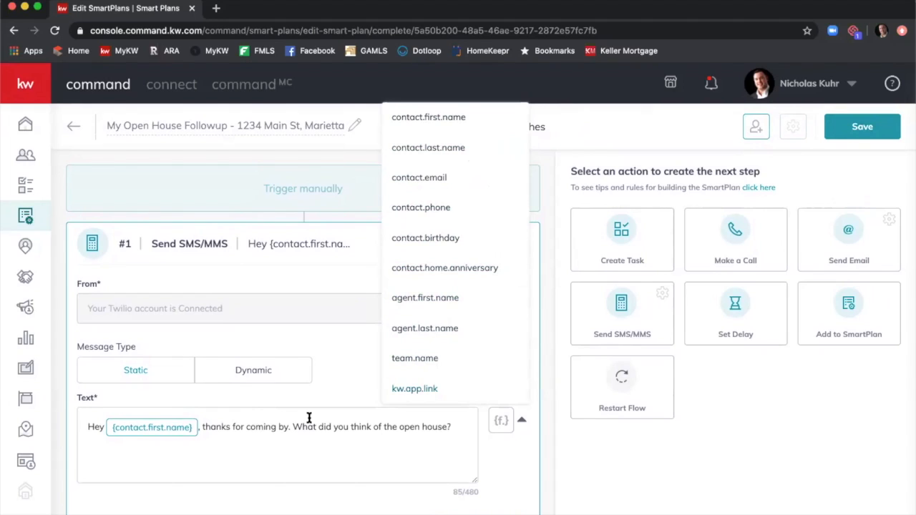
Make the step #1 SMS thank the contact for coming by the property's street address and city.
left_click(206, 429)
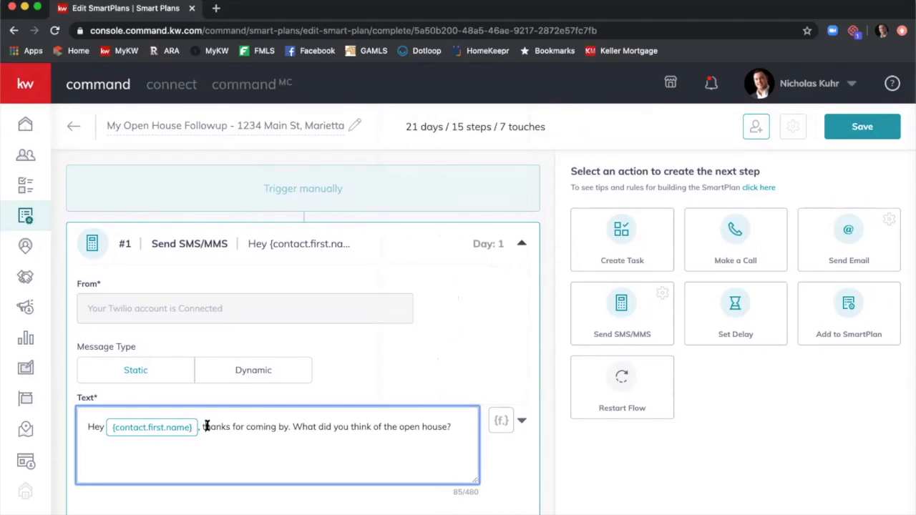
left_click(288, 427)
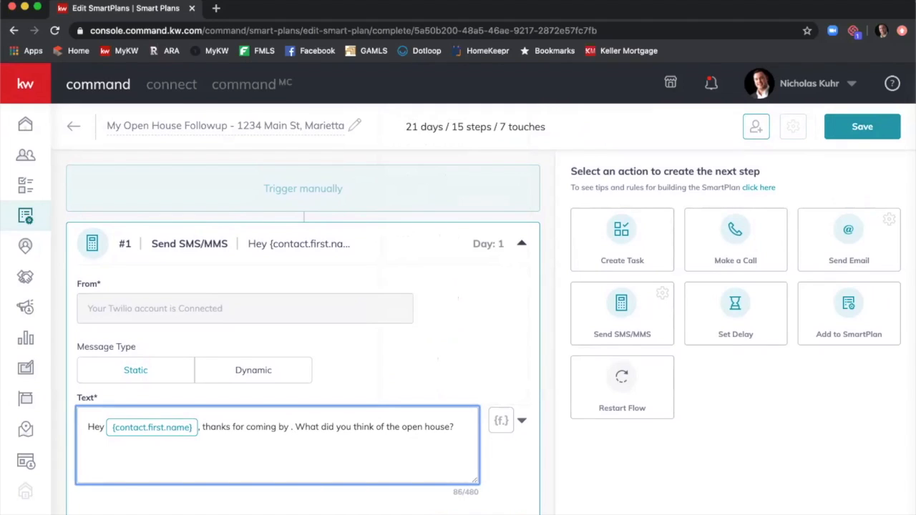
type("1234 Main St in Marietta")
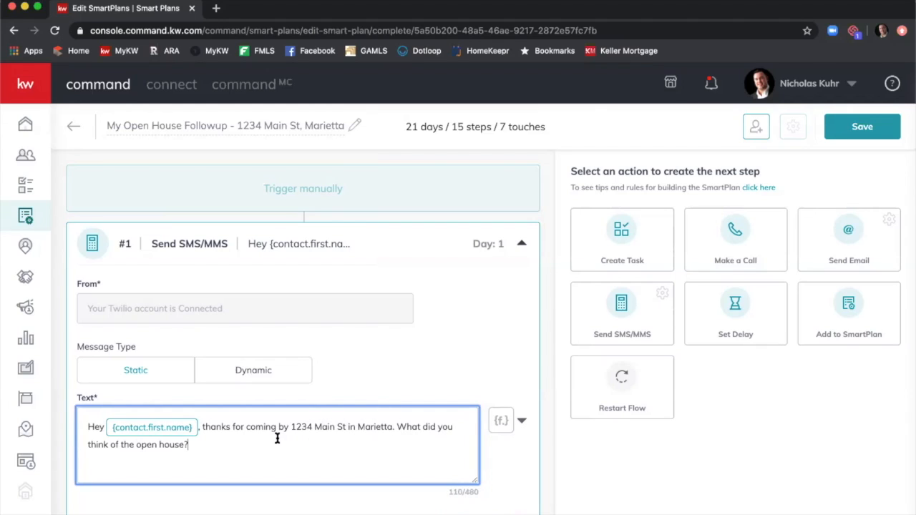
scroll(492, 344, "down", 1)
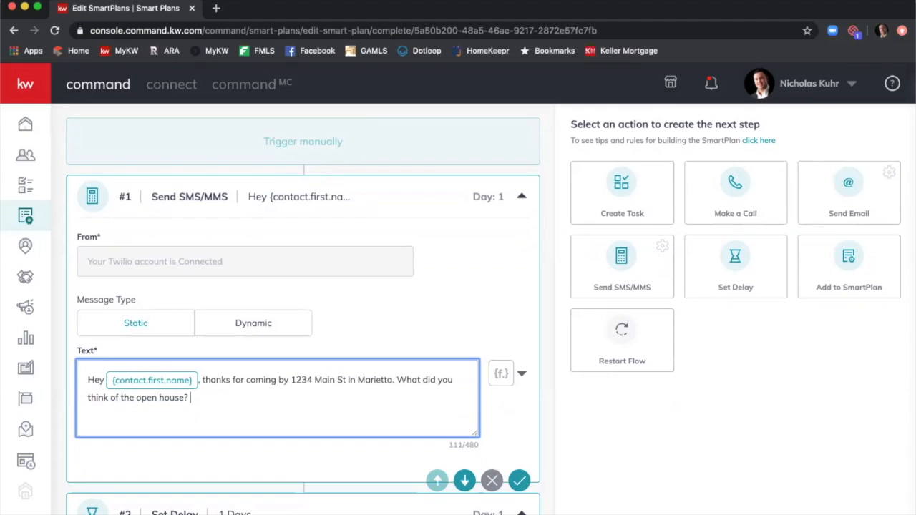
Sign the step #1 SMS with a dash, the agent's full name and Keller Williams First Atlanta.
left_click(519, 373)
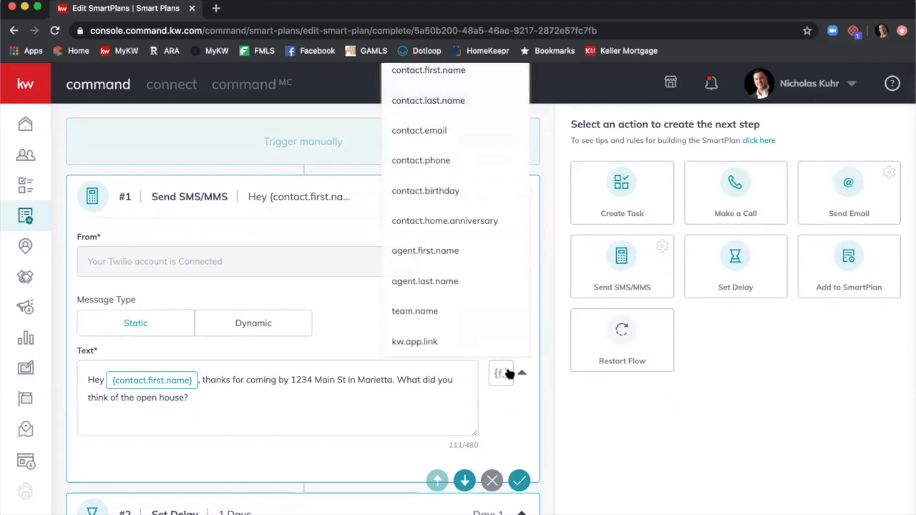
left_click(431, 252)
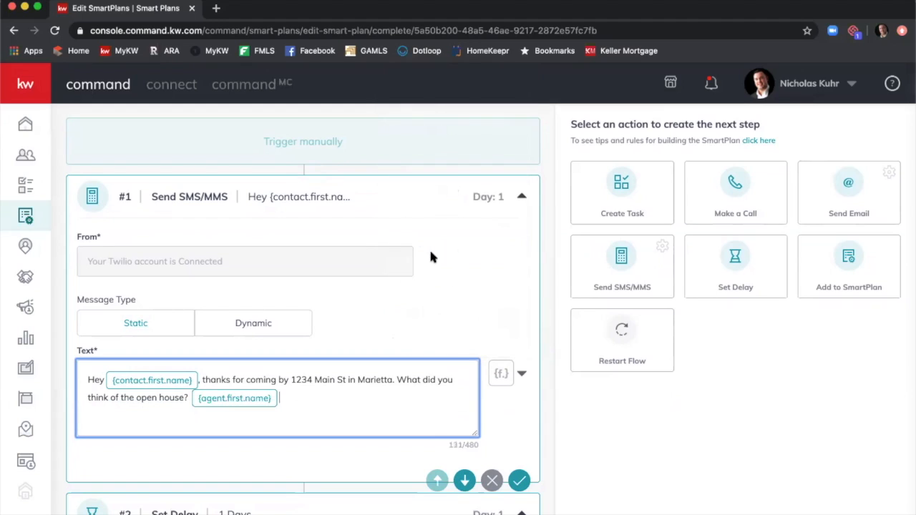
left_click(501, 373)
left_click(458, 282)
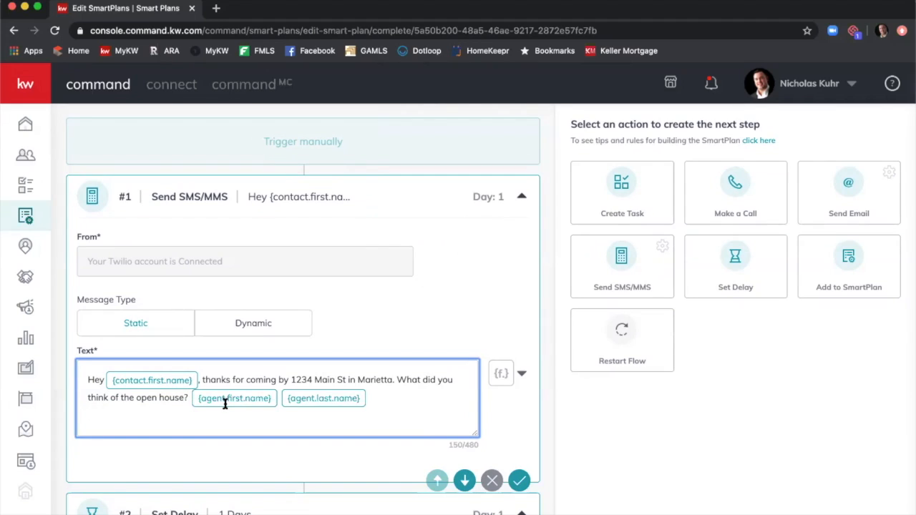
left_click(191, 401)
type("-")
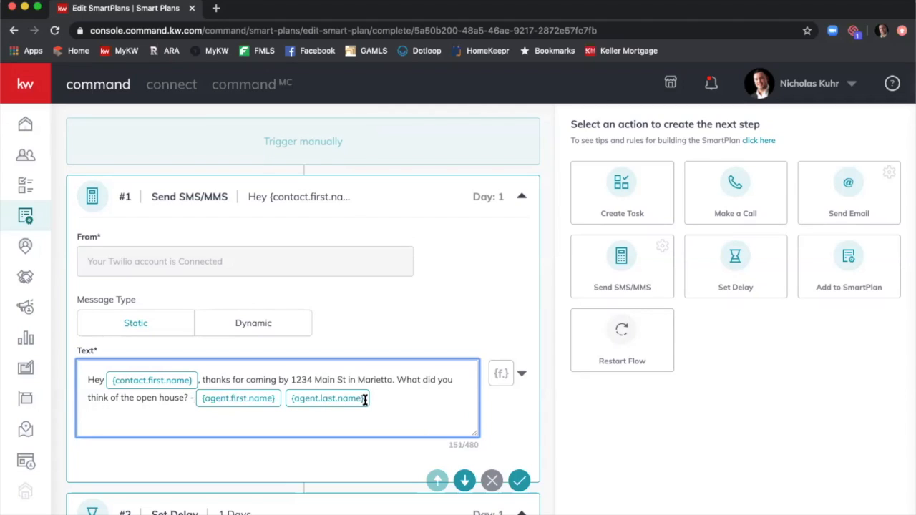
left_click_drag(376, 399, 269, 396)
key("BackSpace")
key("BackSpace")
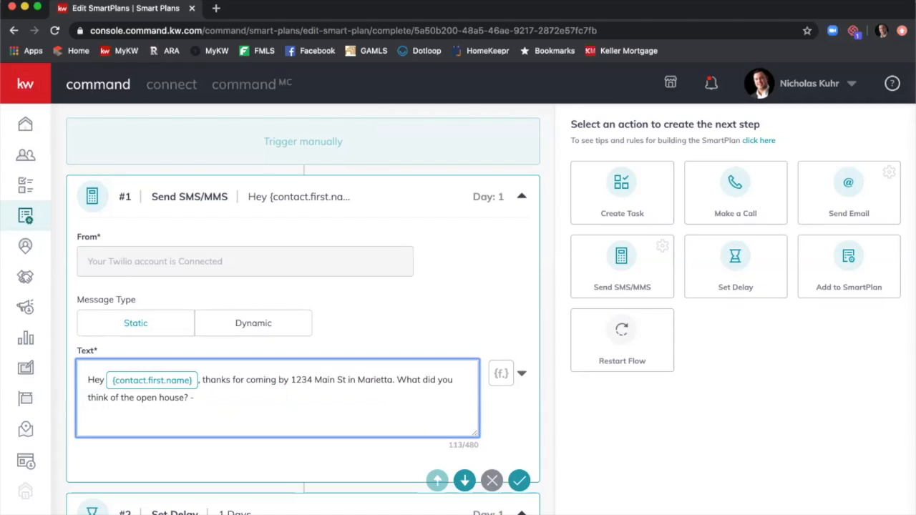
key("BackSpace")
key("BackSpace")
key("BackSpace")
key("BackSpace")
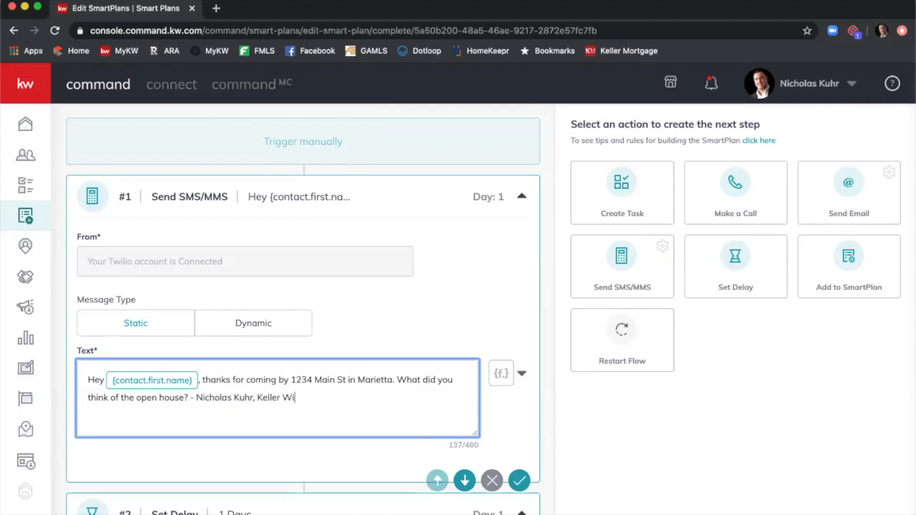
scroll(532, 351, "down", 5)
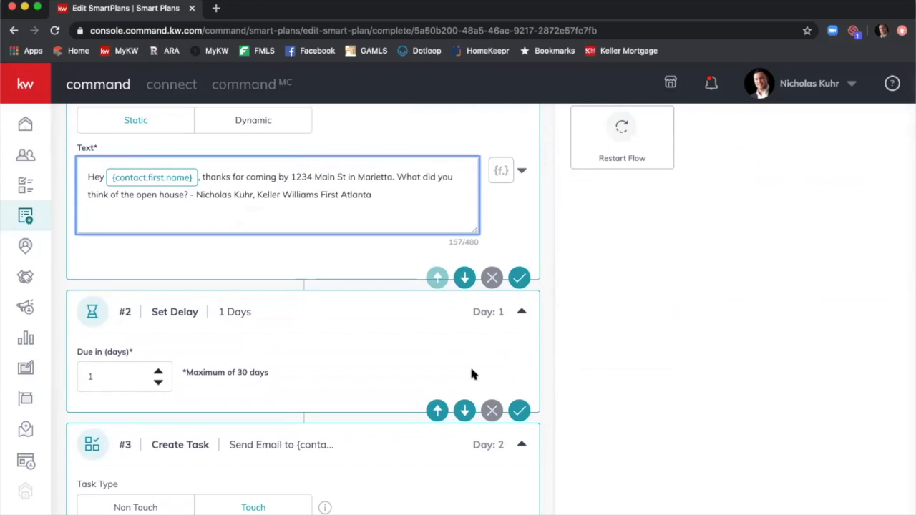
scroll(647, 348, "down", 3)
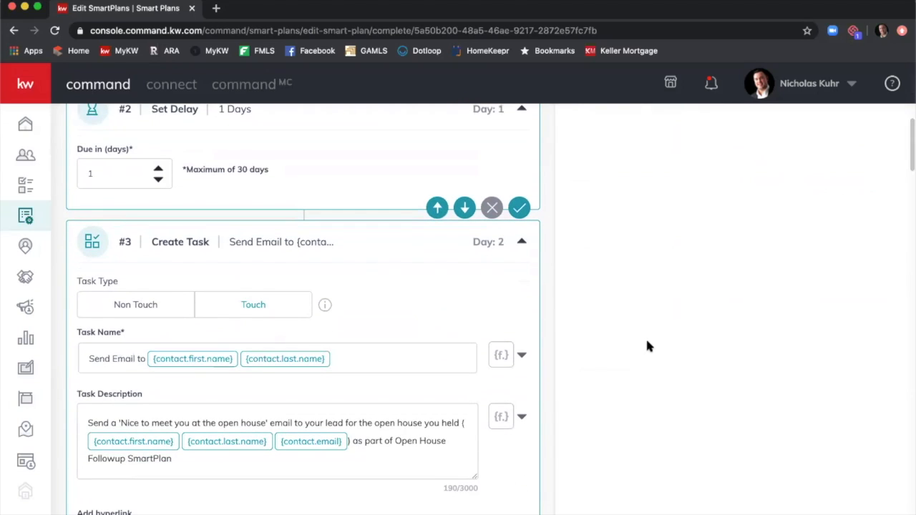
scroll(647, 347, "down", 1)
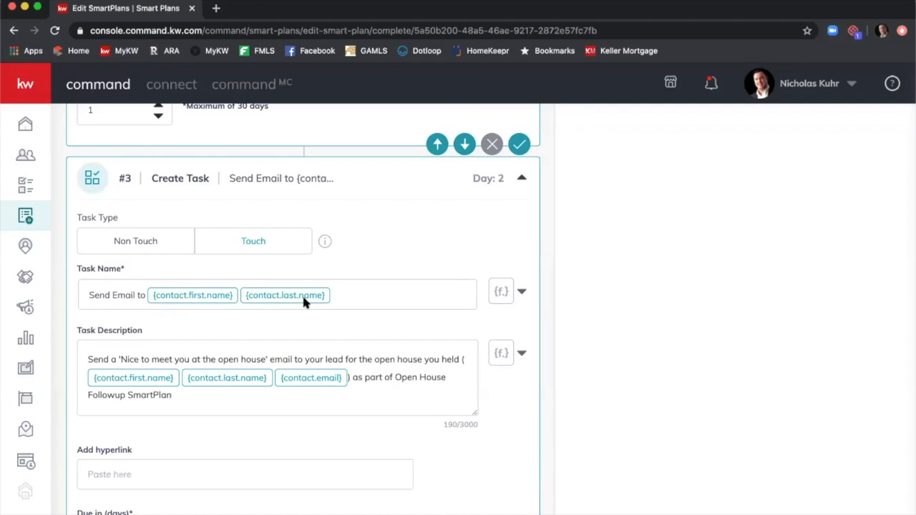
left_click(392, 292)
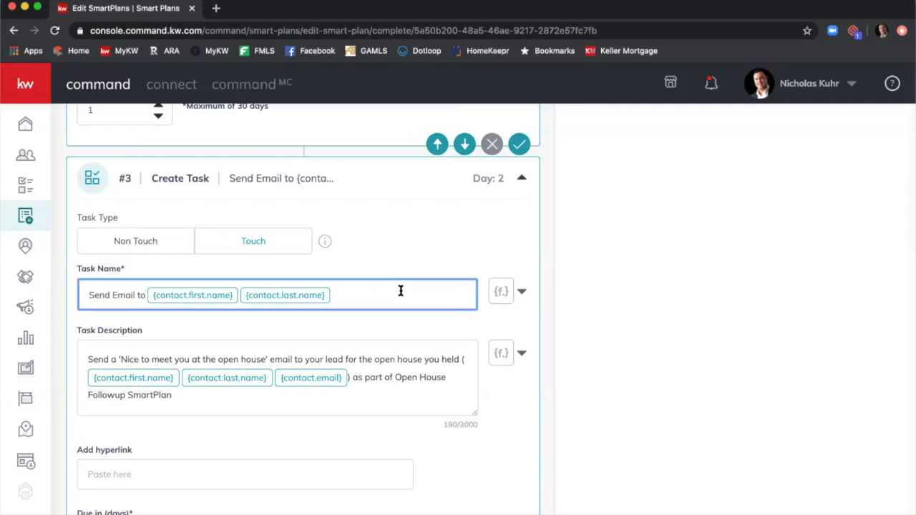
left_click(510, 290)
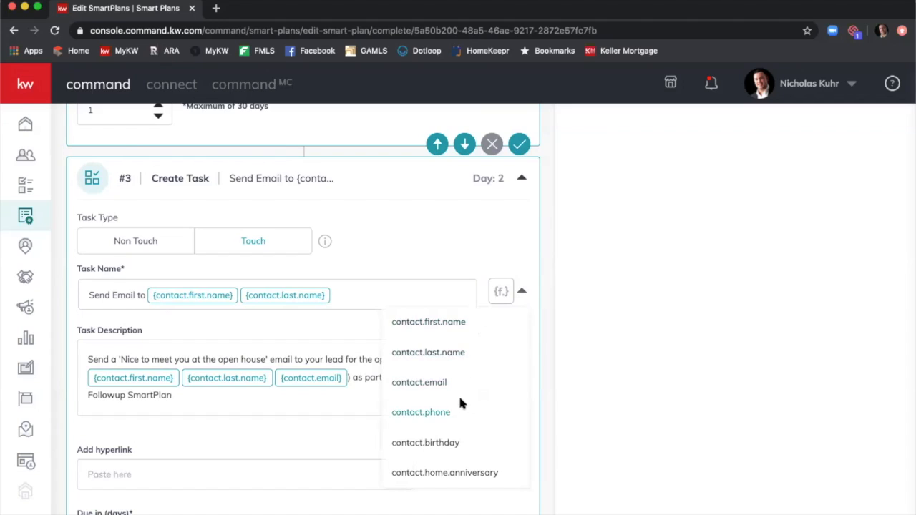
key("Escape")
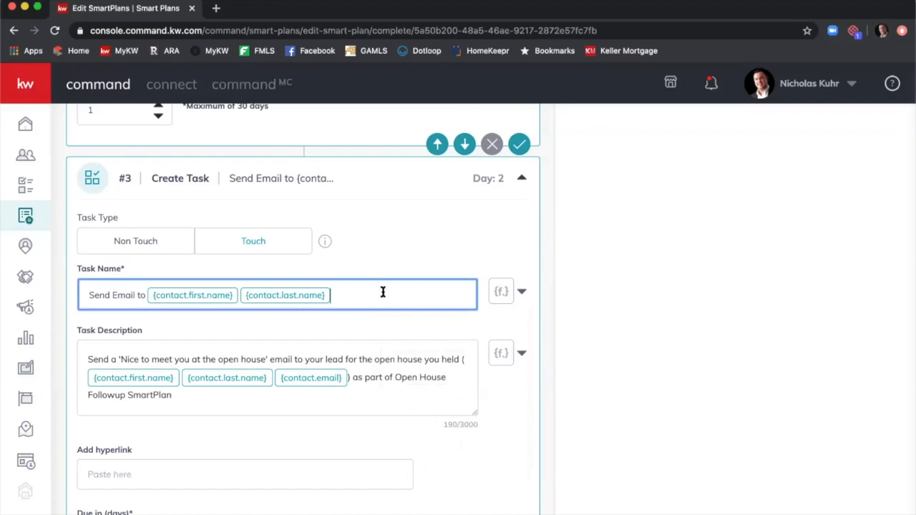
left_click(501, 291)
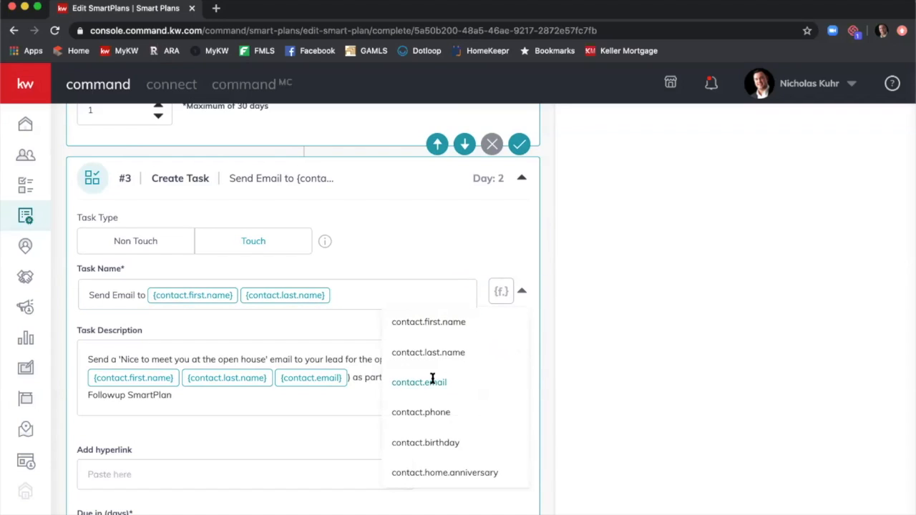
key("Escape")
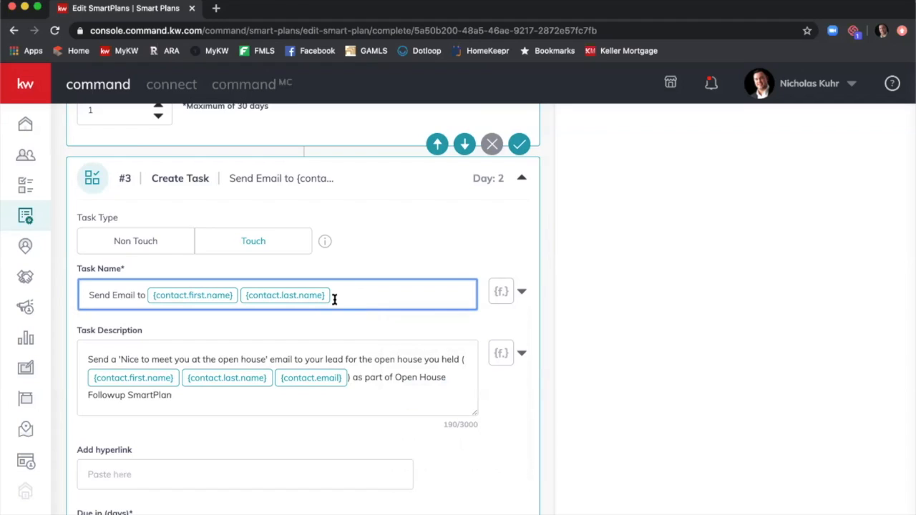
scroll(104, 347, "down", 1)
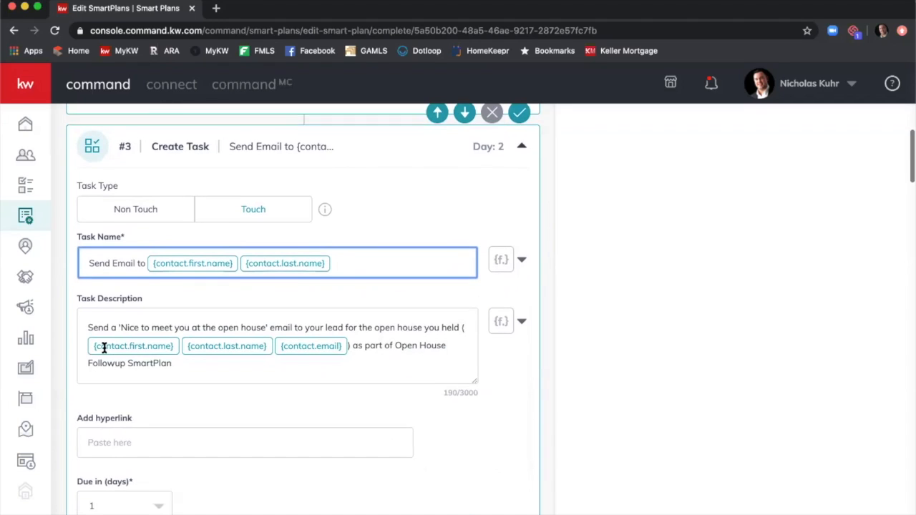
left_click(258, 209)
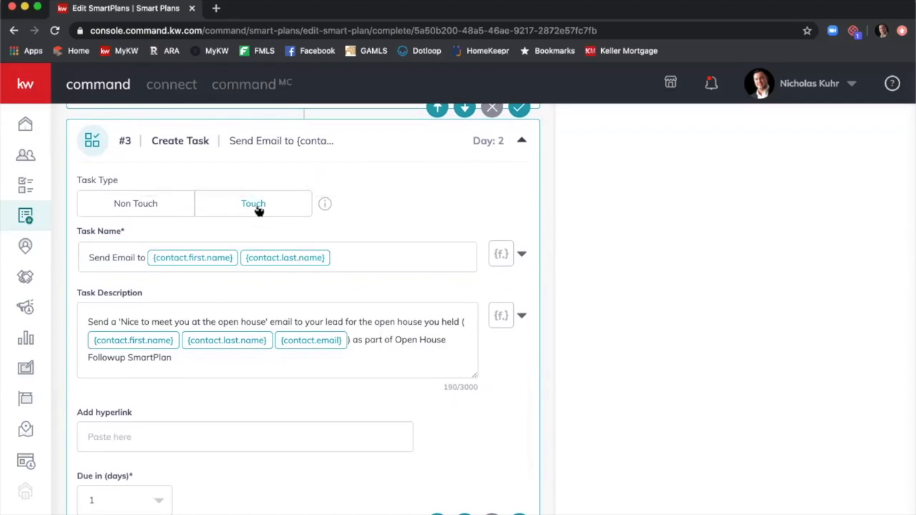
left_click(143, 207)
left_click(243, 211)
scroll(389, 338, "down", 1)
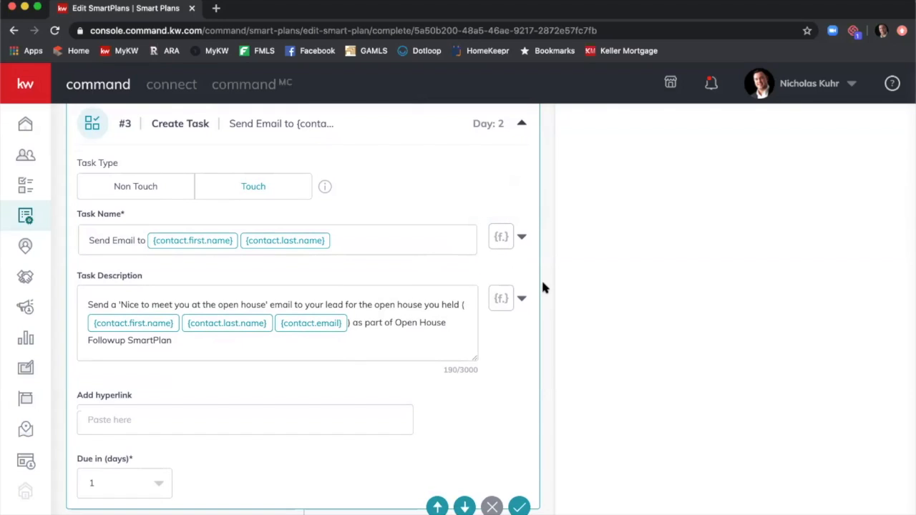
scroll(542, 288, "down", 3)
scroll(542, 283, "down", 2)
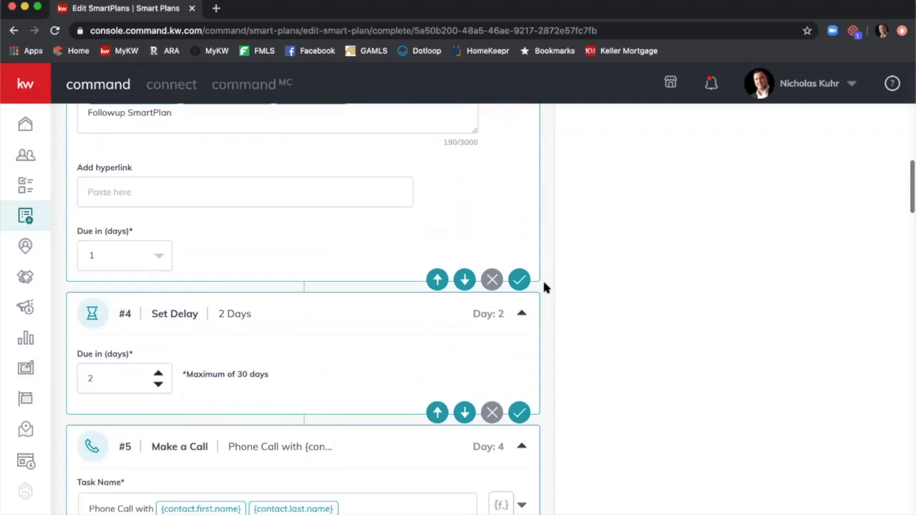
scroll(571, 294, "up", 3)
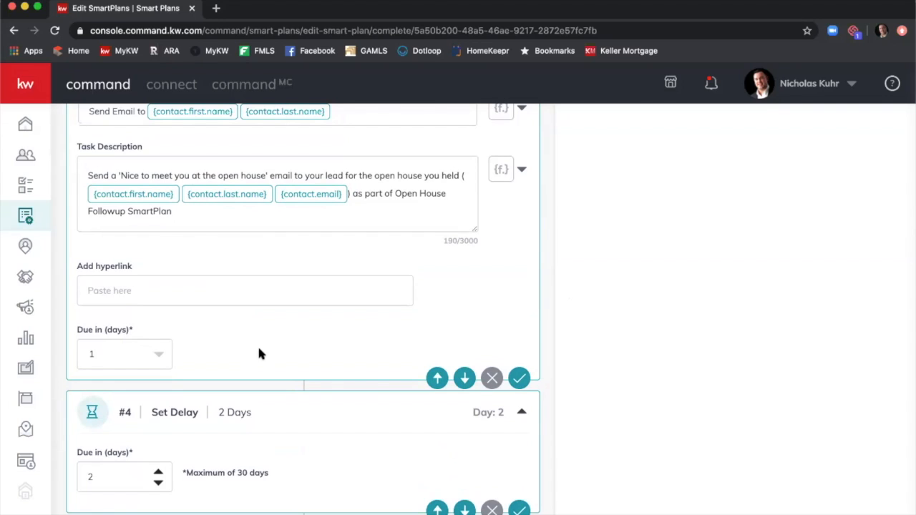
scroll(462, 297, "down", 5)
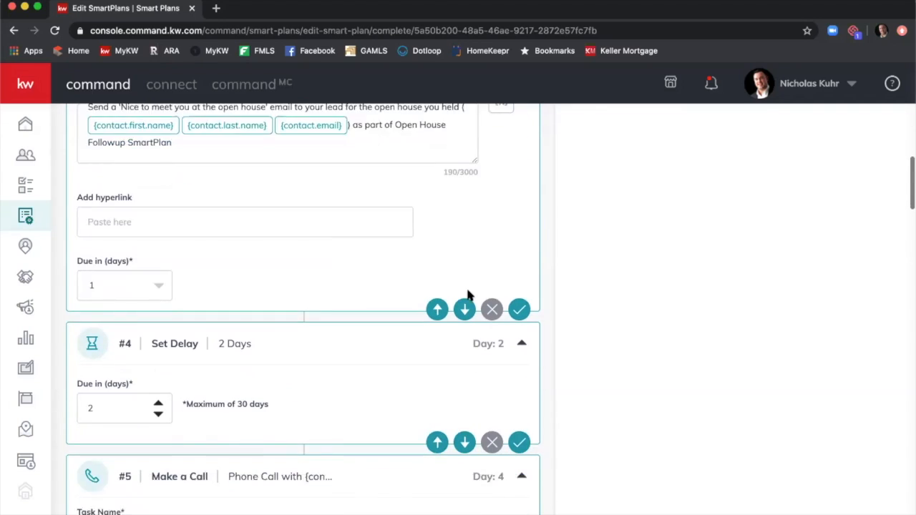
scroll(466, 295, "down", 5)
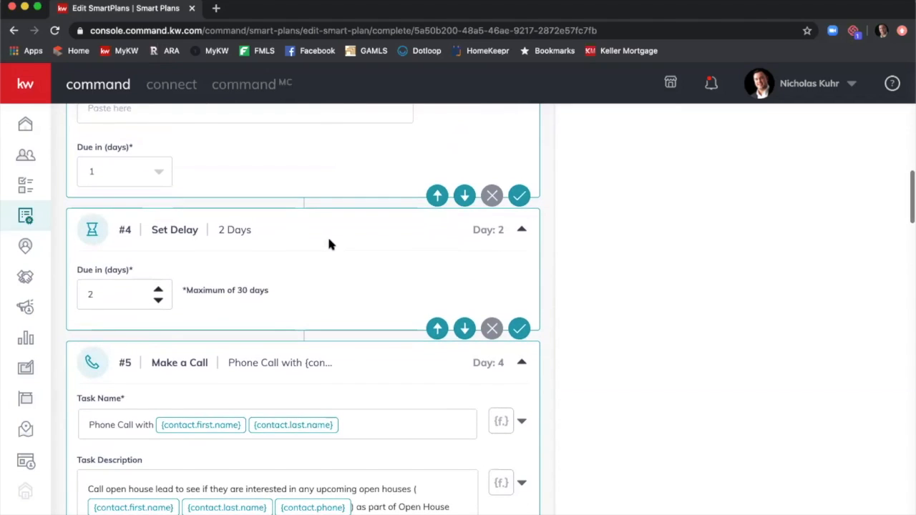
scroll(334, 243, "down", 3)
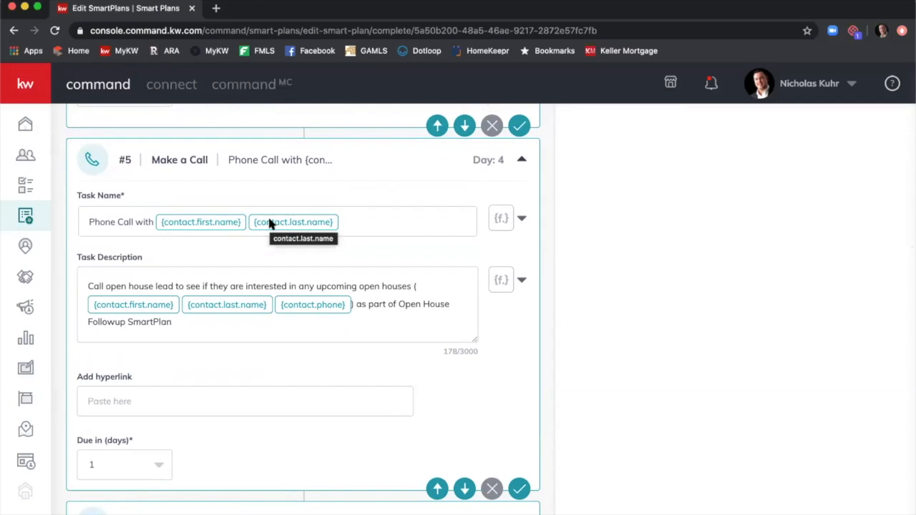
scroll(291, 305, "down", 3)
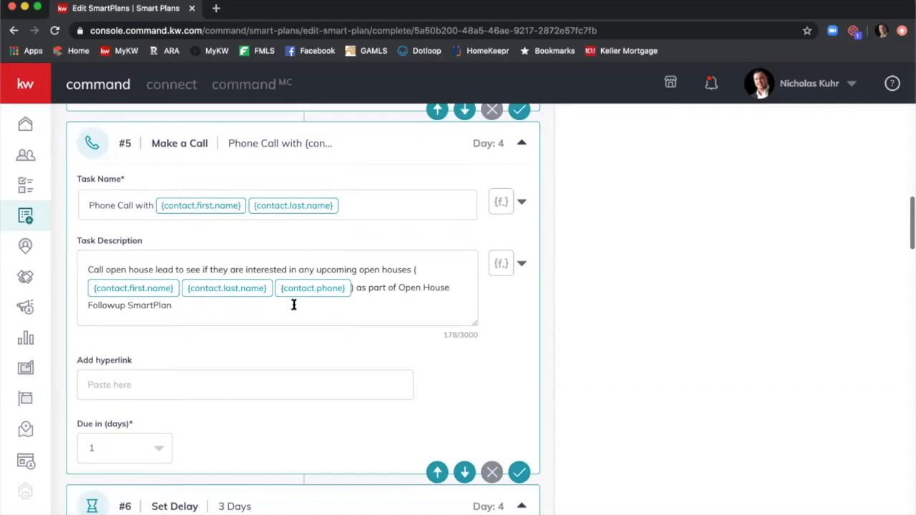
scroll(289, 316, "down", 4)
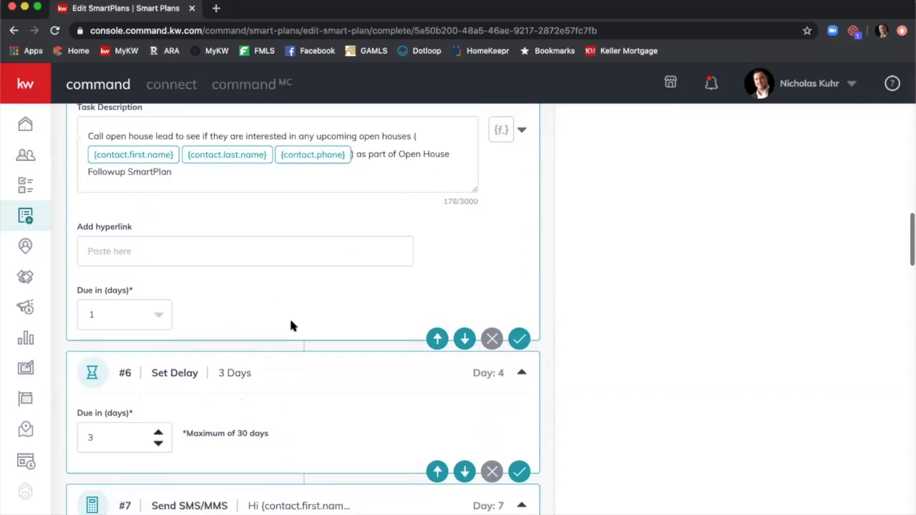
scroll(307, 328, "down", 3)
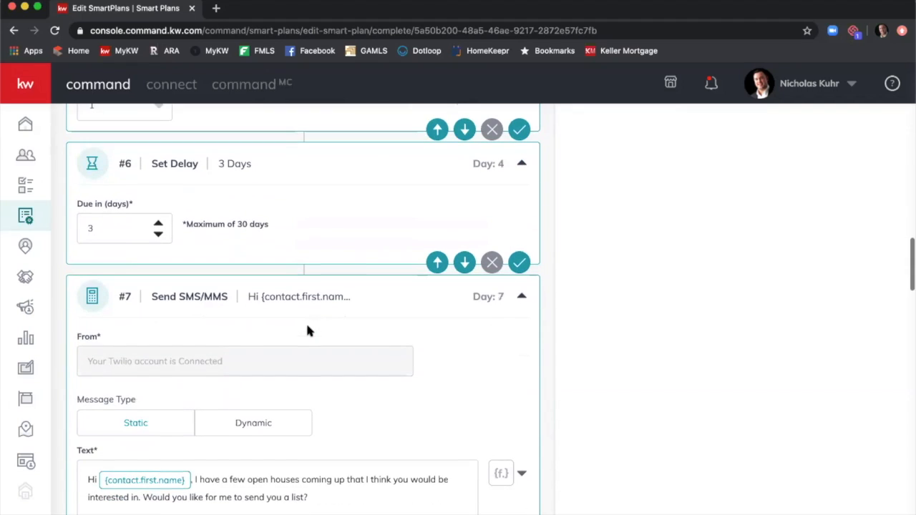
scroll(441, 329, "down", 3)
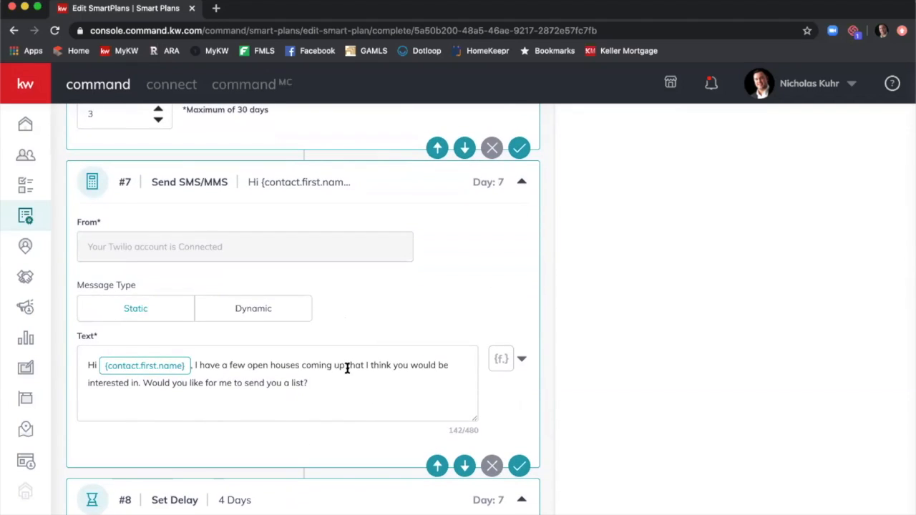
Append a dash and the agent's name after 'list?' in the #7 text message.
left_click(351, 377)
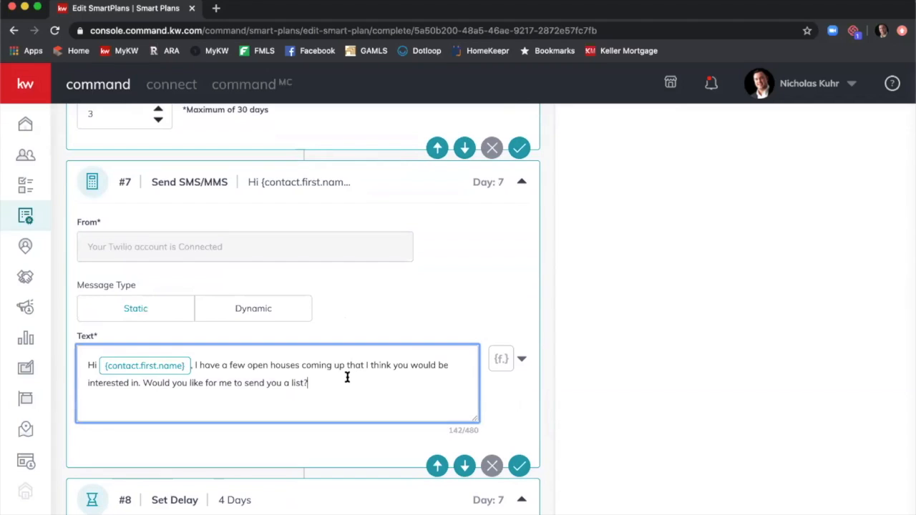
type("- Nicho")
type("las Kuhr, K")
type("eller Williams")
key("BackSpace")
key("BackSpace")
key("BackSpace")
key("BackSpace")
key("BackSpace")
key("BackSpace")
key("BackSpace")
key("BackSpace")
key("BackSpace")
key("BackSpace")
key("BackSpace")
key("BackSpace")
key("BackSpace")
key("BackSpace")
type("WFA")
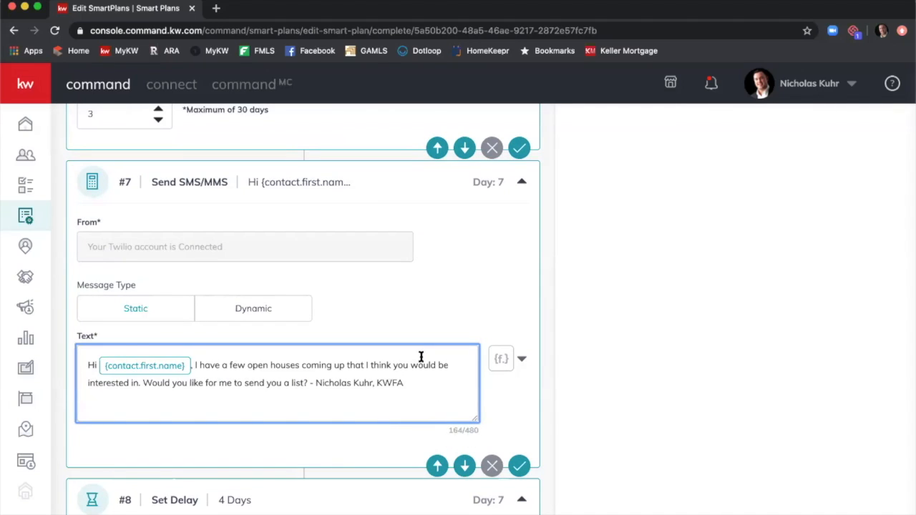
key("BackSpace")
key("BackSpace")
key("BackSpace")
key("BackSpace")
key("BackSpace")
key("BackSpace")
scroll(572, 322, "down", 3)
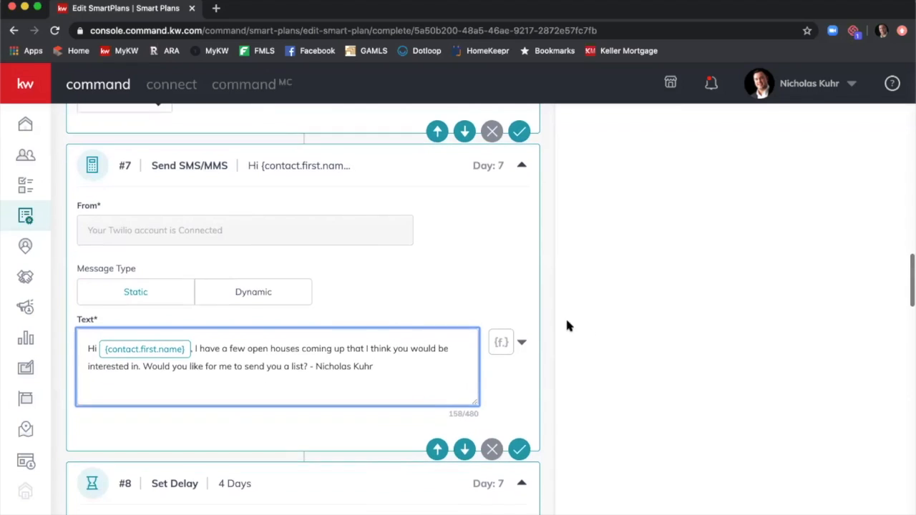
scroll(549, 329, "down", 3)
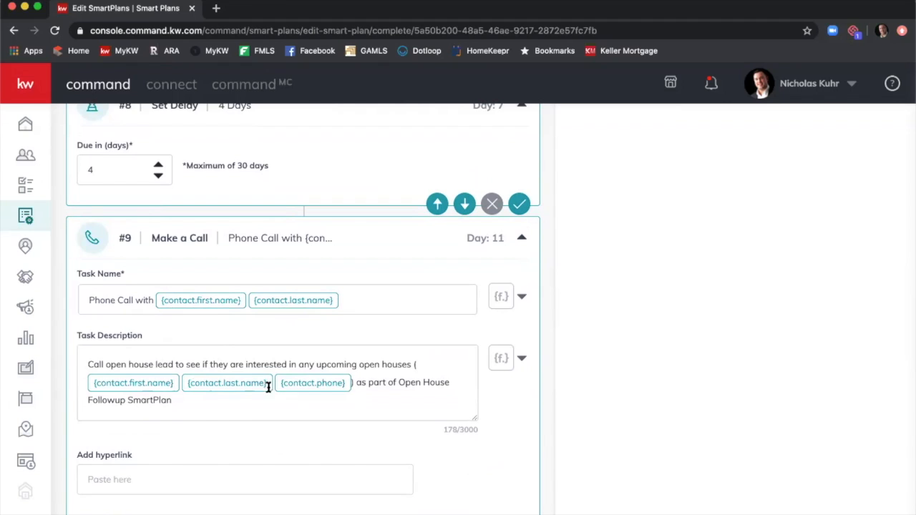
Add ' - agent's name, Keller Williams First Atlanta' after 'schedule.' in the #11 text message.
scroll(377, 369, "down", 3)
scroll(377, 374, "down", 5)
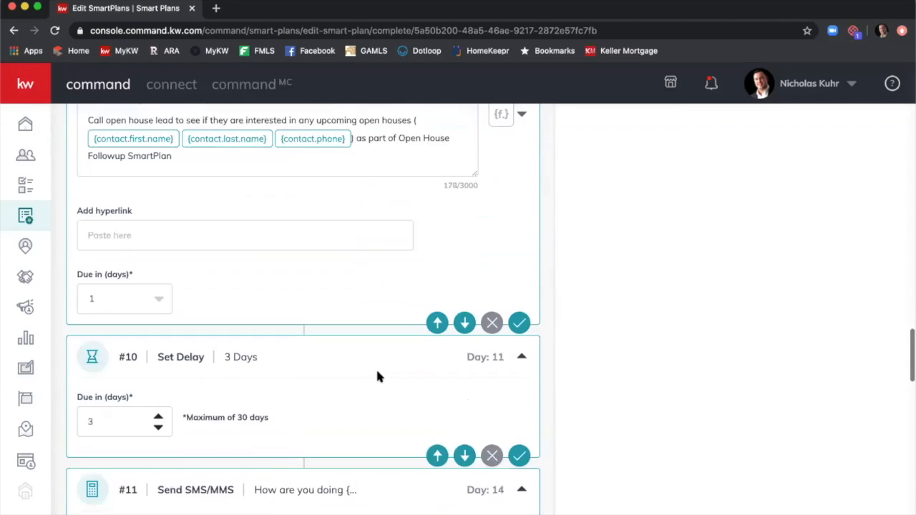
scroll(376, 372, "down", 2)
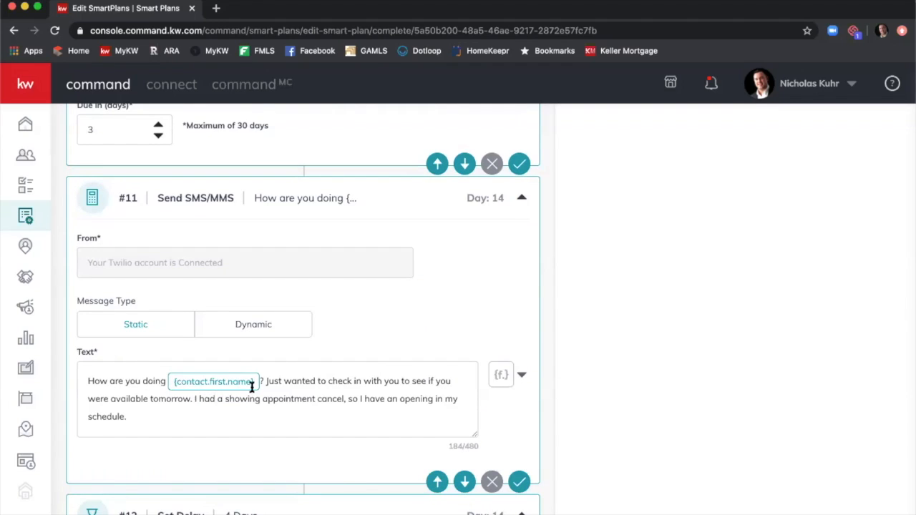
left_click(192, 411)
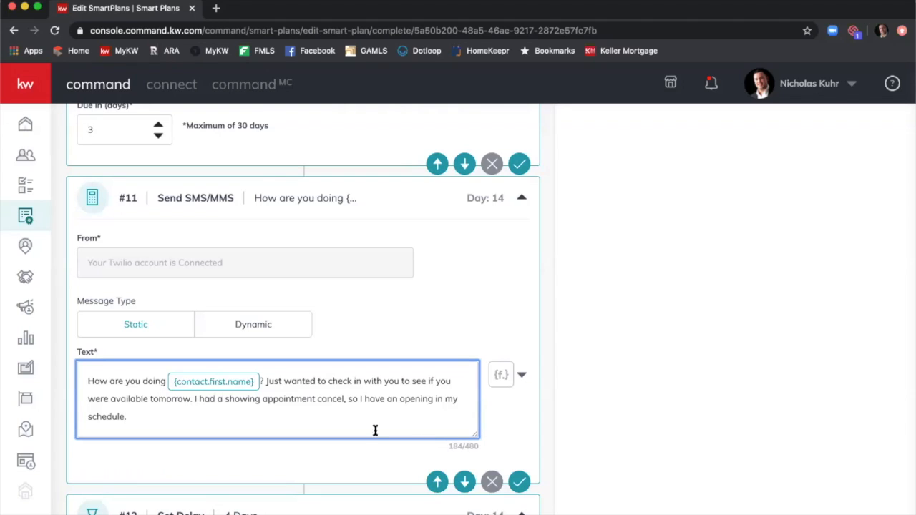
type("- Nicholas")
key("BackSpace")
type("s Kuhr, Keller")
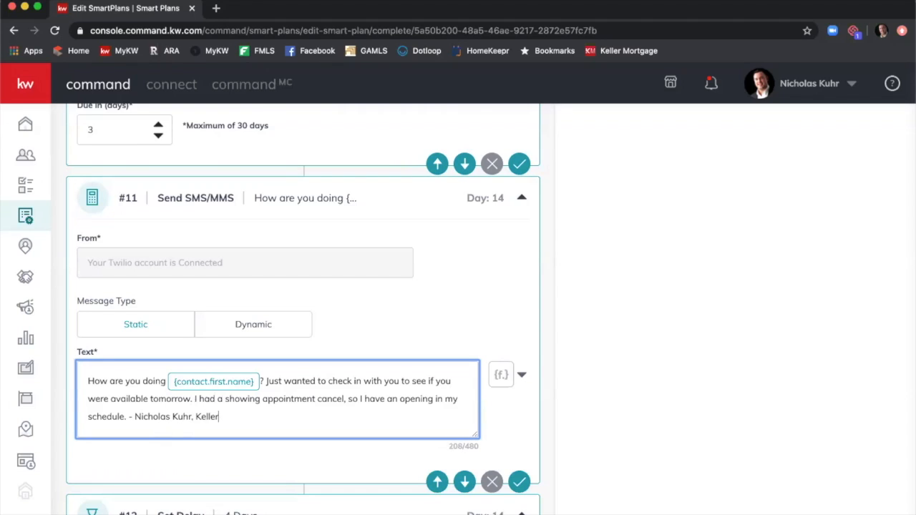
type(" Williams First Atlanta")
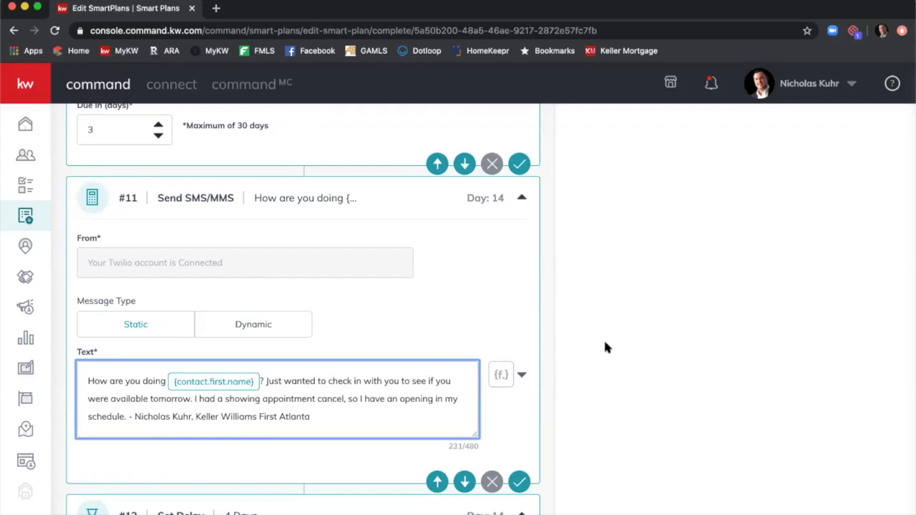
scroll(594, 274, "down", 5)
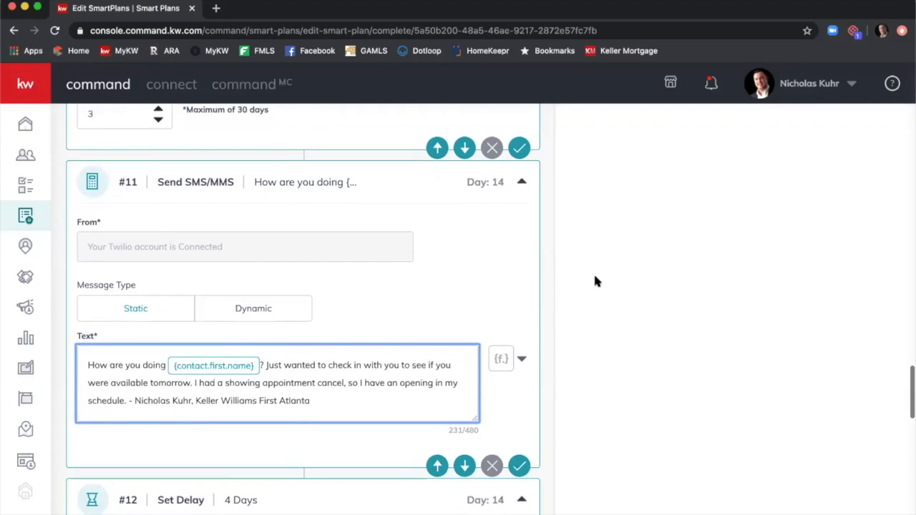
scroll(595, 279, "down", 4)
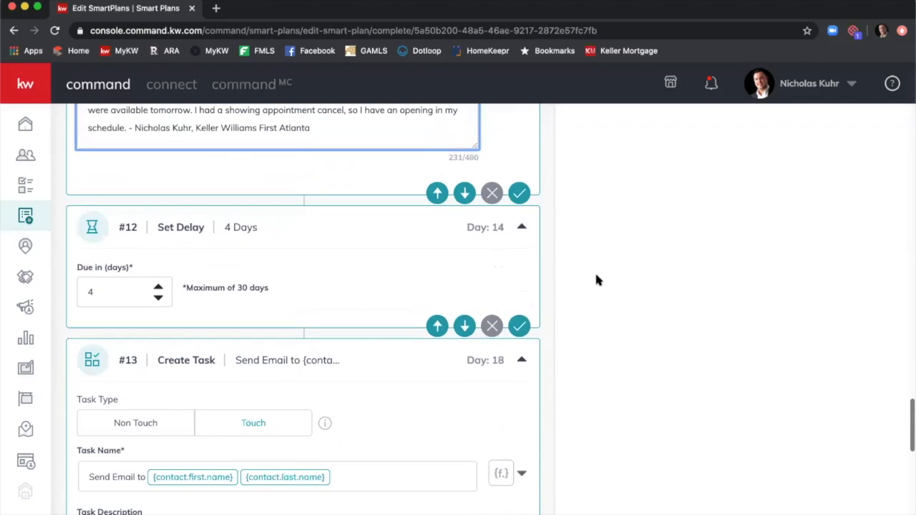
scroll(597, 278, "down", 1)
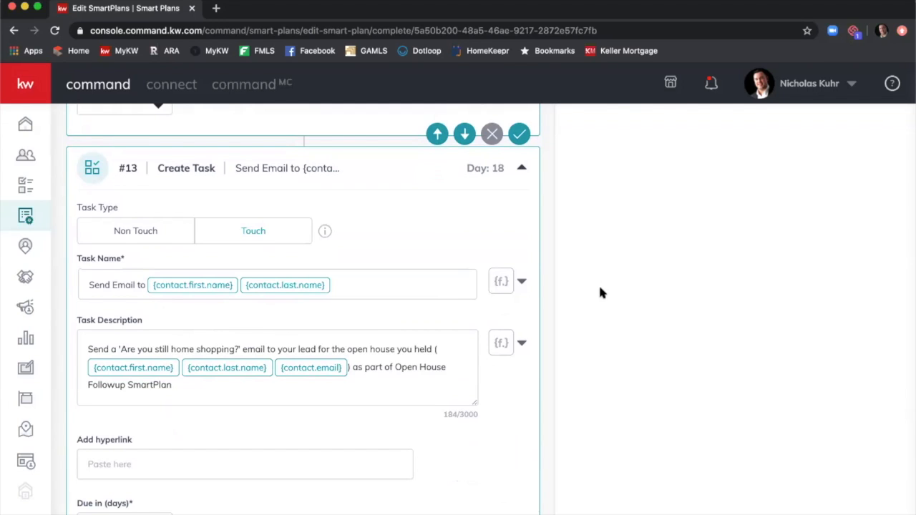
scroll(573, 284, "down", 5)
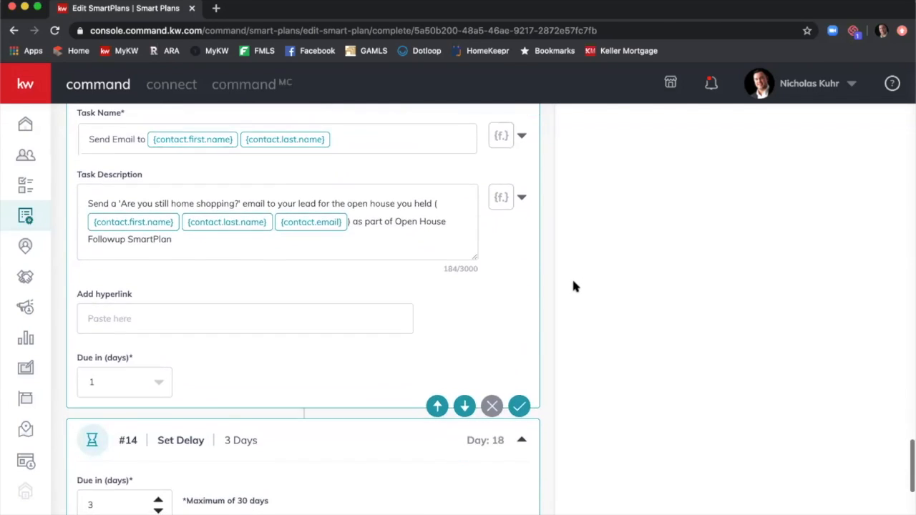
scroll(530, 293, "down", 1)
scroll(309, 300, "down", 1)
scroll(310, 300, "up", 1)
scroll(568, 348, "down", 1)
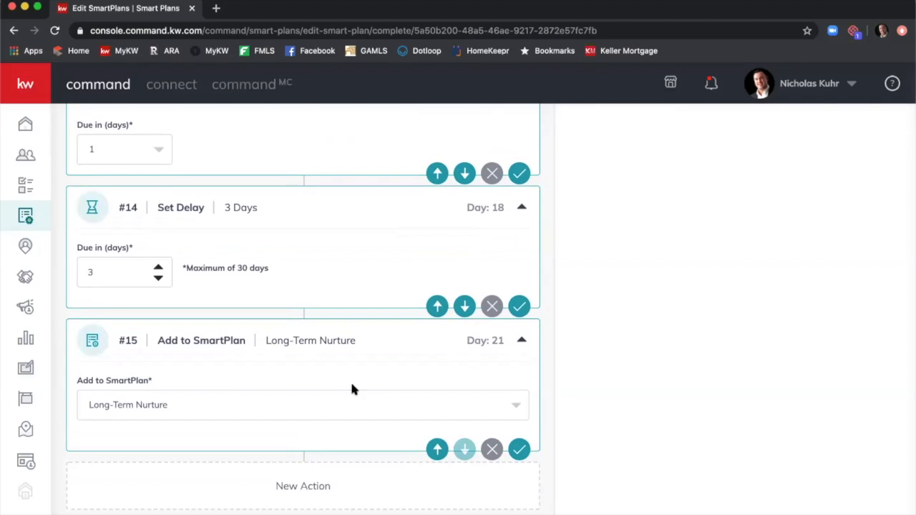
Keep Long-Term Nurture as step #15's follow-on plan and save the SmartPlan.
left_click(440, 408)
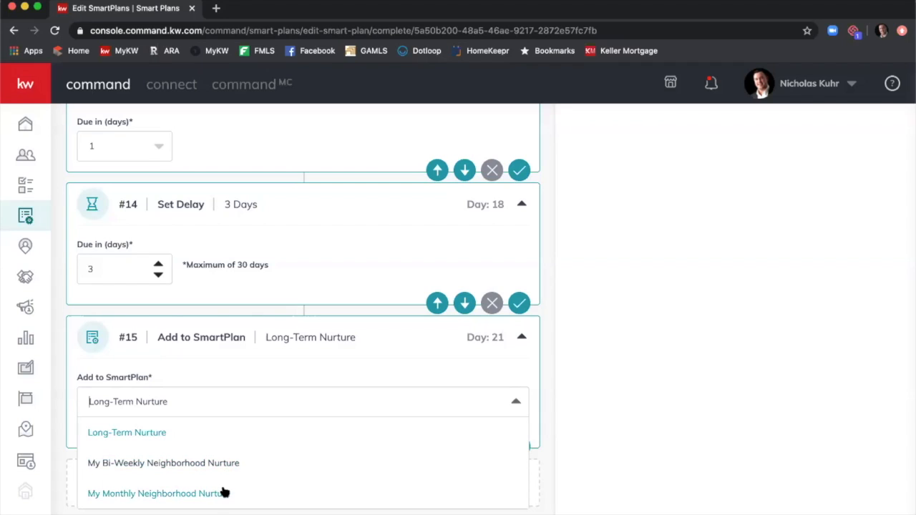
left_click(157, 434)
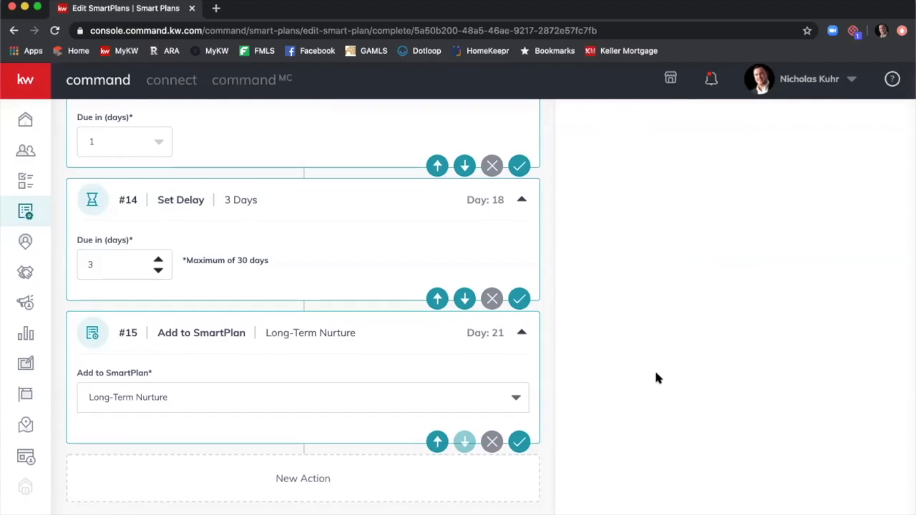
scroll(653, 372, "up", 10)
scroll(654, 380, "up", 15)
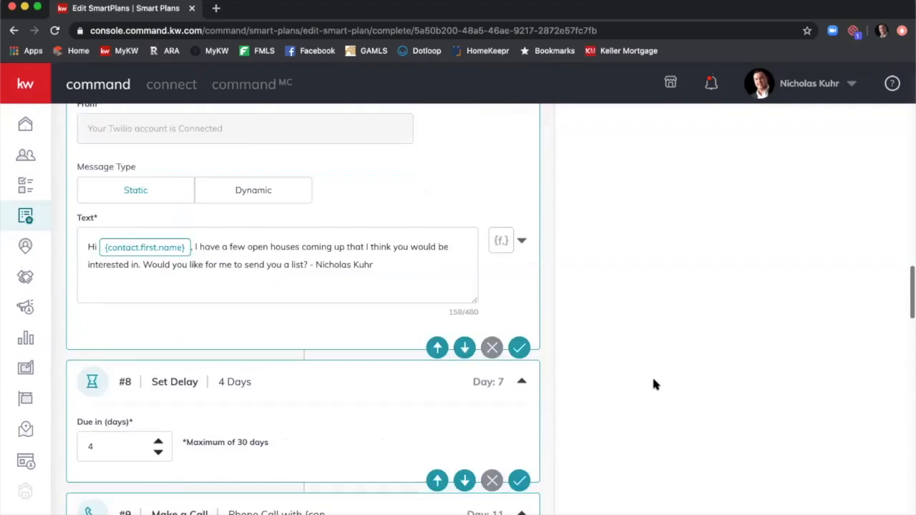
left_click(853, 136)
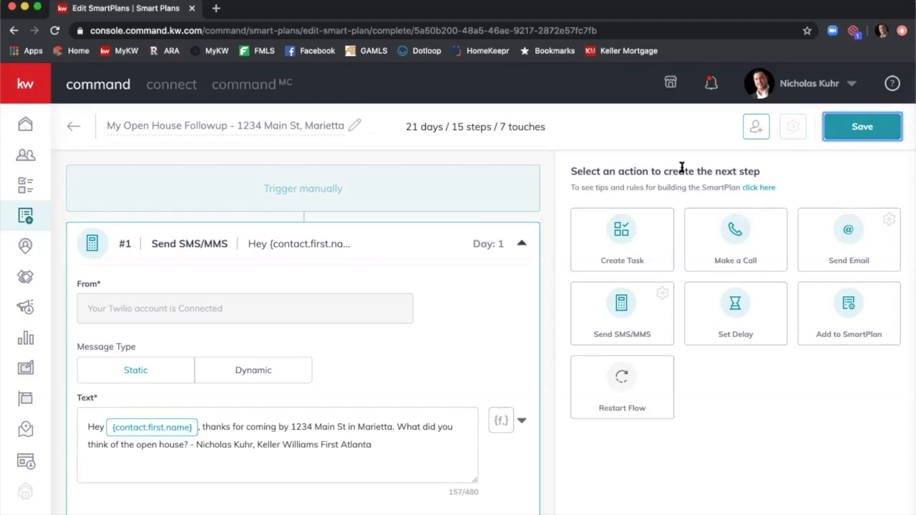
Open Add Clients to SmartPlan, test a contact name search with selection, then clear it.
left_click(756, 128)
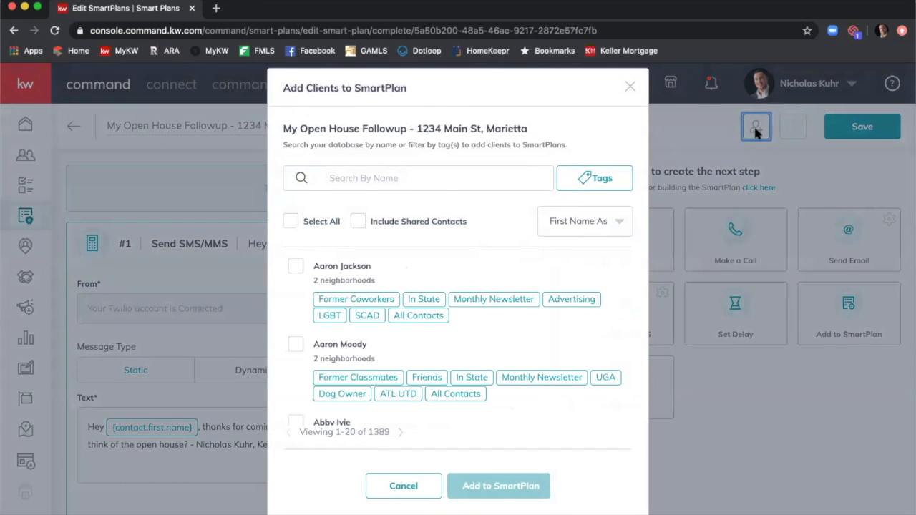
left_click(442, 175)
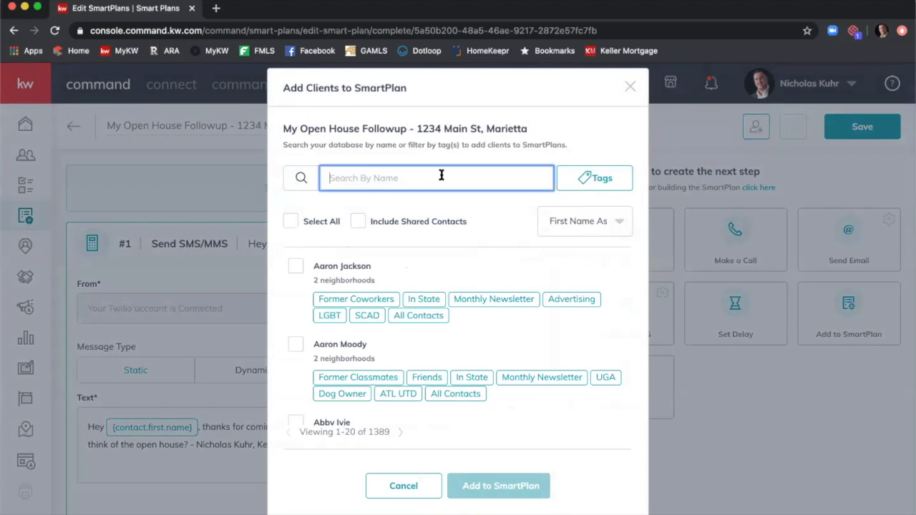
type("Nicholas Kuhr")
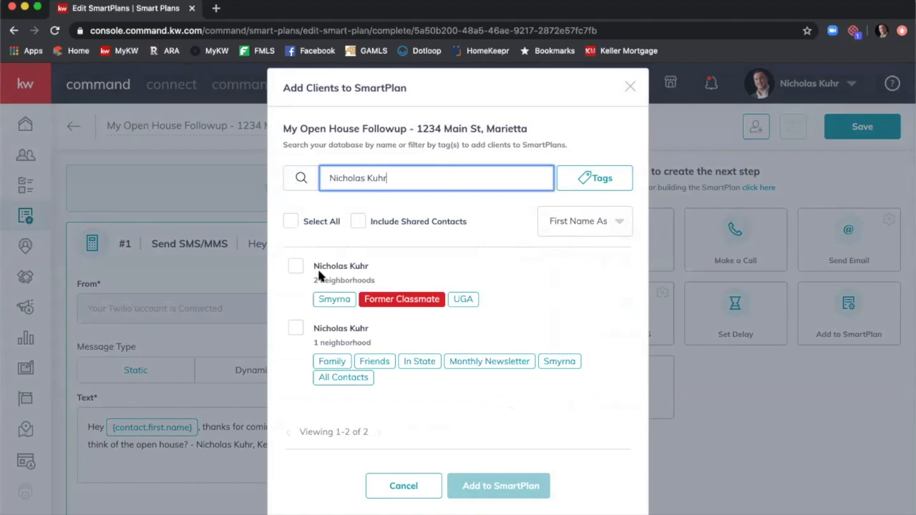
left_click(296, 267)
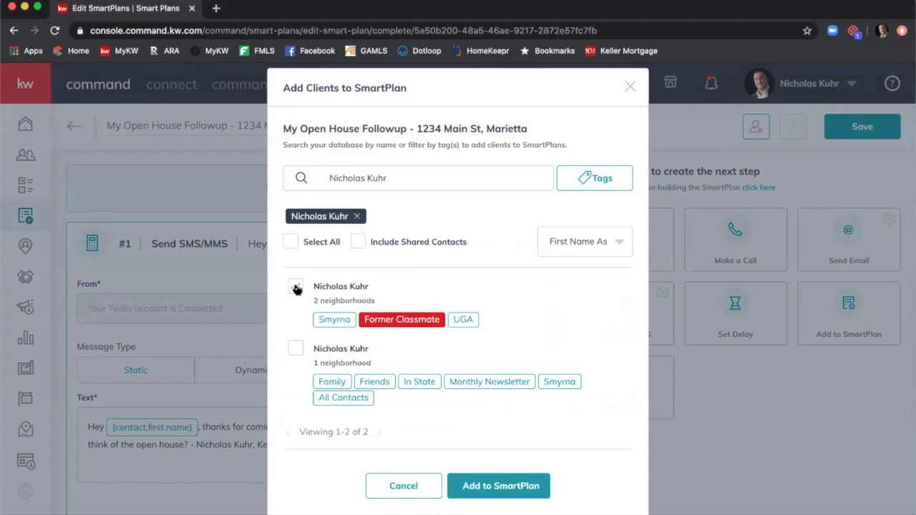
left_click(294, 288)
left_click(409, 181)
double_click(407, 185)
key("BackSpace")
key("BackSpace")
key("BackSpace")
key("BackSpace")
key("BackSpace")
key("BackSpace")
key("BackSpace")
key("BackSpace")
key("BackSpace")
key("BackSpace")
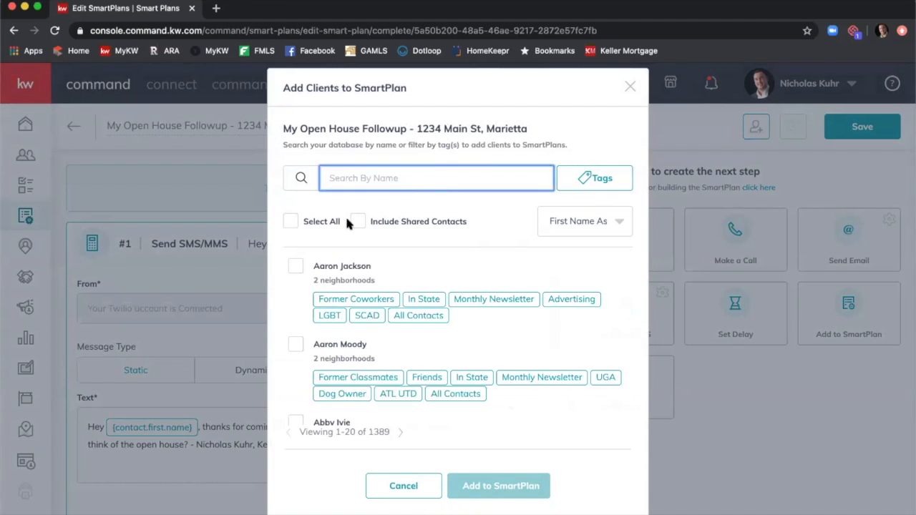
Toggle Select All on and off across the 1389 contacts and open the Tags filter.
left_click(308, 221)
scroll(381, 305, "down", 10)
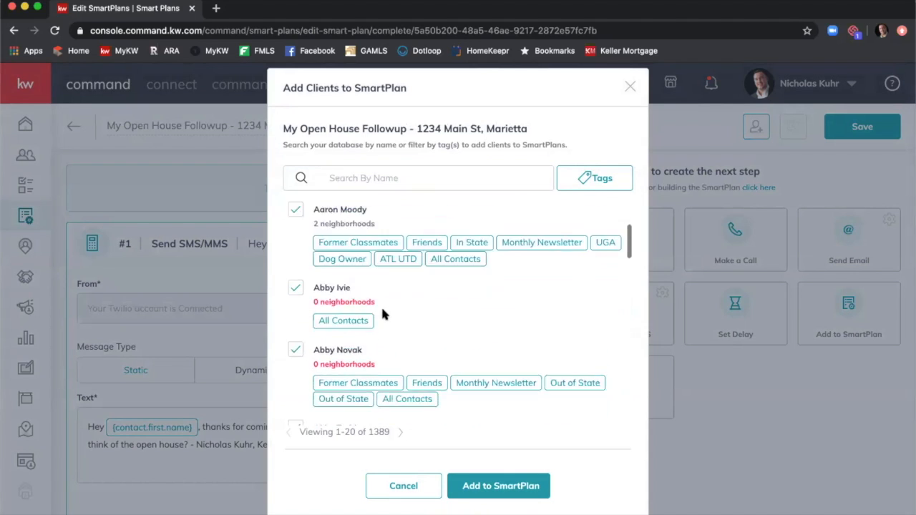
scroll(389, 315, "down", 3)
scroll(389, 311, "up", 10)
scroll(389, 311, "down", 6)
scroll(389, 308, "up", 6)
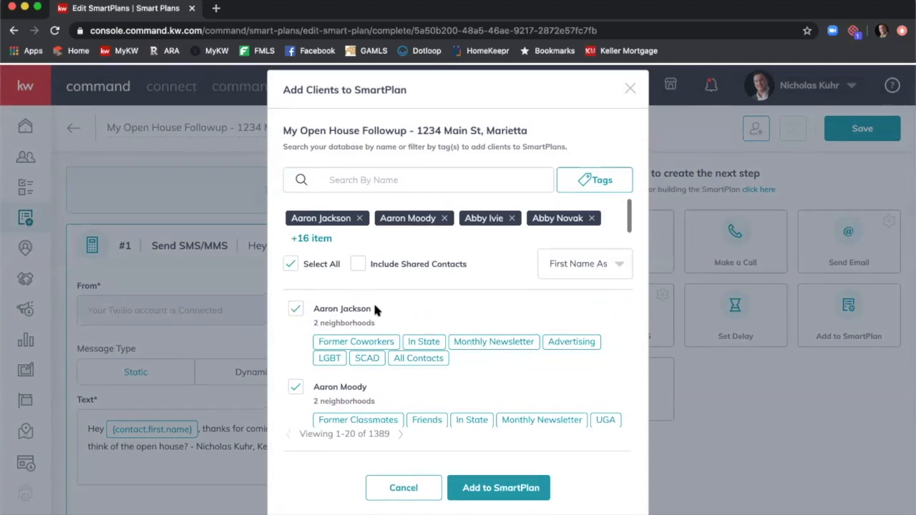
left_click(293, 264)
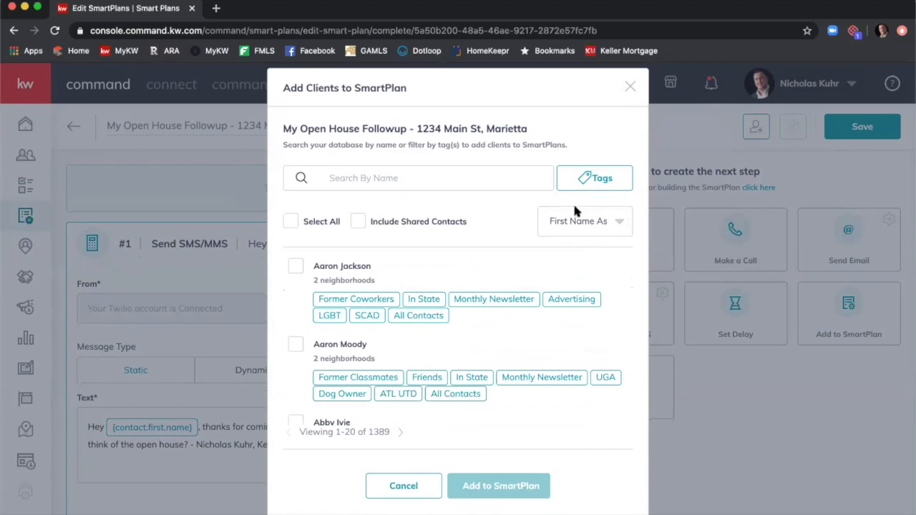
left_click(592, 185)
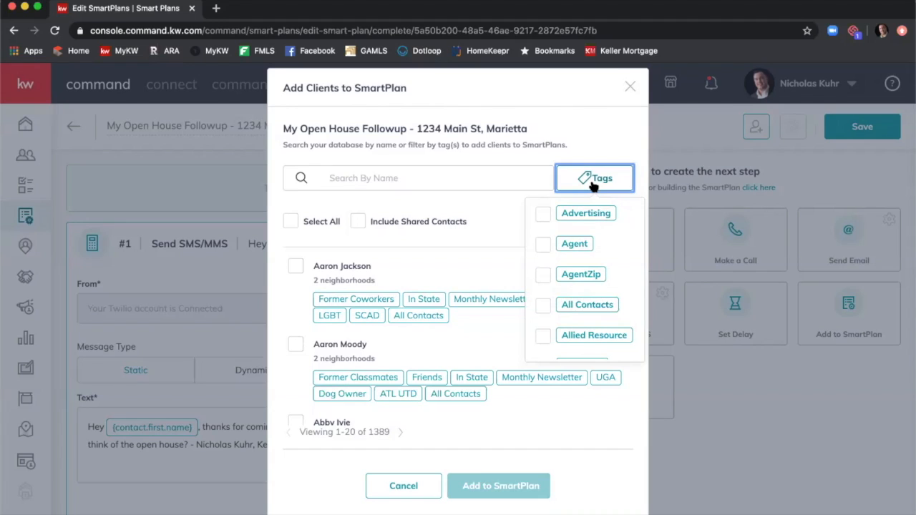
Filter the client list by the ATL UTD tag and select all matches.
scroll(568, 245, "down", 5)
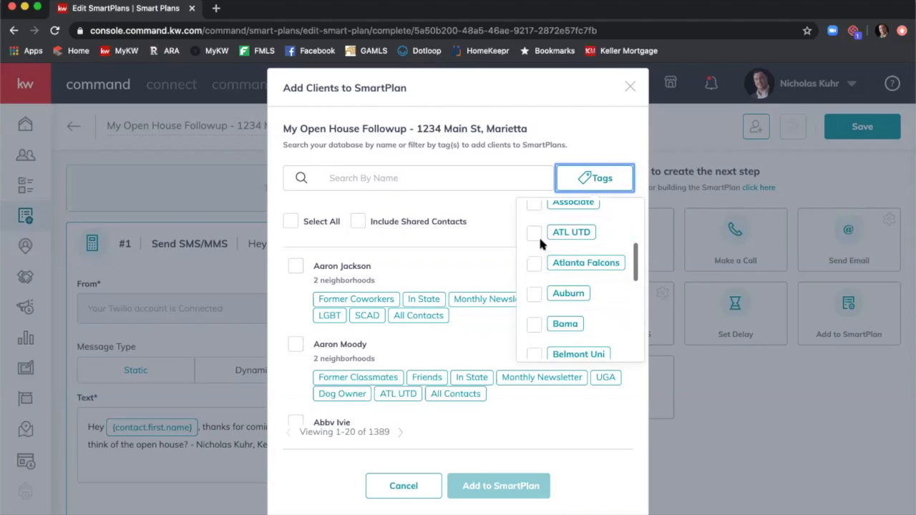
scroll(537, 229, "down", 1)
left_click(535, 219)
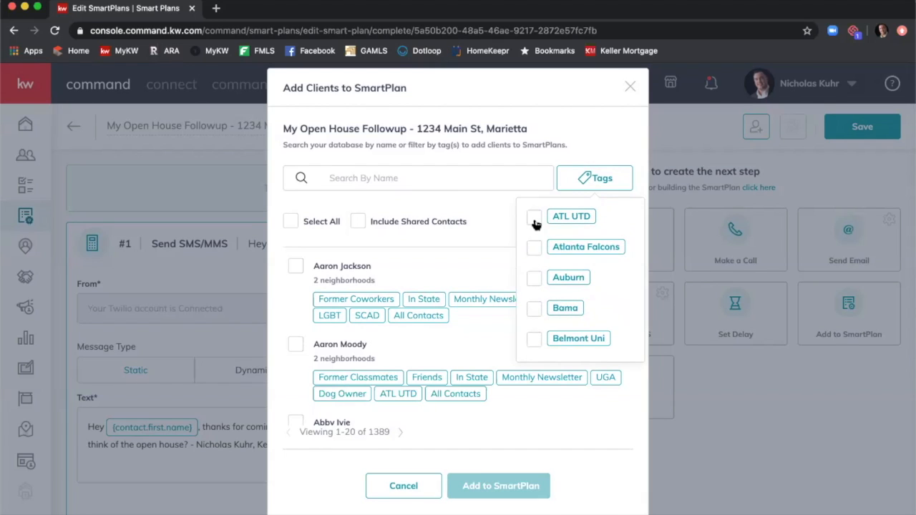
left_click(448, 218)
scroll(437, 294, "down", 2)
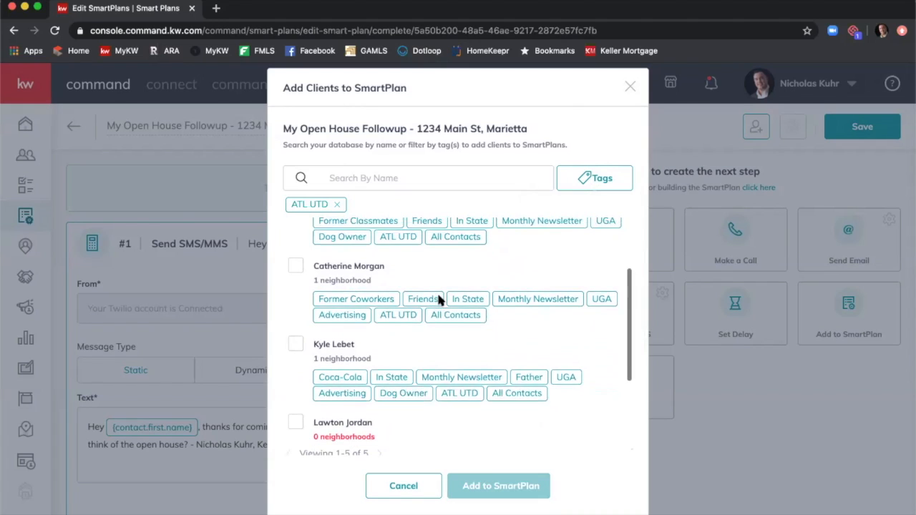
scroll(438, 293, "up", 2)
left_click(309, 245)
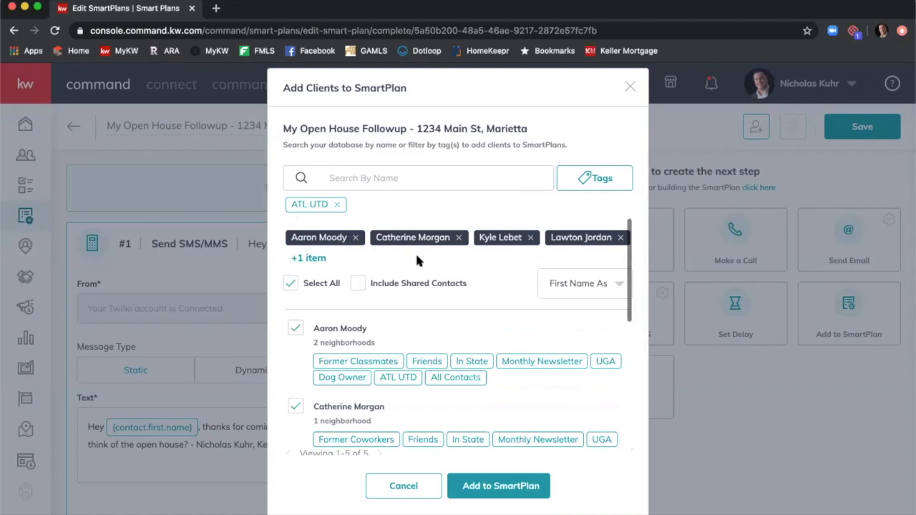
Add Dog Owner to the tag filter and select all 23 matching contacts.
left_click(592, 180)
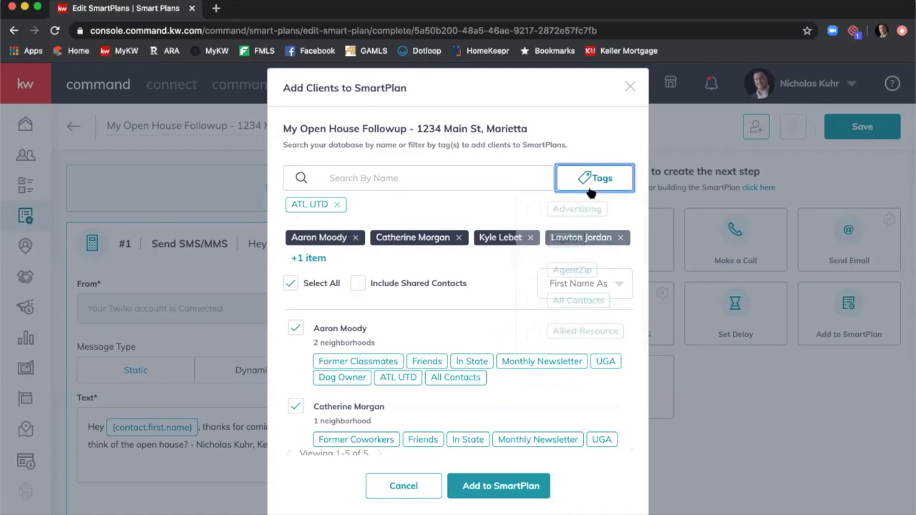
scroll(569, 286, "down", 3)
scroll(567, 286, "down", 5)
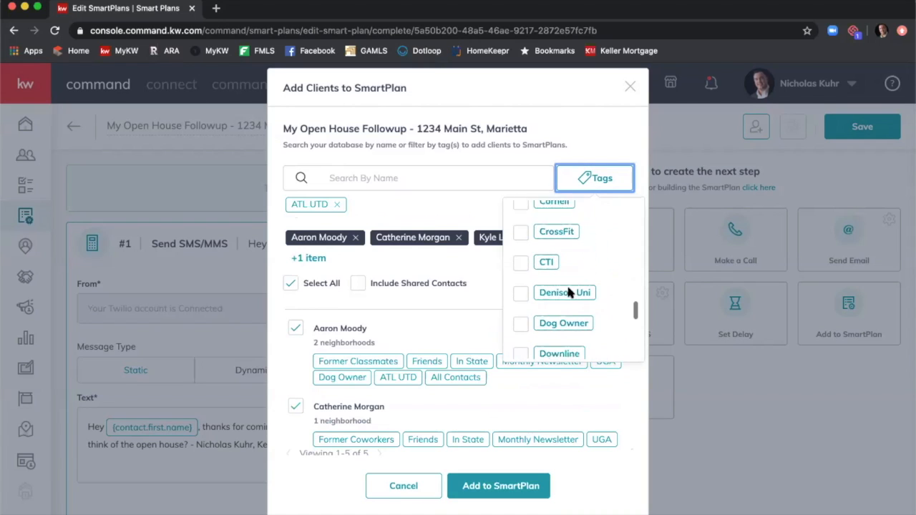
scroll(568, 287, "down", 2)
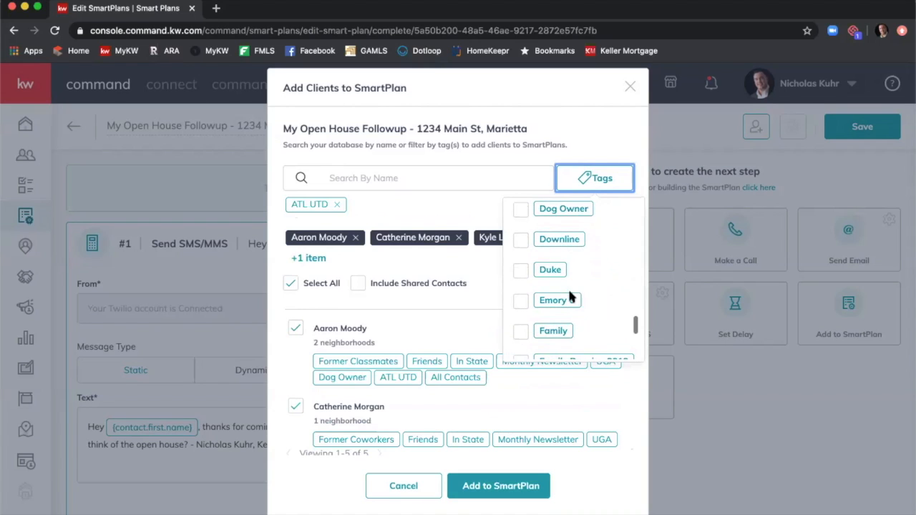
left_click(521, 213)
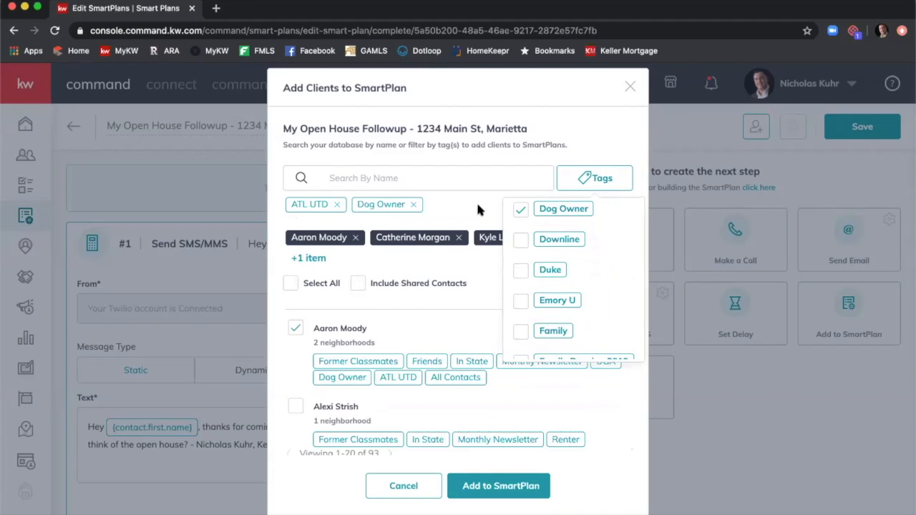
left_click(457, 203)
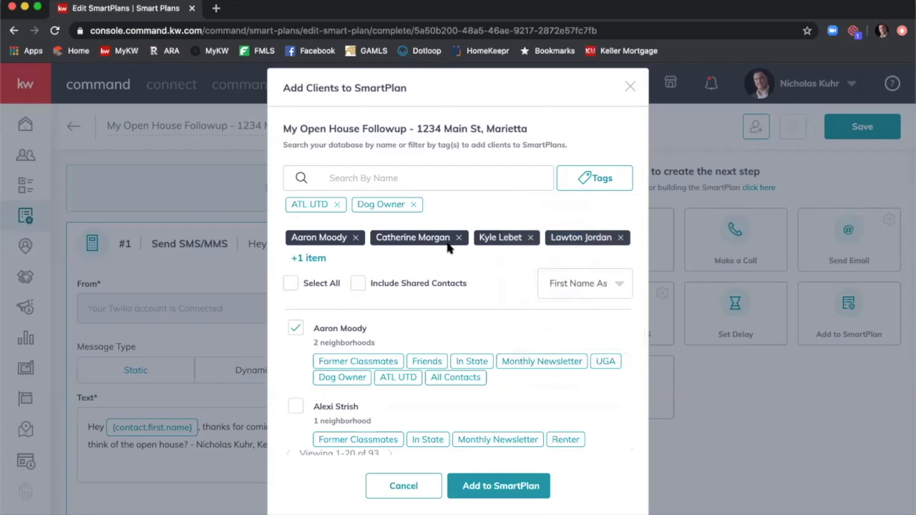
left_click(304, 285)
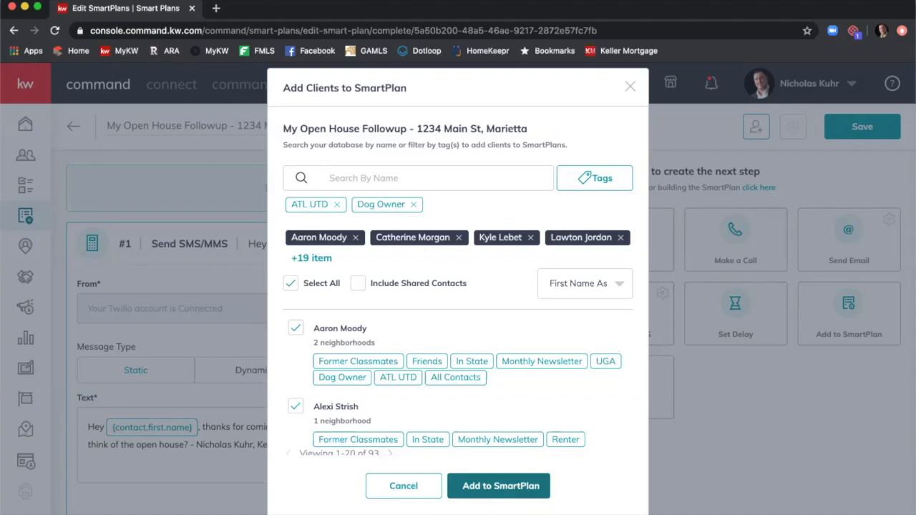
left_click(494, 486)
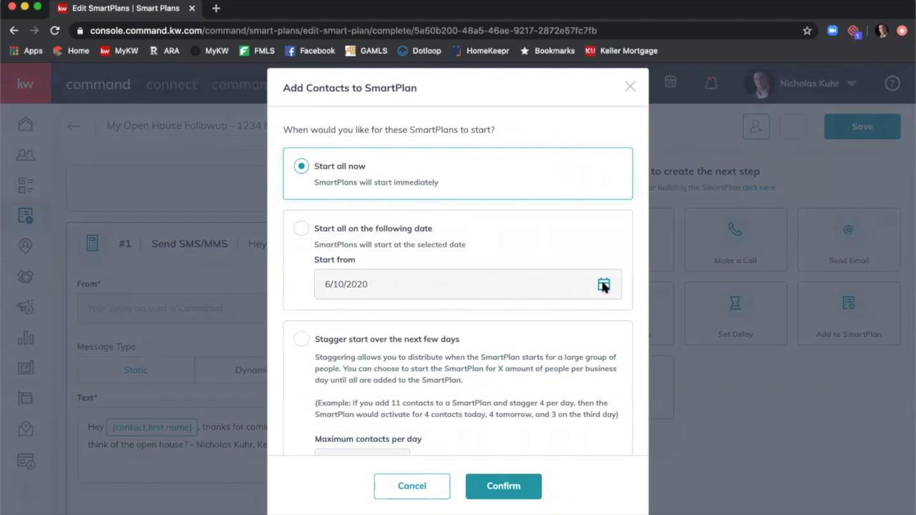
left_click(301, 228)
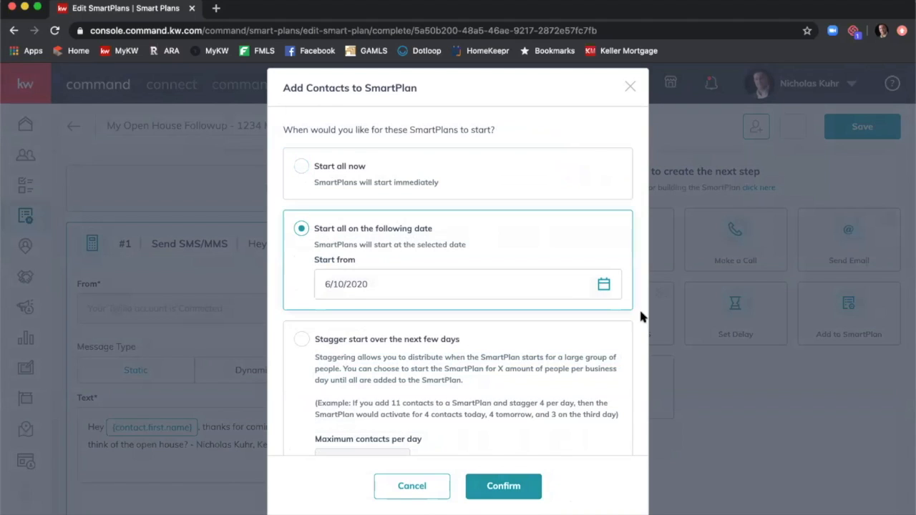
left_click(606, 287)
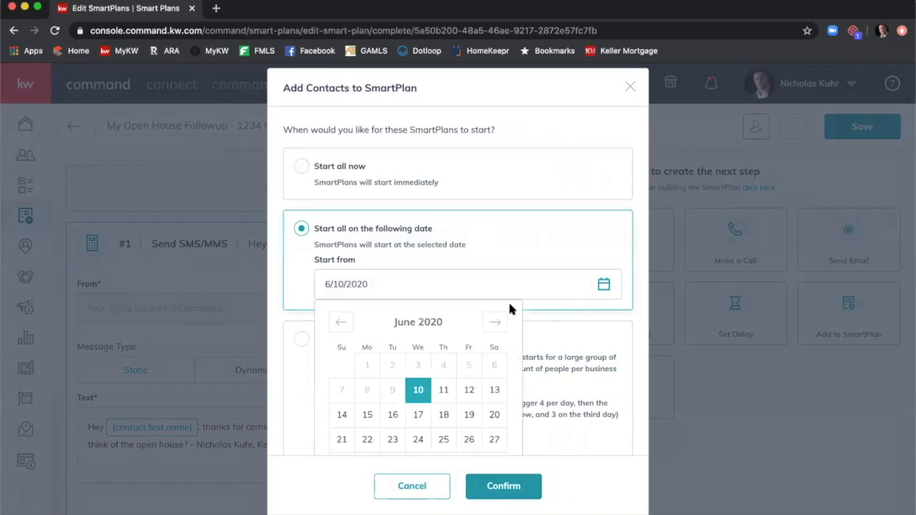
left_click(467, 391)
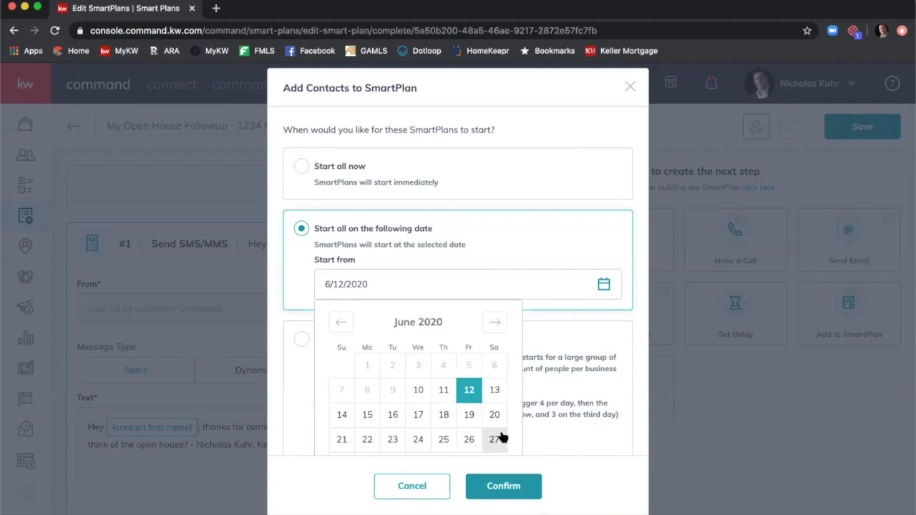
left_click(568, 361)
scroll(542, 348, "down", 1)
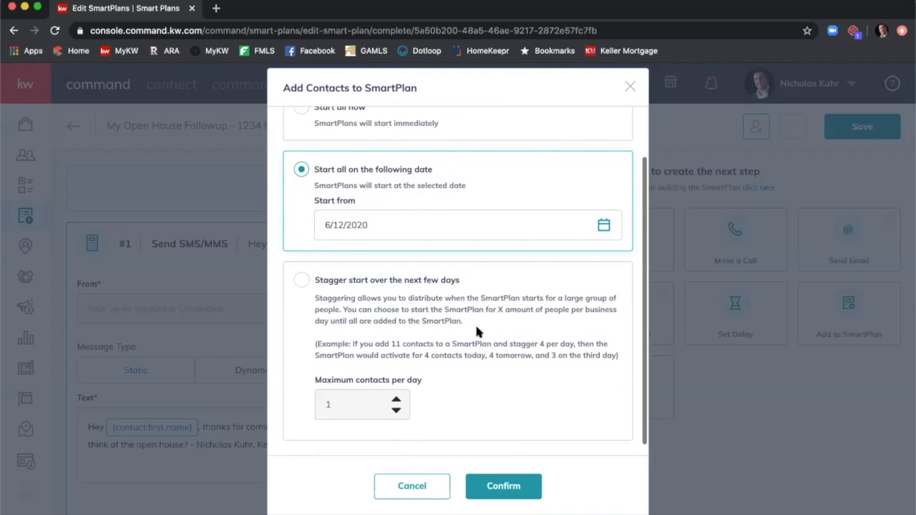
scroll(444, 315, "up", 2)
scroll(434, 286, "down", 2)
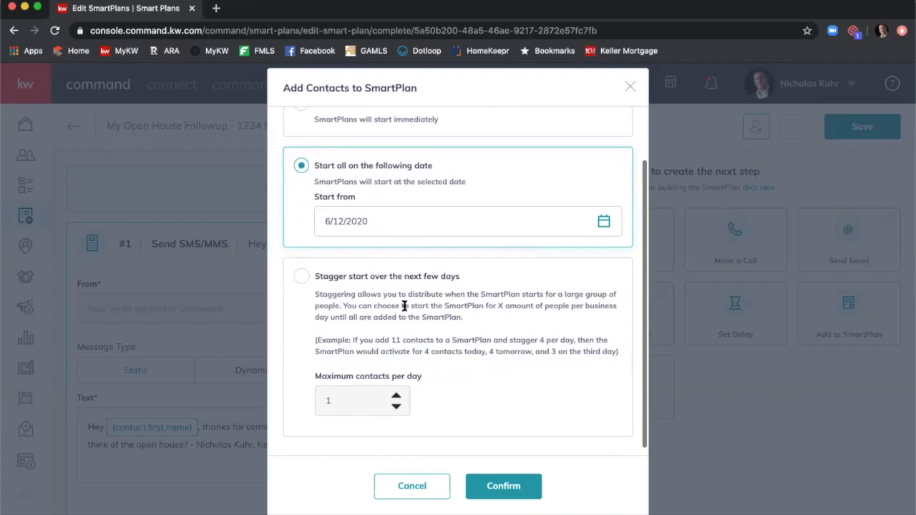
left_click(301, 279)
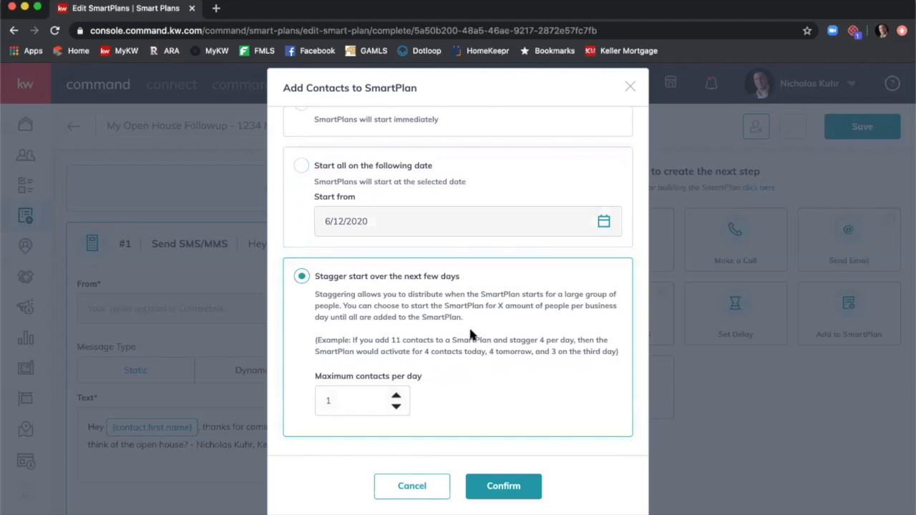
scroll(469, 326, "down", 1)
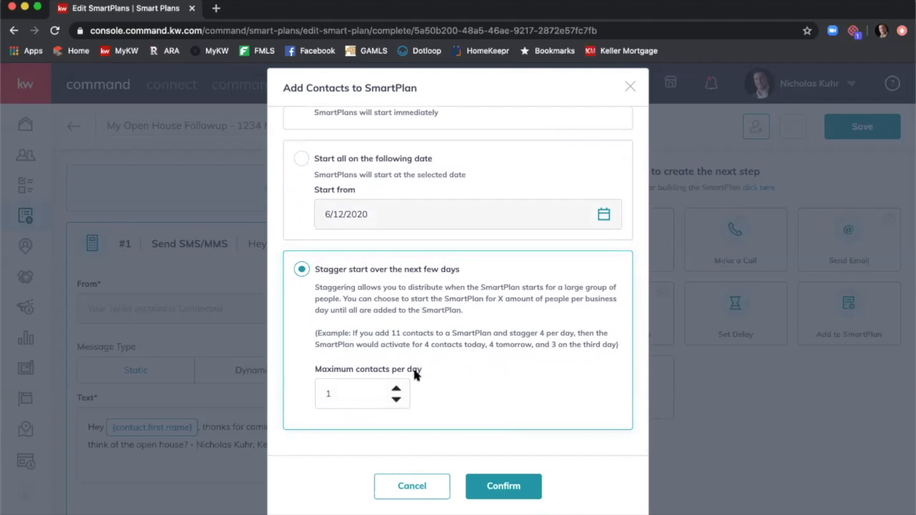
left_click(395, 387)
left_click(395, 387)
left_click(396, 387)
left_click(396, 387)
left_click(395, 387)
left_click(395, 388)
left_click(395, 388)
left_click(395, 388)
left_click(395, 388)
scroll(513, 436, "up", 2)
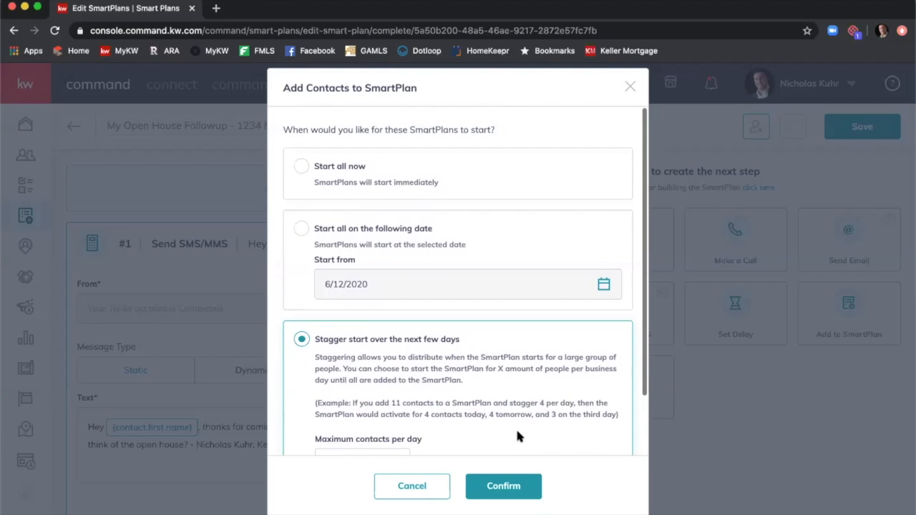
scroll(518, 418, "down", 2)
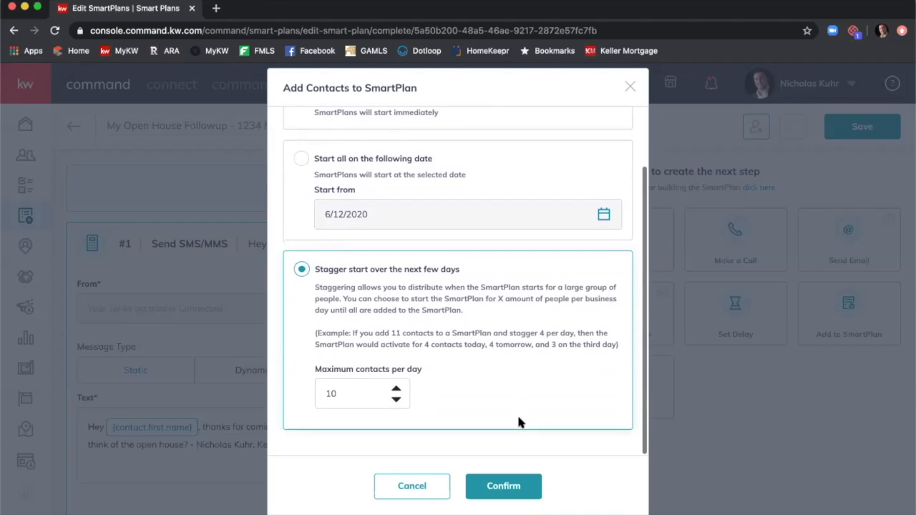
Cancel the client enrollment, save the SmartPlan and go back to My SmartPlans.
left_click(416, 490)
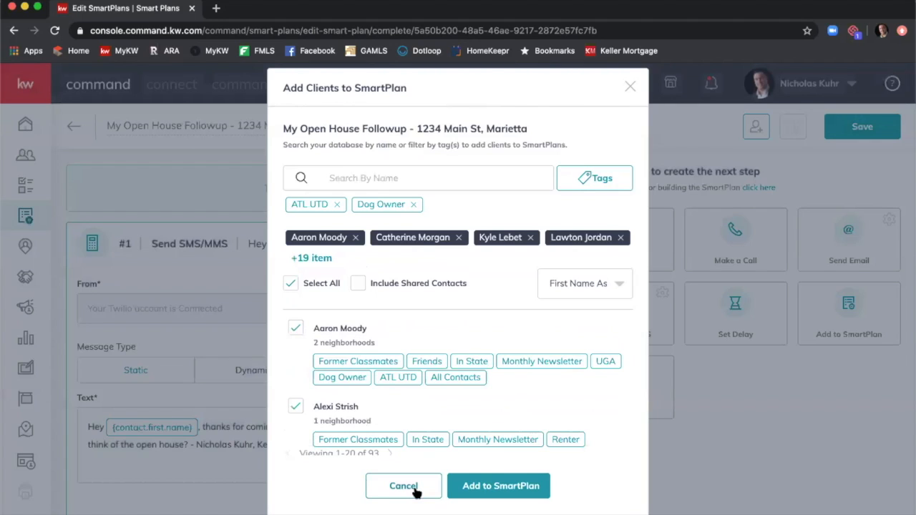
left_click(415, 490)
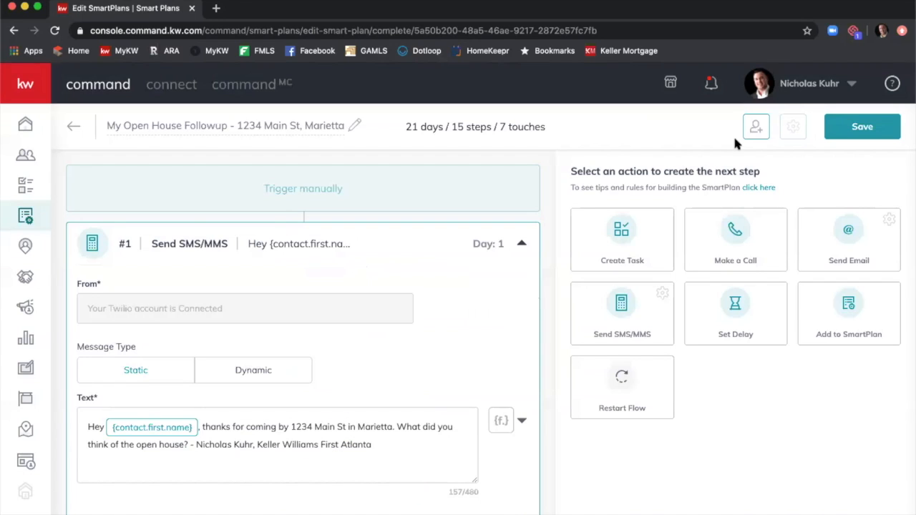
left_click(866, 126)
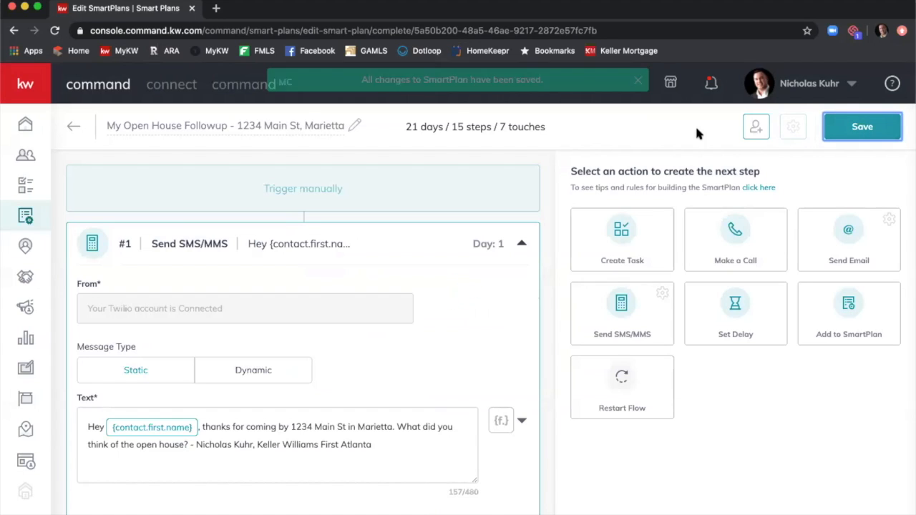
left_click(73, 127)
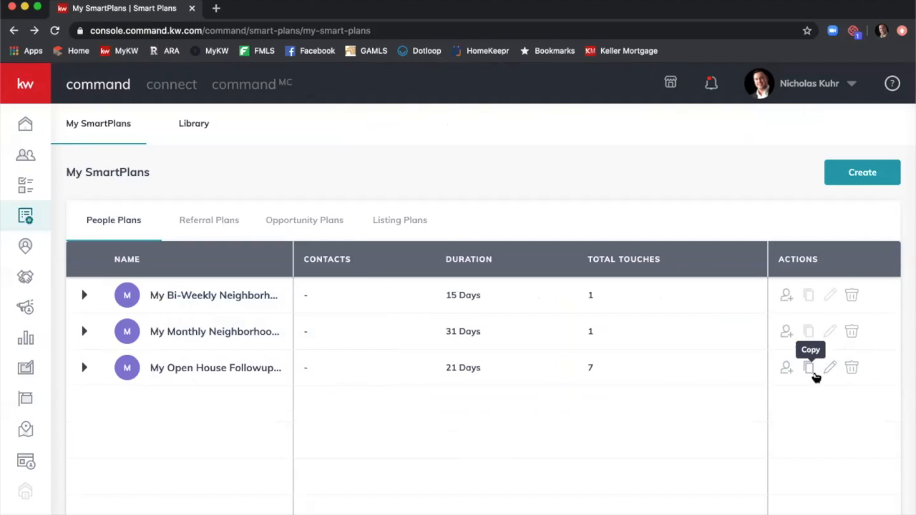
Copy Open House Followup, naming it 'My Open House Followup - ' plus the second property's address.
left_click(810, 368)
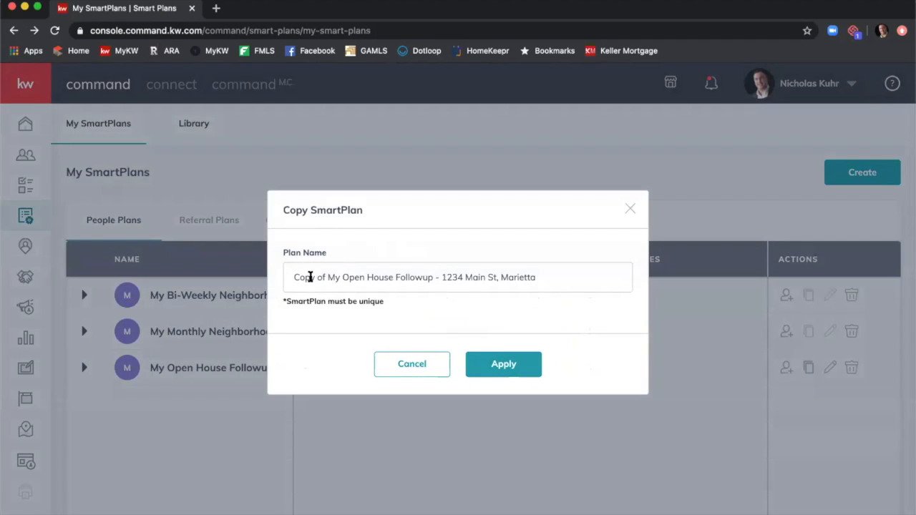
left_click_drag(326, 277, 270, 279)
key("BackSpace")
key("Delete")
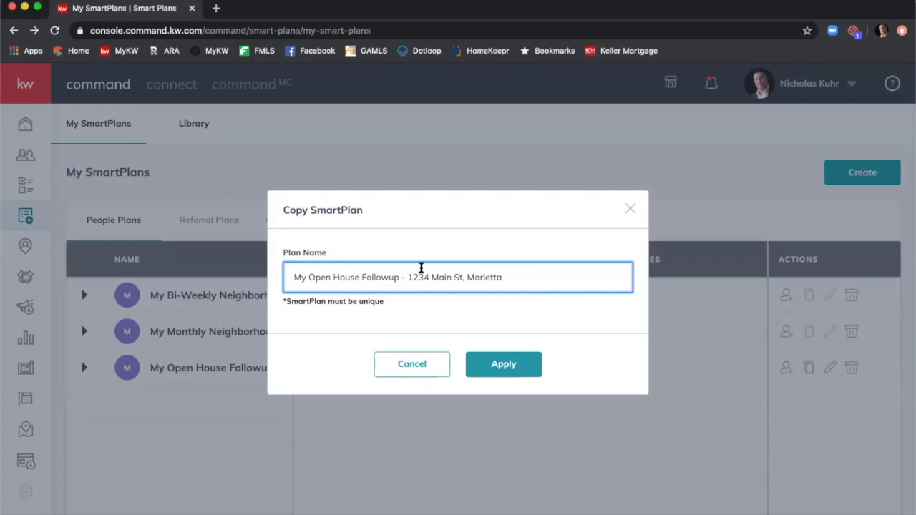
left_click_drag(406, 277, 653, 283)
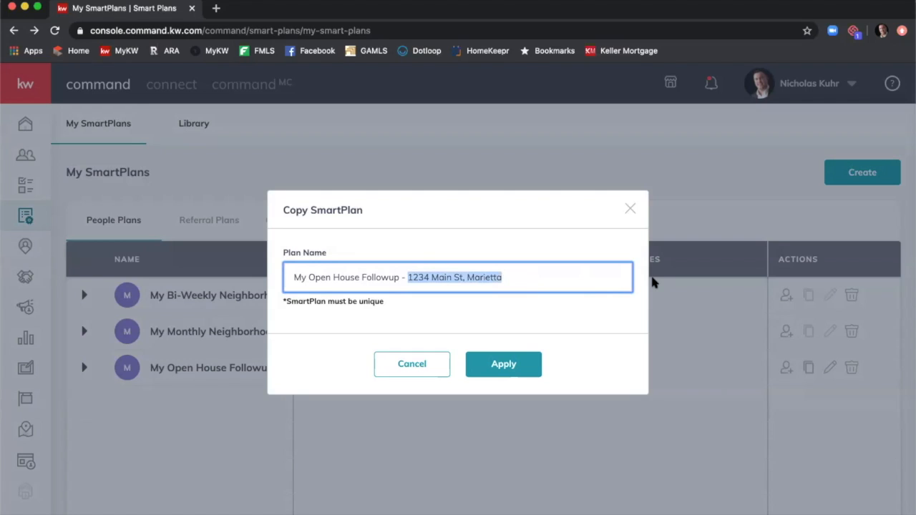
type("9876")
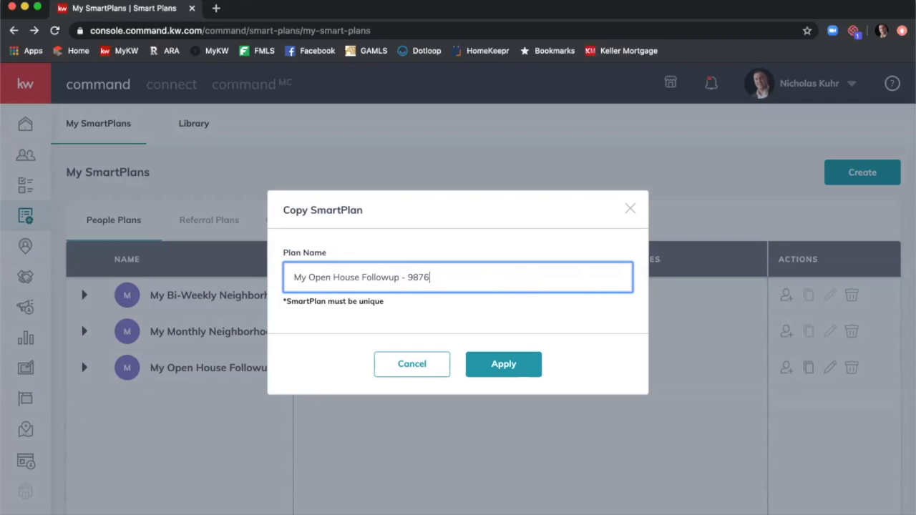
type(" Elm St")
type("Sandy Springs")
left_click(457, 278)
type(",")
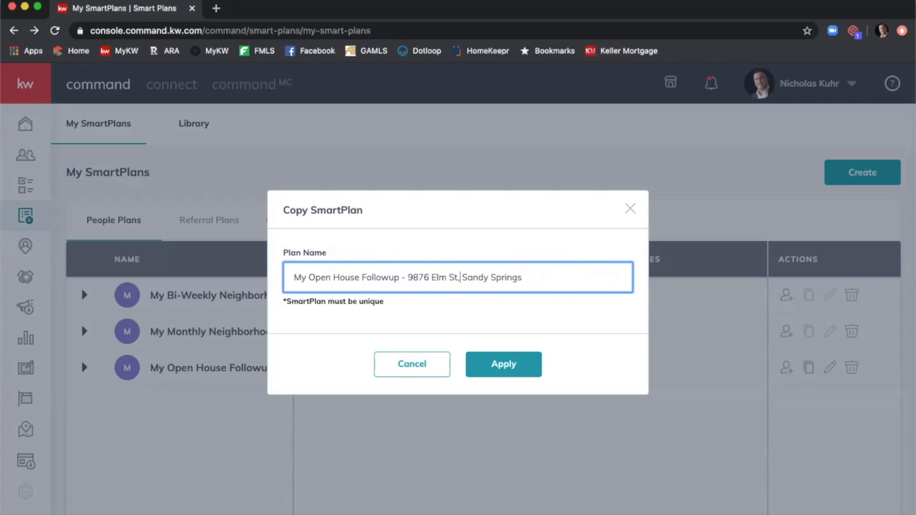
left_click(504, 365)
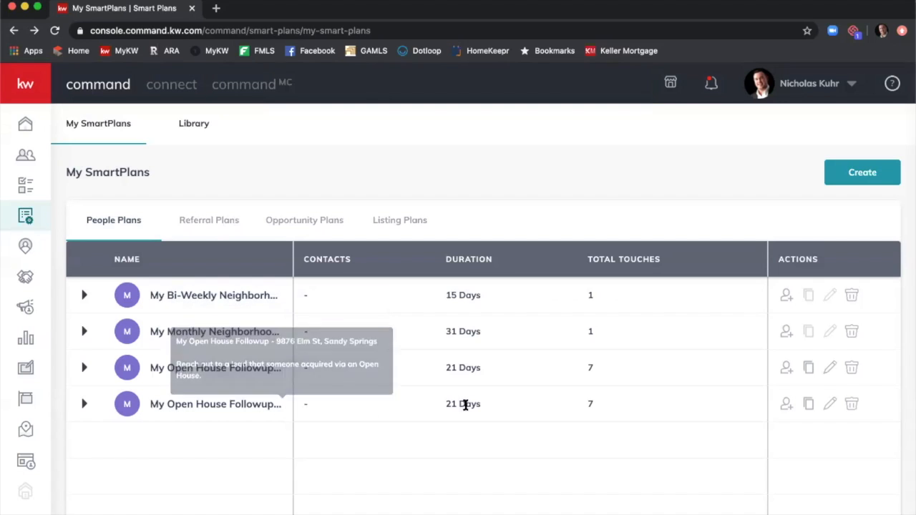
In the copied plan, change step #1's text message address to '9876 Elm St in Sandy Springs'.
left_click(827, 406)
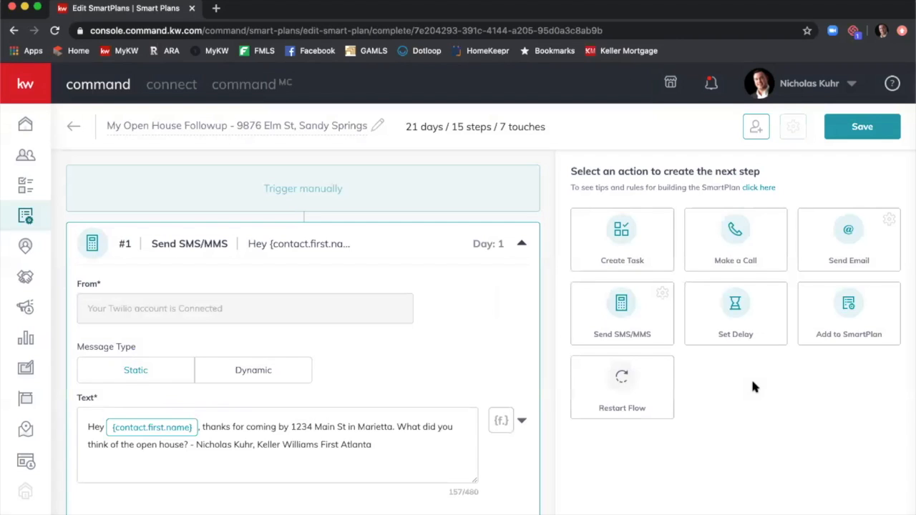
left_click_drag(296, 426, 405, 426)
key("BackSpace")
key("BackSpace")
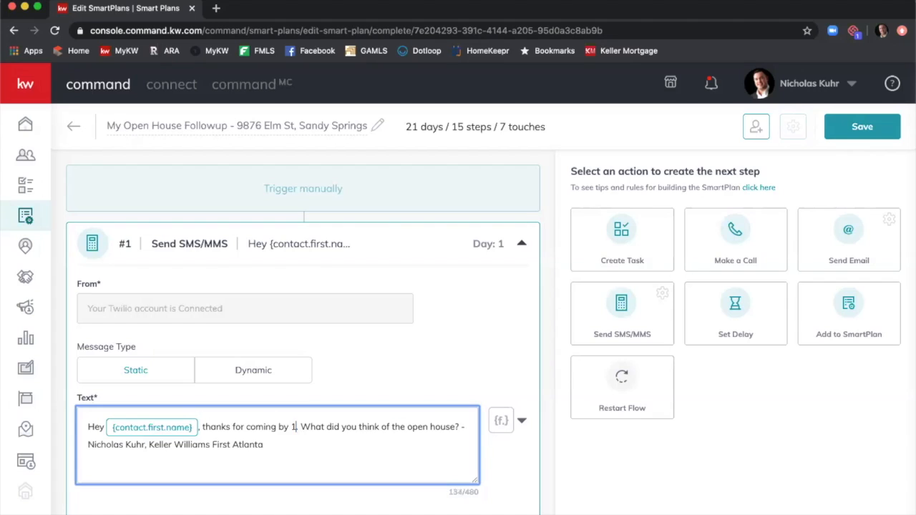
type("9876 El")
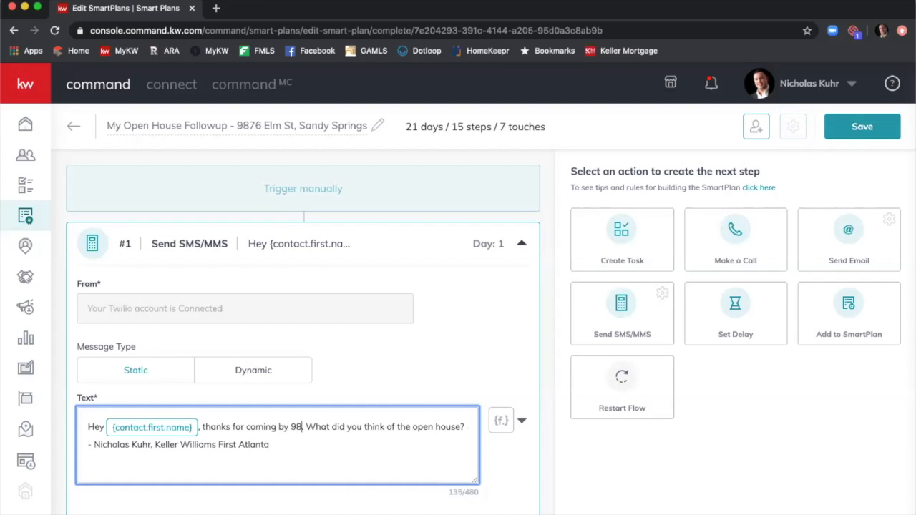
type("m St")
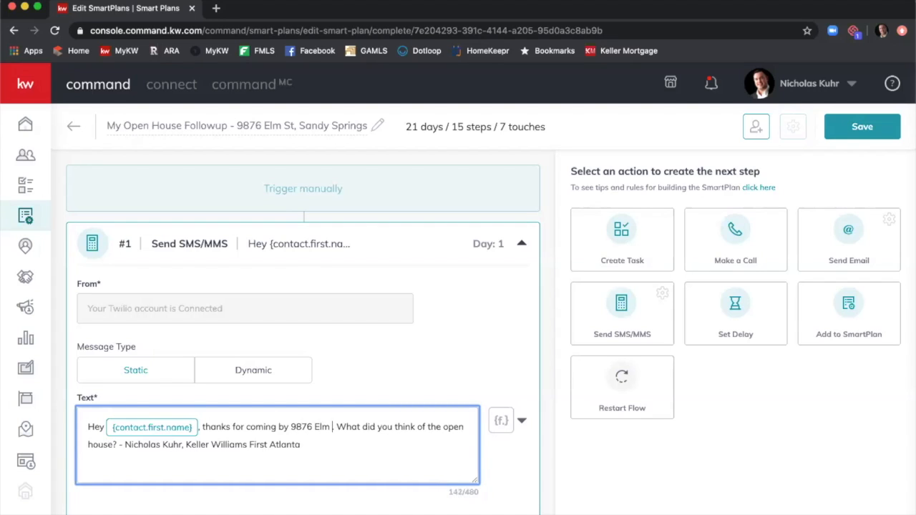
type(" in Sandy Spring")
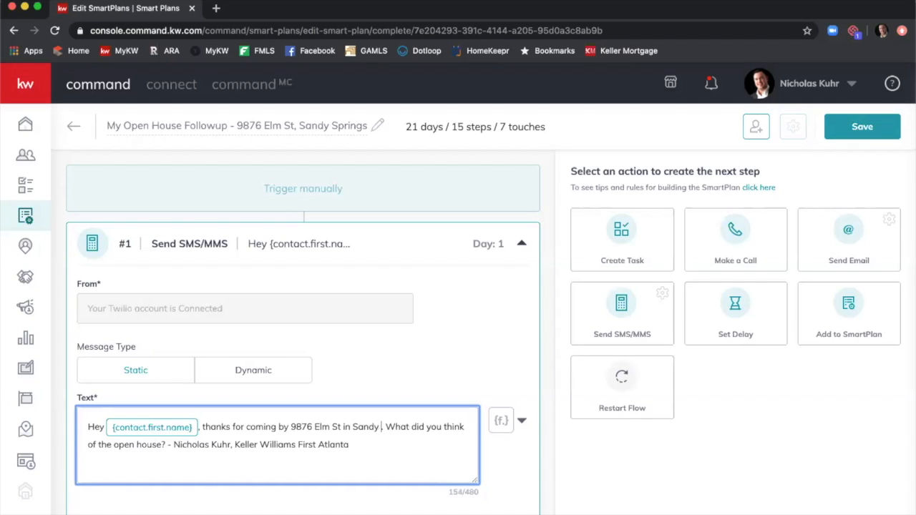
type("s")
Save the edited plan and return to My SmartPlans.
scroll(373, 381, "down", 4)
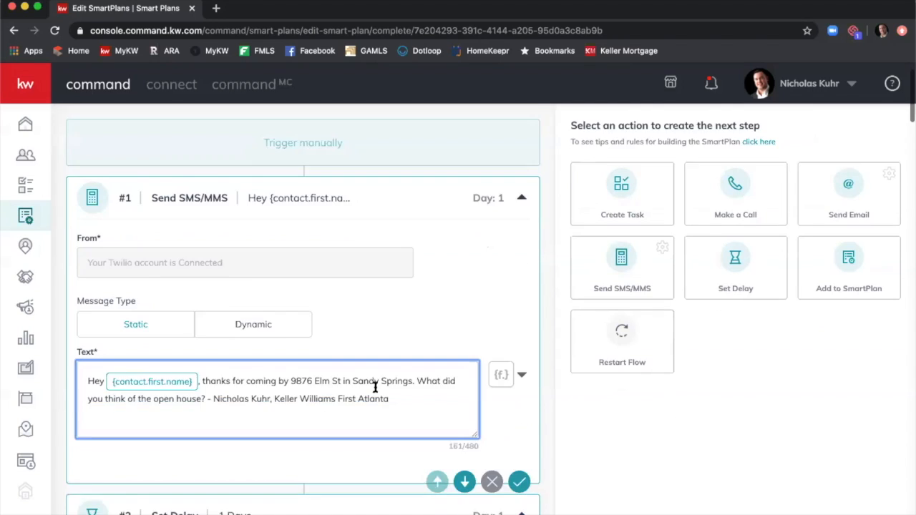
scroll(378, 374, "down", 14)
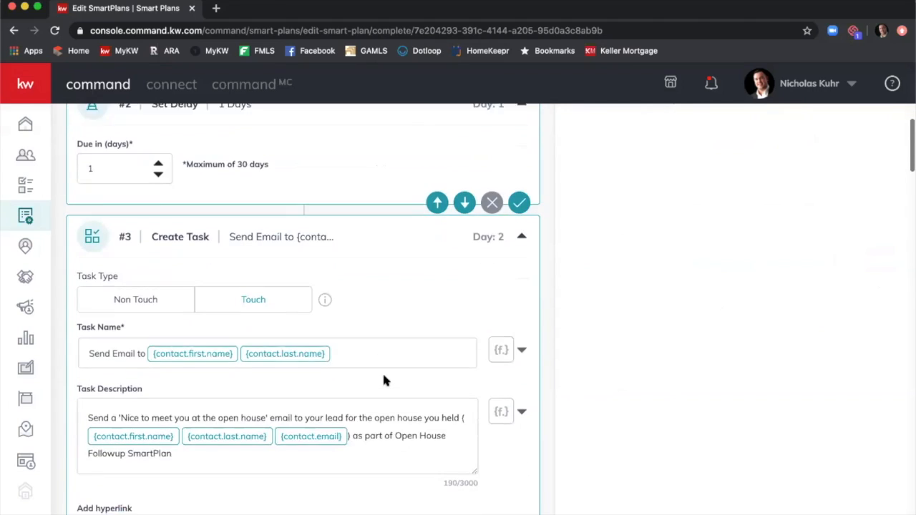
scroll(384, 379, "down", 7)
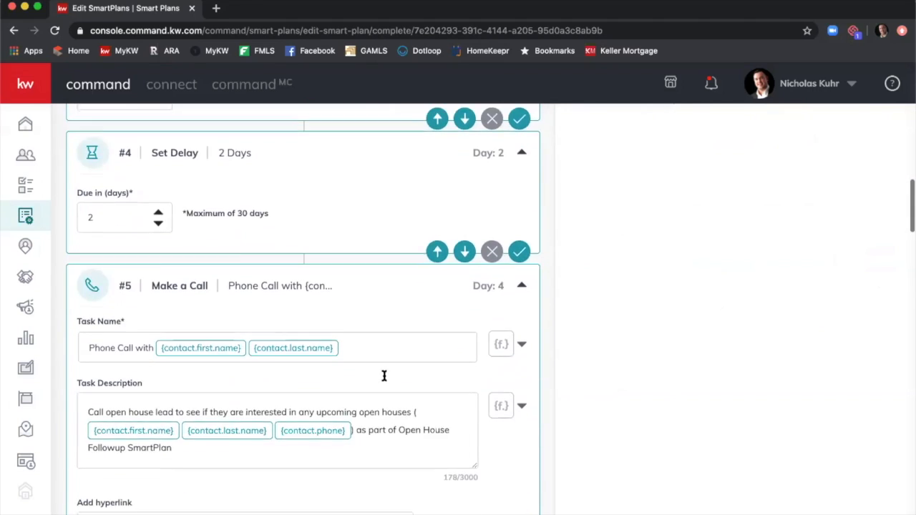
scroll(383, 372, "up", 4)
scroll(383, 372, "down", 4)
scroll(383, 377, "down", 5)
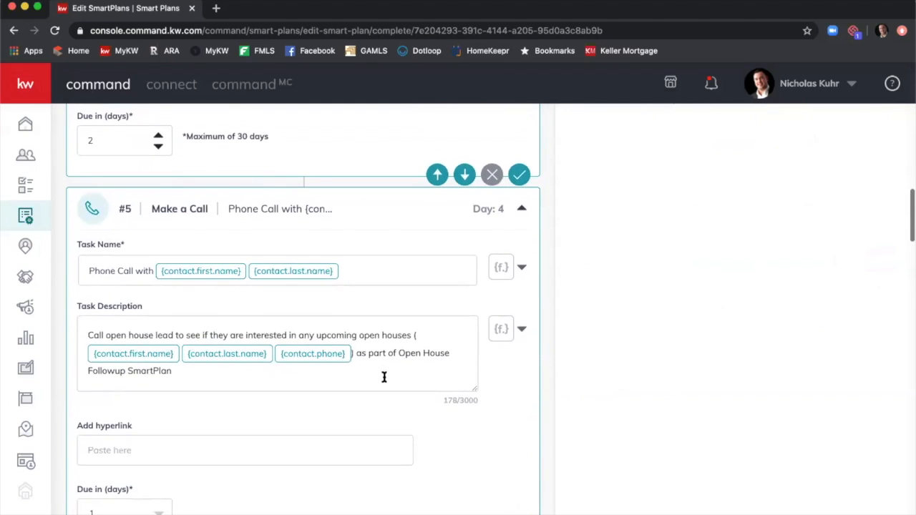
scroll(383, 381, "down", 17)
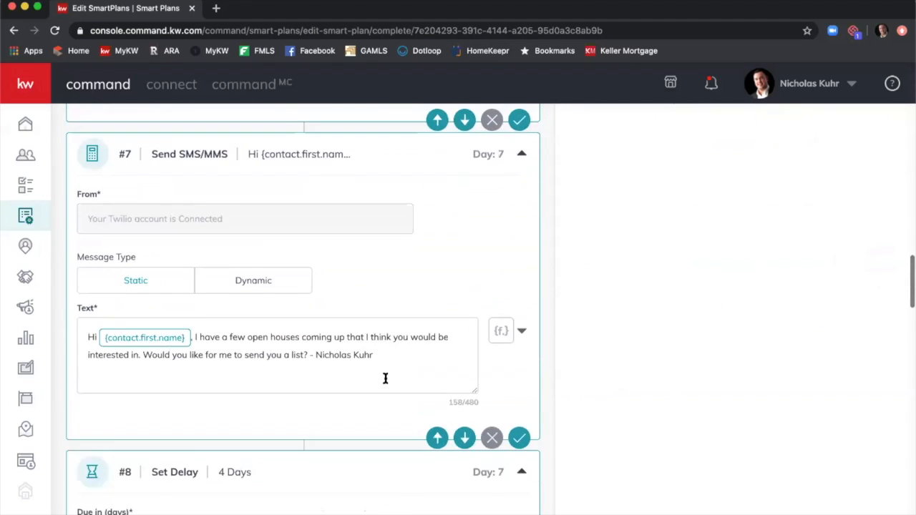
scroll(384, 383, "down", 17)
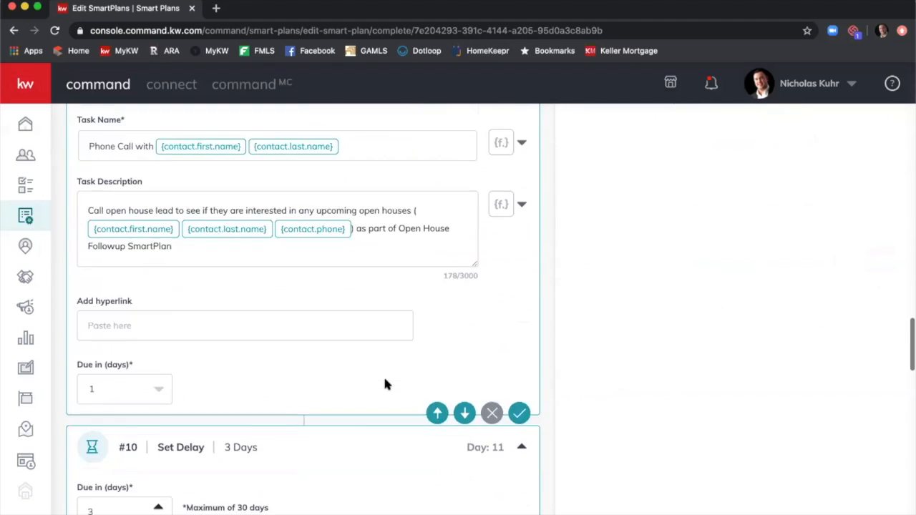
scroll(385, 381, "down", 11)
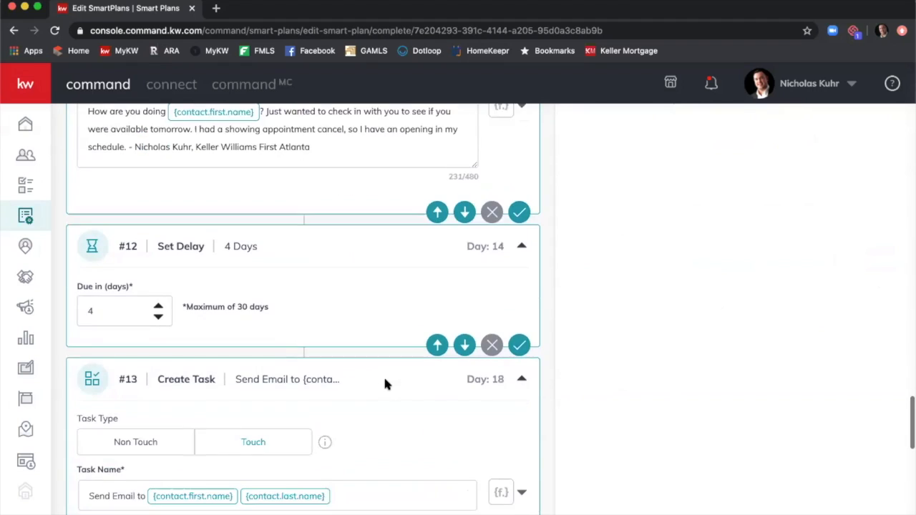
scroll(385, 379, "down", 3)
scroll(384, 382, "up", 20)
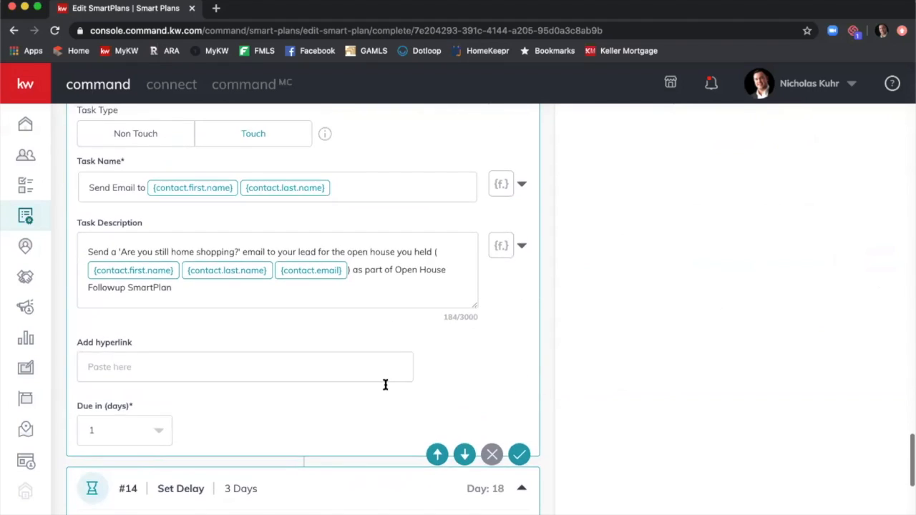
scroll(487, 365, "up", 10)
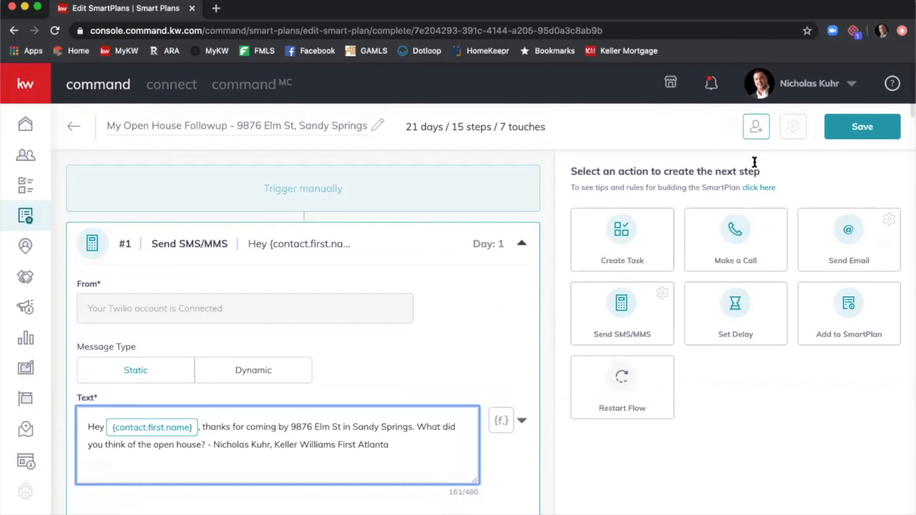
left_click(846, 130)
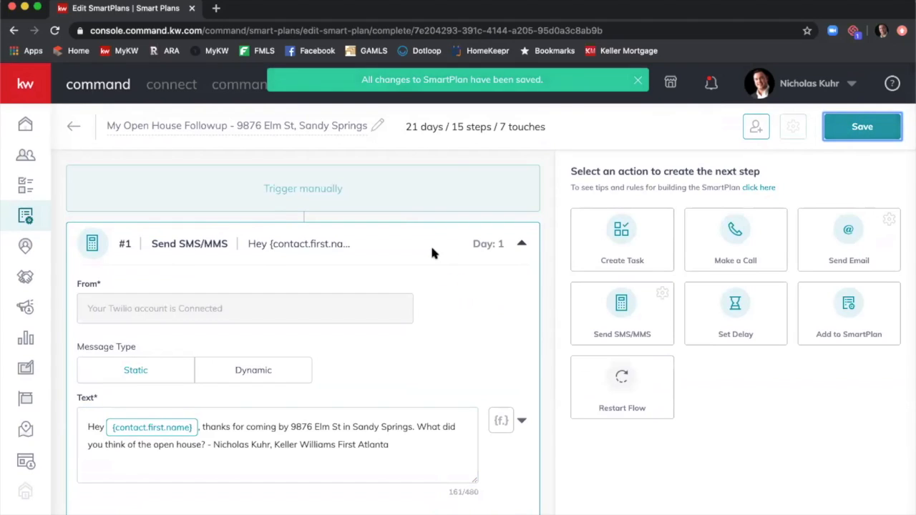
left_click(73, 130)
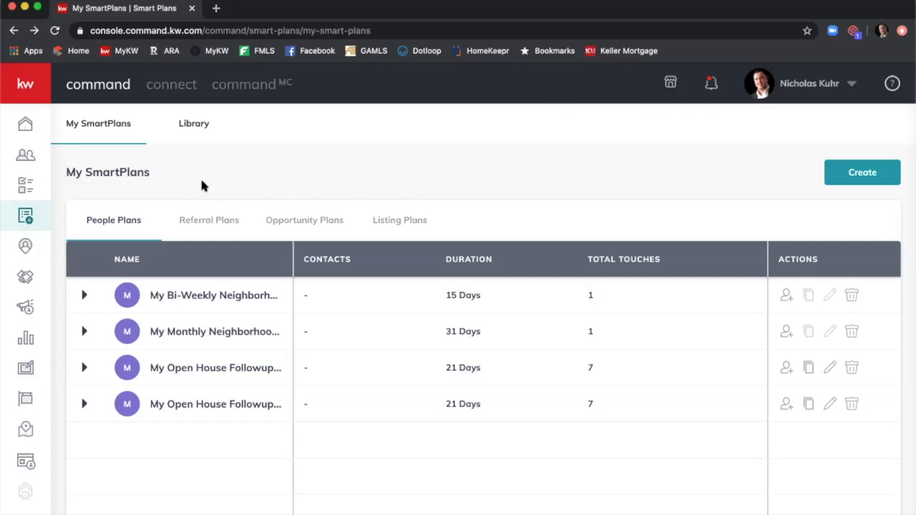
Create a new SmartPlan with the plan name 'Summer 2020 Event Calendar'.
left_click(864, 174)
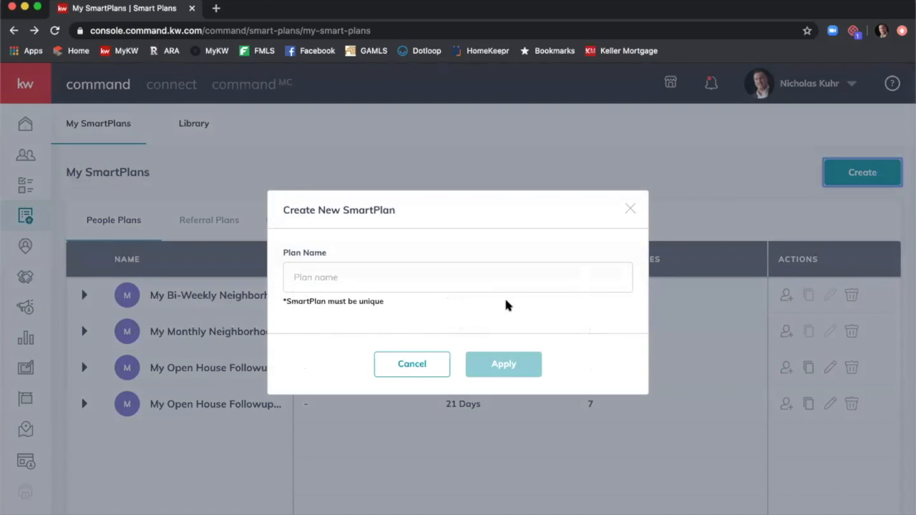
left_click(509, 280)
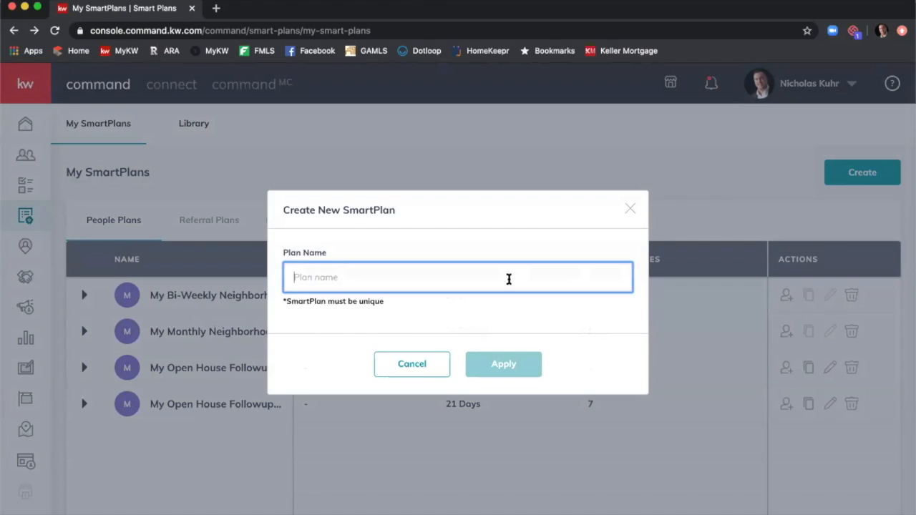
type("Summer")
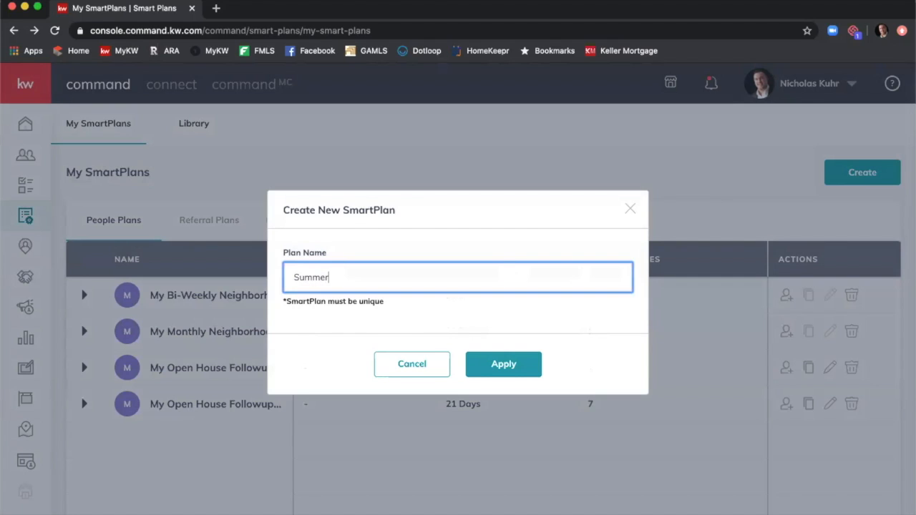
type(" 2020 Event Calendar")
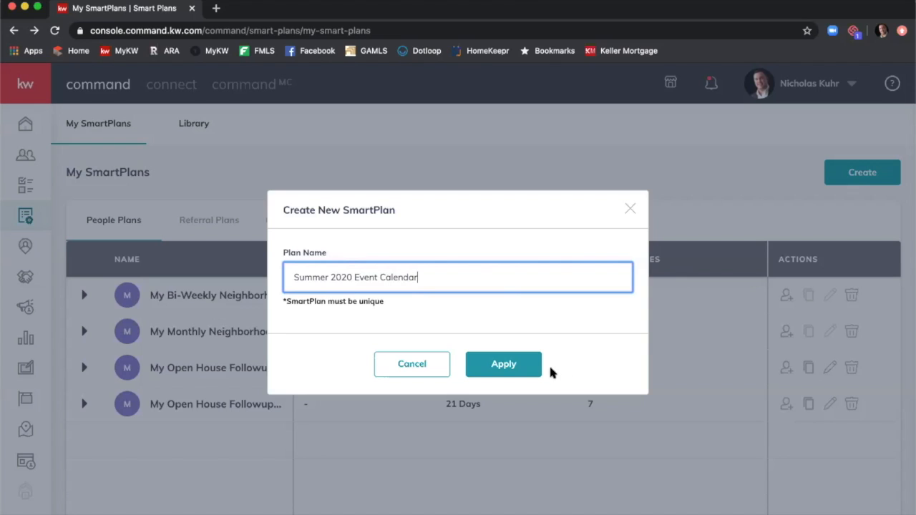
left_click(503, 355)
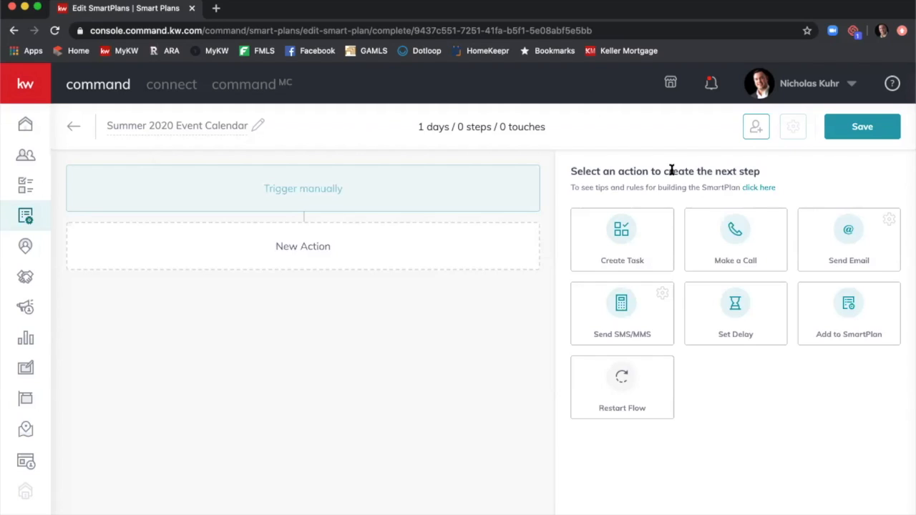
Add a Send Email step to the plan and set its email type to HTML.
left_click(859, 236)
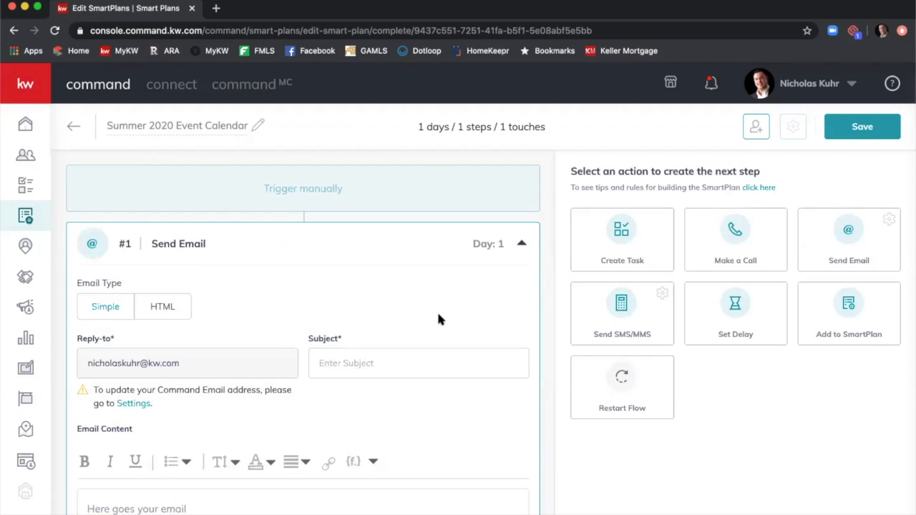
scroll(429, 297, "down", 3)
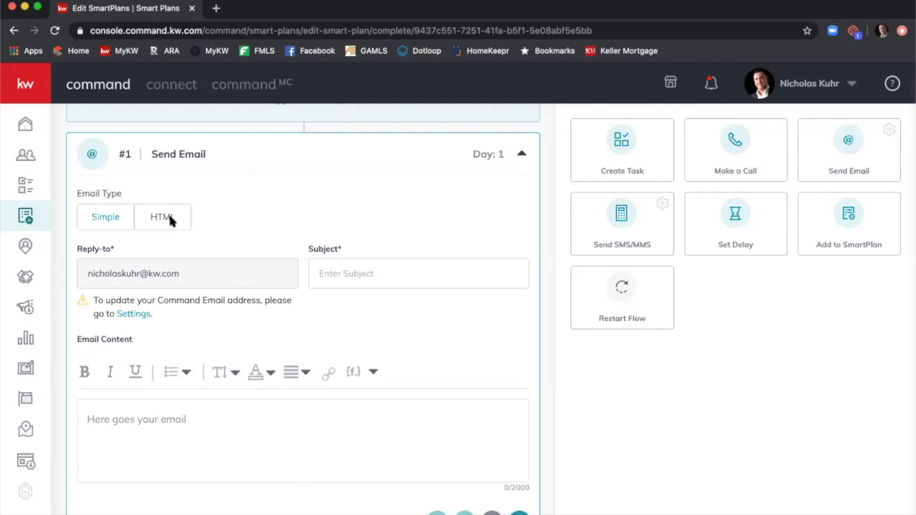
left_click(170, 221)
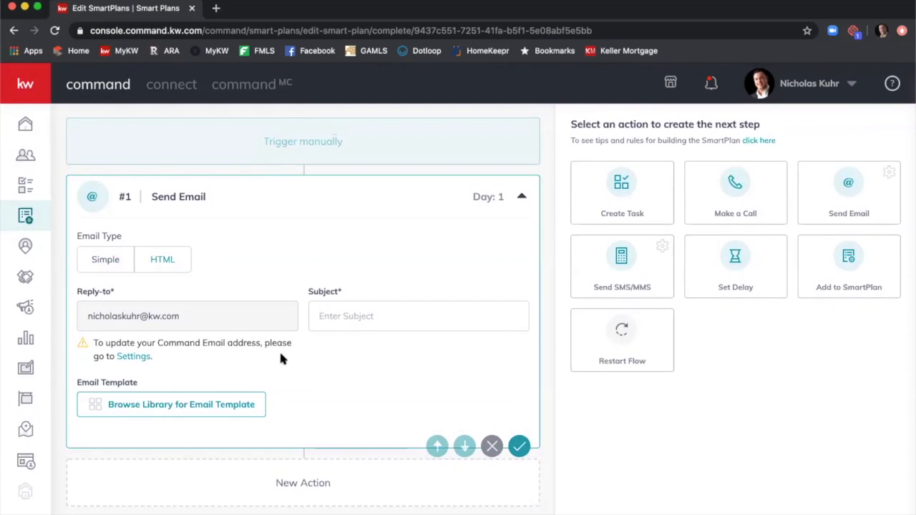
Browse the email template library and bring up the Work With Me - Seller template's options.
left_click(151, 405)
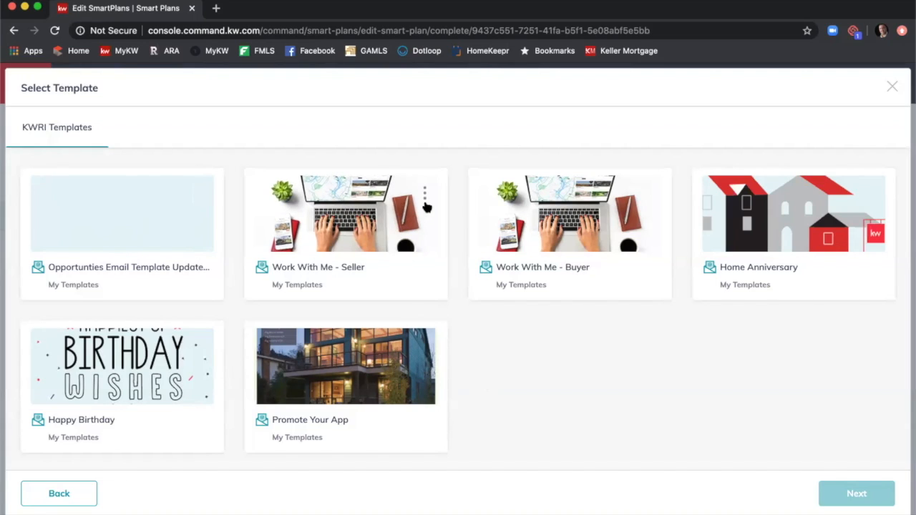
left_click(425, 198)
Preview the full Work With Me - Seller template, then close the preview.
left_click(401, 231)
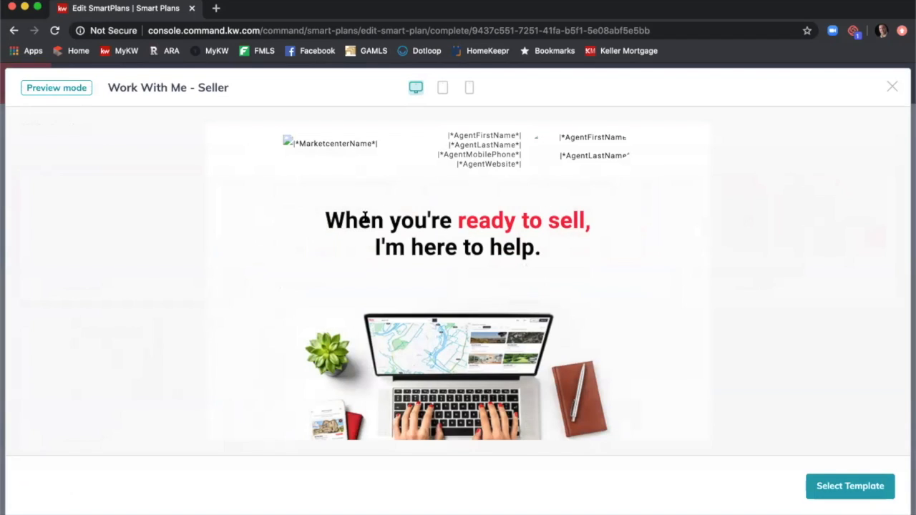
scroll(522, 220, "down", 1)
scroll(524, 225, "down", 1)
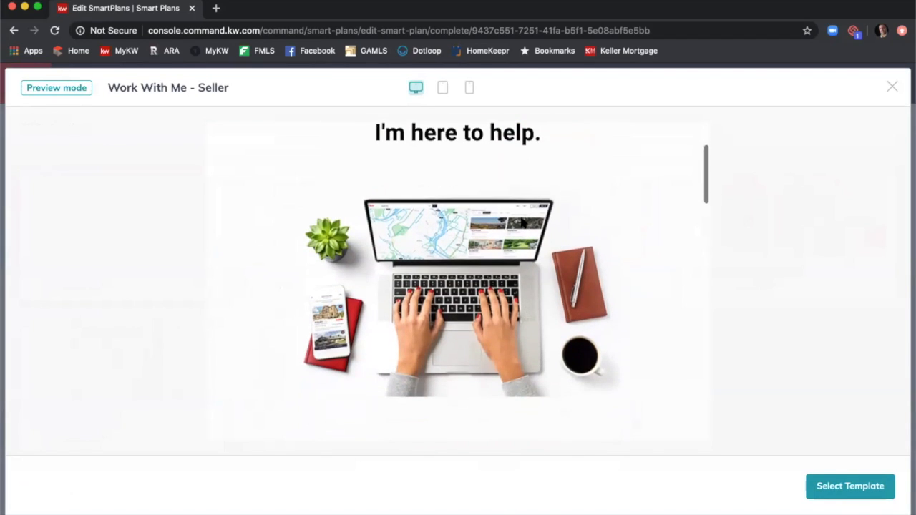
scroll(490, 228, "down", 3)
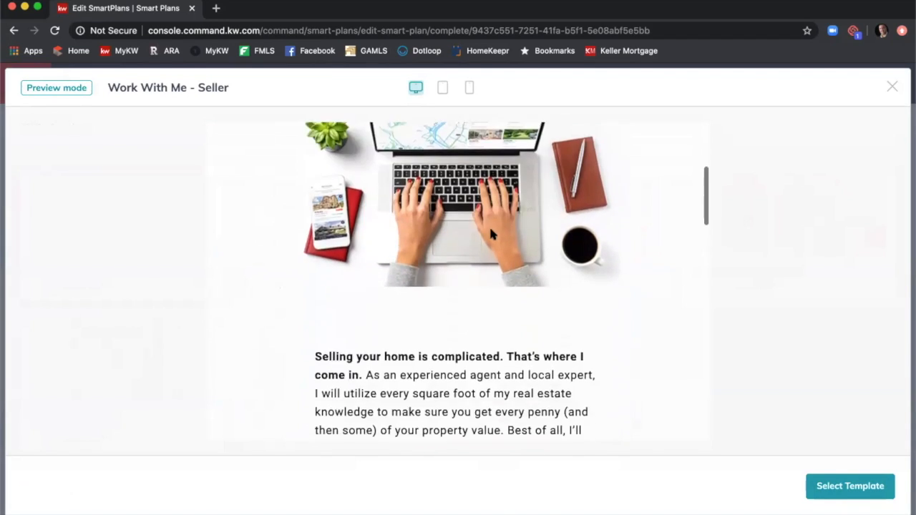
scroll(489, 224, "down", 3)
scroll(490, 231, "up", 3)
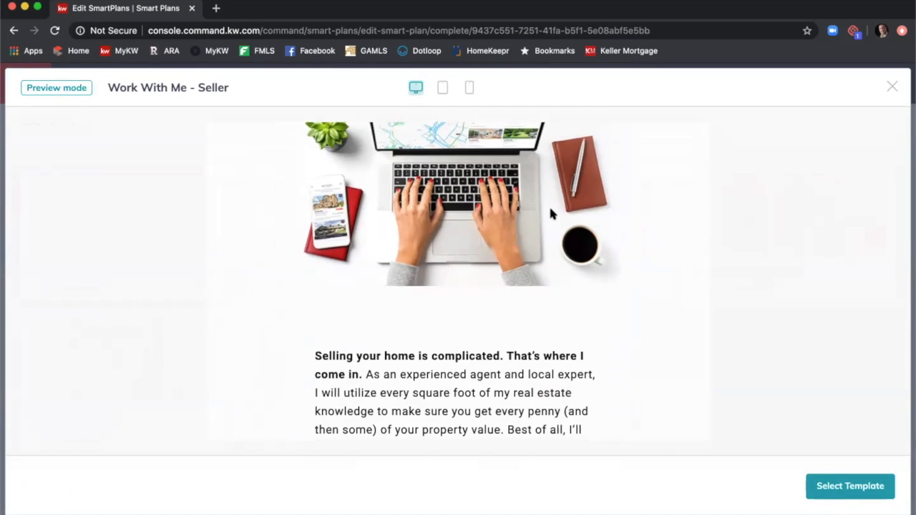
scroll(550, 207, "down", 3)
scroll(551, 213, "down", 2)
scroll(494, 268, "down", 3)
scroll(494, 268, "down", 8)
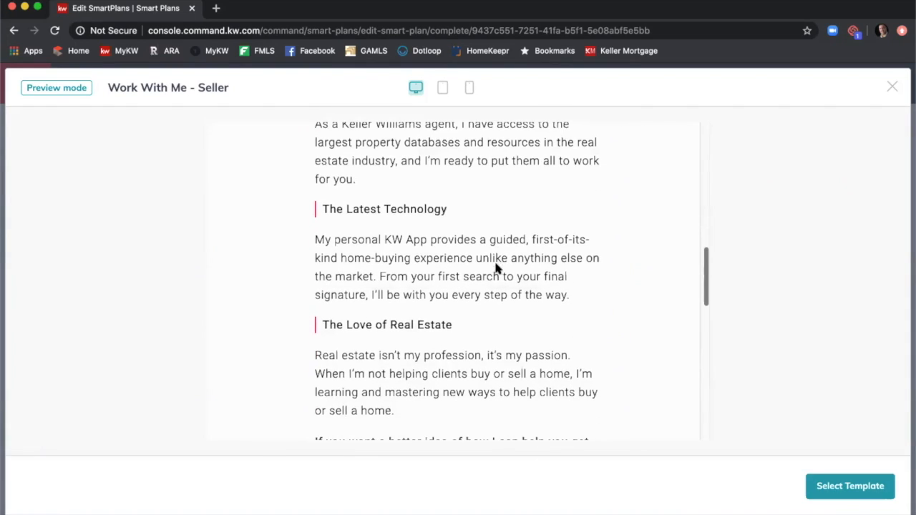
scroll(498, 265, "down", 8)
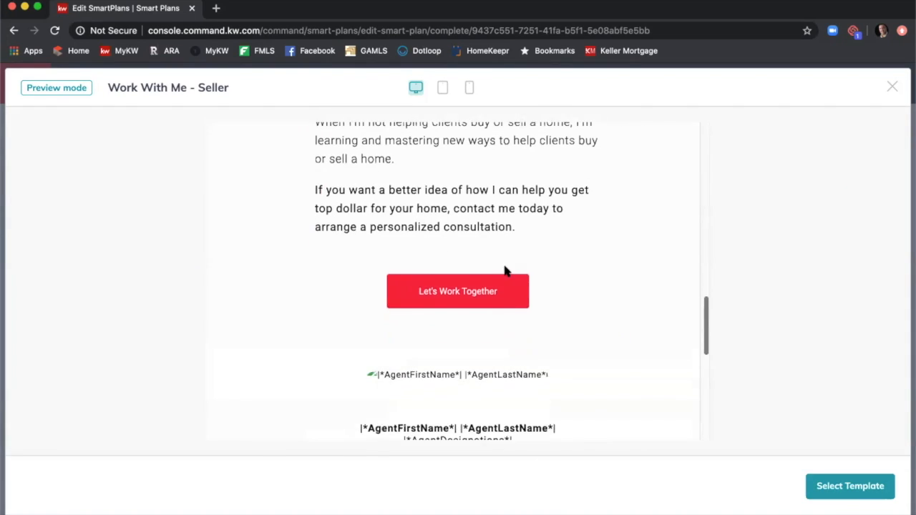
scroll(503, 268, "down", 6)
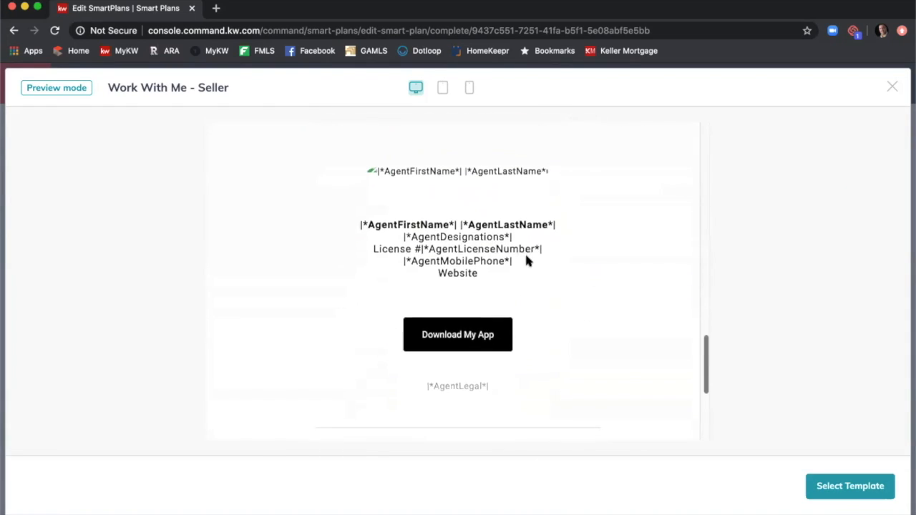
scroll(525, 261, "down", 4)
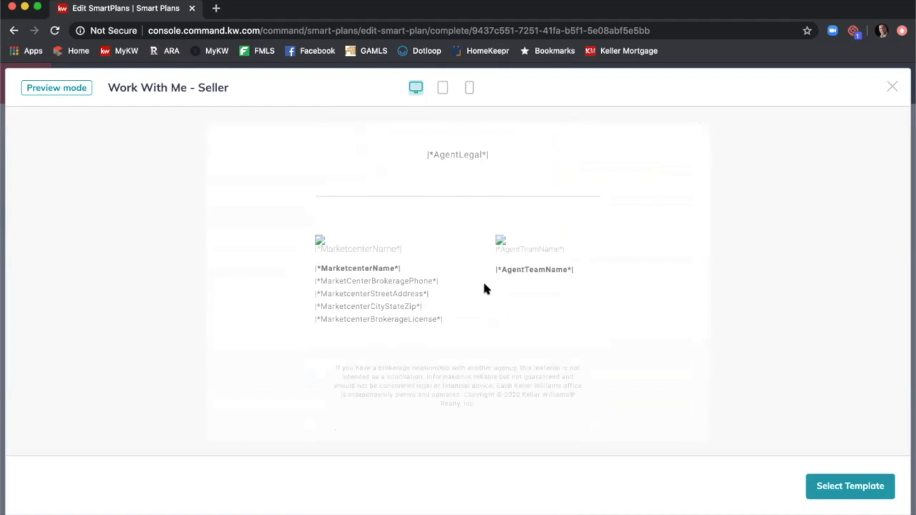
scroll(485, 285, "up", 20)
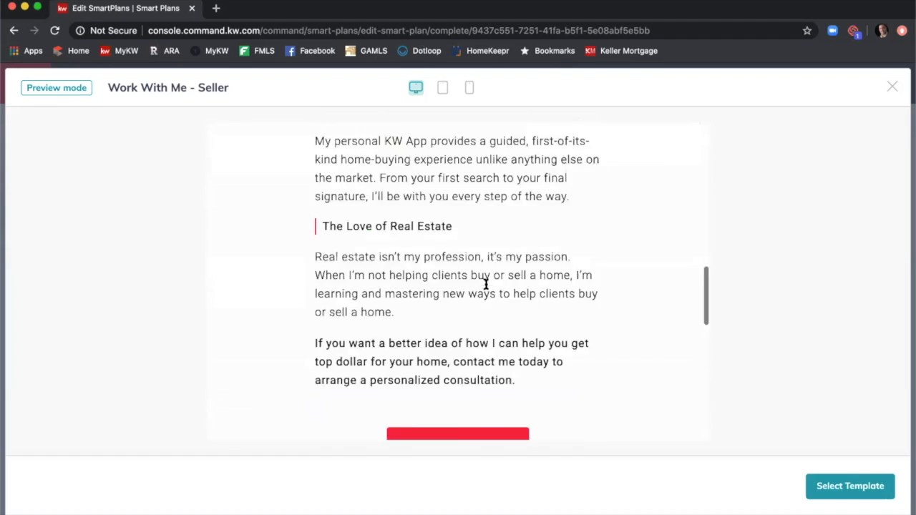
scroll(484, 279, "up", 5)
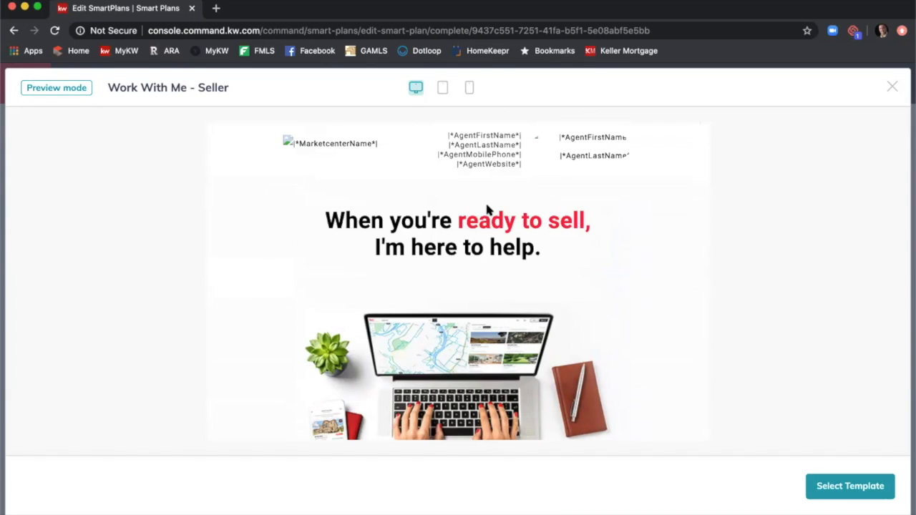
left_click(893, 89)
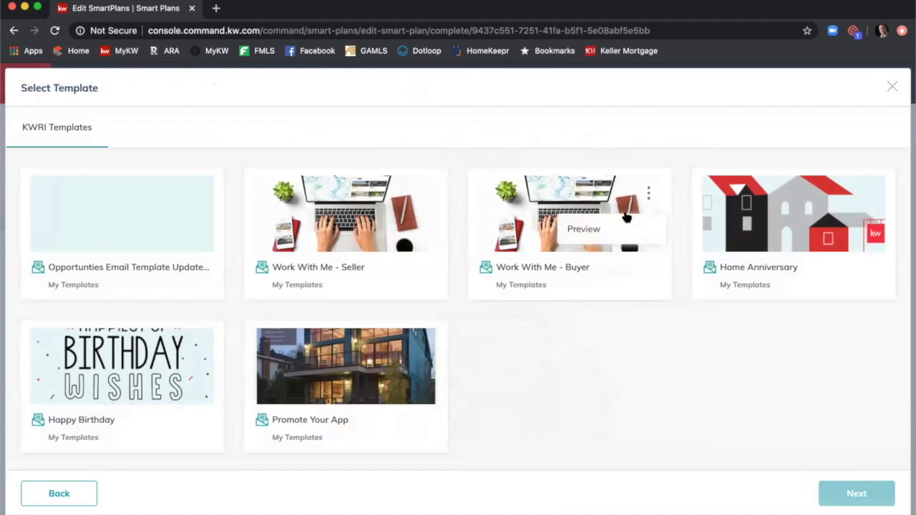
Preview the Work With Me - Buyer template, close it, and bring up Home Anniversary's options.
left_click(643, 222)
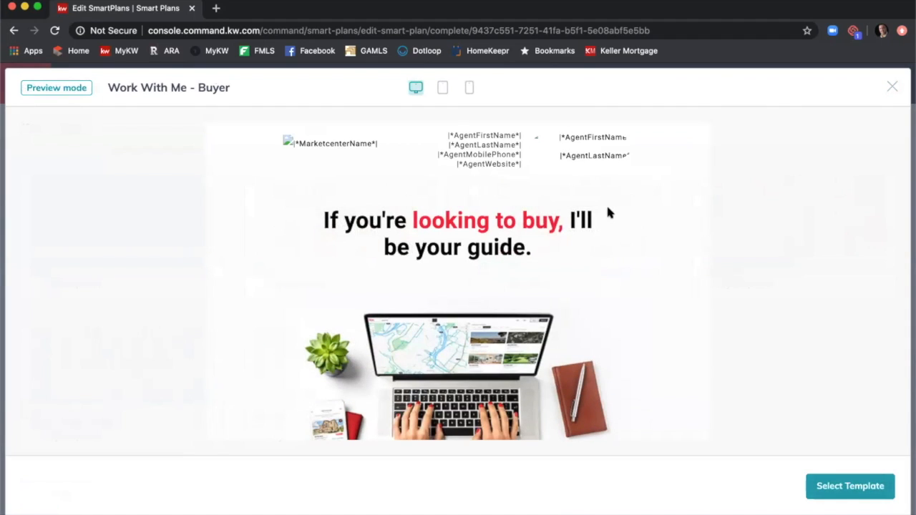
scroll(609, 213, "down", 10)
scroll(611, 209, "down", 5)
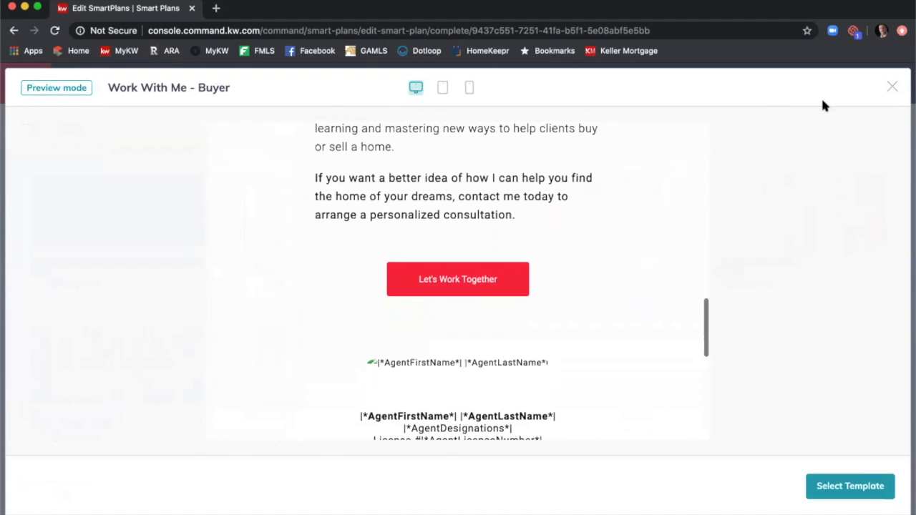
left_click(892, 87)
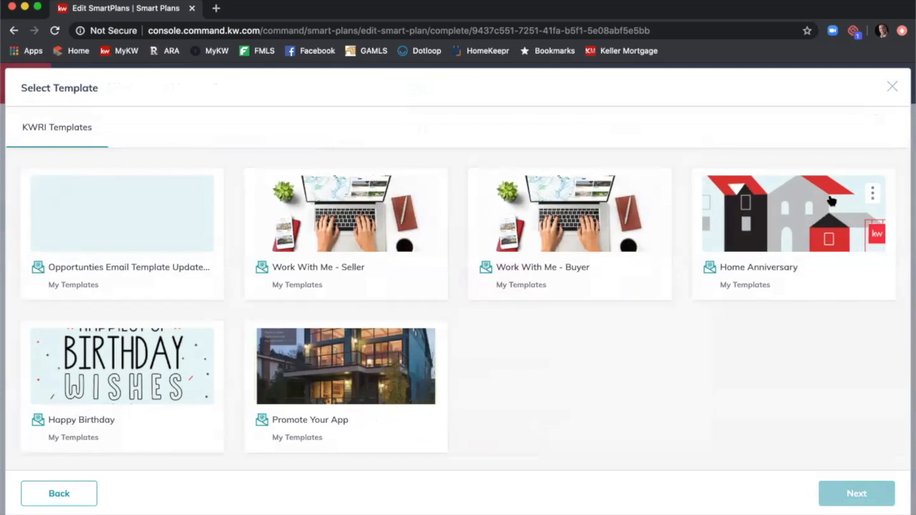
left_click(872, 193)
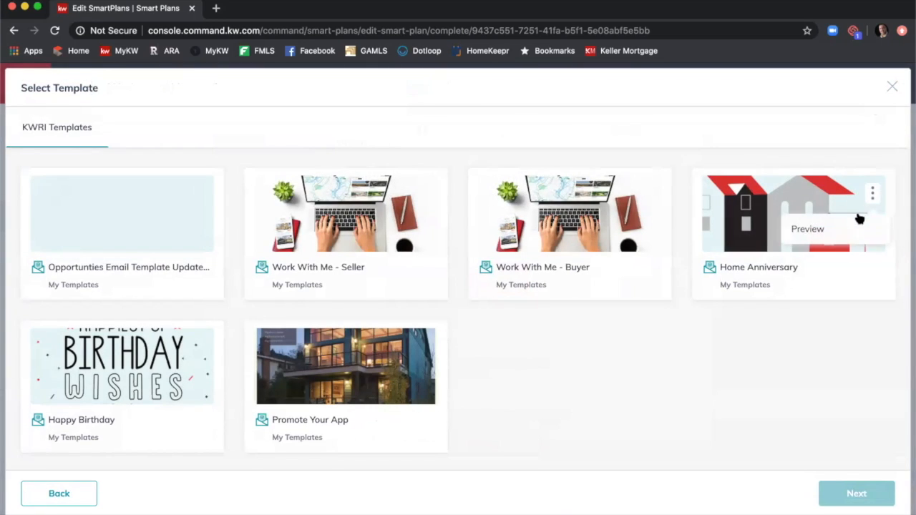
left_click(796, 227)
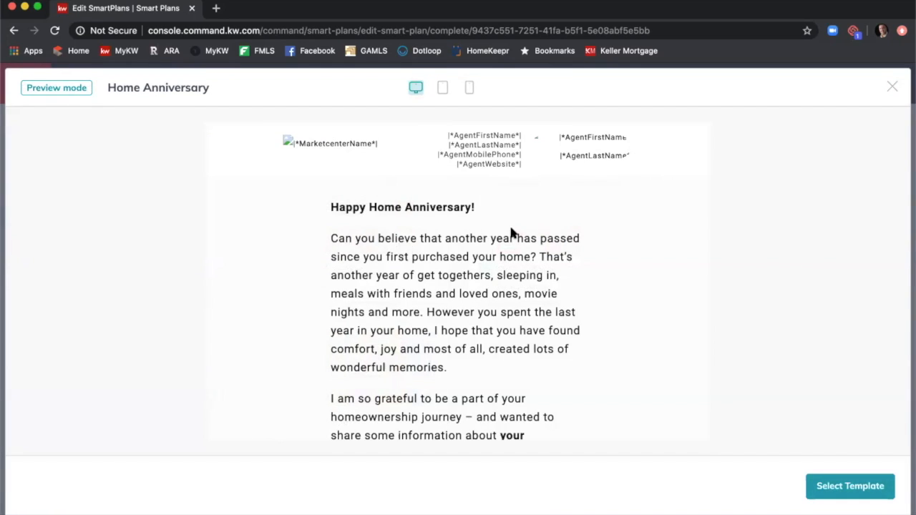
scroll(587, 243, "down", 2)
scroll(587, 243, "down", 1)
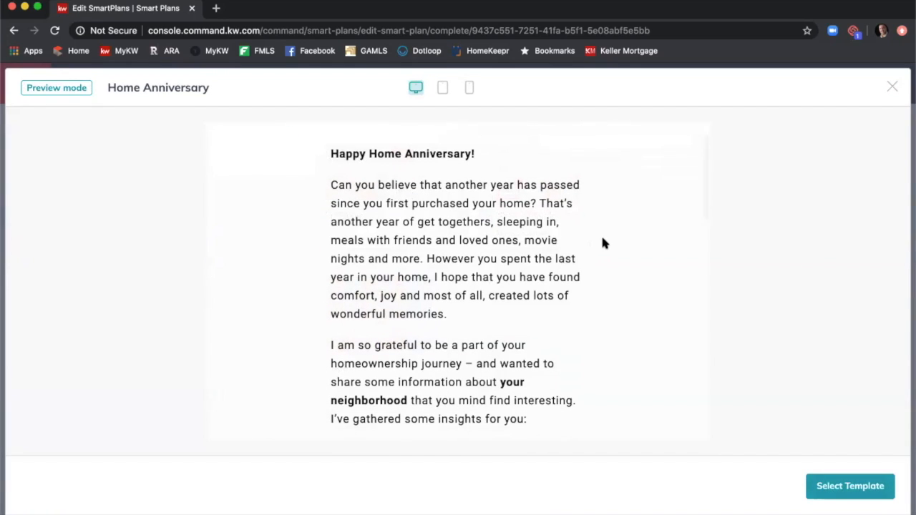
scroll(600, 240, "down", 3)
scroll(602, 243, "down", 4)
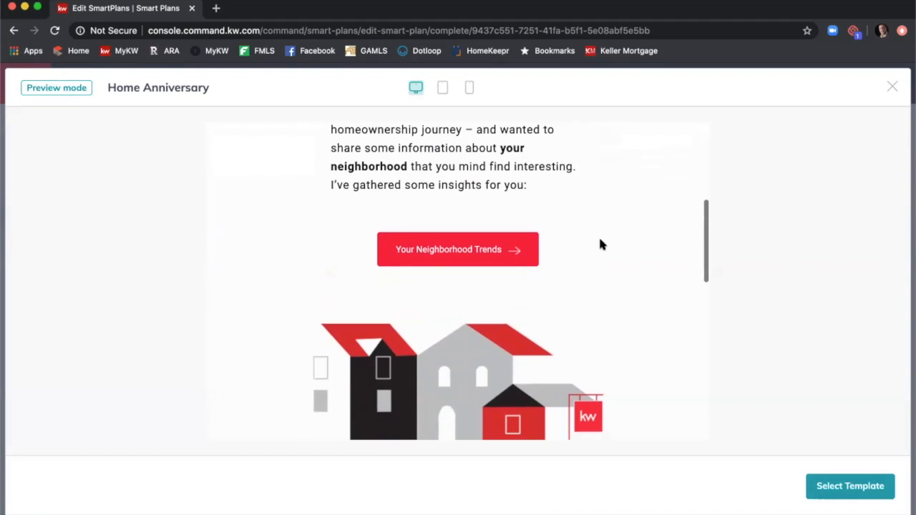
scroll(541, 249, "down", 8)
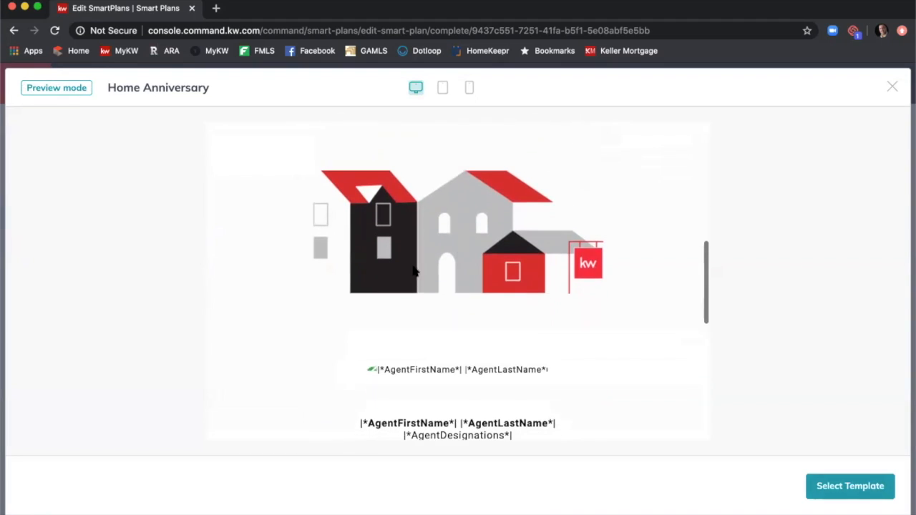
scroll(501, 272, "up", 3)
scroll(486, 269, "down", 7)
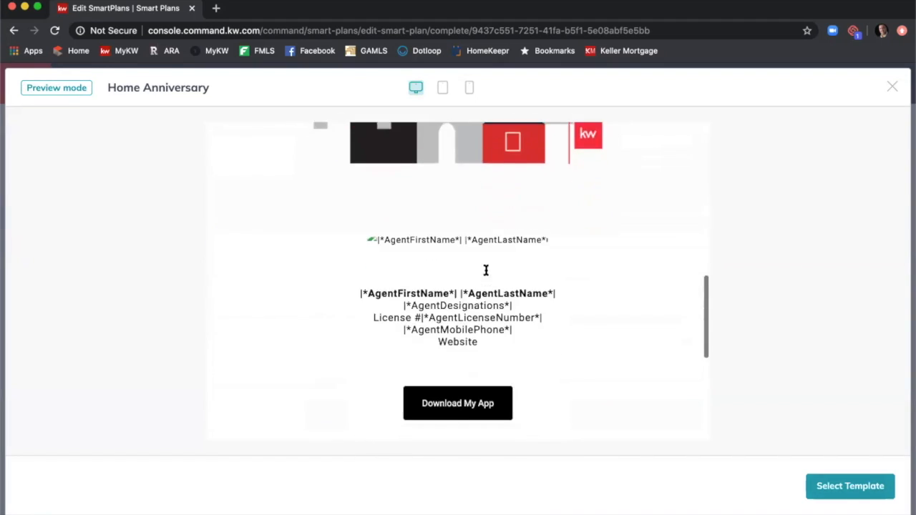
scroll(485, 272, "down", 2)
scroll(465, 262, "up", 15)
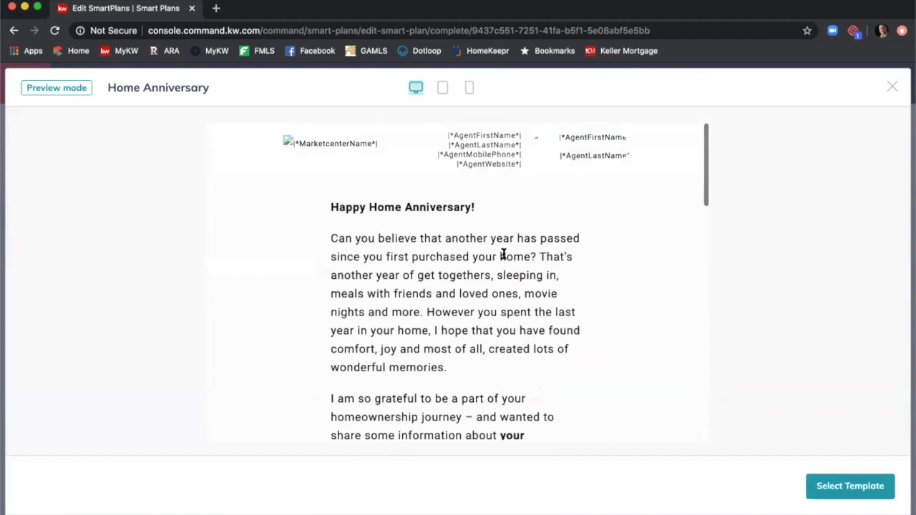
left_click(892, 88)
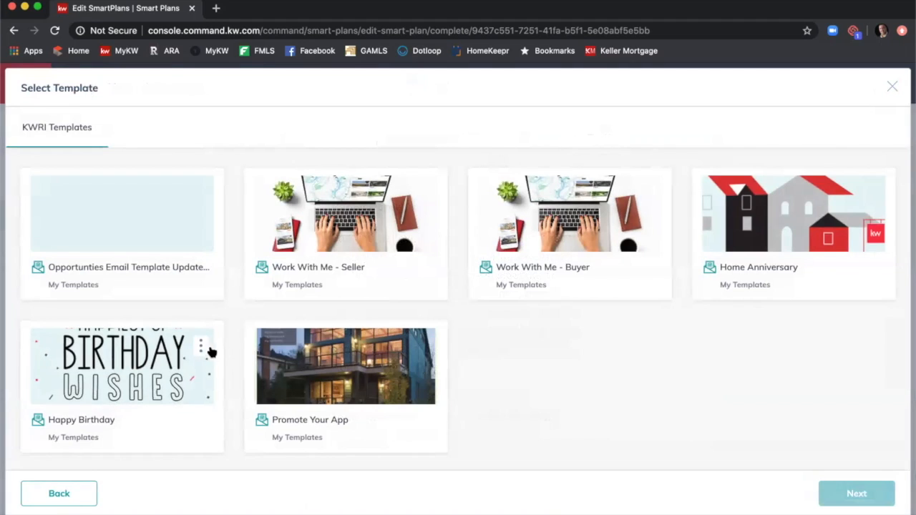
left_click(176, 376)
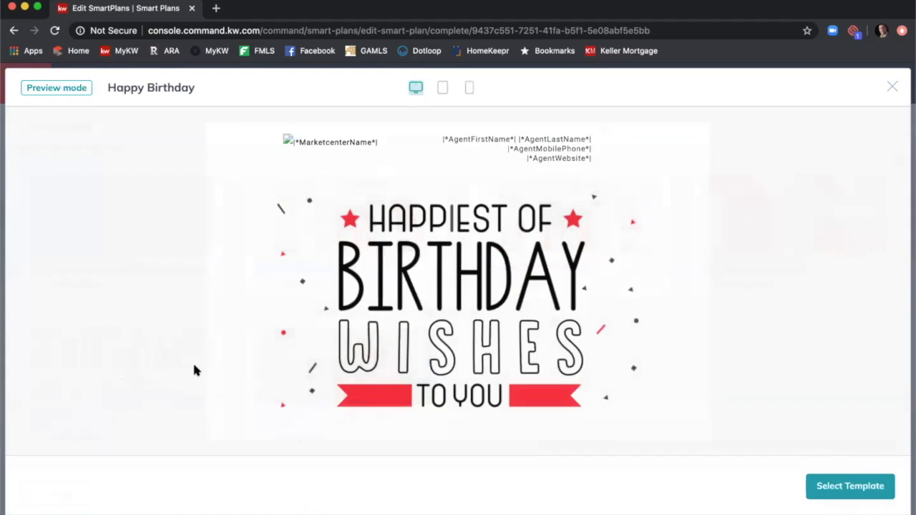
scroll(603, 280, "down", 1)
scroll(603, 280, "down", 3)
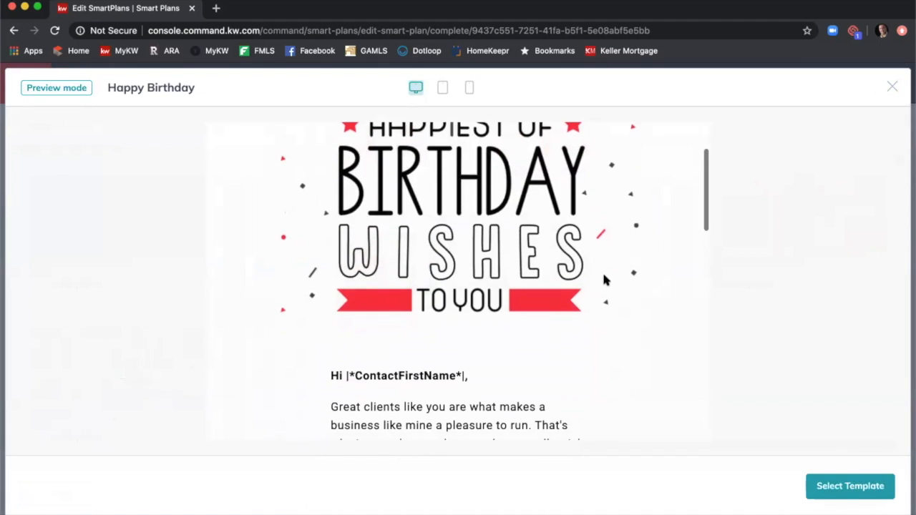
scroll(604, 280, "down", 4)
scroll(604, 280, "down", 10)
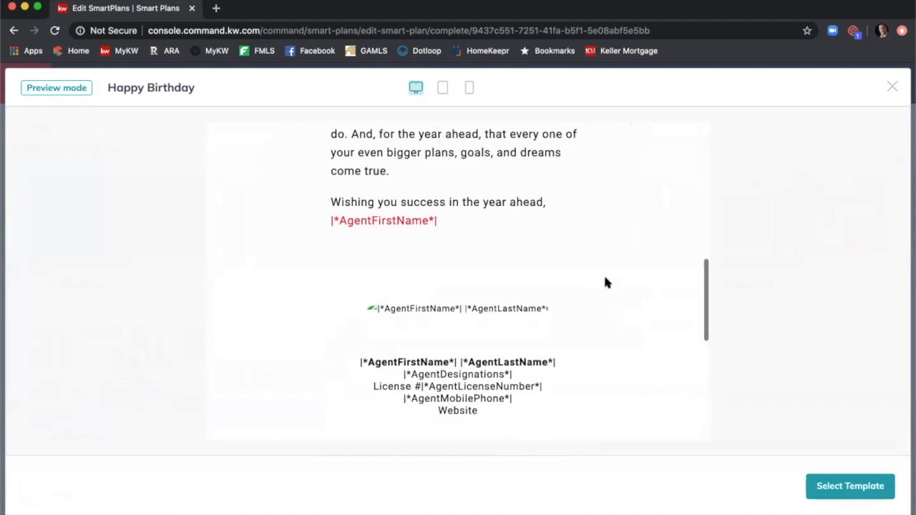
scroll(604, 284, "up", 15)
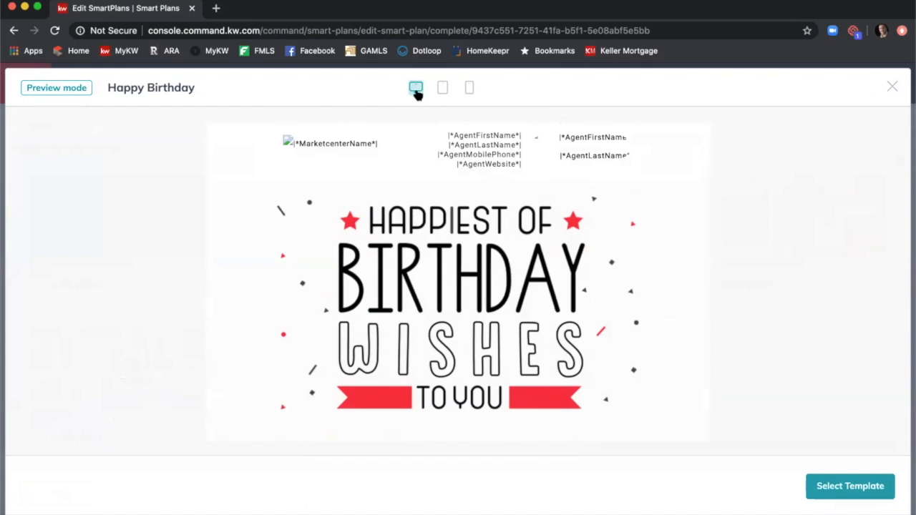
left_click(443, 88)
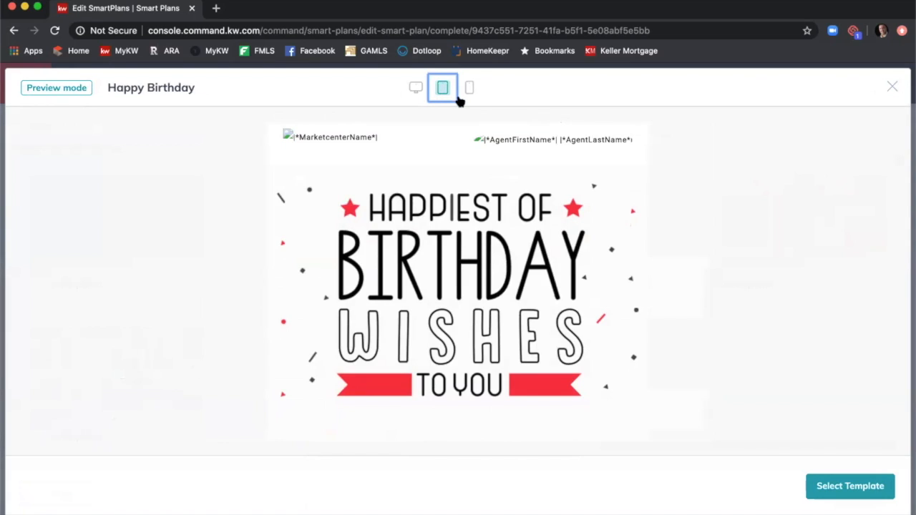
left_click(466, 93)
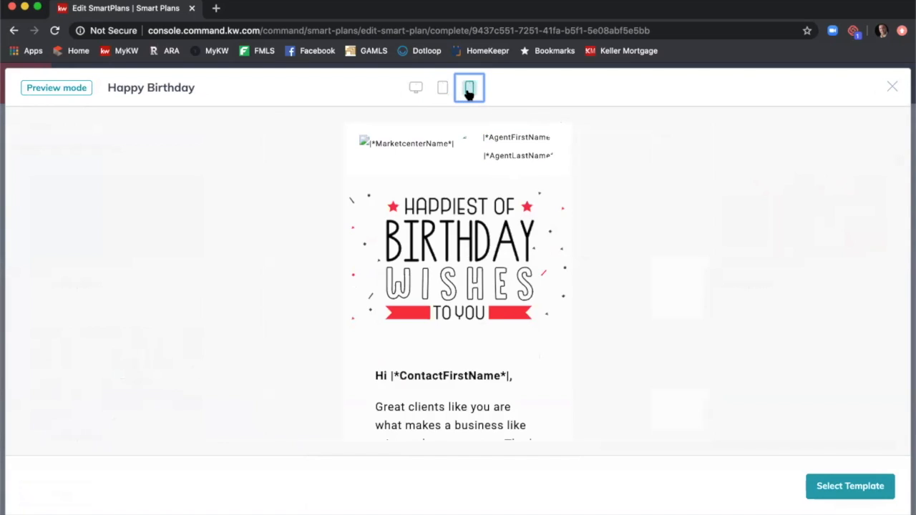
scroll(497, 243, "down", 1)
scroll(497, 237, "down", 5)
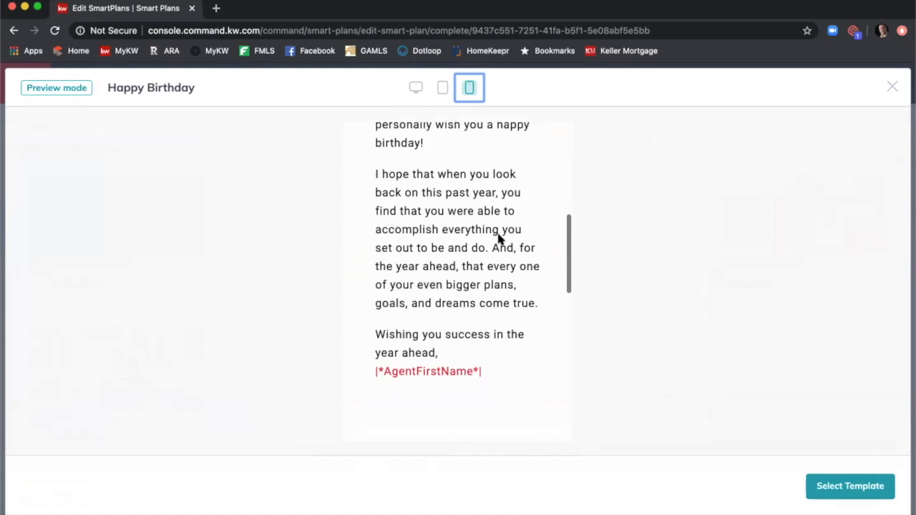
scroll(497, 236, "up", 6)
left_click(892, 88)
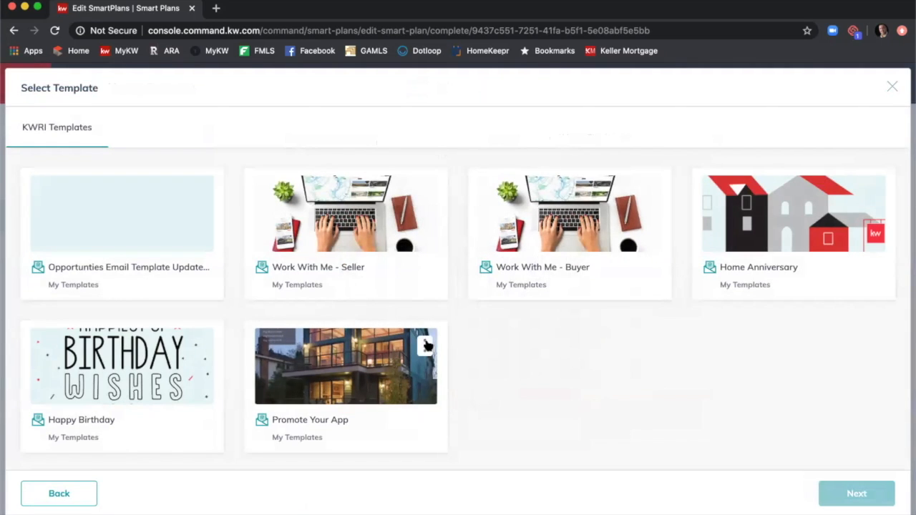
Preview the Promote Your App template through to the end, then close the preview.
left_click(424, 347)
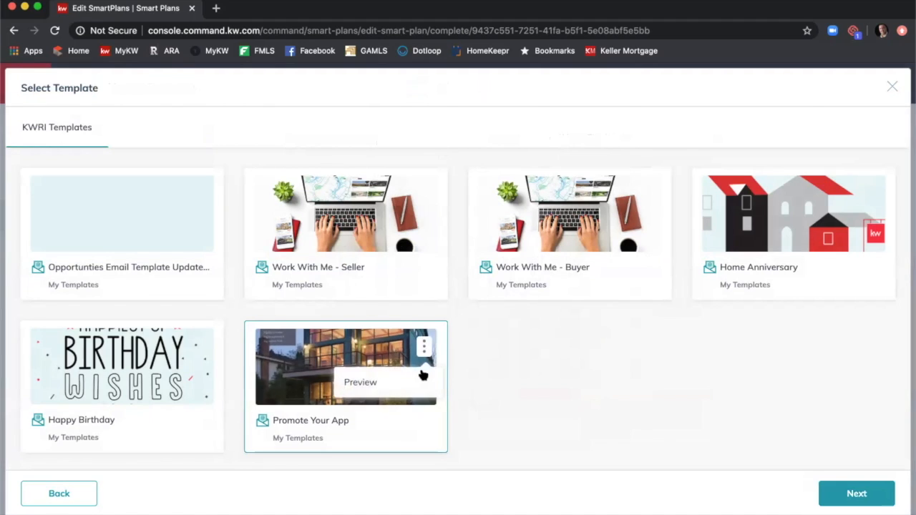
left_click(377, 377)
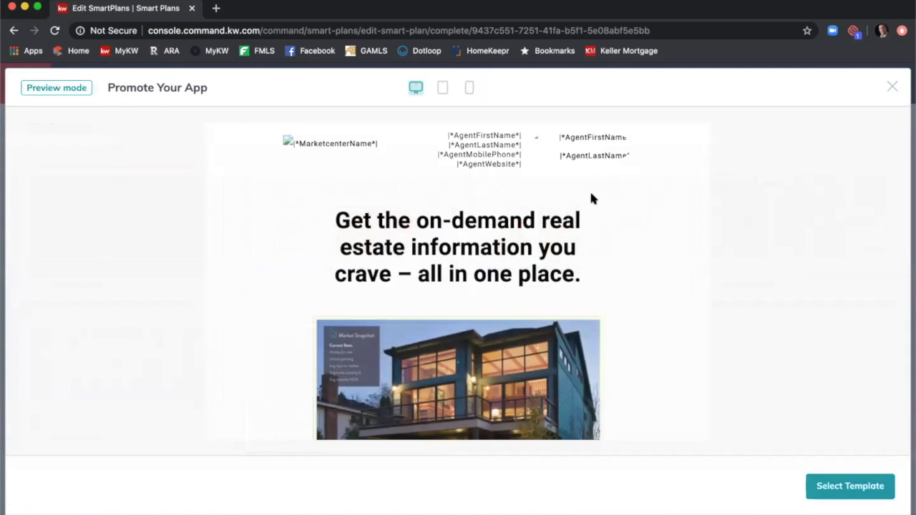
scroll(591, 198, "down", 2)
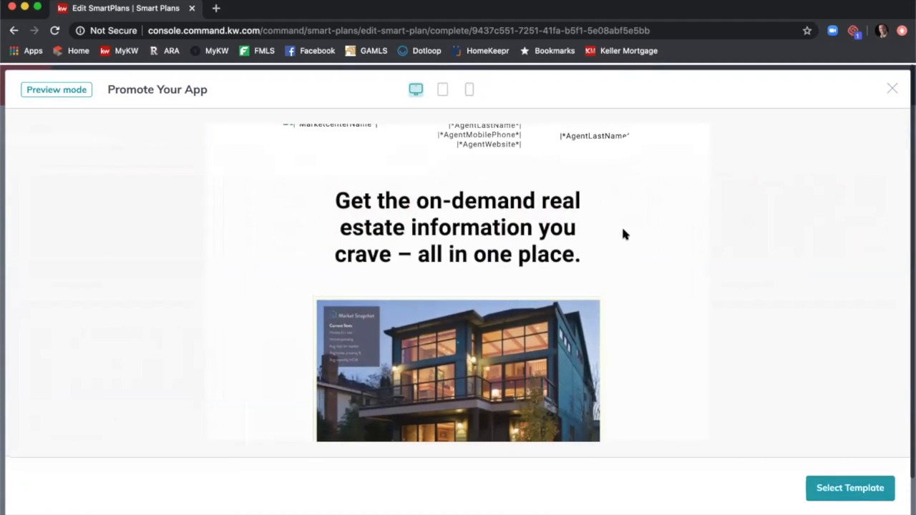
scroll(624, 235, "down", 5)
scroll(625, 234, "down", 8)
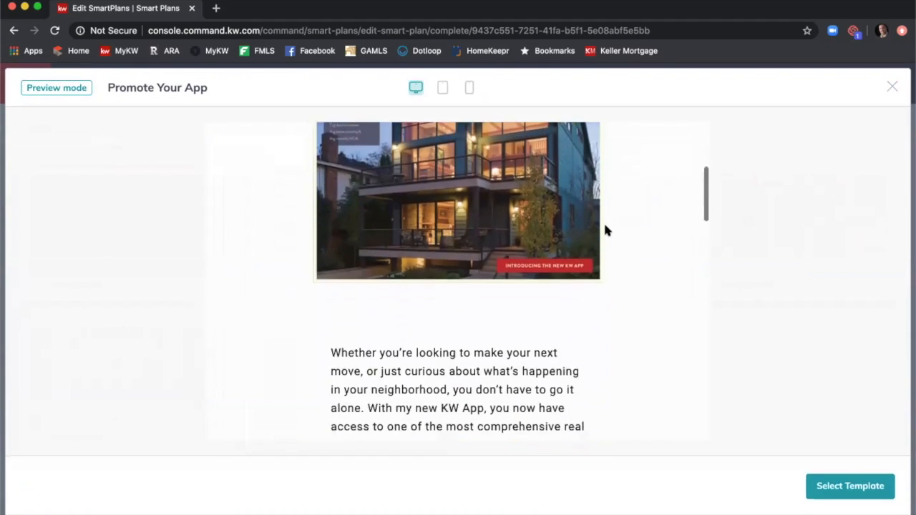
scroll(607, 231, "down", 14)
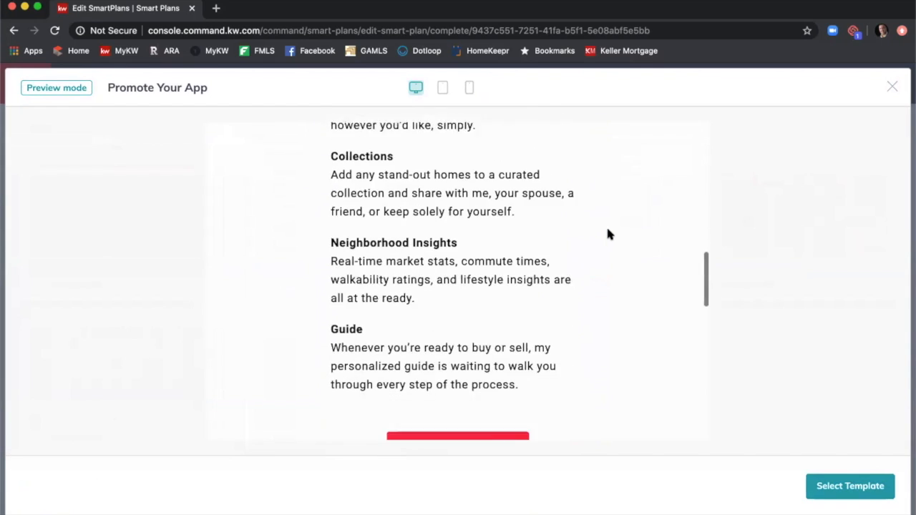
scroll(606, 229, "down", 4)
scroll(606, 230, "up", 5)
scroll(605, 230, "down", 6)
scroll(601, 236, "down", 3)
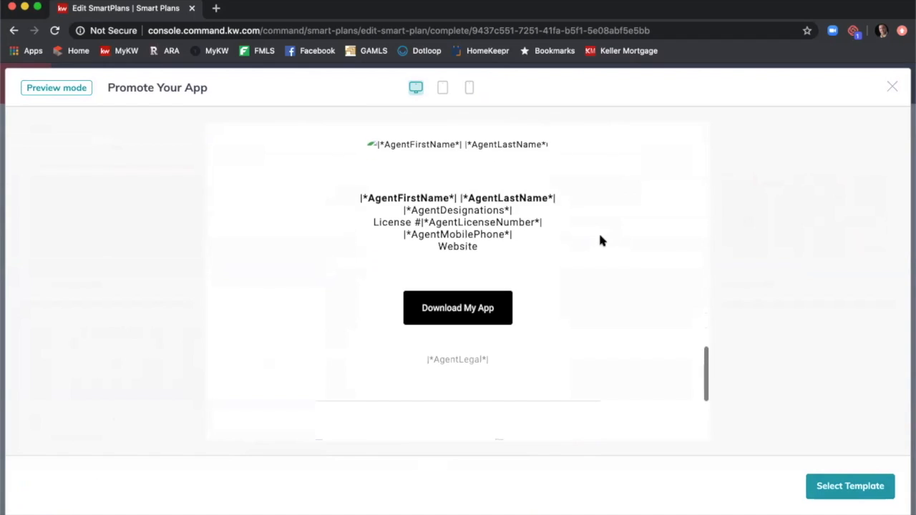
left_click(891, 90)
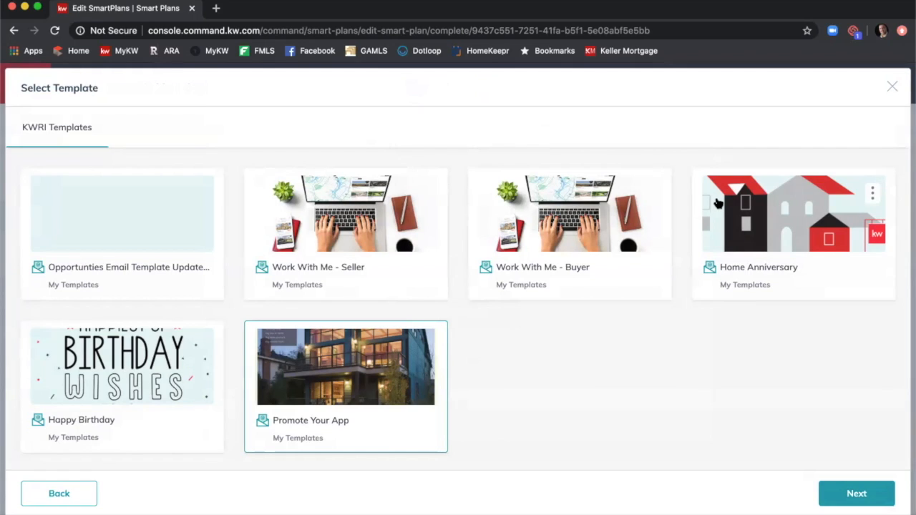
Close the template library, choose the Simple email type, and enter subject 'What are you up to this summer'.
left_click(890, 87)
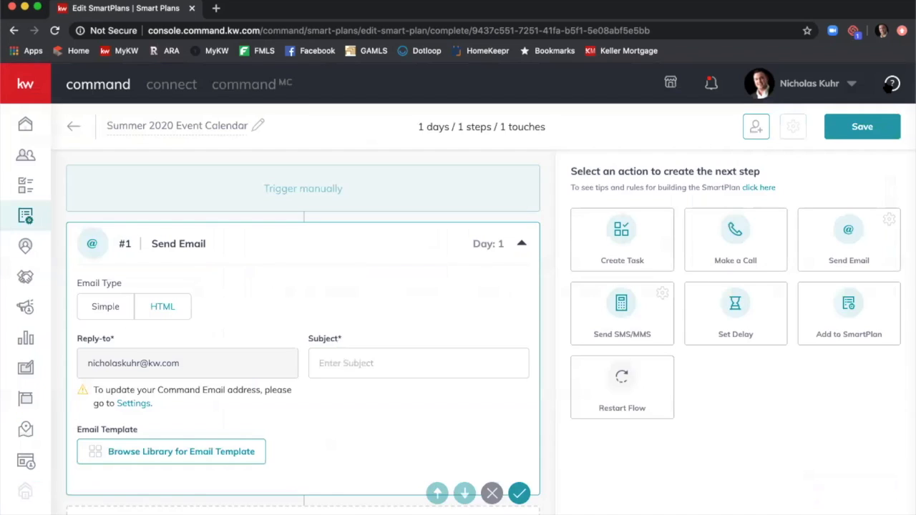
left_click(111, 308)
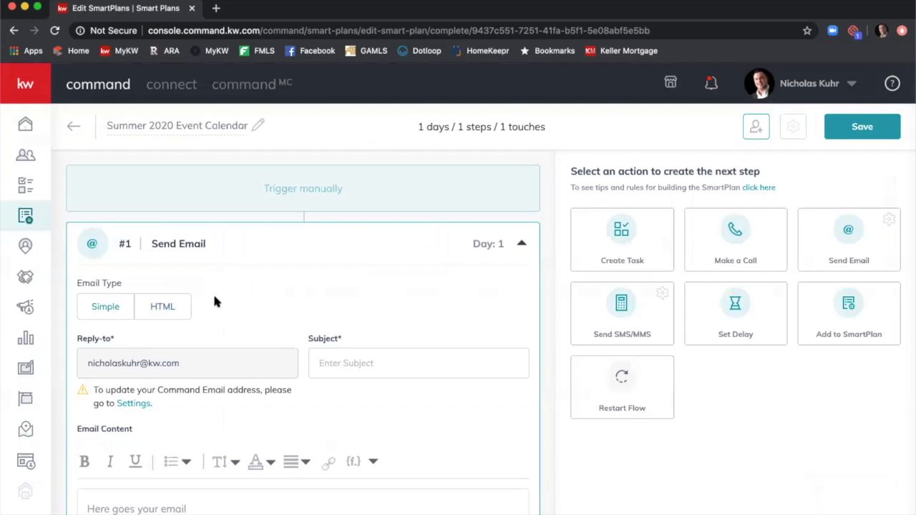
scroll(273, 290, "down", 3)
left_click(205, 388)
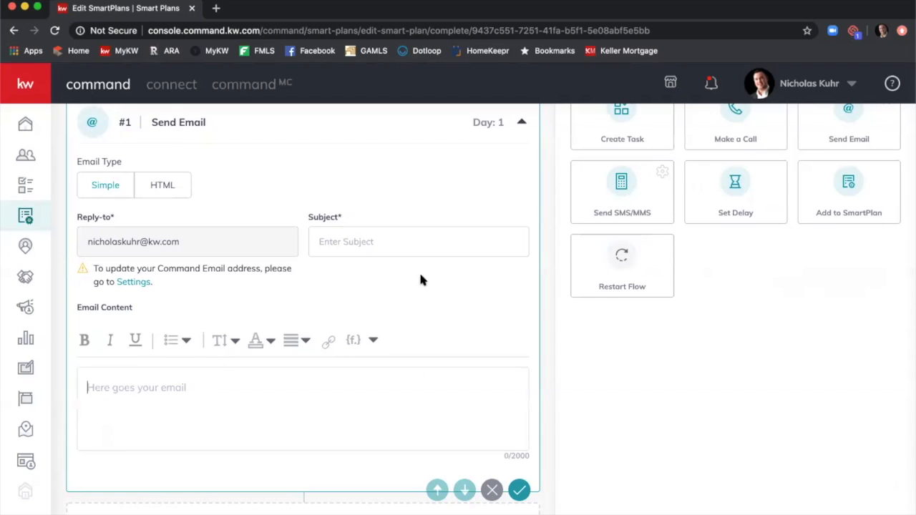
left_click(407, 234)
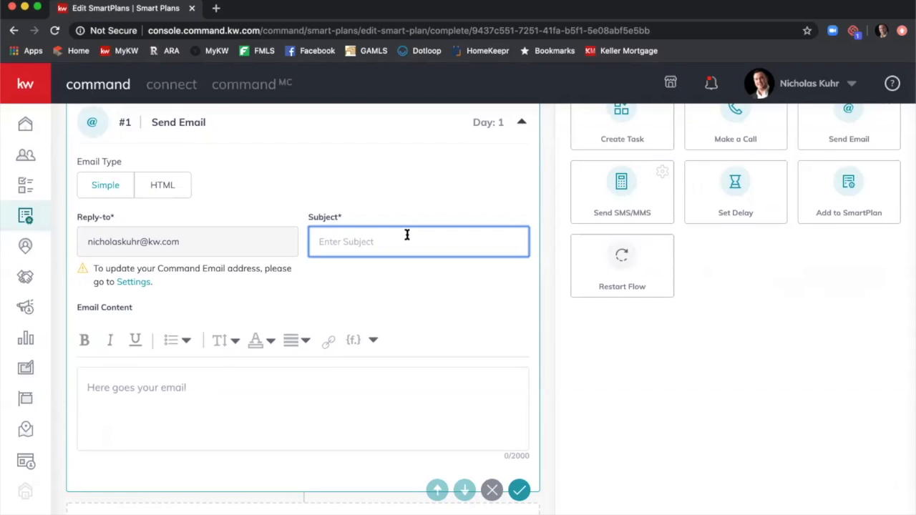
type("What are you up to this summer?")
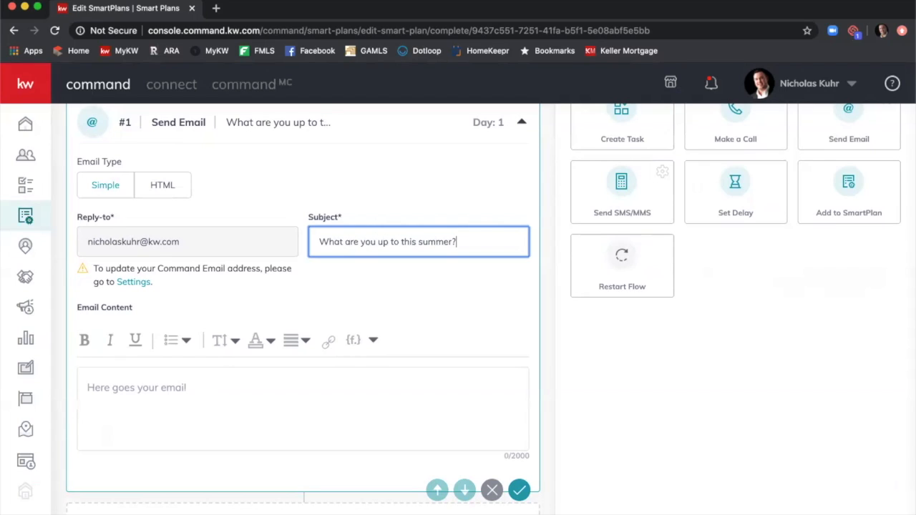
Replace the subject with 'Summertime Blues? Here are some fun activities for your Summer!'.
triple_click(455, 237)
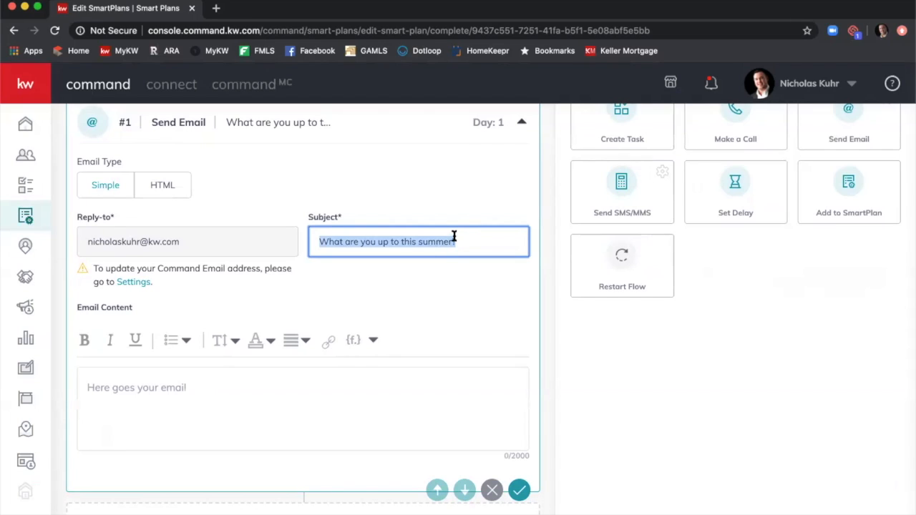
type("Summ")
key("BackSpace")
key("BackSpace")
key("BackSpace")
type("ummertime Blyues")
key("BackSpace")
key("BackSpace")
key("BackSpace")
type("ues?  Here")
key("BackSpace")
key("BackSpace")
key("BackSpace")
key("BackSpace")
type("He")
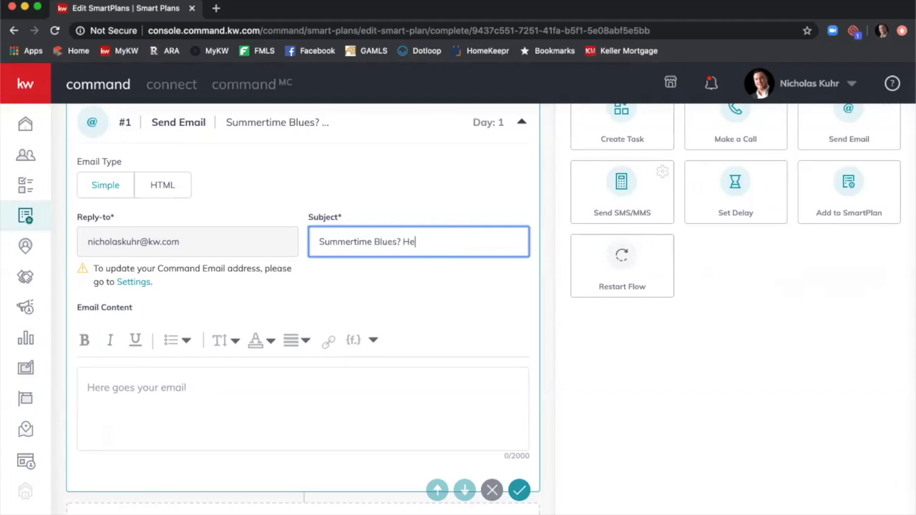
type("re are some fun activities for your Summer!")
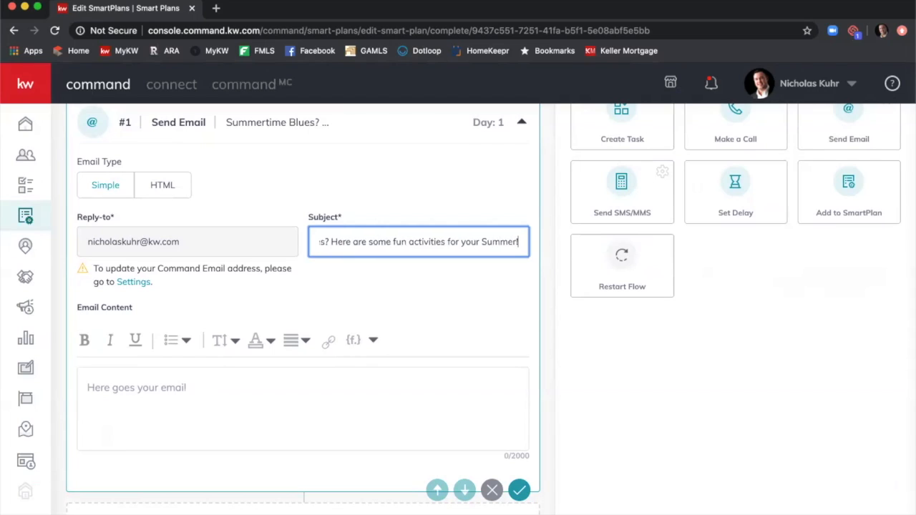
left_click(278, 377)
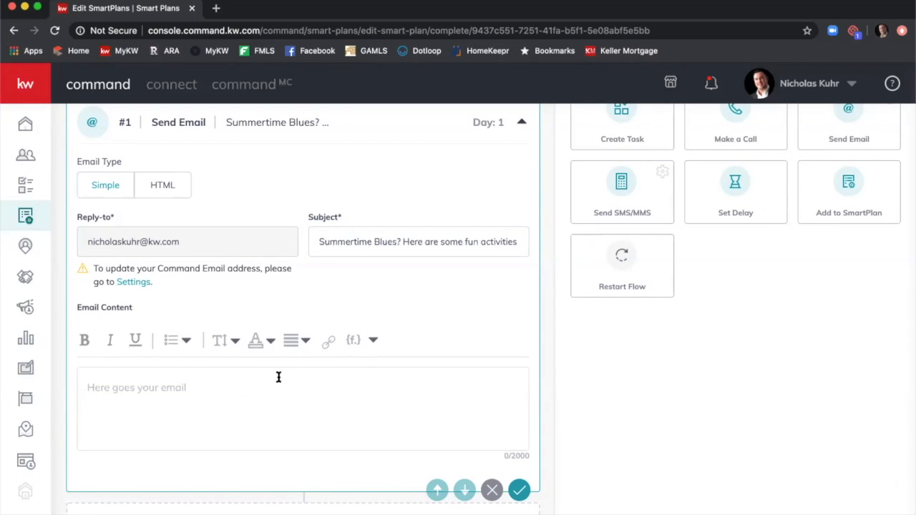
Start the email body with 'Hi' followed by the contact.first.name merge field.
type("Hi")
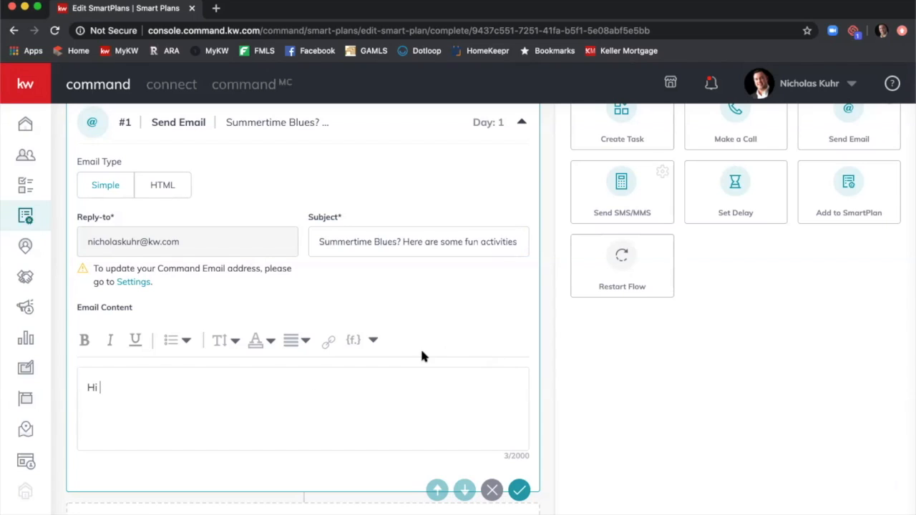
left_click(373, 342)
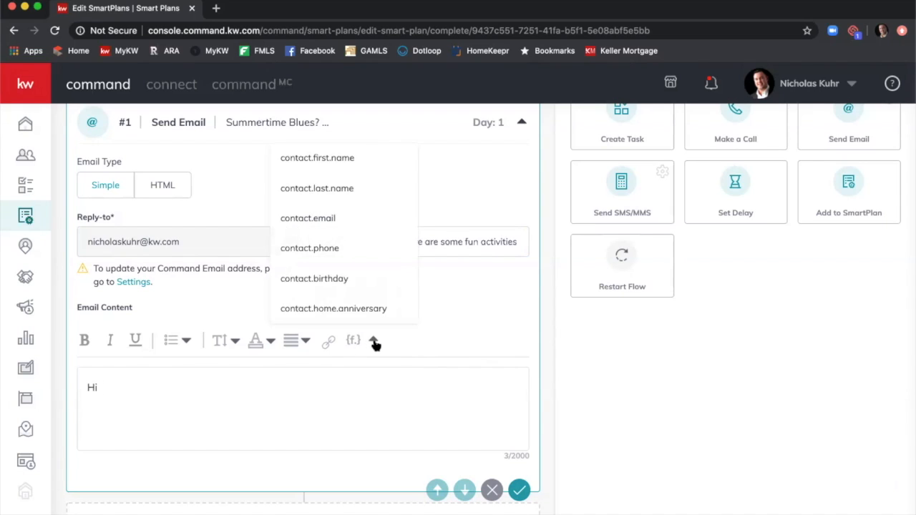
left_click(341, 158)
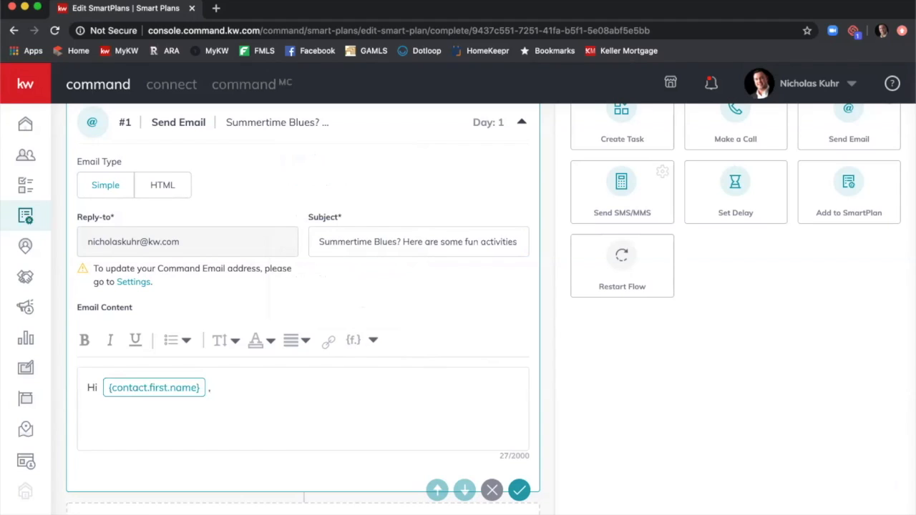
Write the paragraph about summer already arriving and kids being out of school for months.
type("Can you believe it's alread")
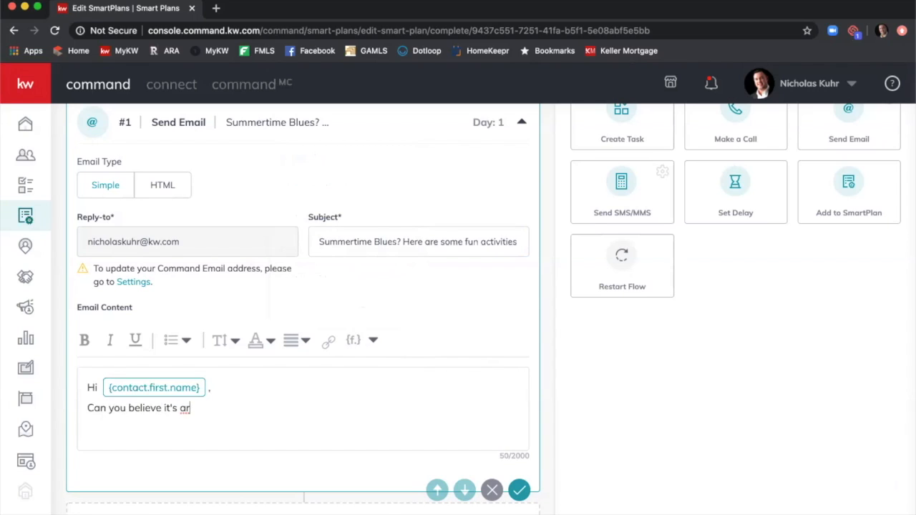
type("y Summe")
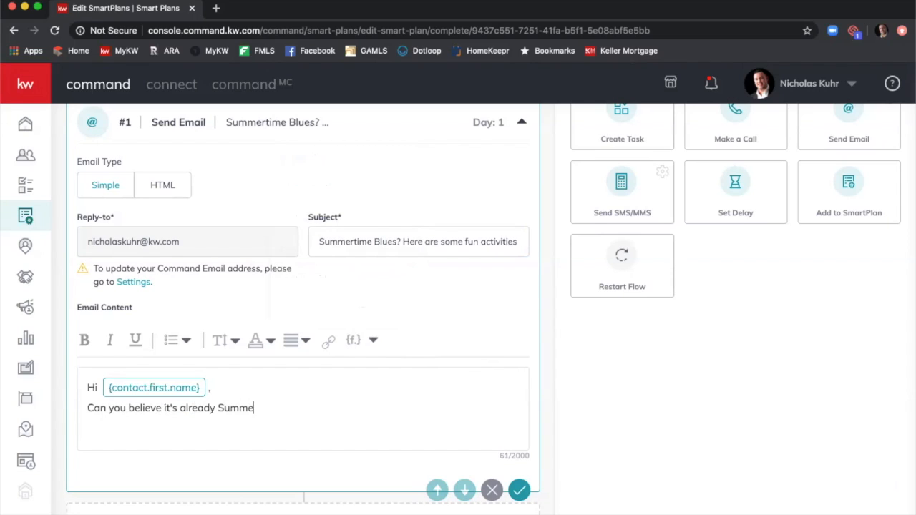
type("rtime?  With all the crazine")
key("BackSpace")
type("ness going on,")
type(" I can't be")
key("BackSpace")
key("BackSpace")
key("BackSpace")
key("BackSpace")
key("BackSpace")
key("BackSpace")
key("BackSpace")
key("BackSpace")
key("BackSpace")
key("BackSpace")
key("BackSpace")
type("time")
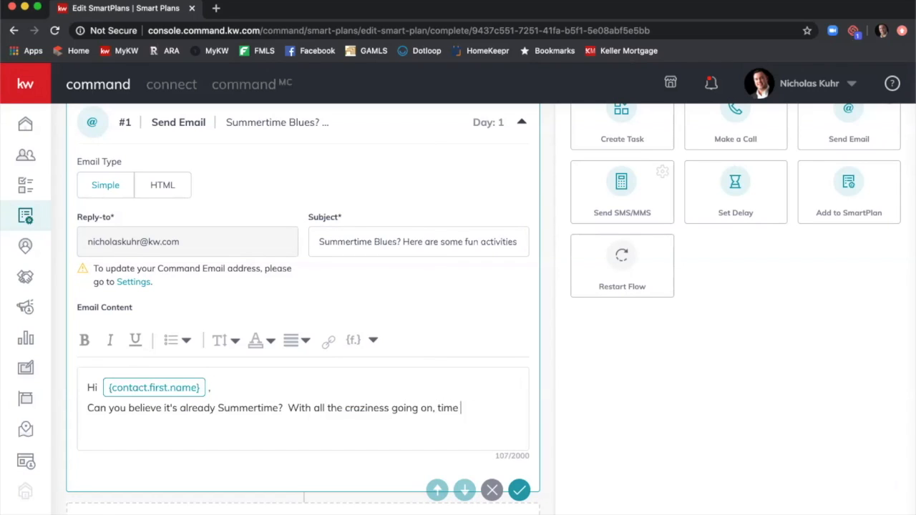
type(" has flown by.  With kids")
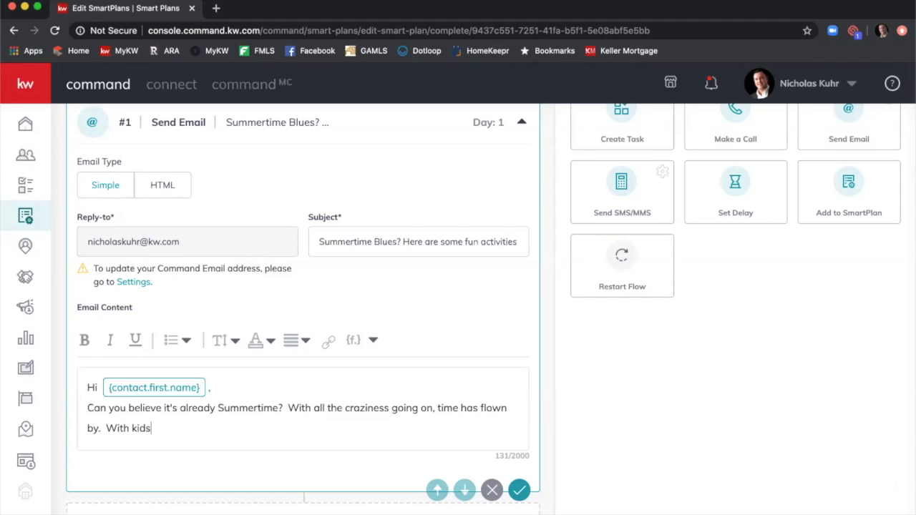
type(" having been out of s")
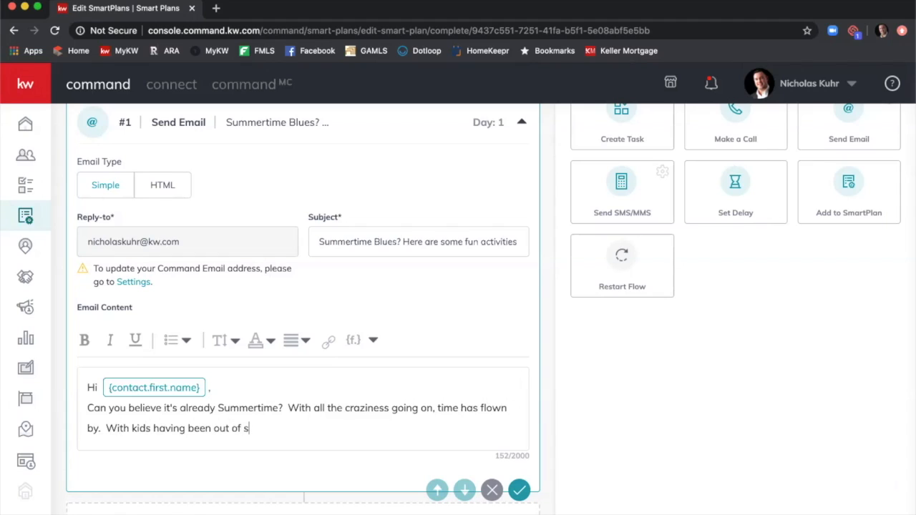
type("chool for month")
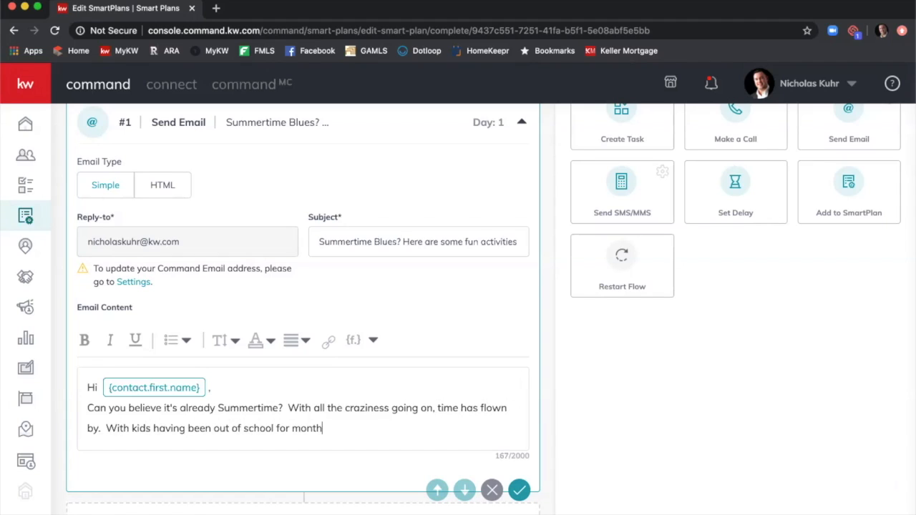
type("s, I can imagine you")
type("'re running out of")
type(" ideas of how to ")
type("entertain")
type(" them")
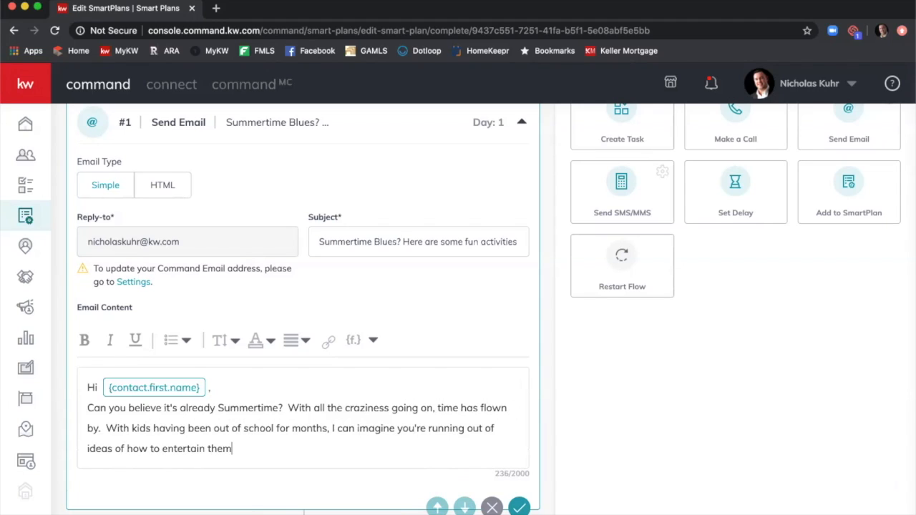
type(".  As your Atlanta market e")
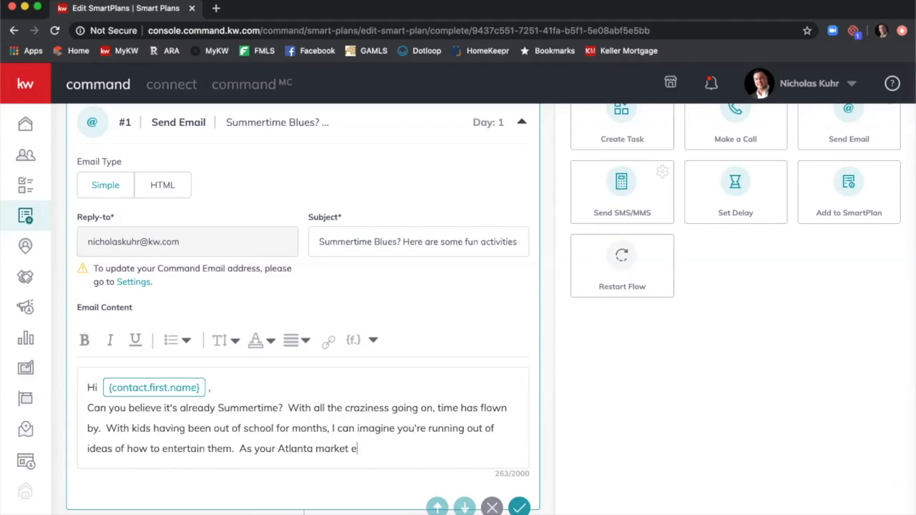
type("xpert, I have put together some top recommendat")
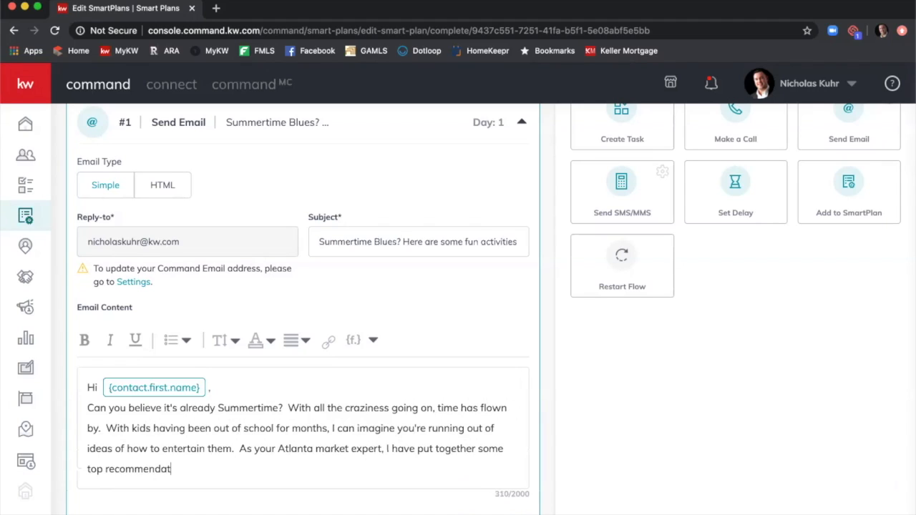
type("ions of family fun ")
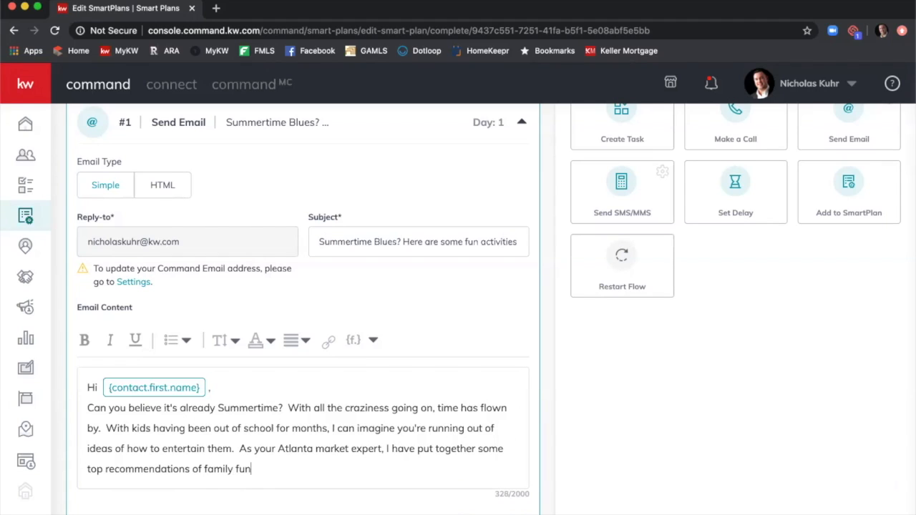
type("activities that are")
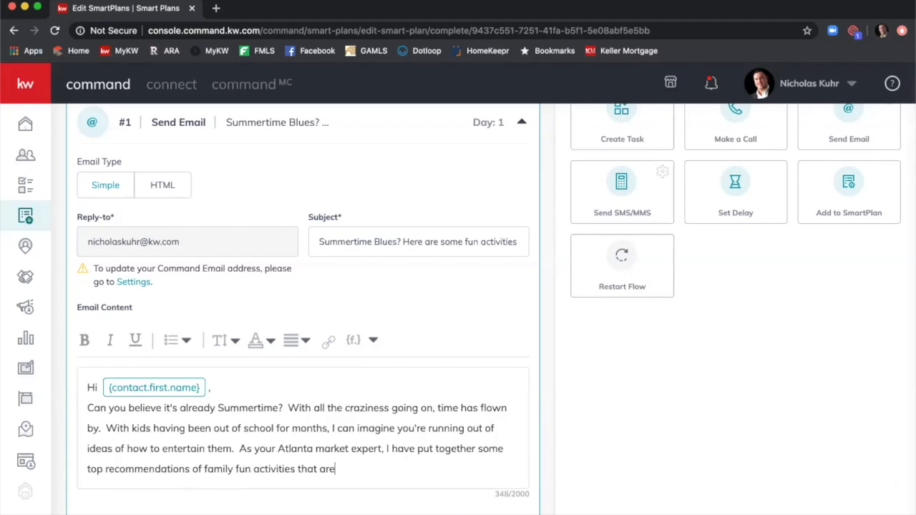
type(" safe and won't break the b")
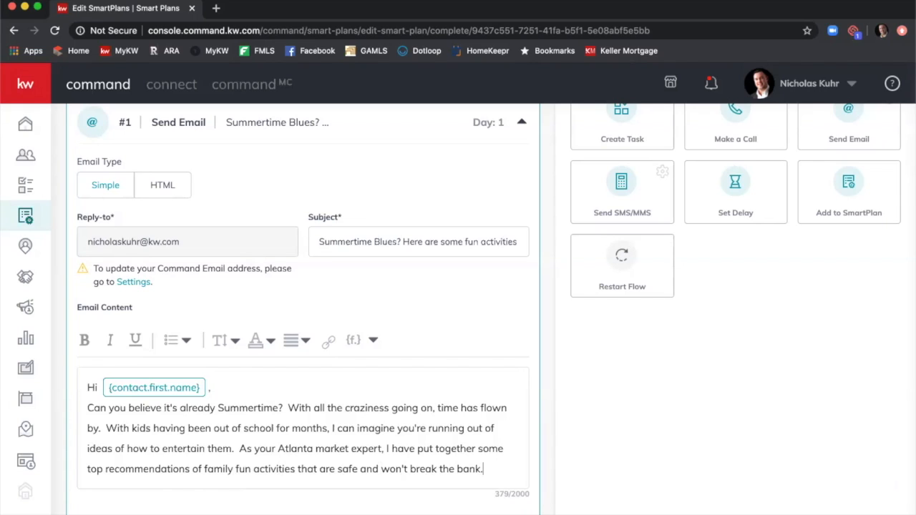
type("ank.")
key("Return")
key("Return")
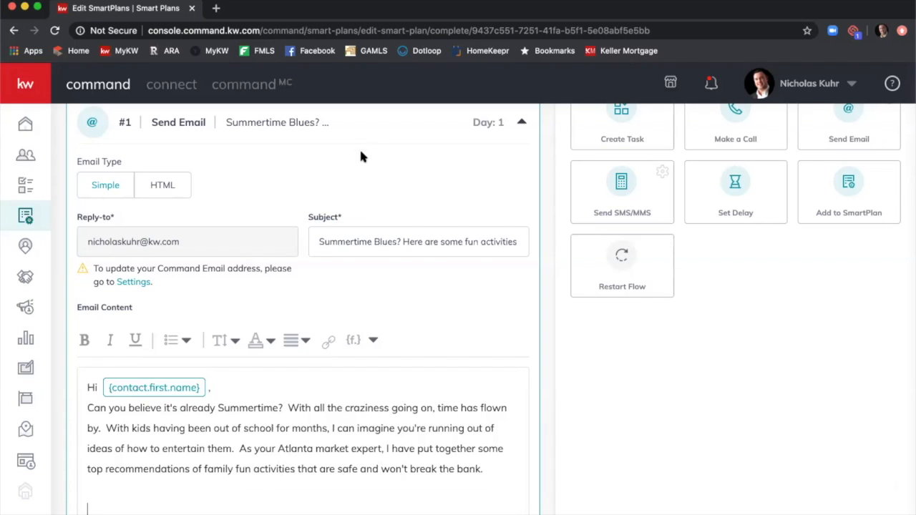
Add the line 'Click here to view my top 10 suggest Summer activities!' with the agent's summer web address.
scroll(368, 146, "down", 2)
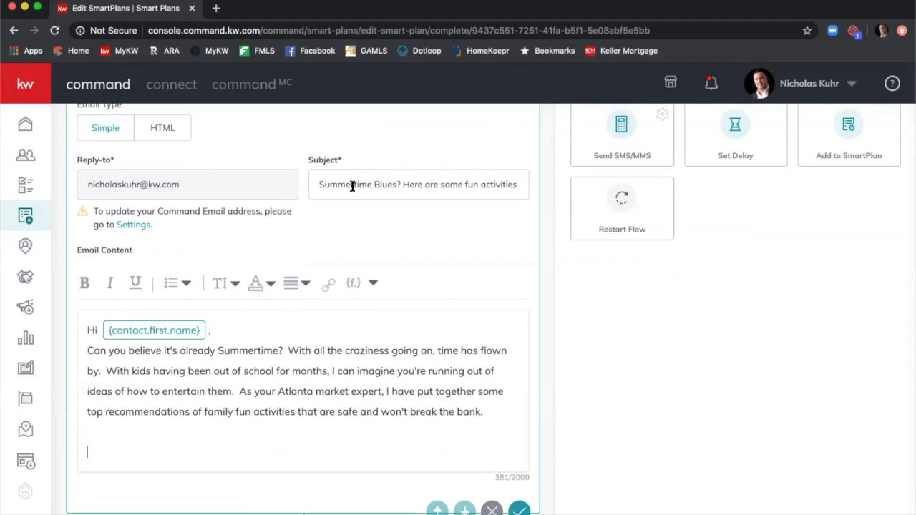
type("Click here to vier")
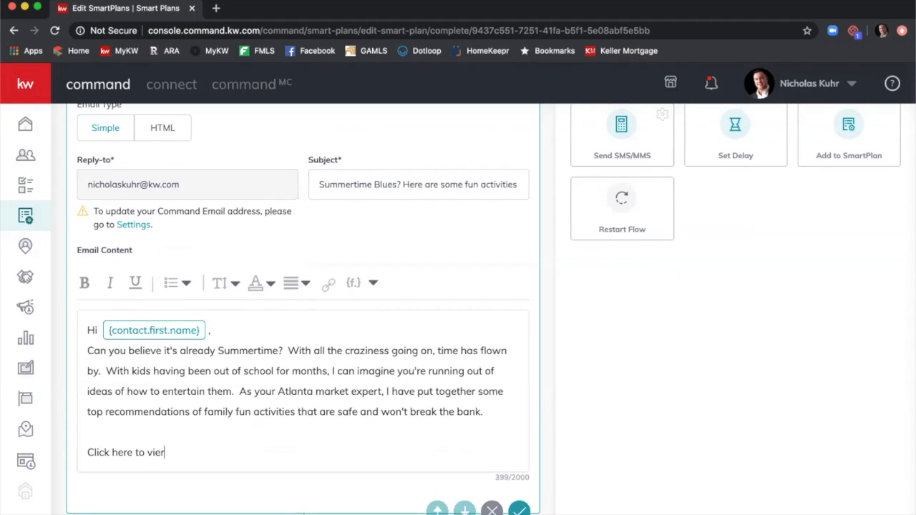
type(" my top 1")
type("0 suggi")
key("BackSpace")
key("BackSpace")
key("BackSpace")
key("BackSpace")
type("est Summ")
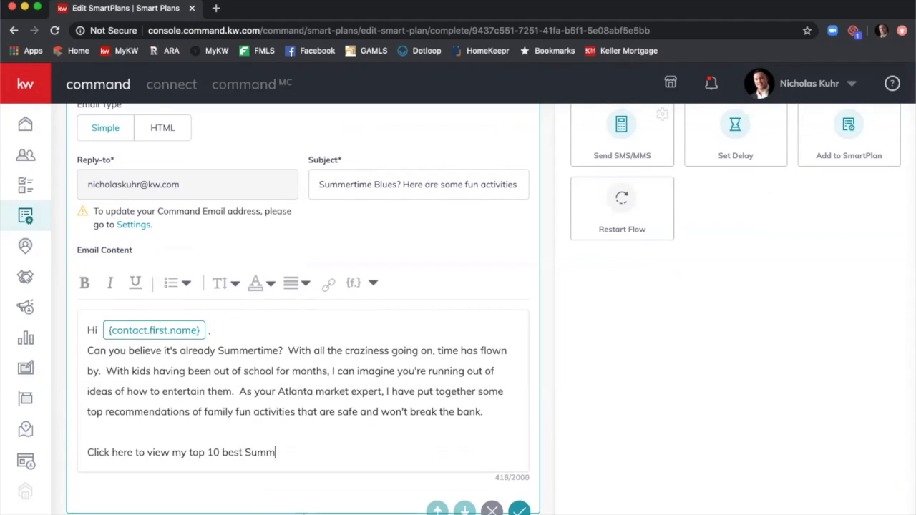
type("er activities!  www. nic")
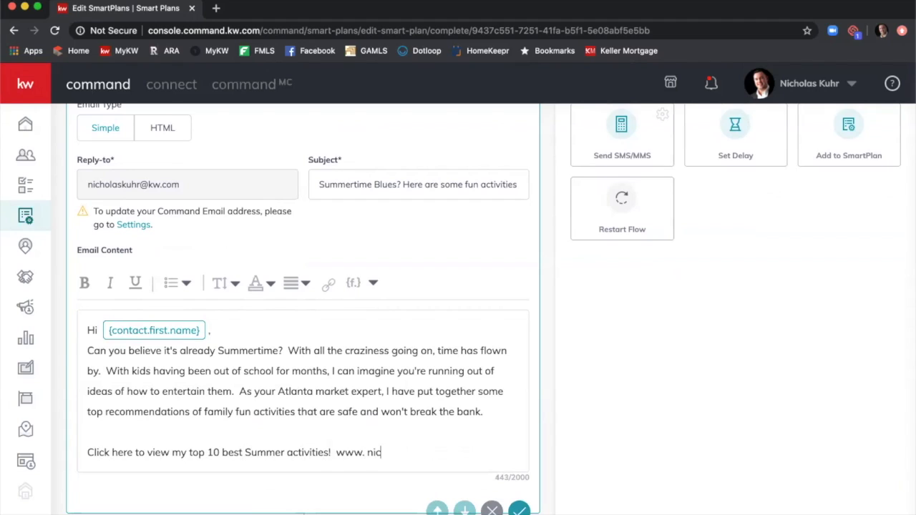
type("holaskuhr")
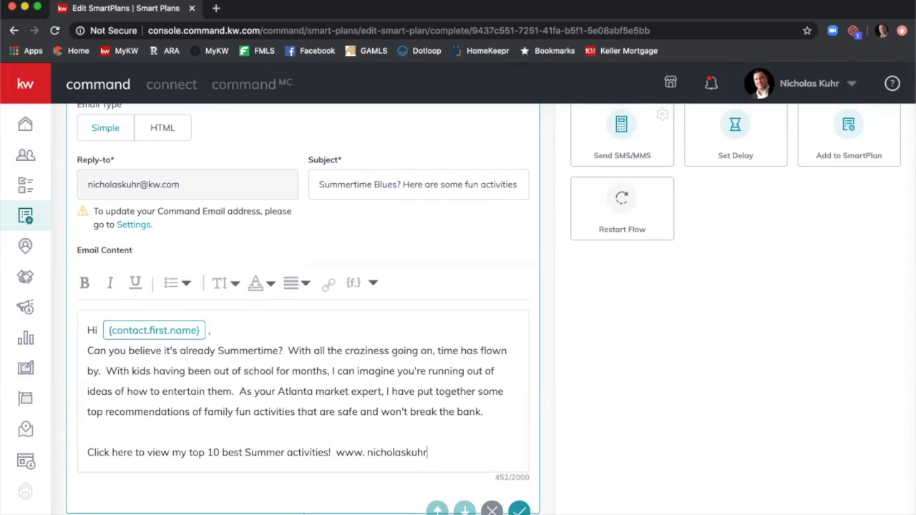
type(".")
type("com")
key("BackSpace")
key("BackSpace")
key("BackSpace")
key("BackSpace")
key("BackSpace")
key("BackSpace")
key("BackSpace")
key("BackSpace")
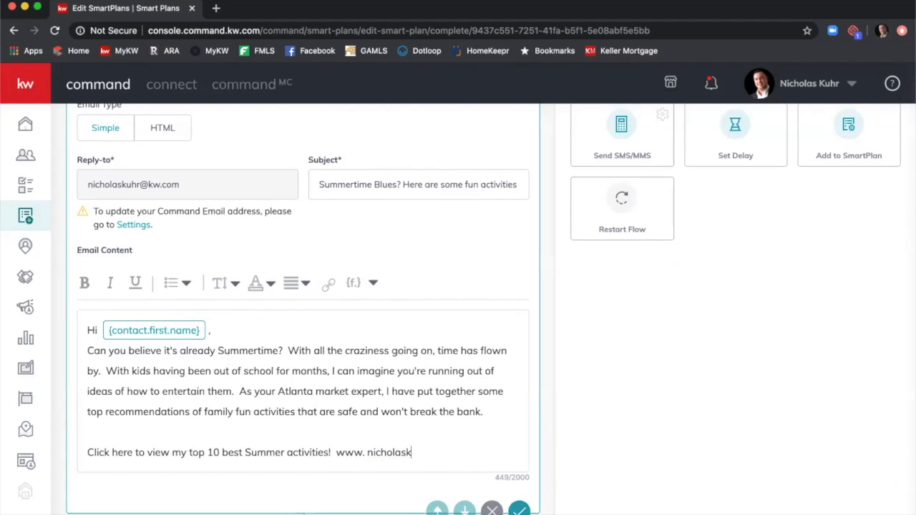
type("kuhr.kw.com/summer")
key("Return")
key("Return")
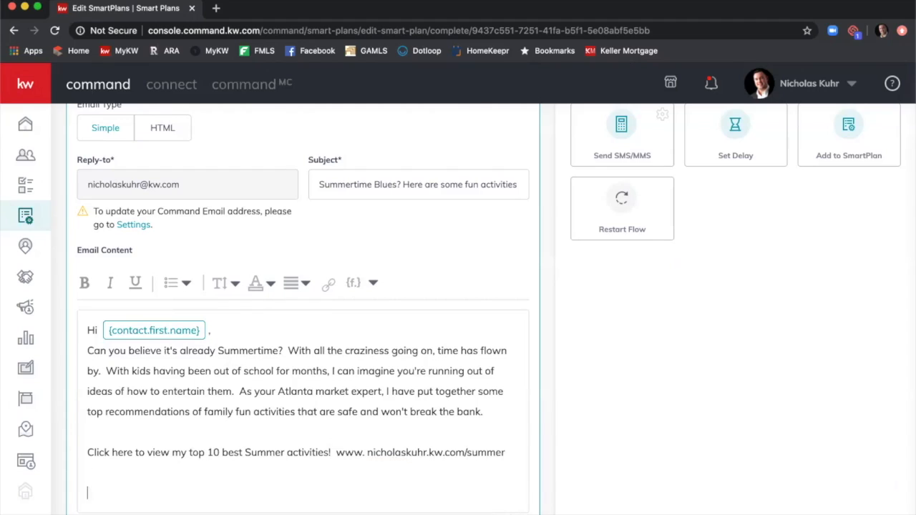
Add the closing offer to help with real estate needs and a 'Thank you,' sign-off.
key("Return")
type("As always, I'm here to h")
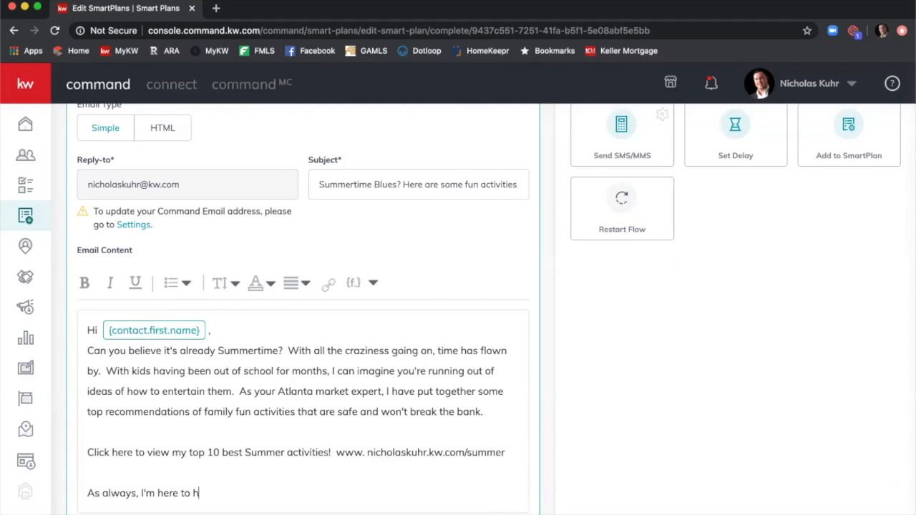
type("elp with any real estate needs.  Please don't hesitate to reach out!")
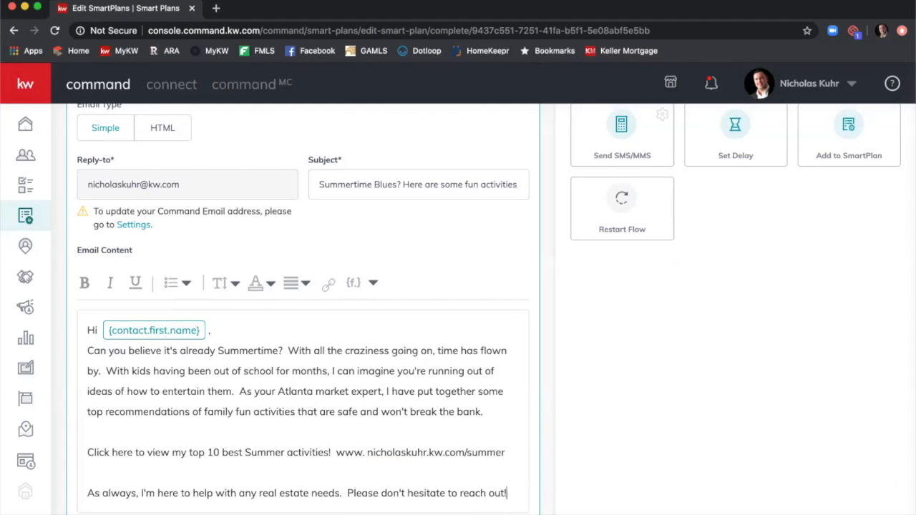
key("Return")
key("Return")
type("Thank you,")
key("Return")
Sign off with the agent's first name, then their e-mail address and phone number on separate lines.
type("Nick")
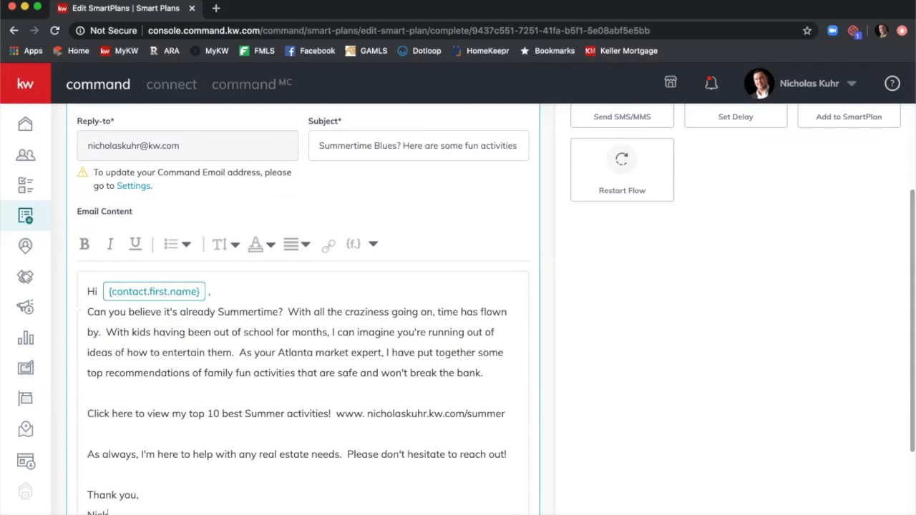
scroll(254, 179, "down", 3)
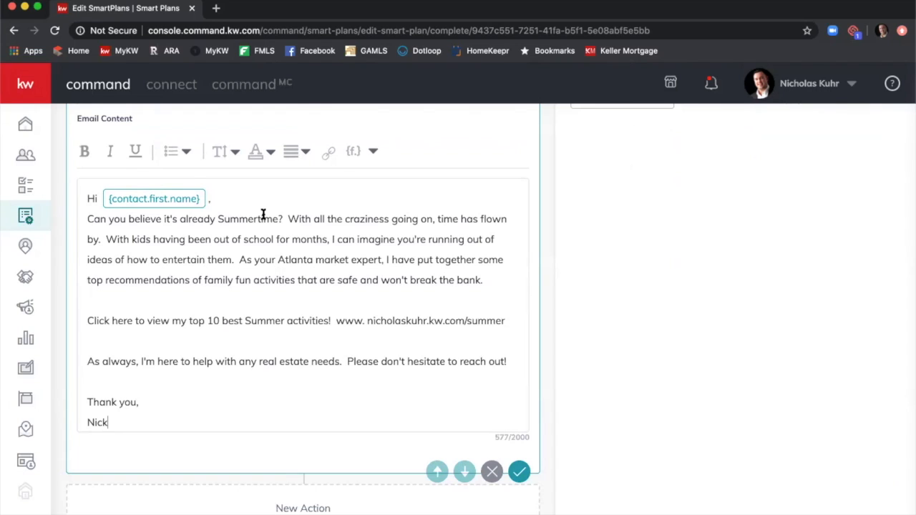
key("Return")
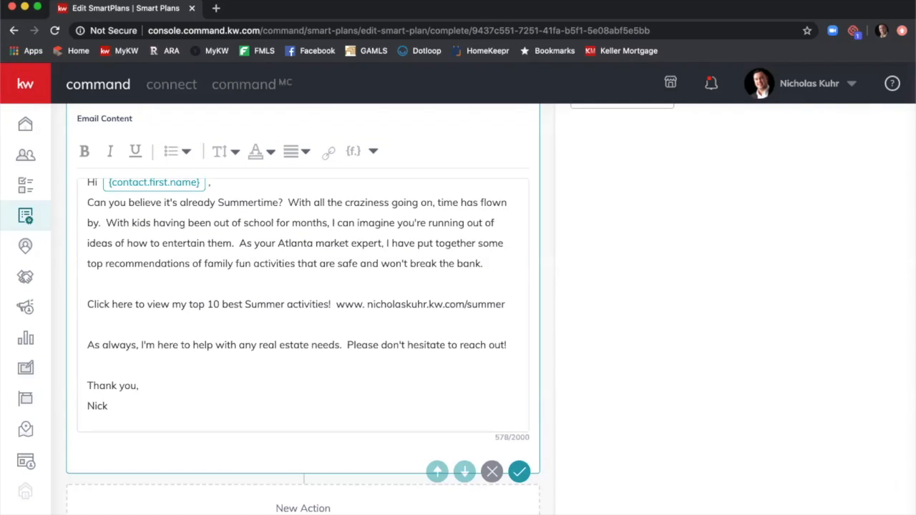
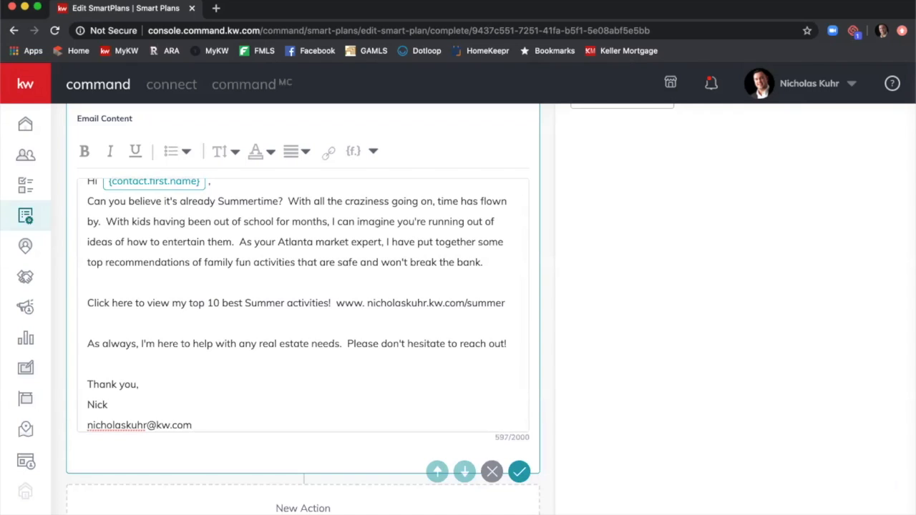
key("Return")
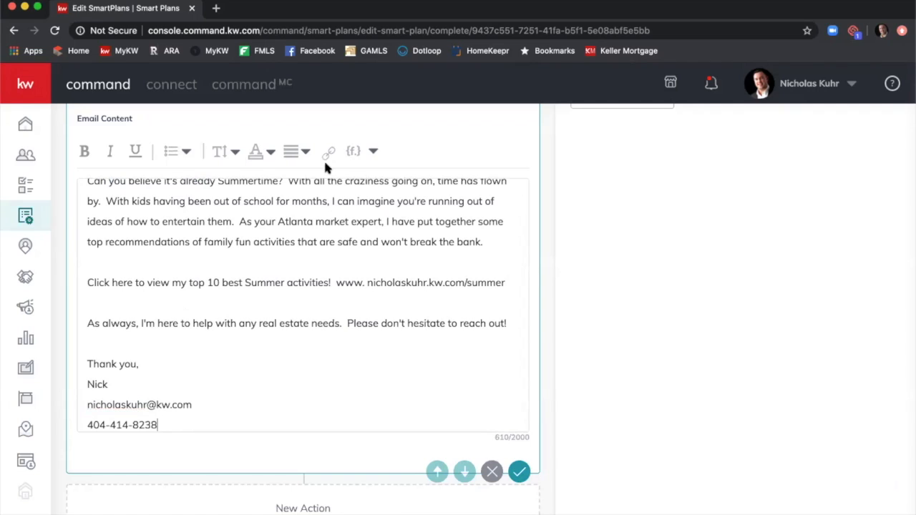
Make the summer activities web address a link pointing to that same address.
left_click_drag(194, 405, 85, 405)
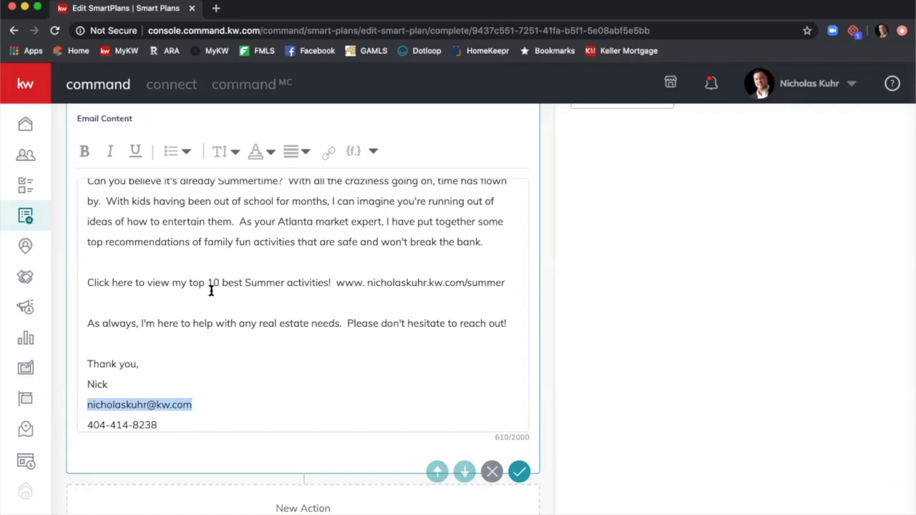
left_click(328, 152)
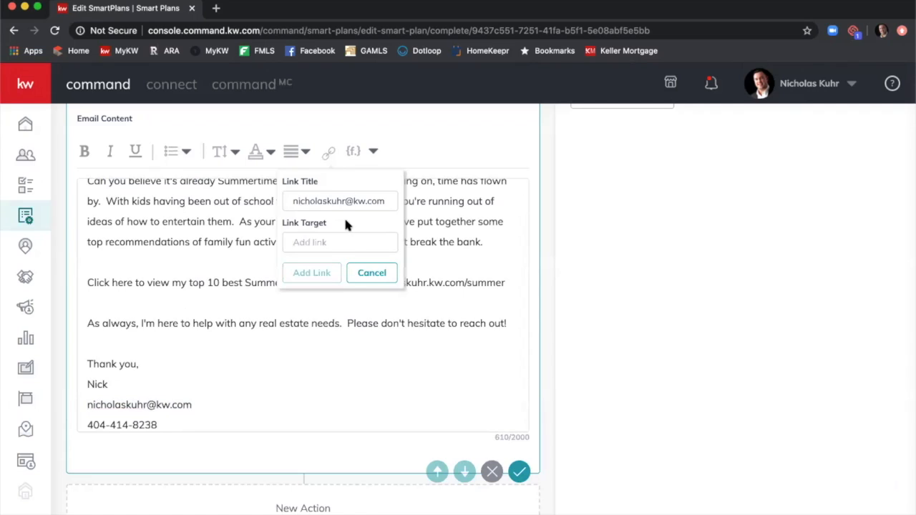
left_click(371, 275)
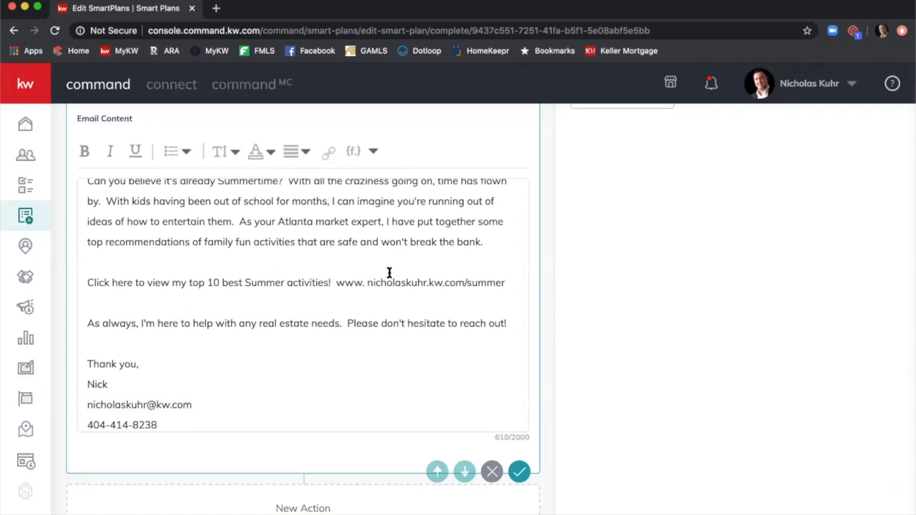
left_click_drag(338, 282, 507, 282)
left_click(332, 154)
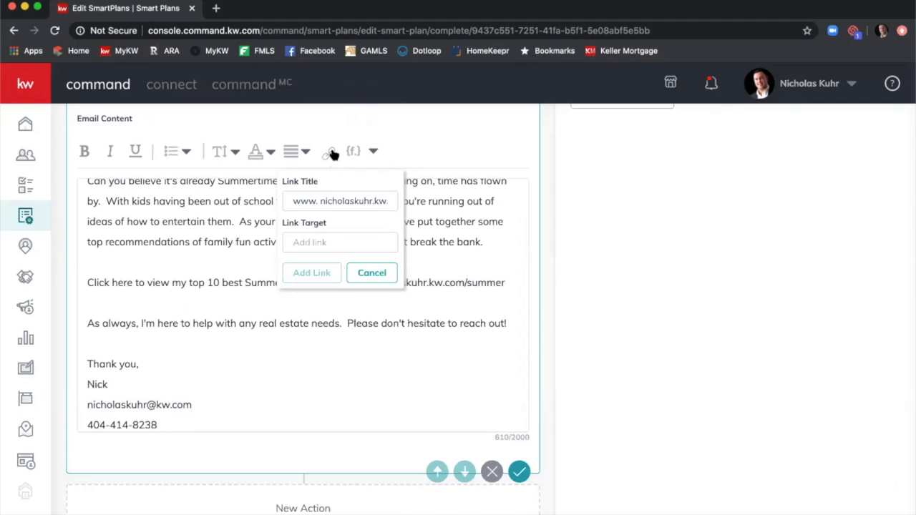
left_click(317, 244)
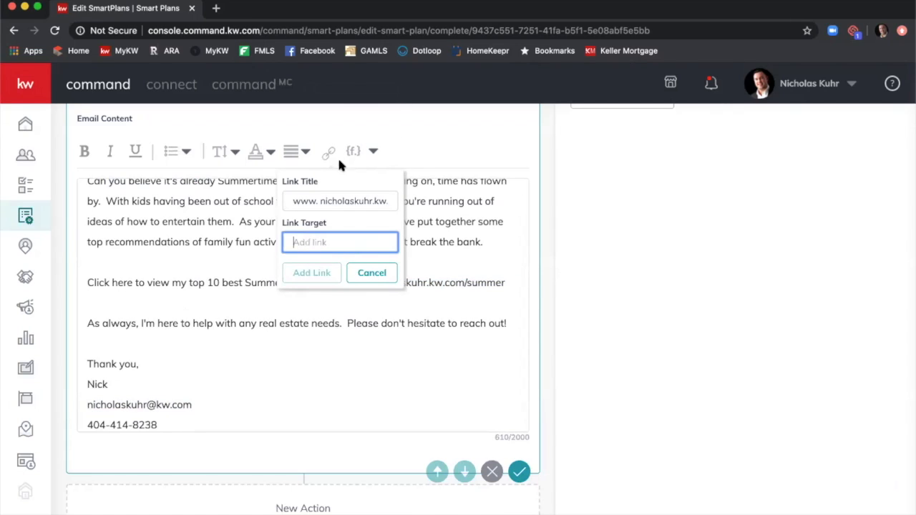
triple_click(344, 194)
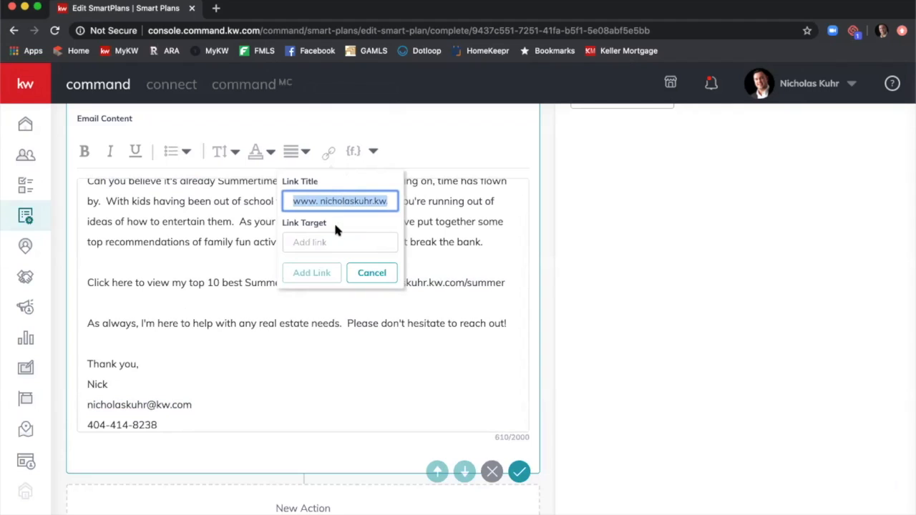
left_click(341, 242)
type("www.nicholaskuhr.kw.com/summer")
scroll(323, 266, "down", 1)
left_click(320, 264)
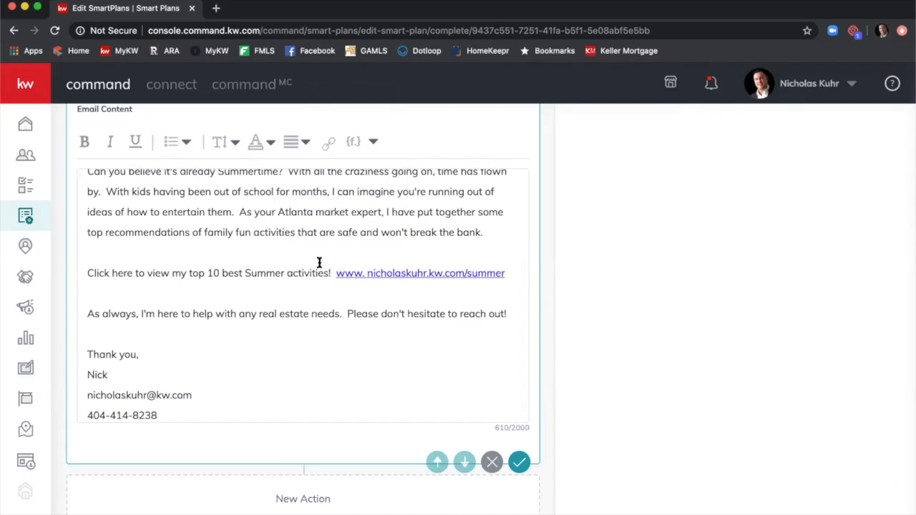
Link the signature e-mail address, using the agent's e-mail as the link target.
left_click_drag(199, 395, 55, 394)
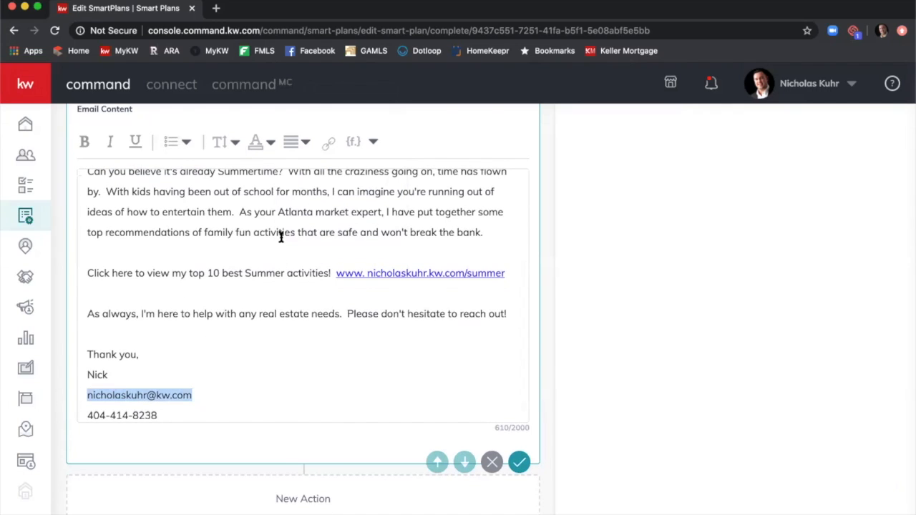
left_click(328, 143)
left_click(331, 237)
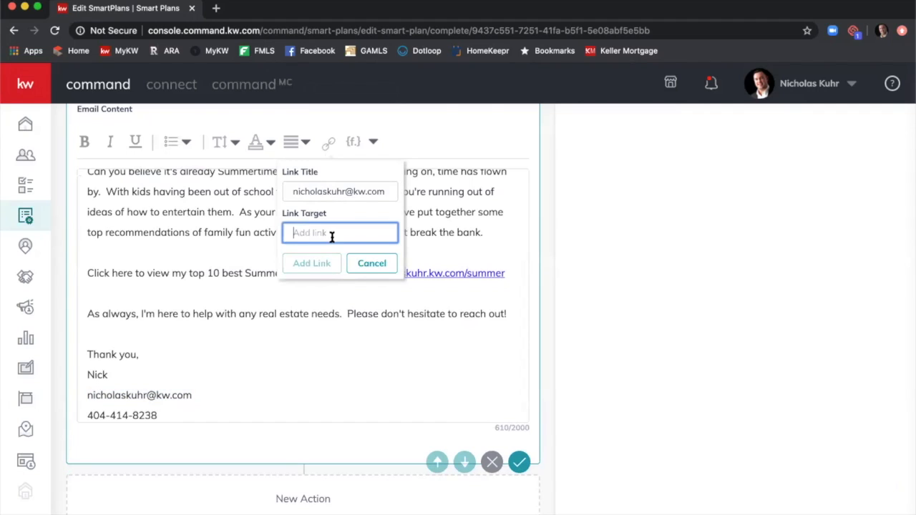
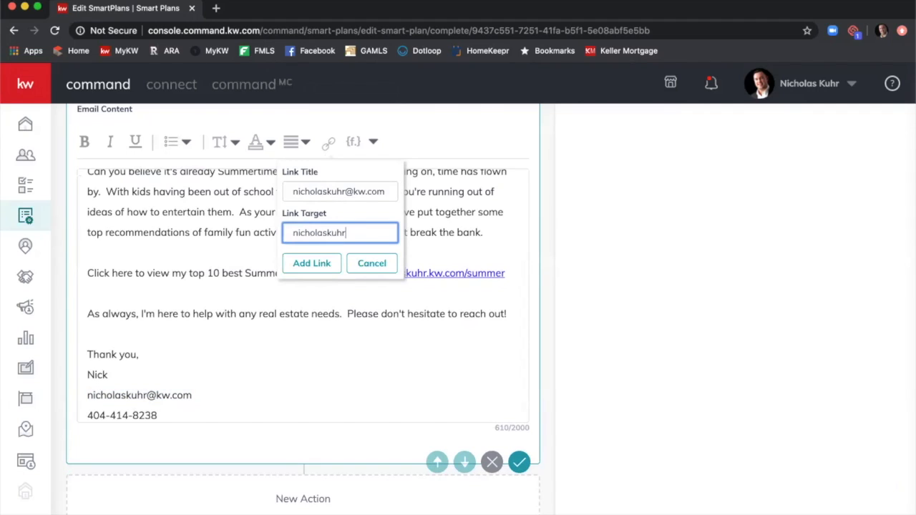
left_click(295, 264)
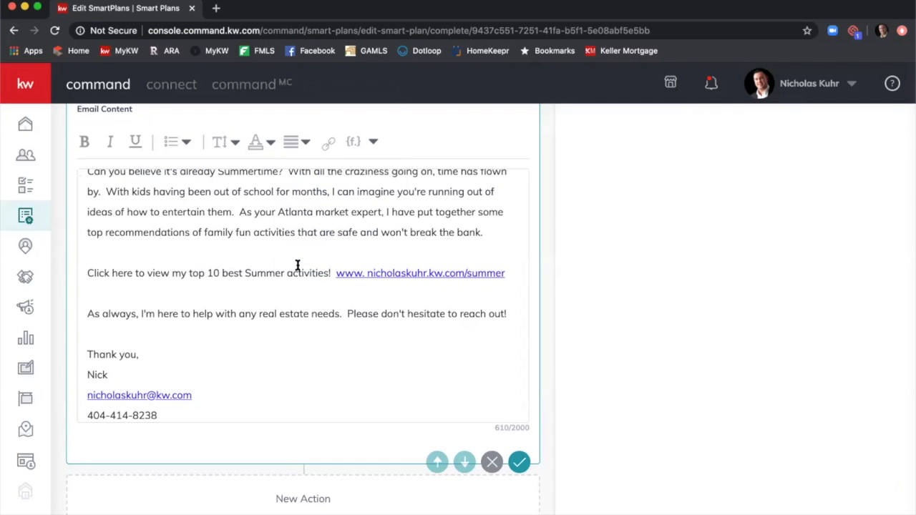
Save the Send Email step and return to the SmartPlan header showing 1 day, 1 step, 1 touch.
scroll(268, 292, "up", 1)
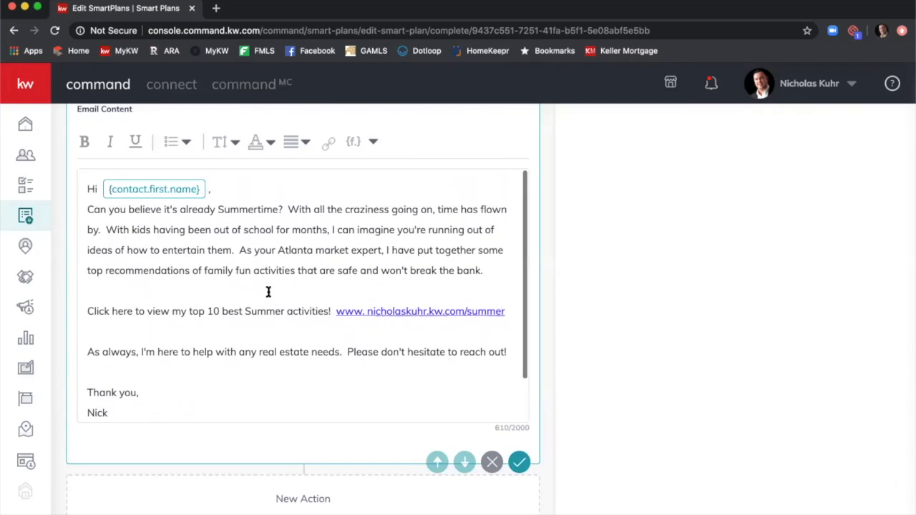
left_click(519, 464)
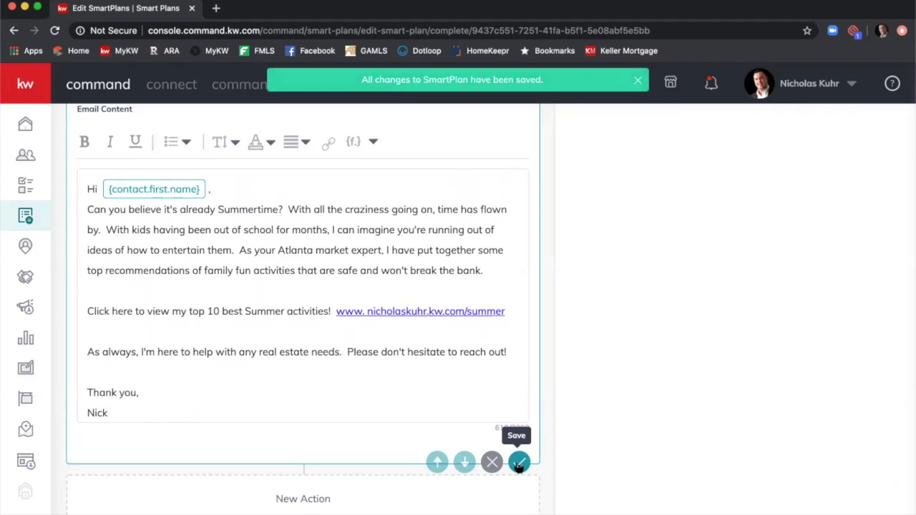
scroll(481, 298, "up", 2)
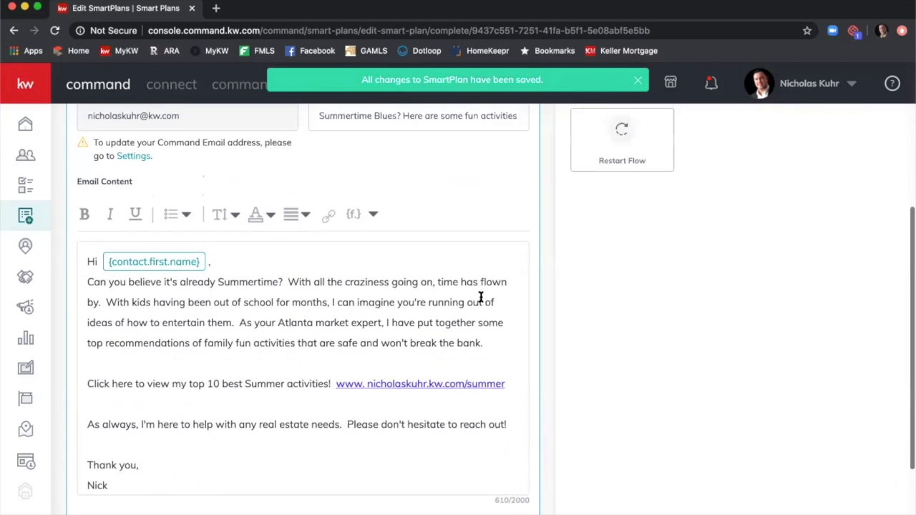
scroll(481, 297, "up", 5)
scroll(479, 293, "up", 2)
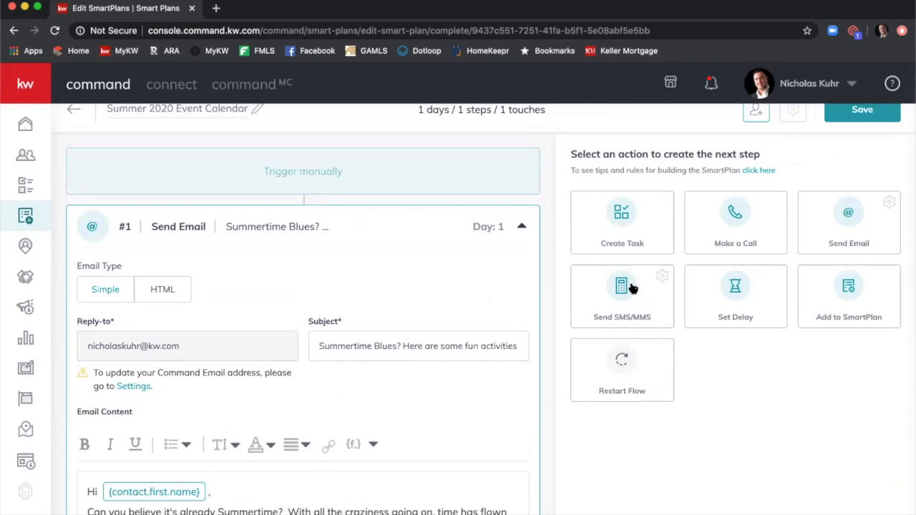
Add a Set Delay step of 2 days after the Summertime Blues email and save it.
left_click(708, 290)
scroll(560, 229, "down", 7)
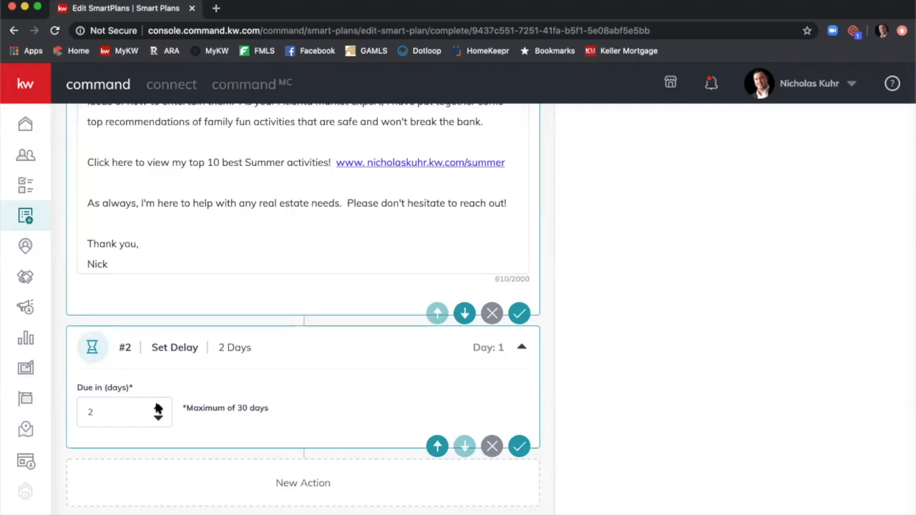
left_click(519, 447)
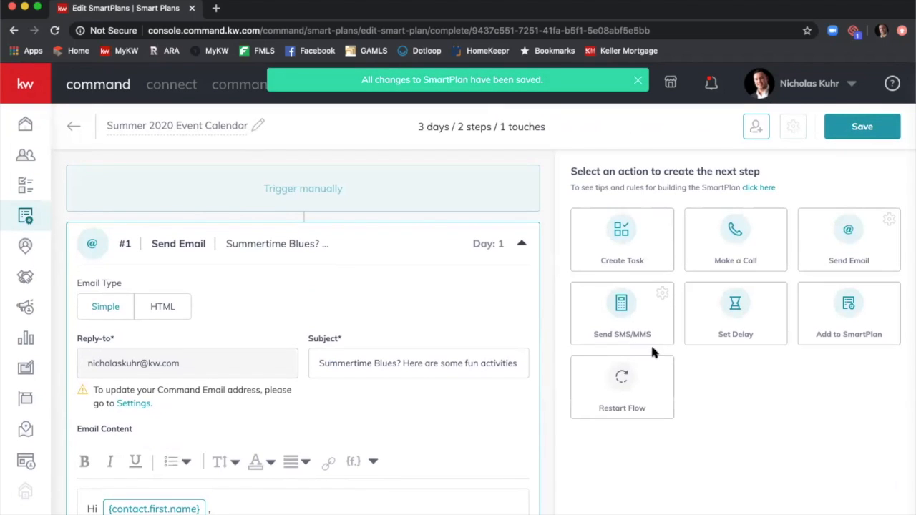
Add a Send SMS/MMS step whose text starts 'Hey {contact.first.name}'.
left_click(622, 308)
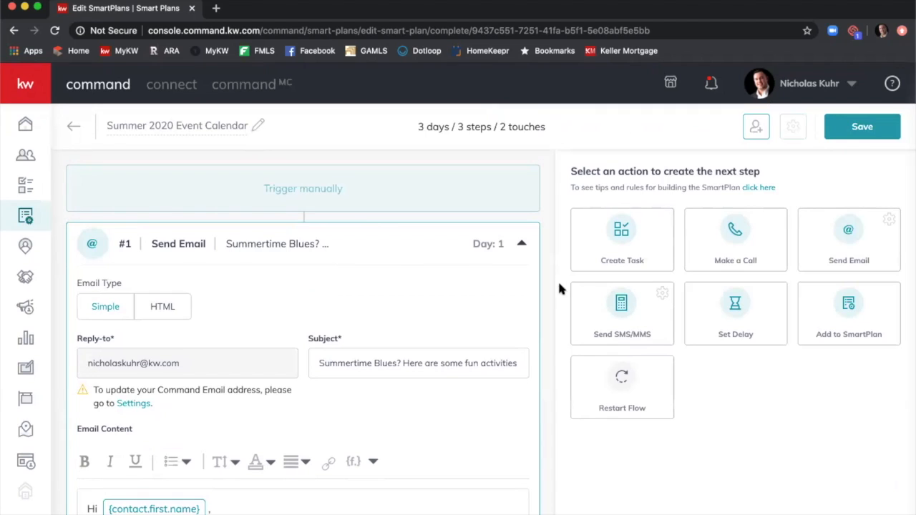
scroll(557, 290, "down", 1)
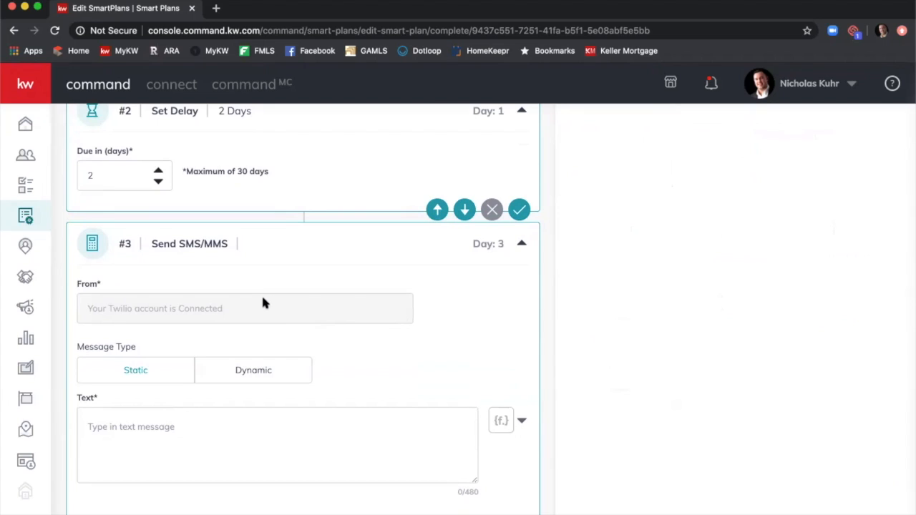
scroll(176, 368, "down", 2)
left_click(170, 359)
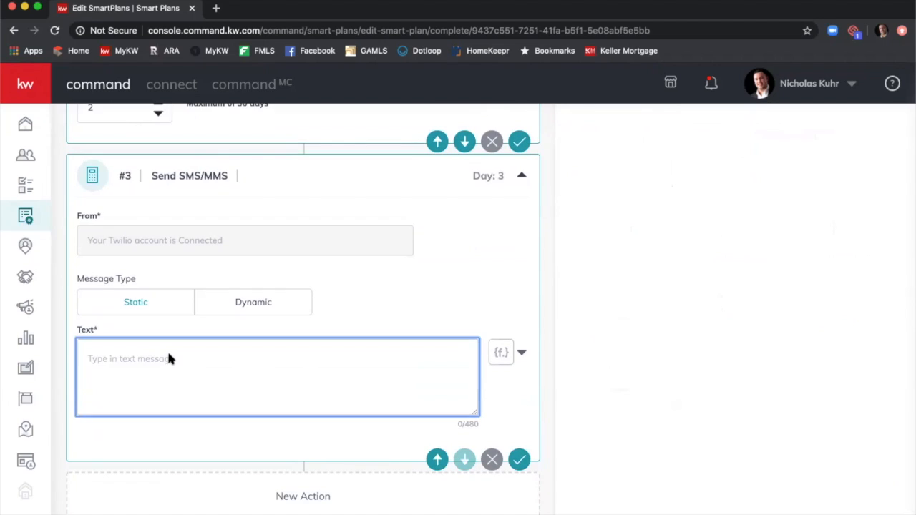
type("Hey")
left_click(501, 352)
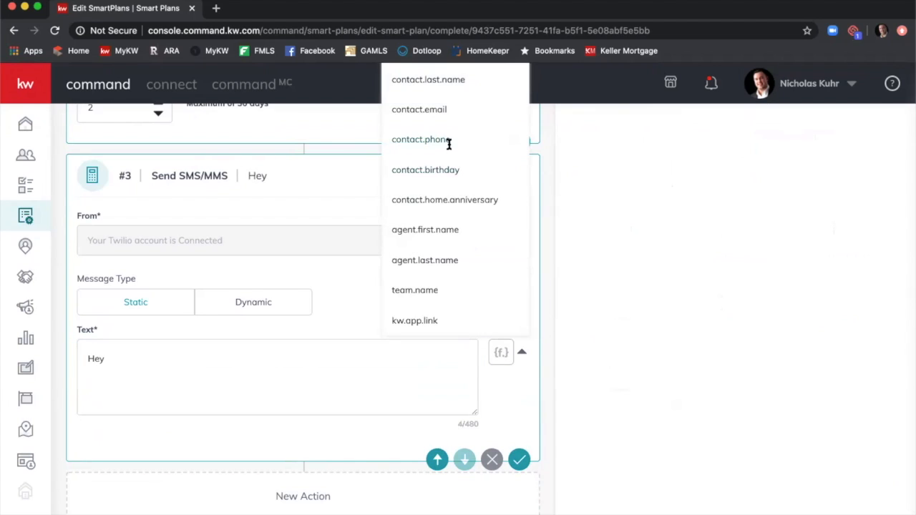
scroll(429, 156, "up", 1)
scroll(436, 168, "up", 4)
scroll(447, 194, "down", 2)
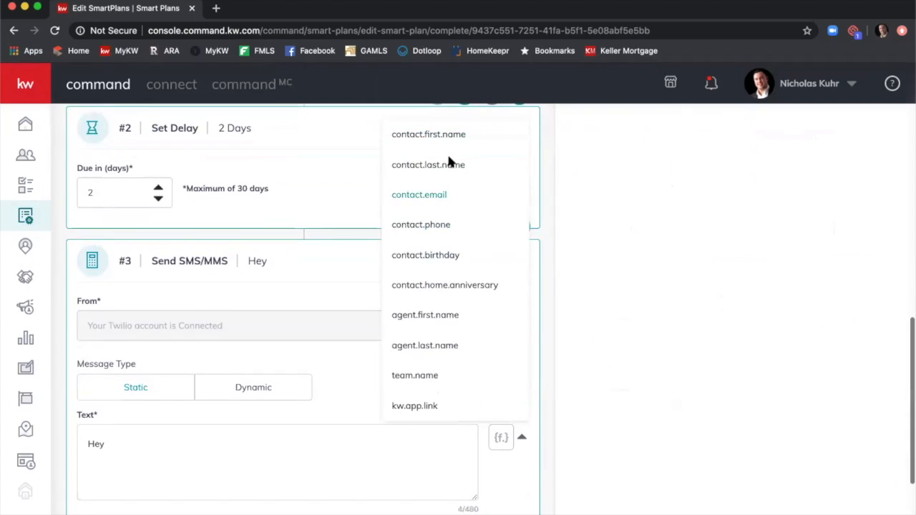
left_click(443, 140)
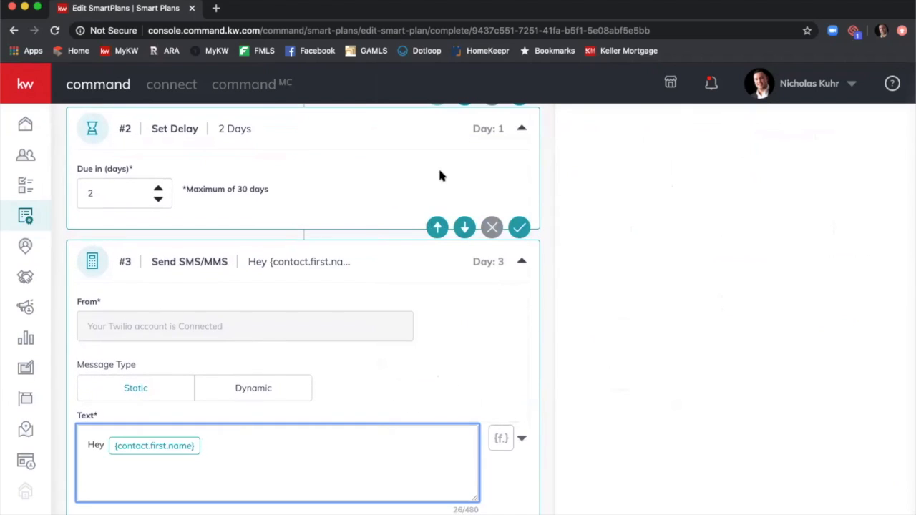
Write the text asking whether they received the summer activities list, wish them a fun Summer, and sign off 'Thank you' with the agent's name.
type(", did you receive my summer ac")
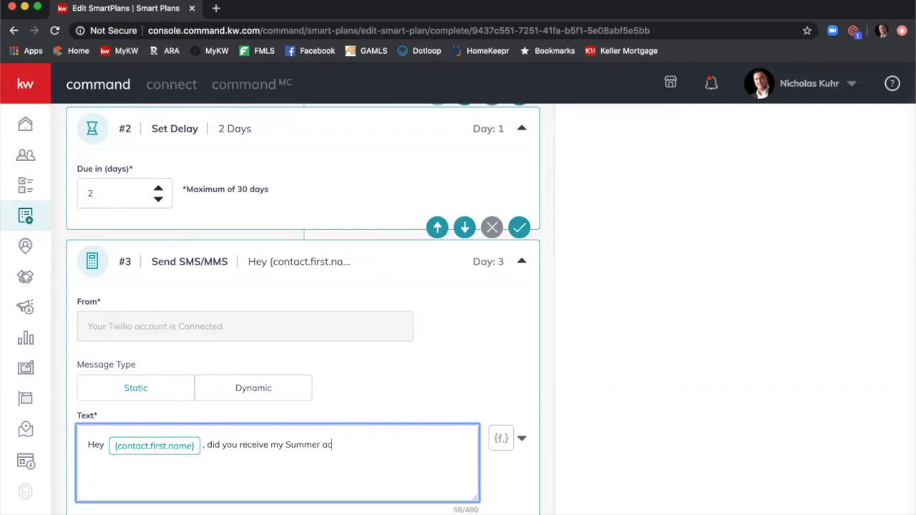
type("tivities list?  What do y")
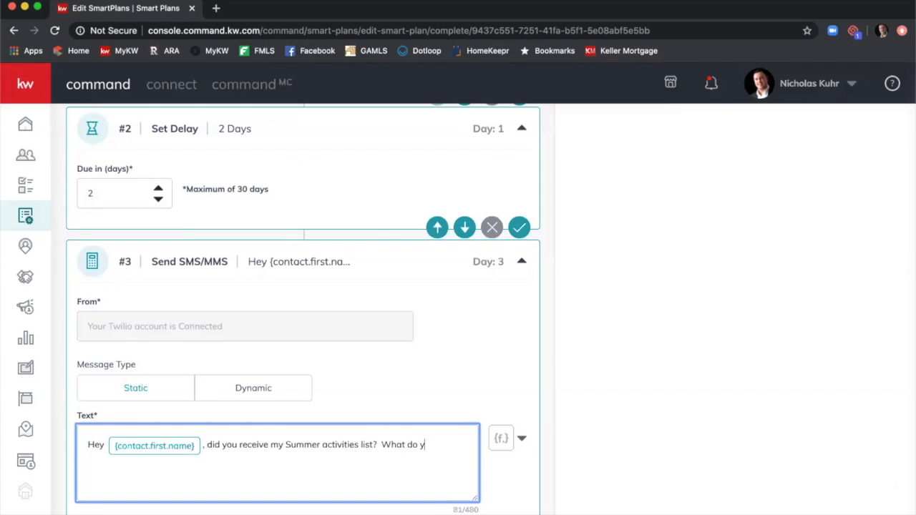
type("ou think?")
key("Return")
type("I hope y")
key("BackSpace")
key("BackSpace")
key("BackSpace")
key("BackSpace")
key("BackSpace")
key("BackSpace")
key("BackSpace")
type("hope you're able to enjoy some of those")
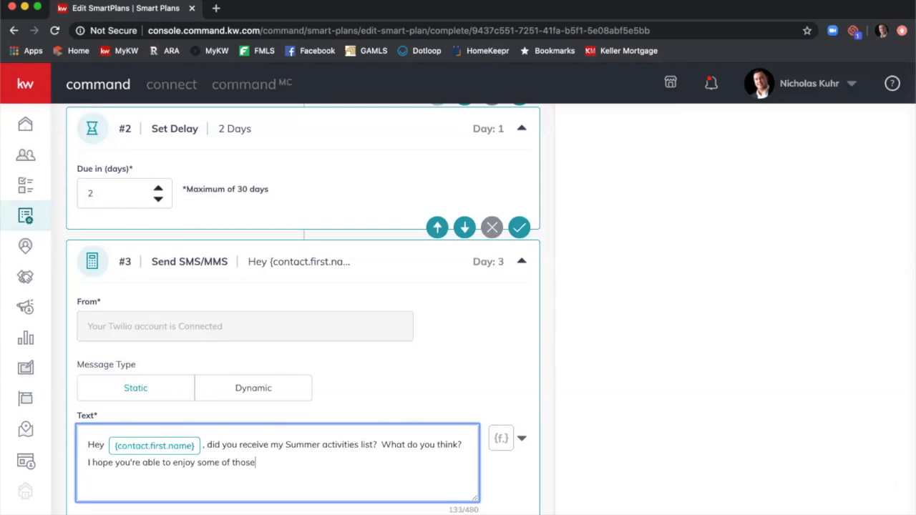
type(" fun suggestions wit")
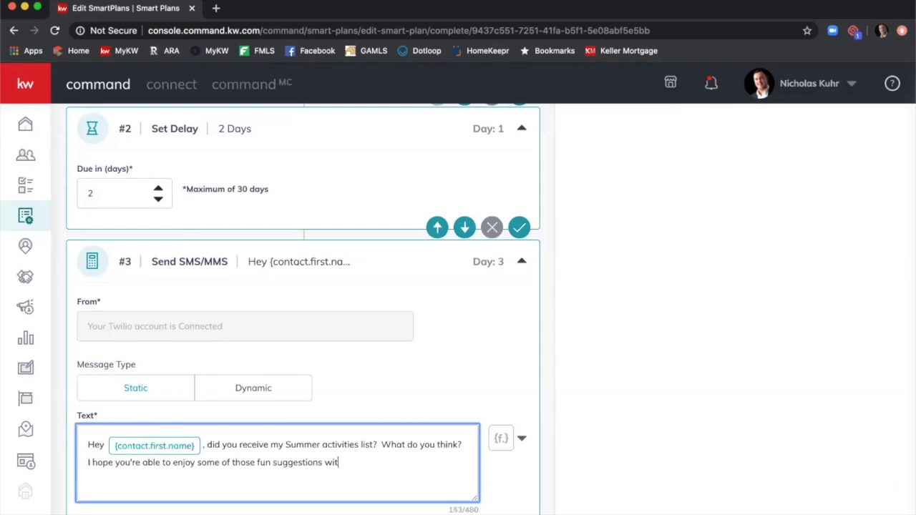
type("h your family this summer.")
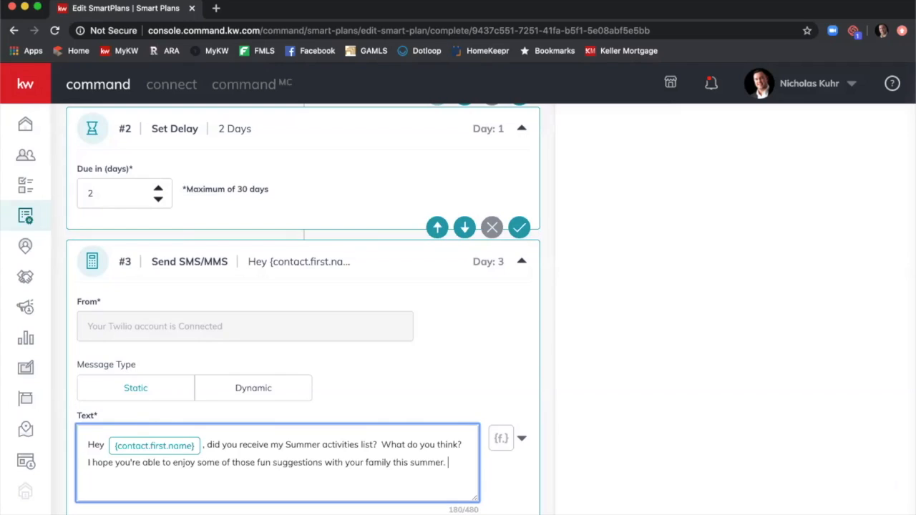
key("BackSpace")
key("BackSpace")
key("BackSpace")
key("BackSpace")
key("BackSpace")
key("BackSpace")
type("Summer")
key("BackSpace")
type("r.")
key("BackSpace")
type("!")
key("Return")
type("Tgahbnj")
key("BackSpace")
key("BackSpace")
key("BackSpace")
type("hank you, Nick")
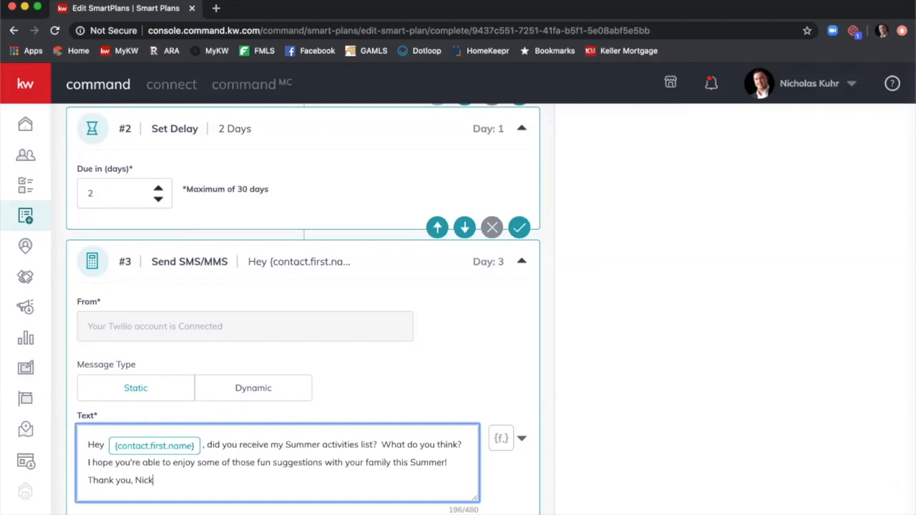
Save the text message step and add another delay step after it.
scroll(522, 307, "down", 2)
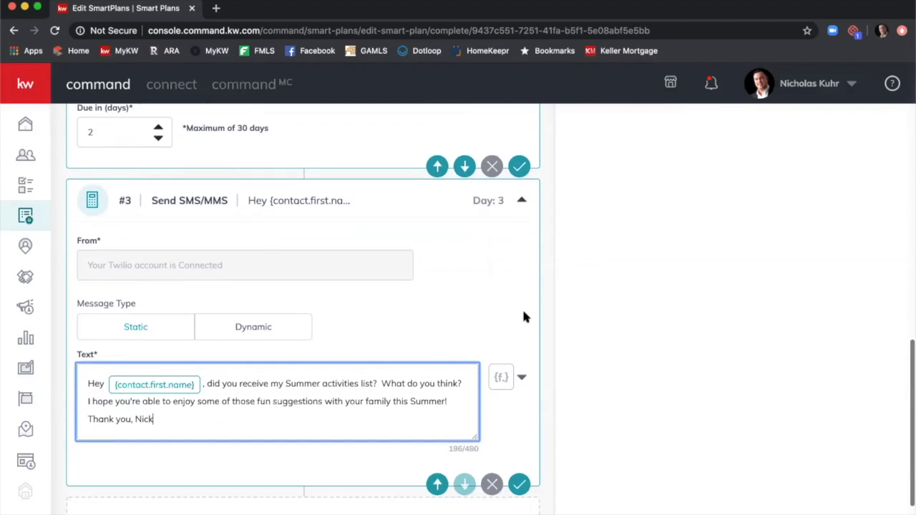
left_click(502, 378)
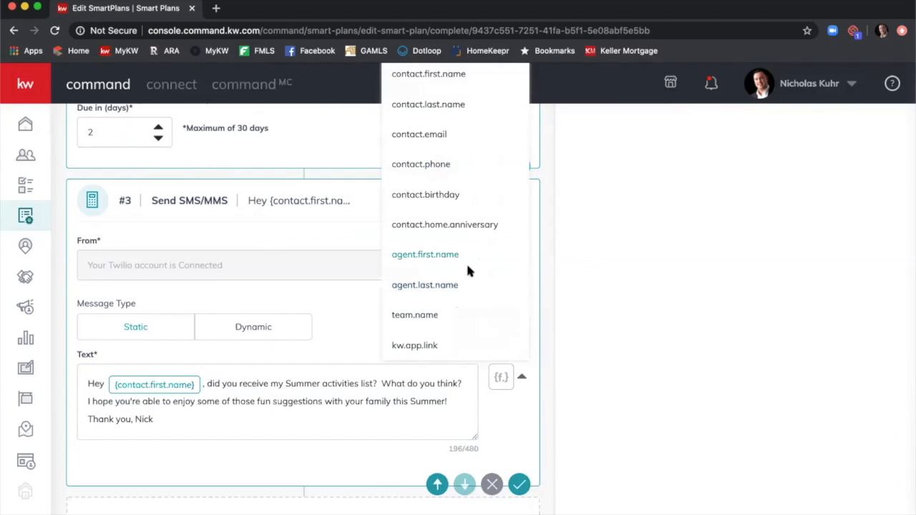
scroll(473, 255, "up", 1)
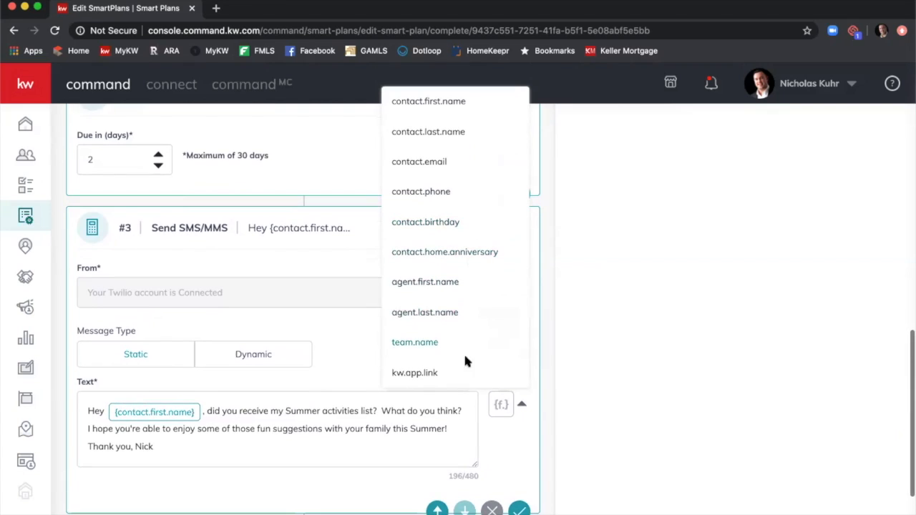
left_click(598, 342)
scroll(497, 471, "down", 1)
left_click(519, 467)
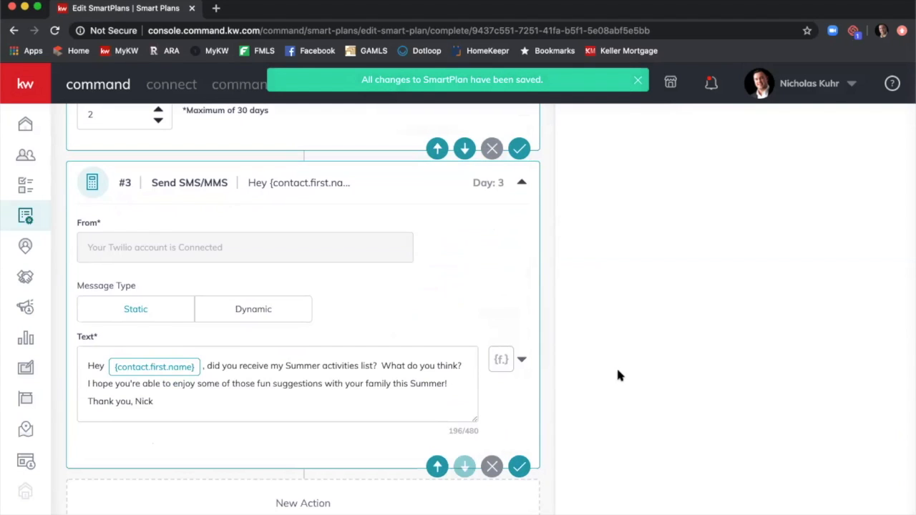
scroll(617, 366, "up", 10)
scroll(618, 365, "up", 3)
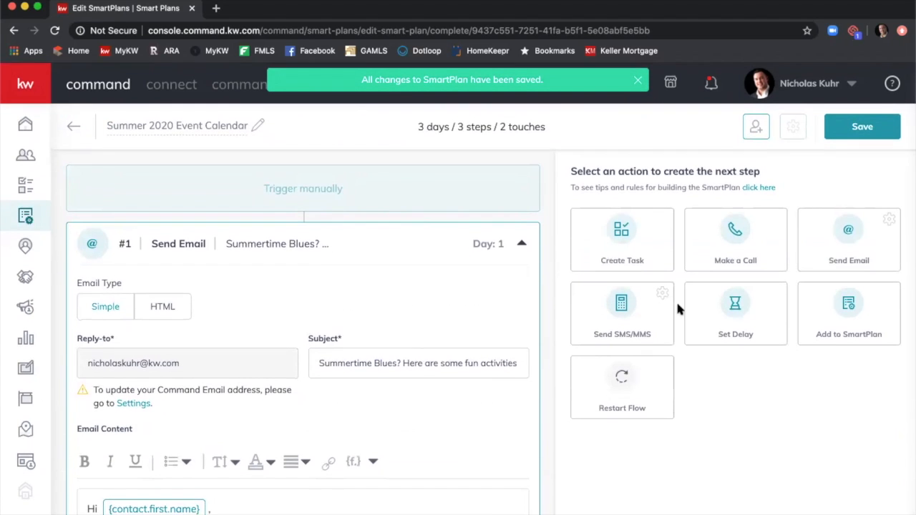
left_click(737, 309)
Set the new delay's Due in to 4 days.
scroll(738, 309, "down", 10)
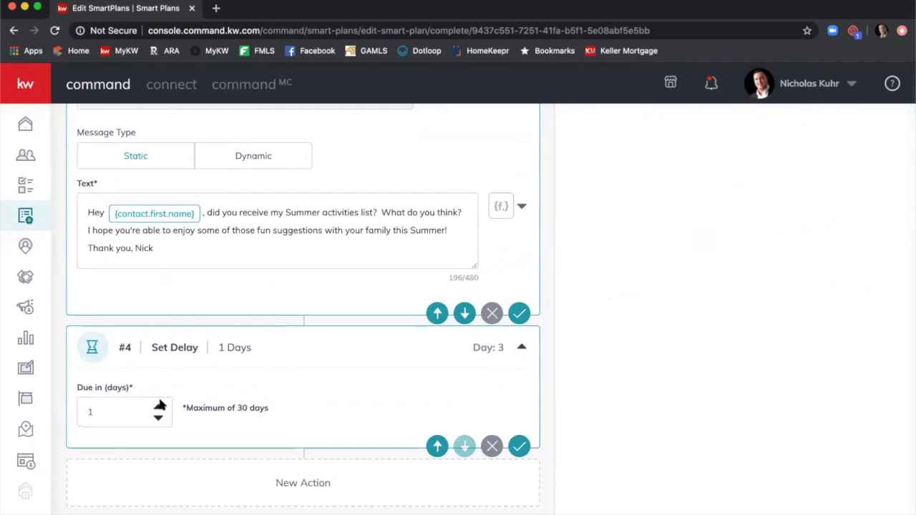
left_click(158, 407)
left_click(159, 408)
scroll(558, 388, "up", 15)
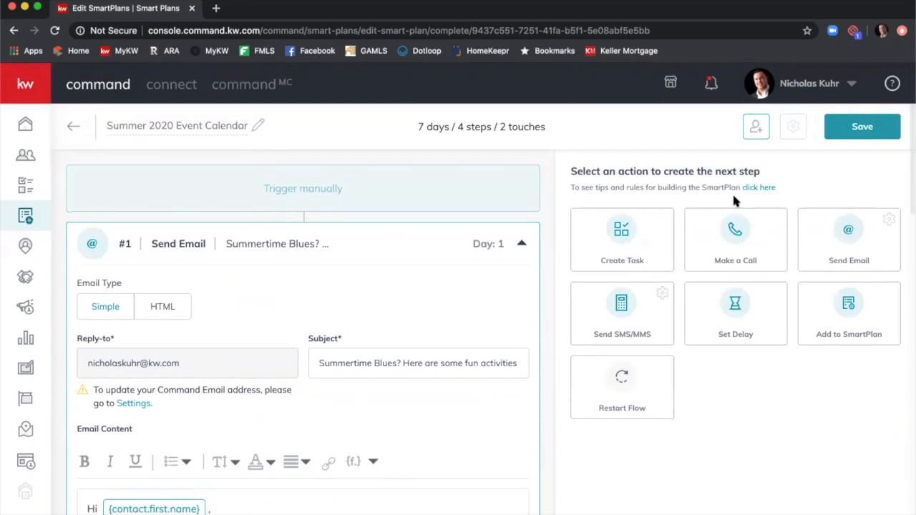
Add a blank Send Email step on day 7 after the delay.
left_click(850, 245)
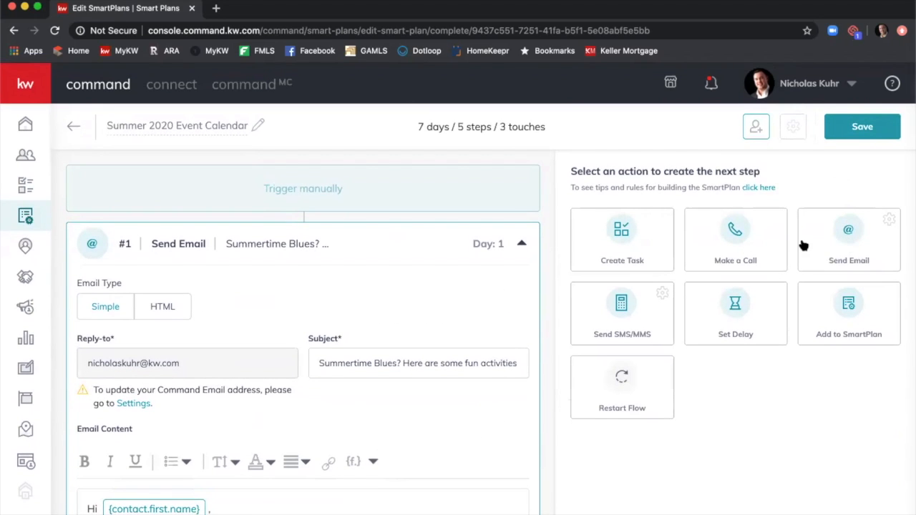
scroll(444, 403, "down", 3)
scroll(444, 403, "down", 10)
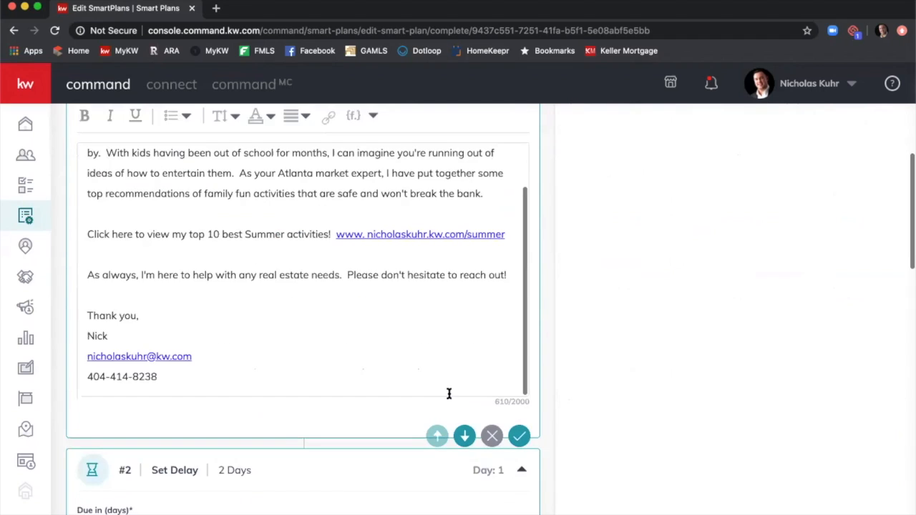
scroll(579, 386, "down", 7)
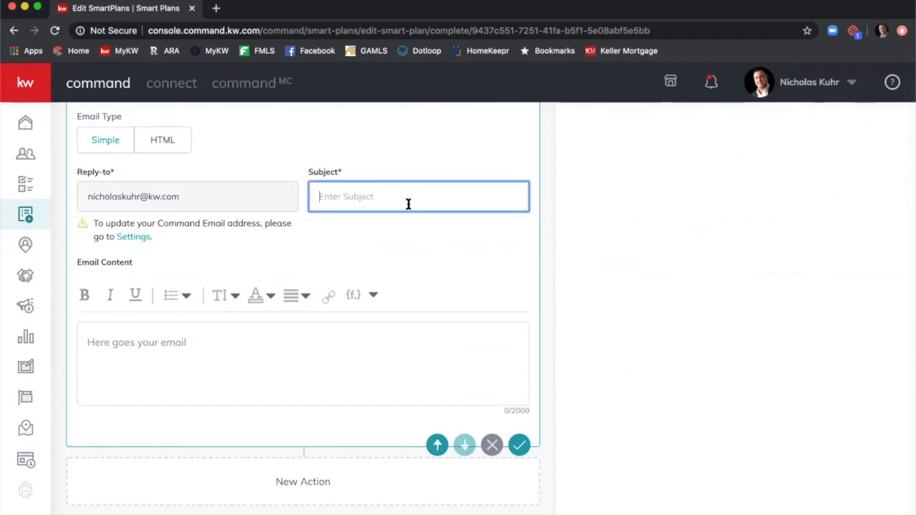
Give the email the subject 'Summer Discounts! Who doesn't love to save money!' and start the body 'Hi {contact.first.name}'.
left_click(406, 205)
type("Summer Discounts!  Who")
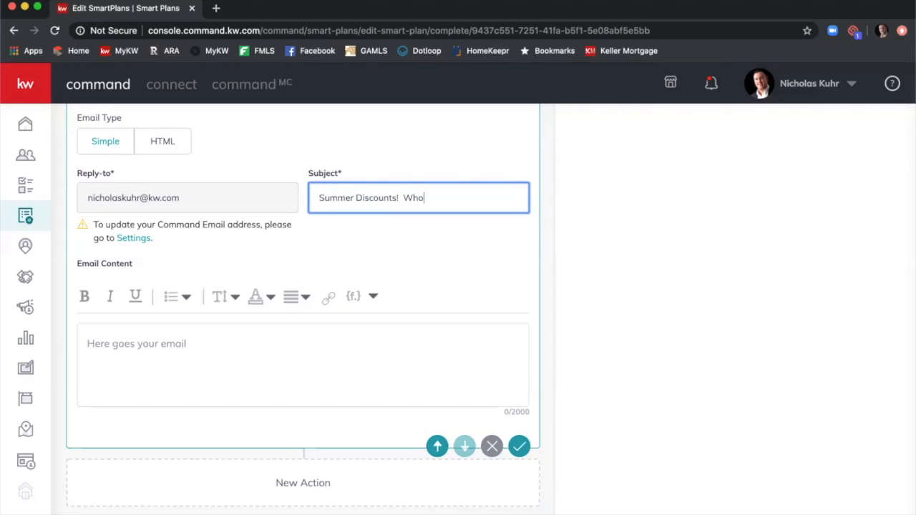
type(" deosesn't love to save money!")
left_click(233, 336)
type("Hi")
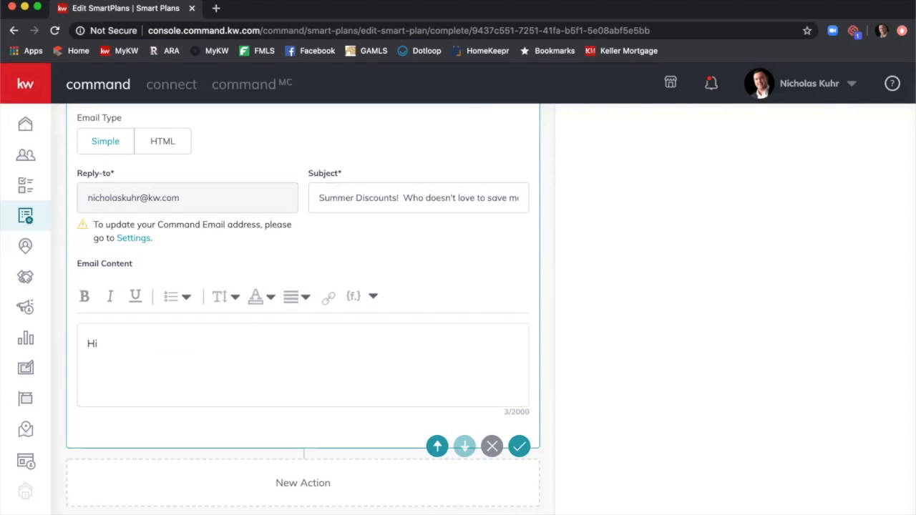
left_click(375, 297)
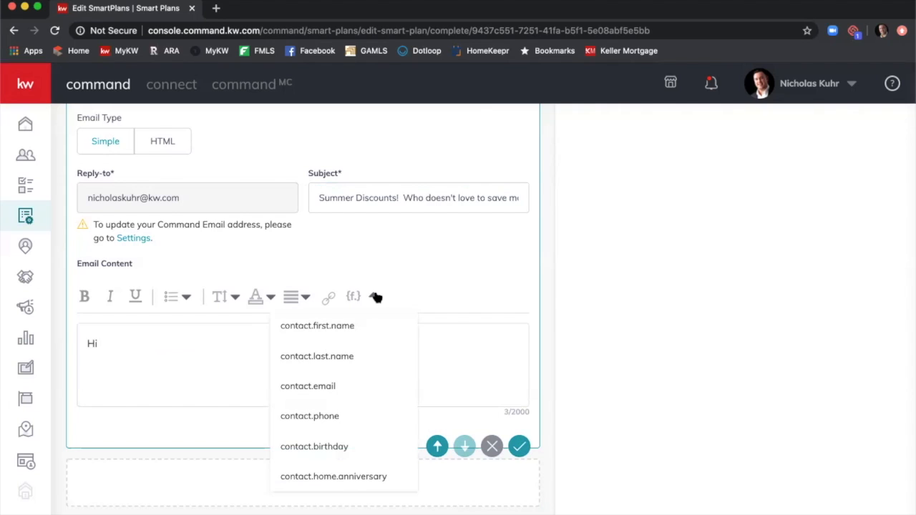
left_click(342, 324)
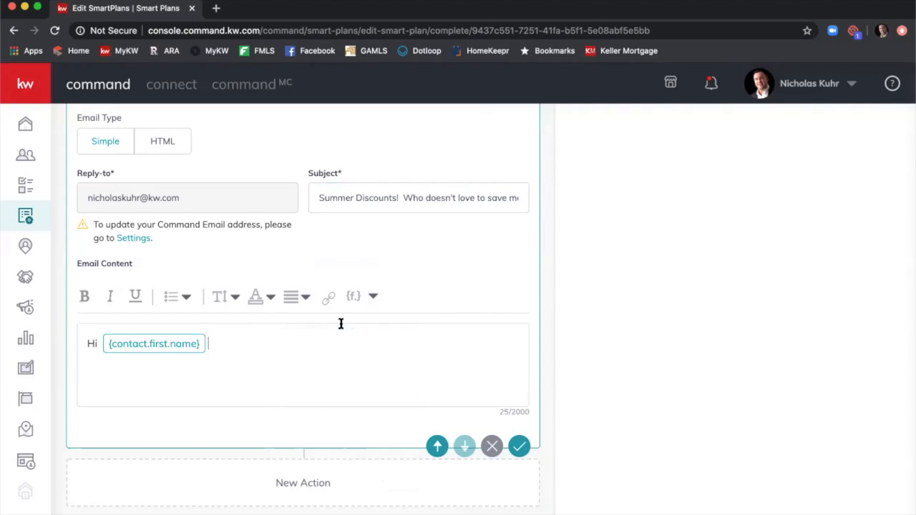
Write the paragraph about the organized spreadsheet of summertime entertainment and activity deals.
type(",")
key("Return")
type("I know how expensive ke")
key("BackSpace")
type("keeping y")
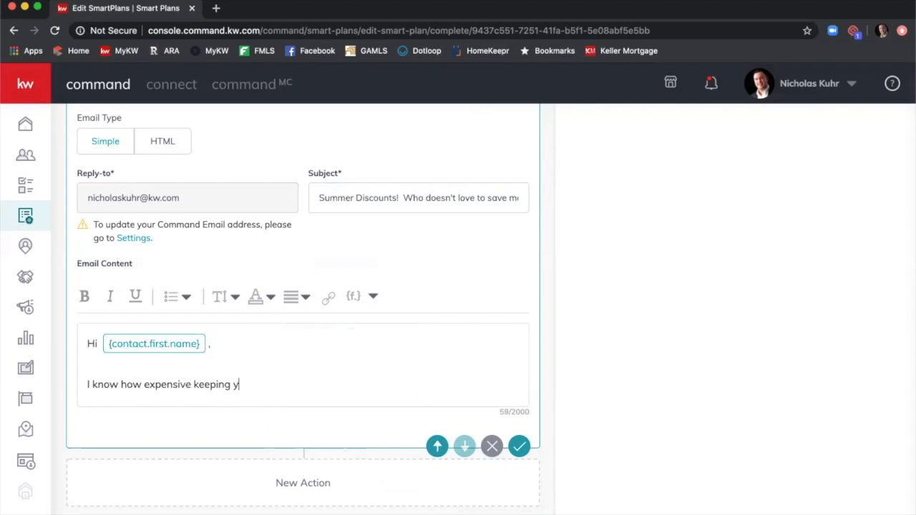
type("our kids buys can ghet")
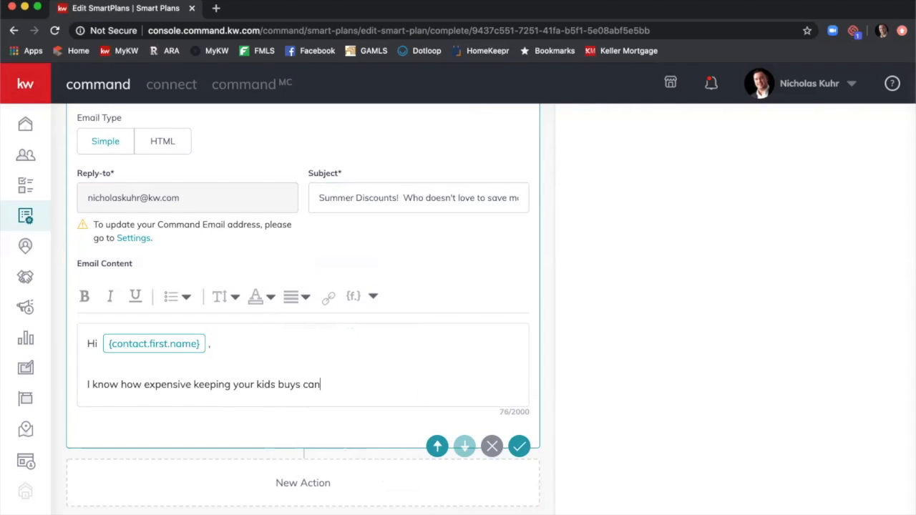
key("BackSpace")
key("BackSpace")
key("BackSpace")
type("et.")
type(", so ")
type("I've put t")
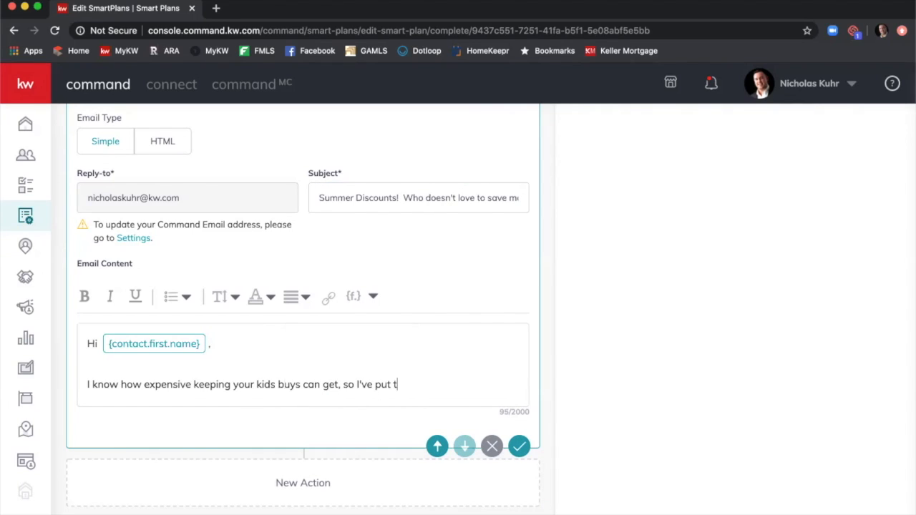
key("BackSpace")
type("organized a savings")
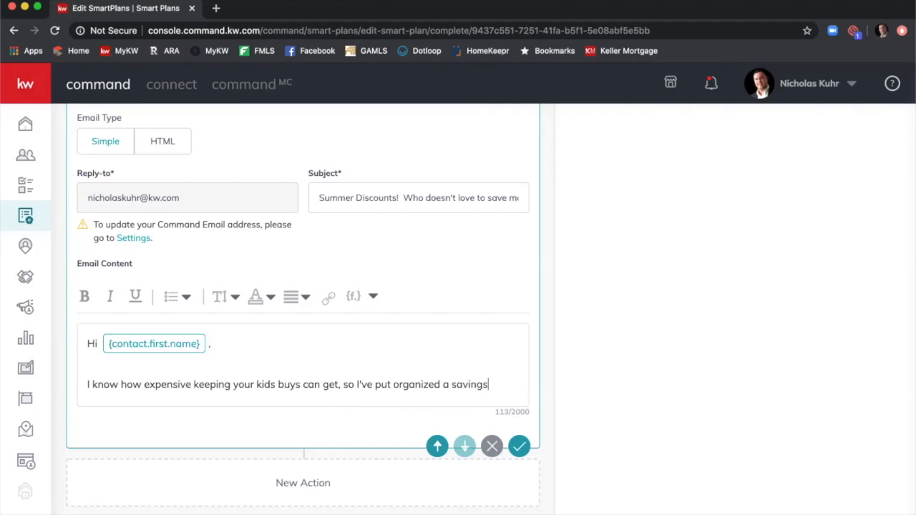
key("BackSpace")
key("BackSpace")
key("BackSpace")
key("BackSpace")
key("BackSpace")
key("BackSpace")
type("spreas")
key("BackSpace")
key("BackSpace")
type("adsheet wi")
key("BackSpace")
key("BackSpace")
type("with some great ")
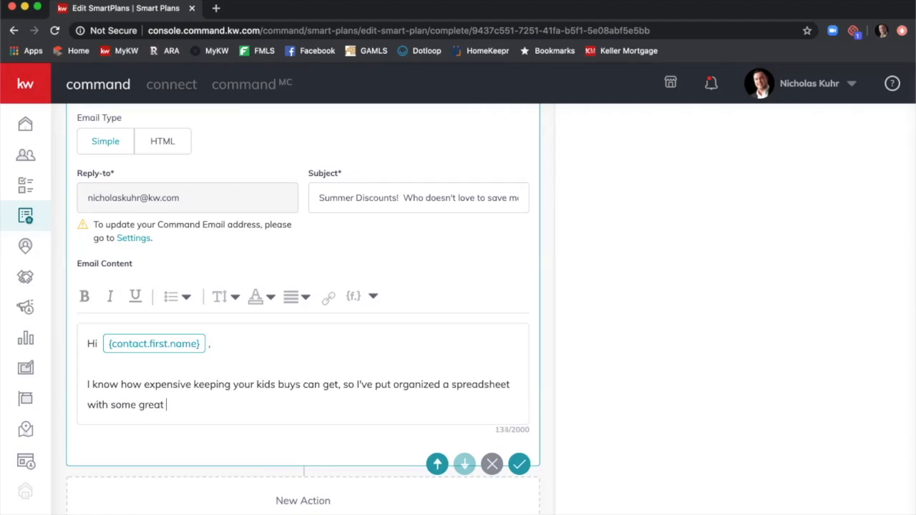
type("deals on all your summertime en")
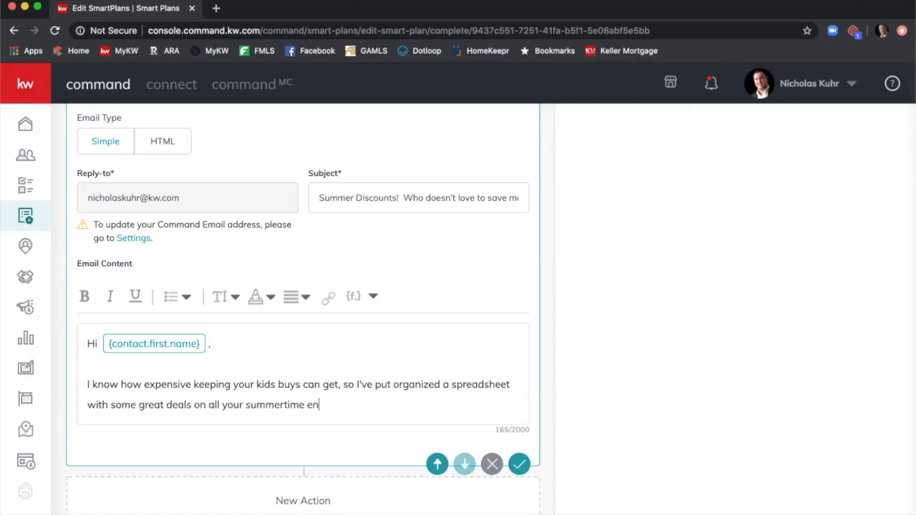
type("tertainment and ")
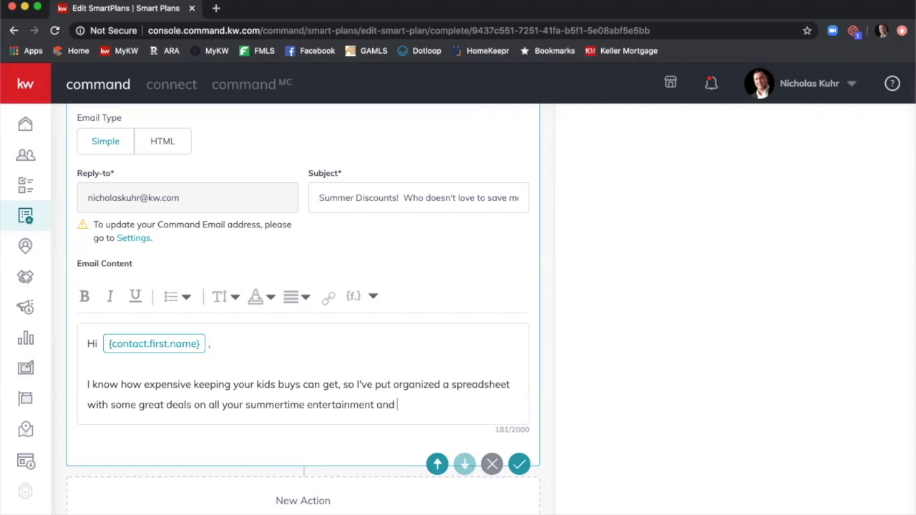
type("activities.  Click on the ")
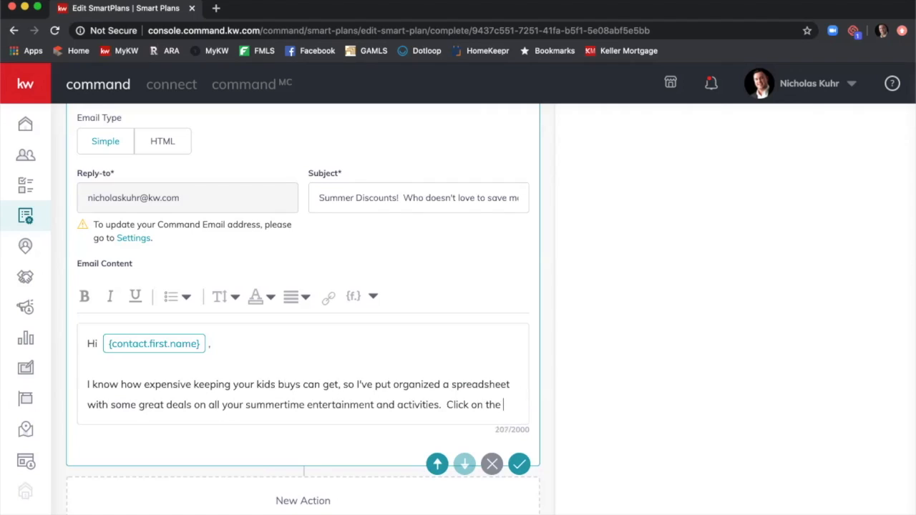
type("below to see how")
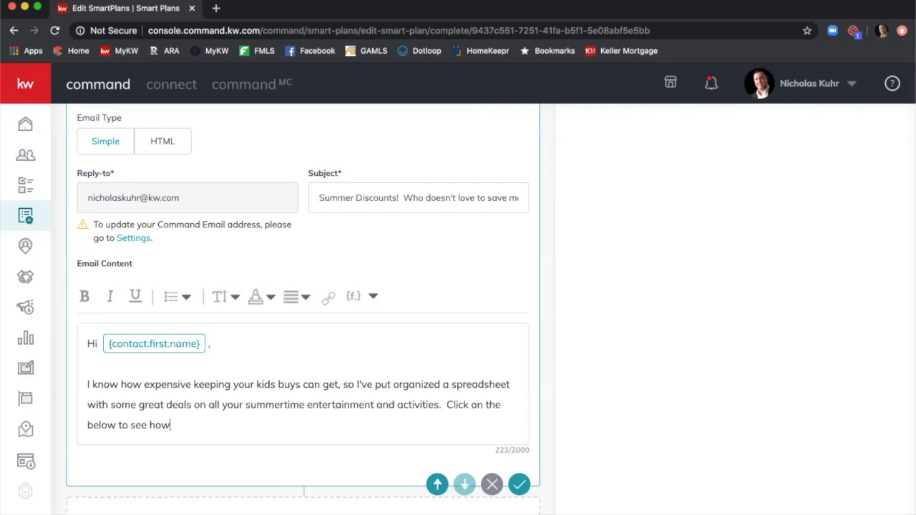
type(" you can se")
type("ave y")
key("BackSpace")
type("hund")
type("reds this mont")
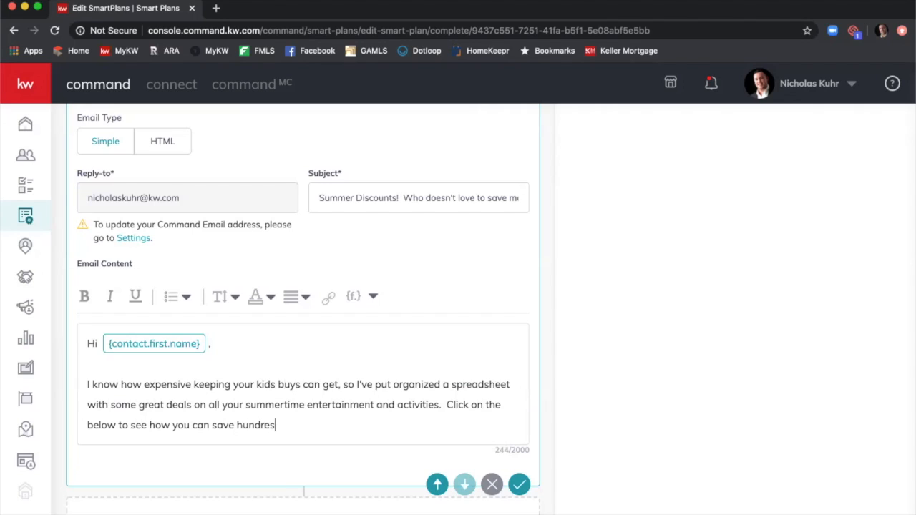
type("h and making")
key("BackSpace")
key("BackSpace")
key("BackSpace")
type("e you kids smile in the process!")
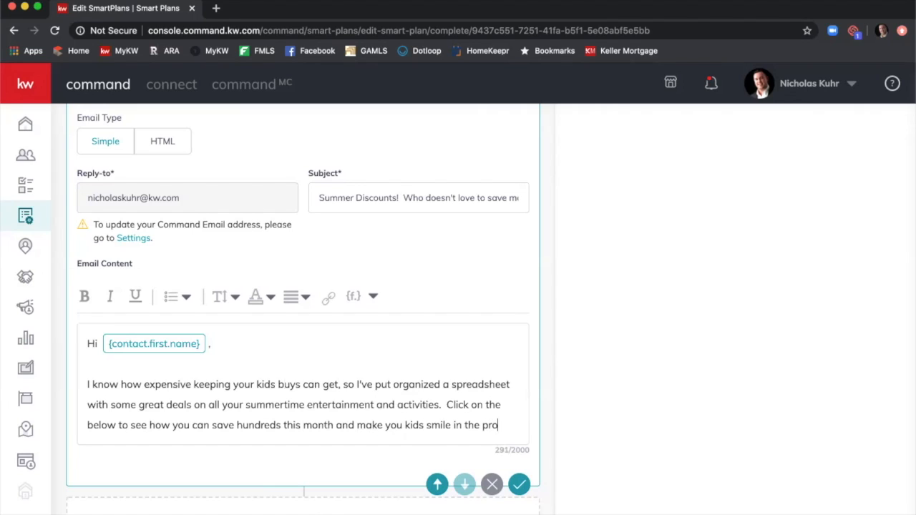
key("Return")
key("Return")
Add the agent's /summerdeals web address and make it a link to that page.
type("www.nicholas.ku")
key("BackSpace")
key("BackSpace")
key("BackSpace")
key("BackSpace")
type("kuhr.kw.com/summerdeals")
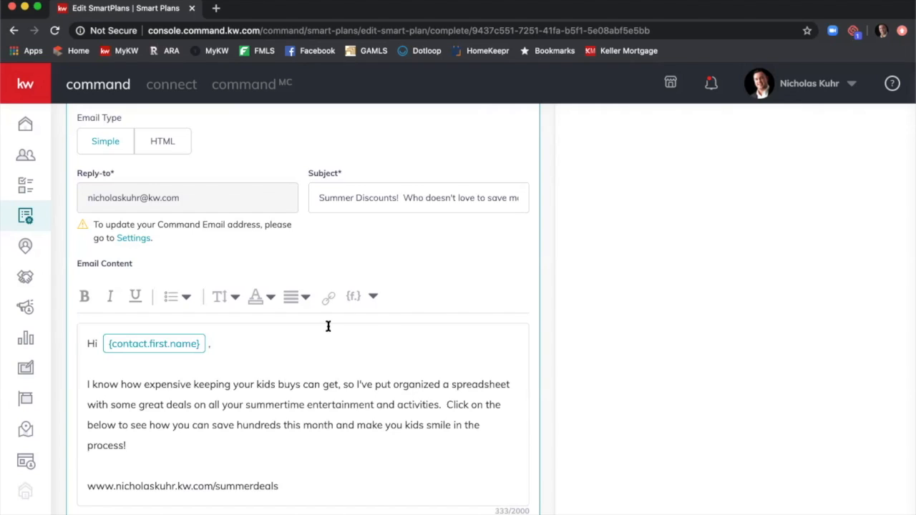
scroll(344, 343, "down", 3)
left_click_drag(313, 383, 78, 385)
key("ctrl+c")
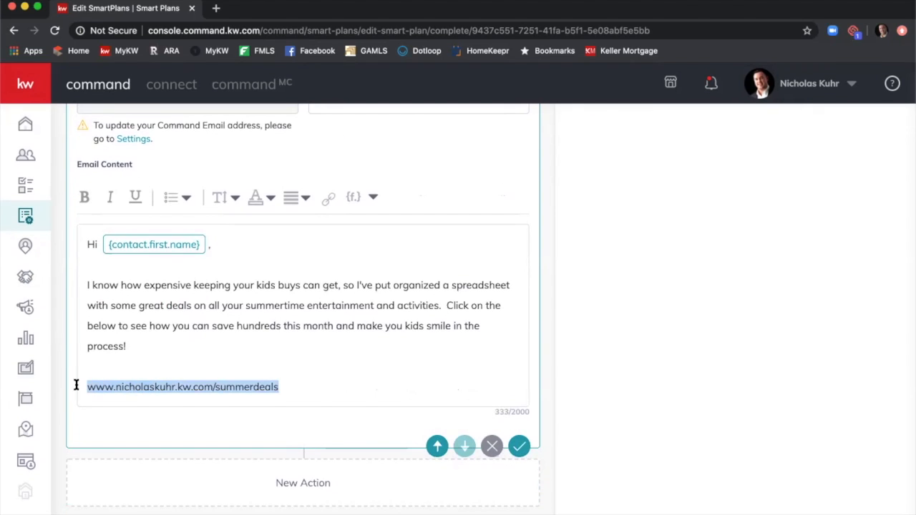
left_click(331, 199)
left_click(326, 284)
key("ctrl+v")
left_click(319, 323)
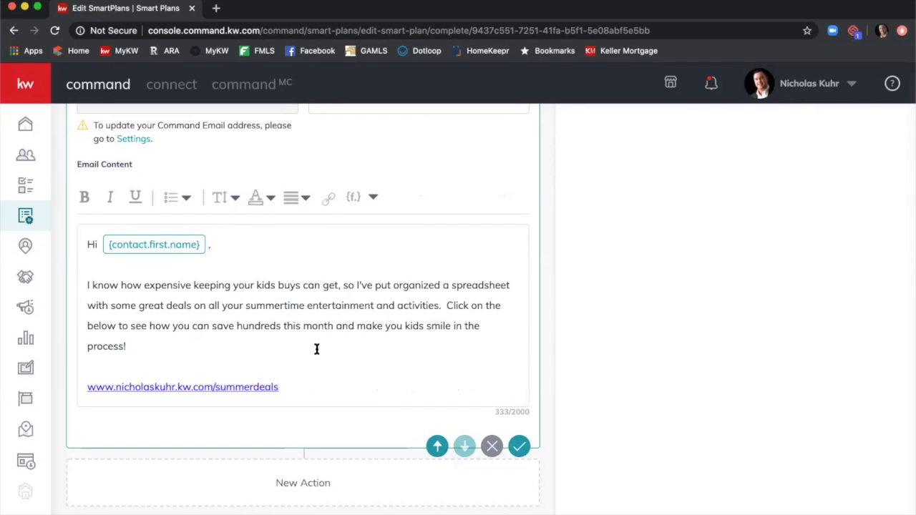
Add 'Please let me know how I can help you with any real estate needs!' and 'Thank you,'.
left_click(327, 388)
key("Return")
key("Return")
type("Please let me know how I can help you wit")
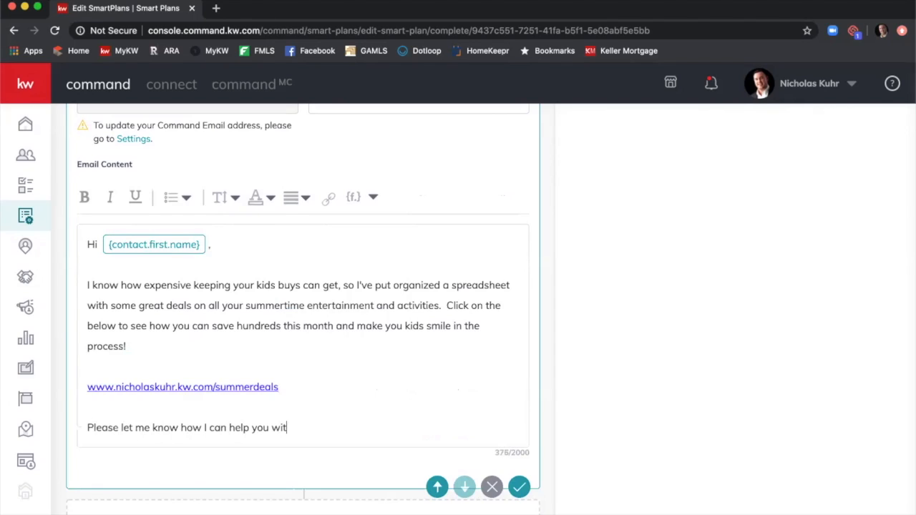
type("h any real estate needs!")
key("Return")
key("Return")
type("Tha")
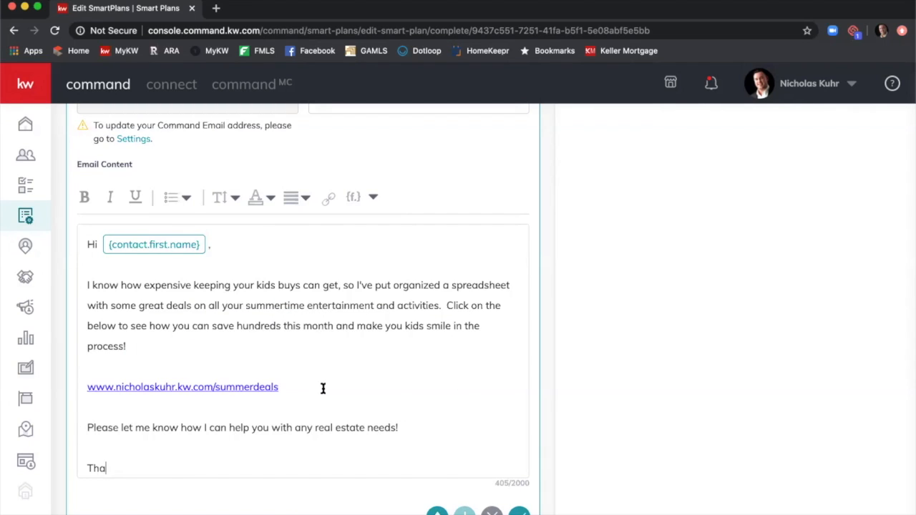
type("nk you,")
Add the signature with the agent's name, e-mail and phone number, then save the email step.
key("Return")
type("Nick")
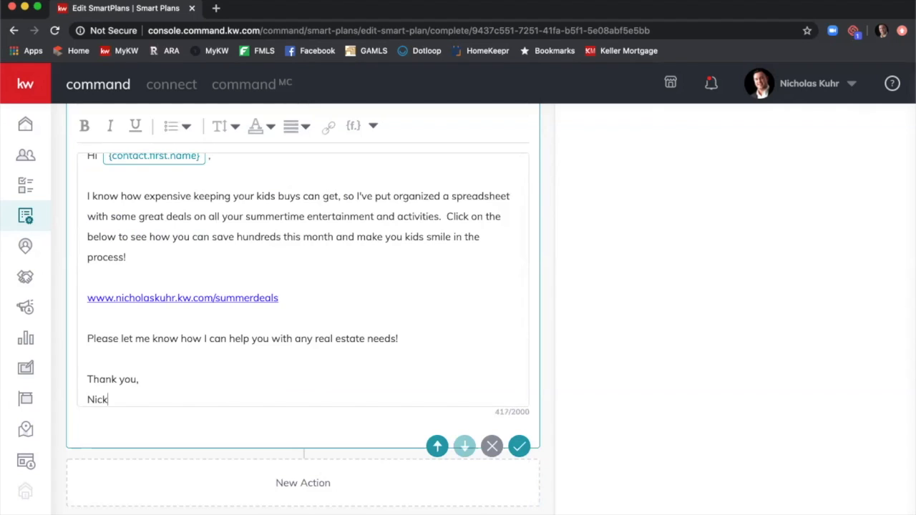
key("Return")
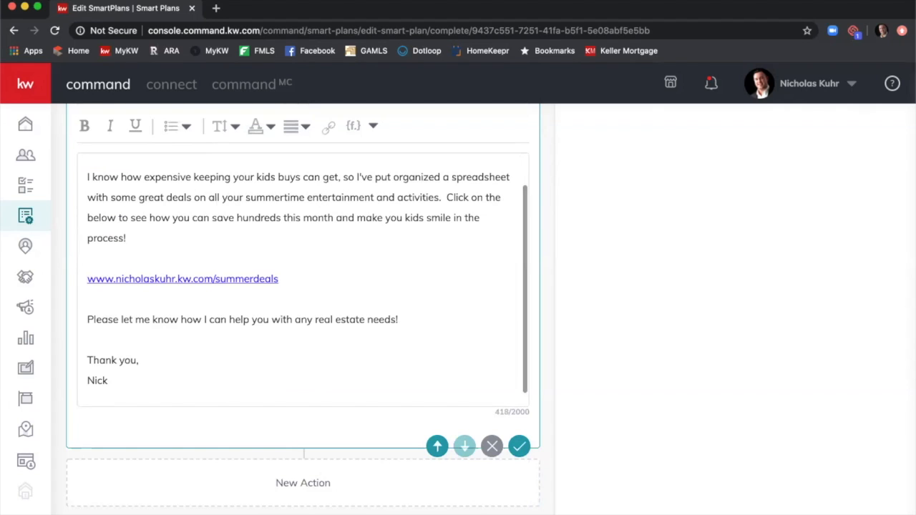
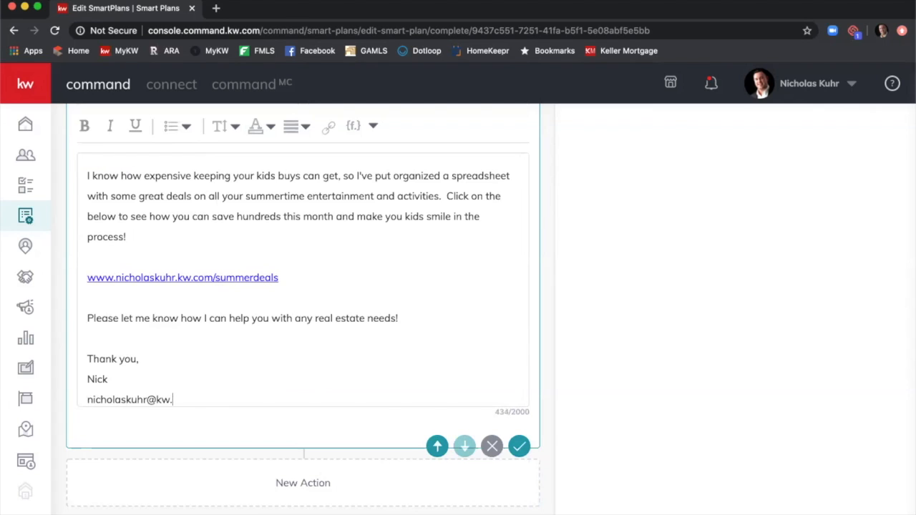
key("Return")
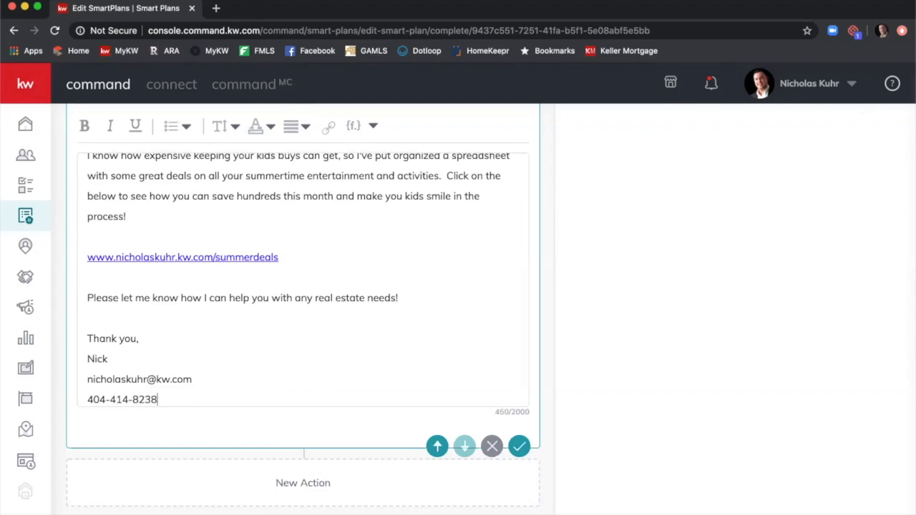
left_click(520, 447)
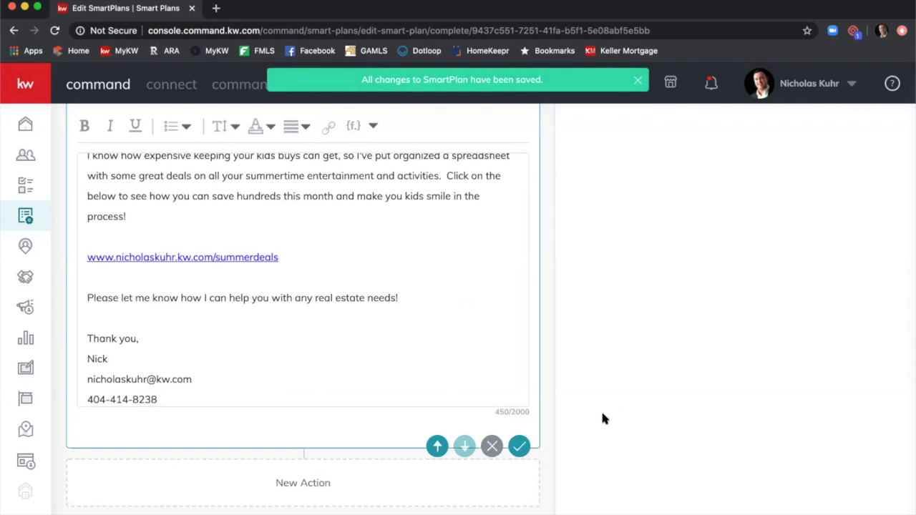
Add a 5-day Set Delay step after the discounts email and save it.
scroll(601, 408, "up", 10)
scroll(613, 420, "up", 10)
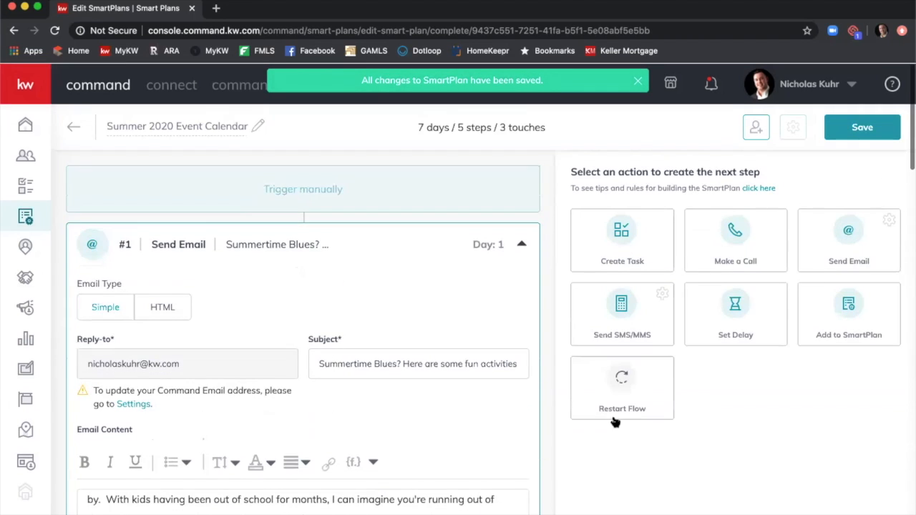
left_click(736, 313)
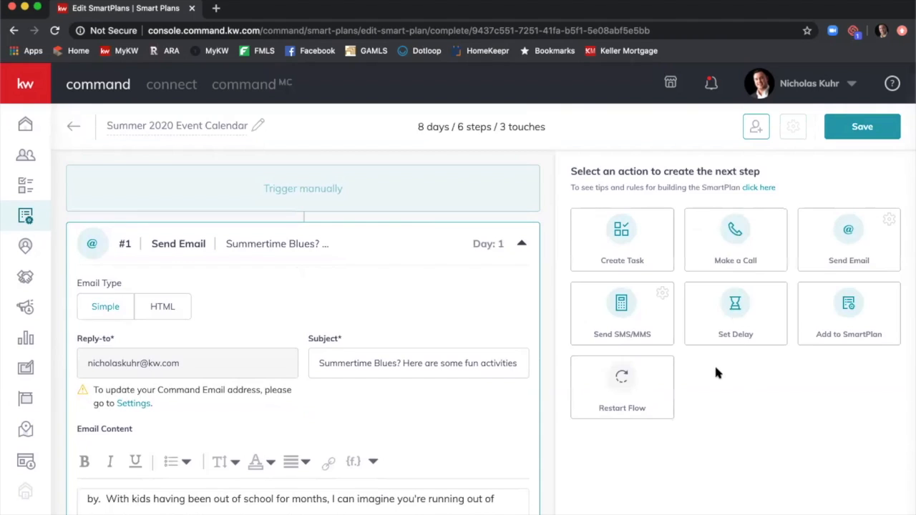
scroll(714, 363, "down", 10)
scroll(692, 362, "down", 15)
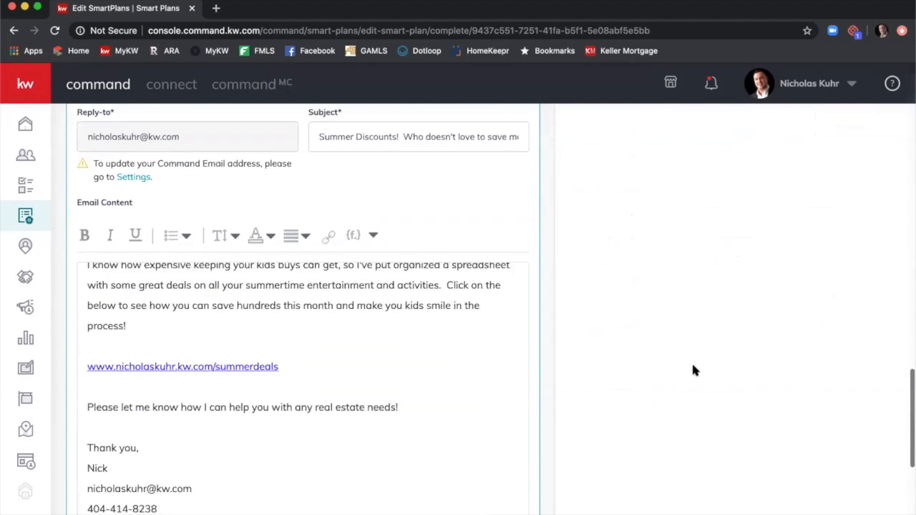
left_click(158, 407)
left_click(159, 407)
left_click(158, 407)
left_click(158, 408)
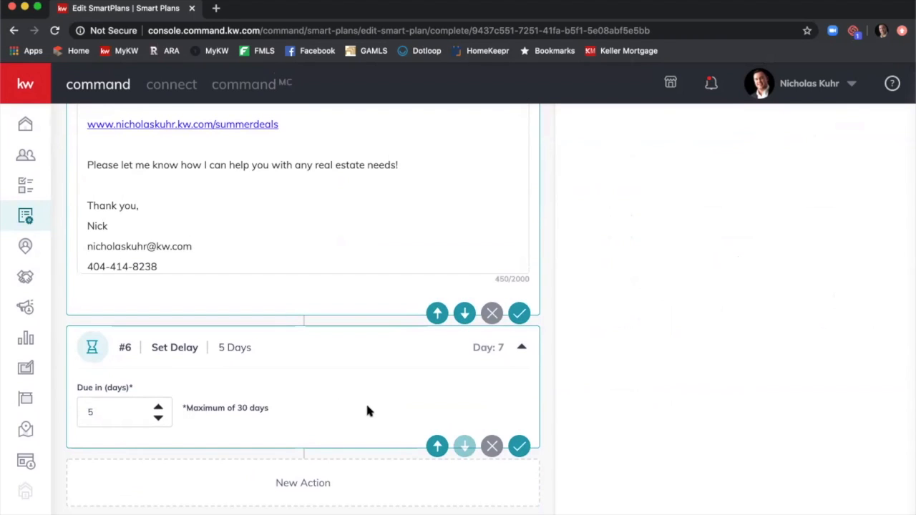
left_click(519, 446)
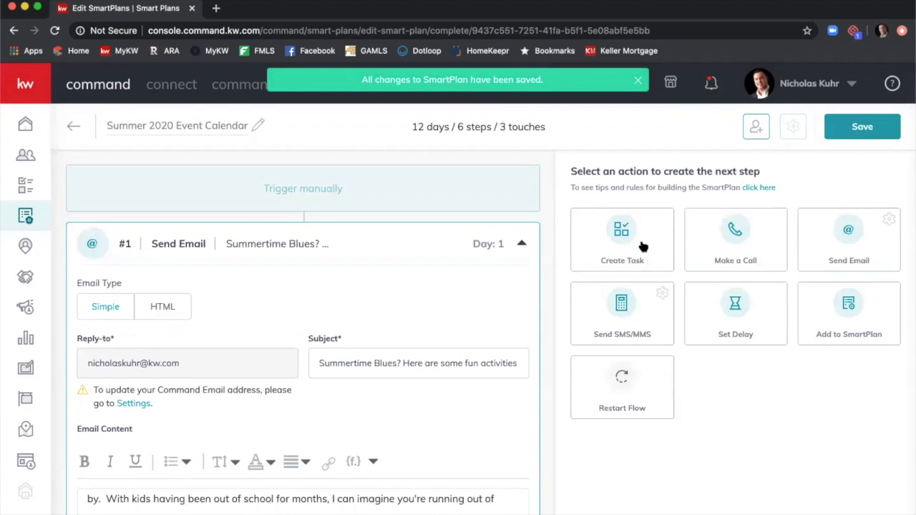
Type 'Call' as the task name and insert the contact's first and last name fields.
scroll(530, 275, "down", 10)
scroll(573, 327, "down", 15)
scroll(567, 340, "down", 10)
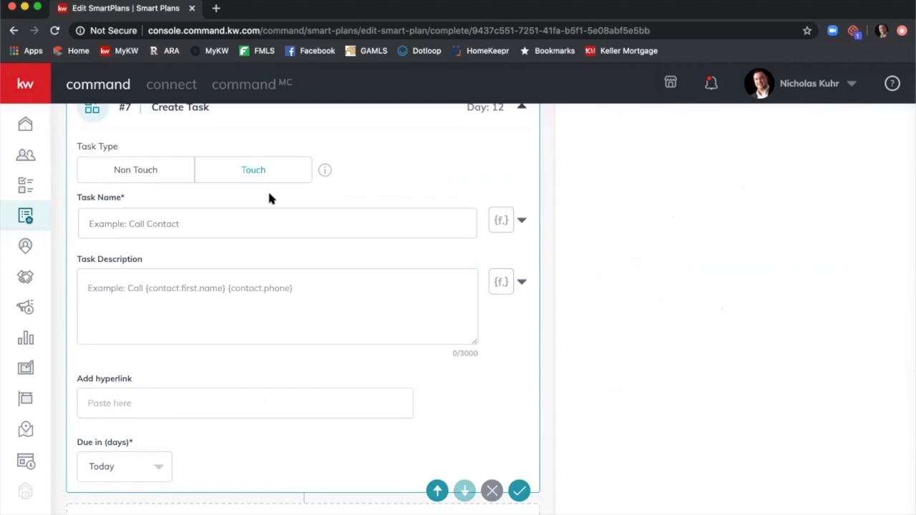
scroll(279, 208, "up", 1)
left_click(297, 229)
type("Call")
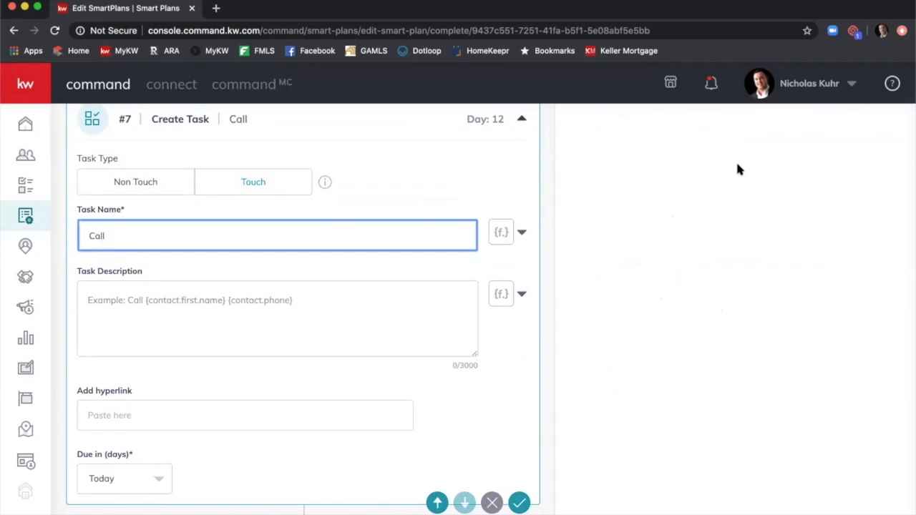
left_click(523, 235)
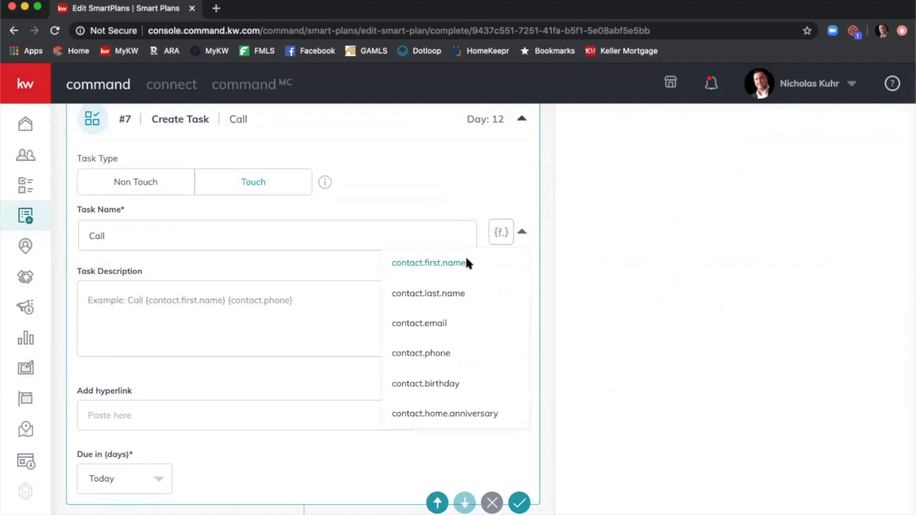
left_click(467, 263)
left_click(522, 234)
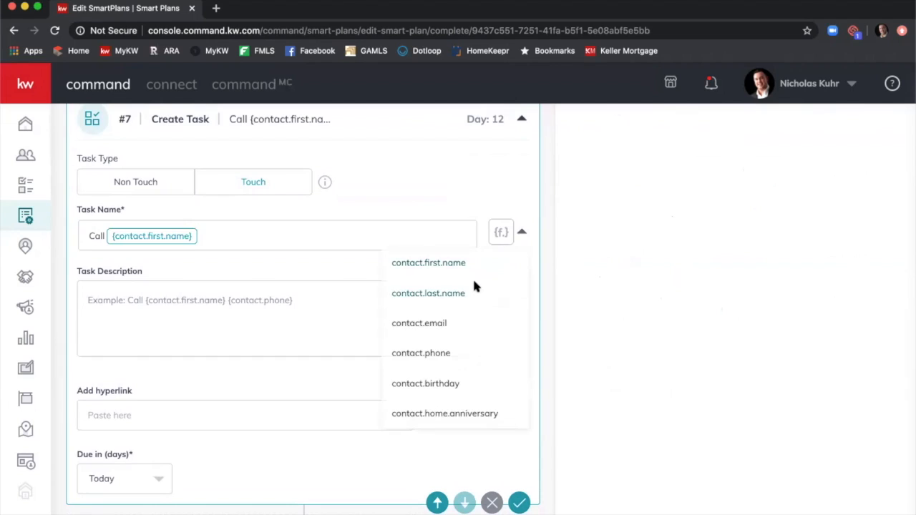
left_click(472, 292)
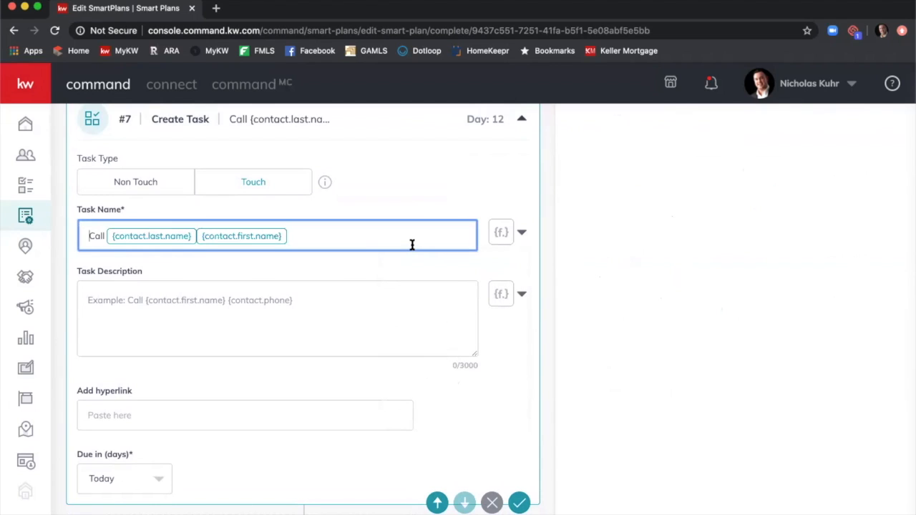
Redo the task name as 'Call' with the contact's first name, last name and phone fields.
key("super+a")
key("BackSpace")
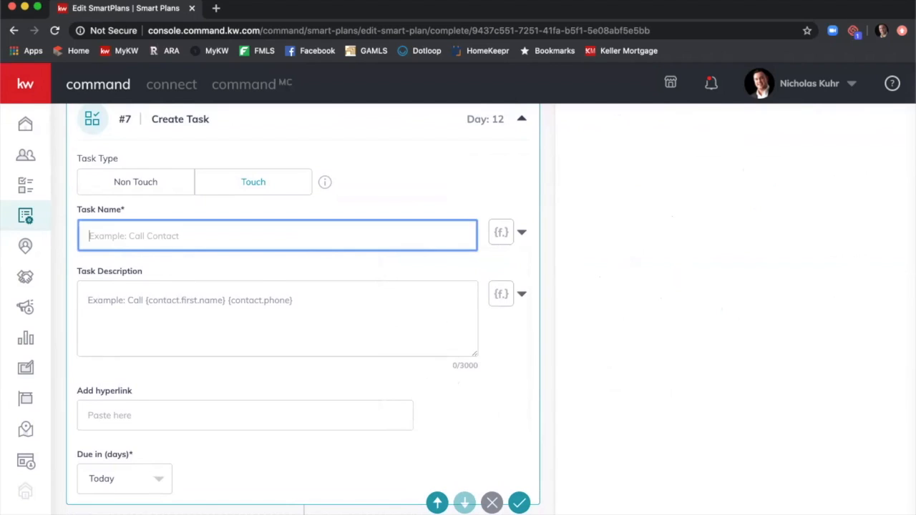
type("Call")
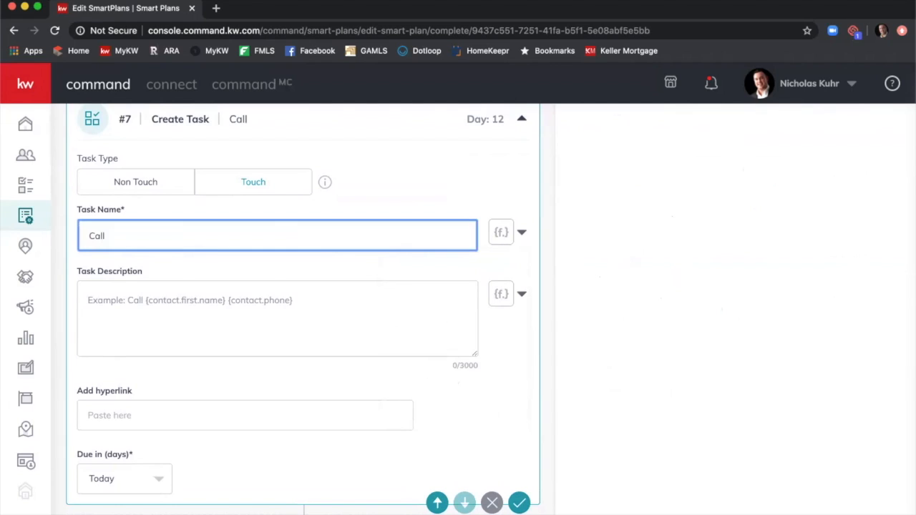
left_click(521, 233)
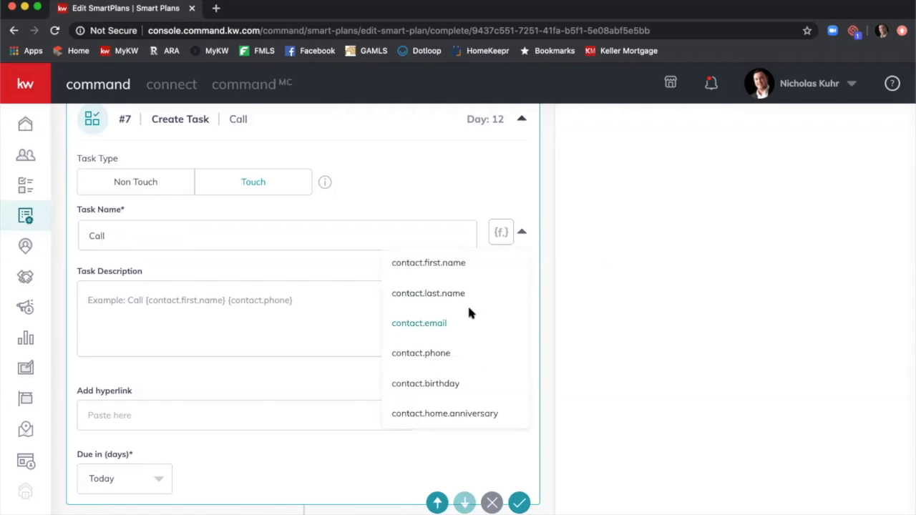
left_click(455, 351)
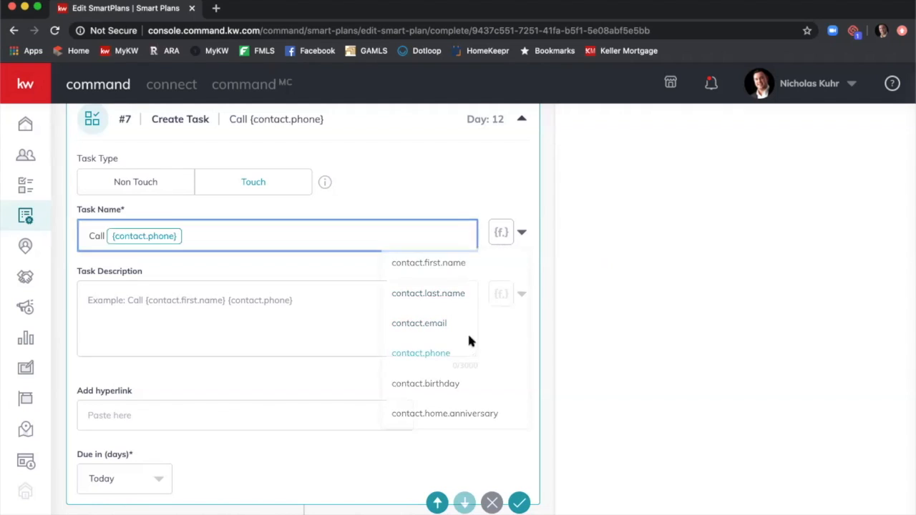
left_click(509, 241)
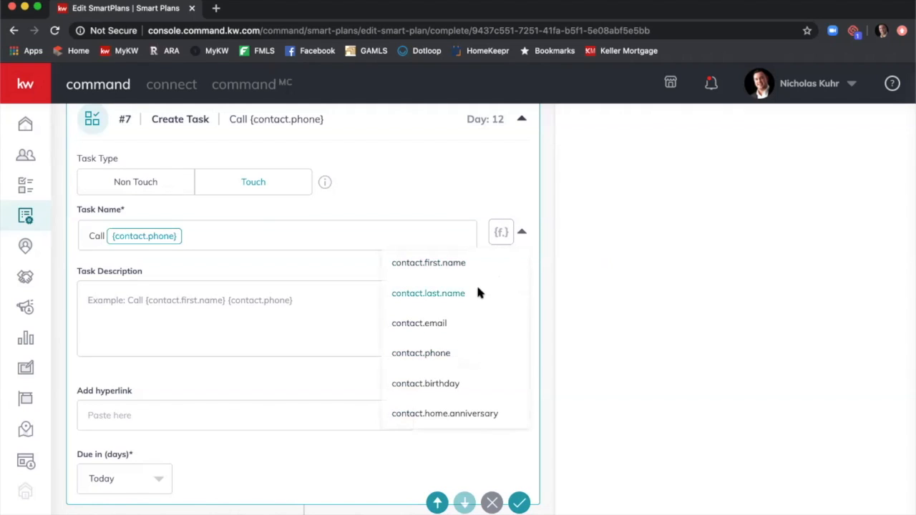
left_click(477, 290)
left_click(502, 235)
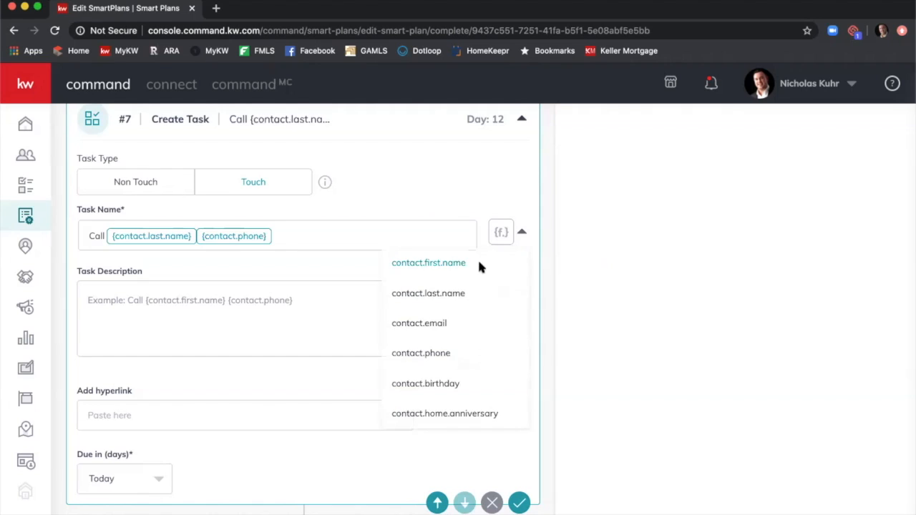
left_click(479, 265)
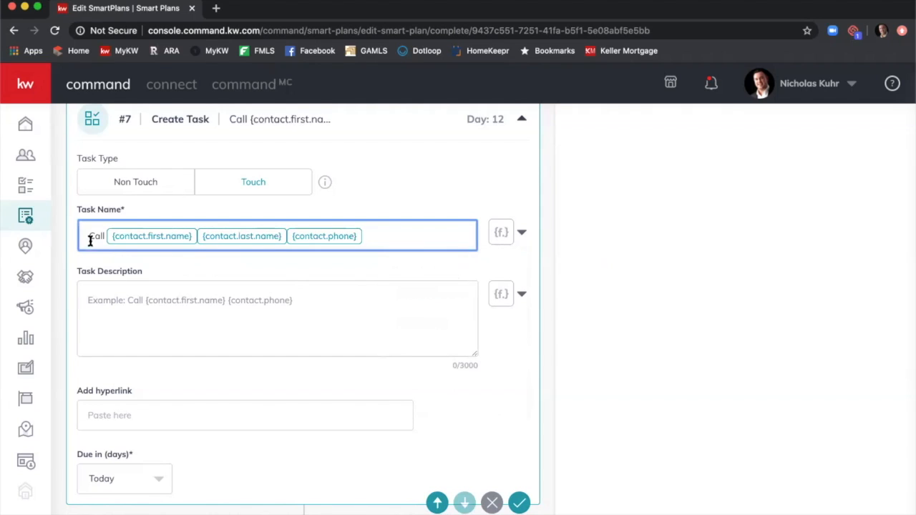
left_click(325, 291)
Describe the task: call the contact by name and phone to check on summer plans and real estate needs.
type("V")
key("BackSpace")
type("Call")
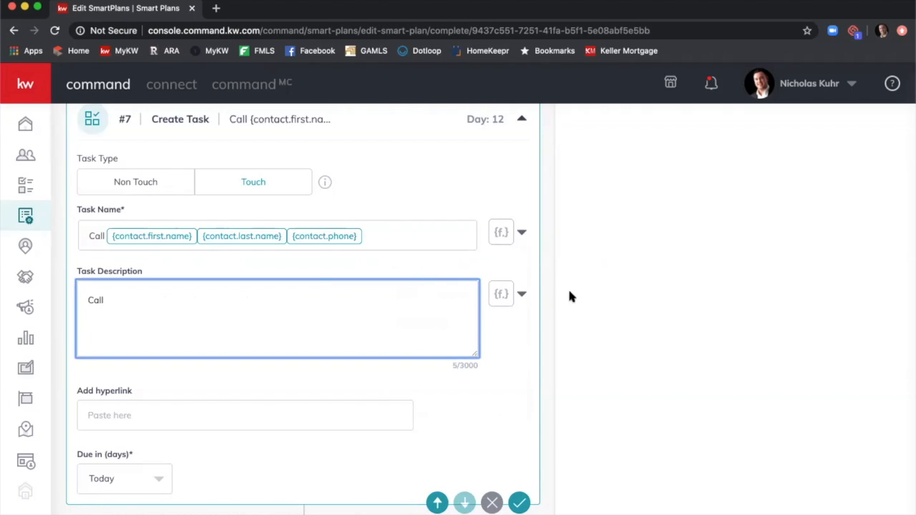
left_click(501, 294)
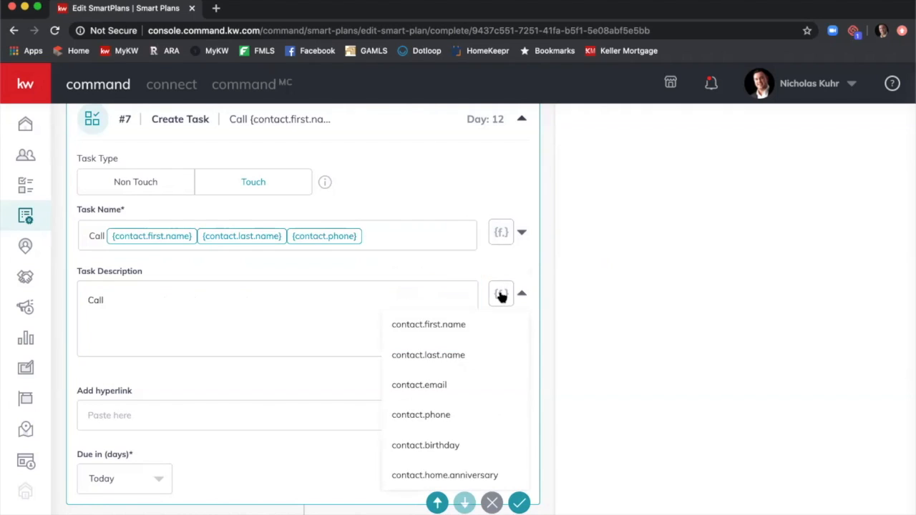
left_click(457, 326)
left_click(505, 299)
left_click(462, 345)
left_click(501, 296)
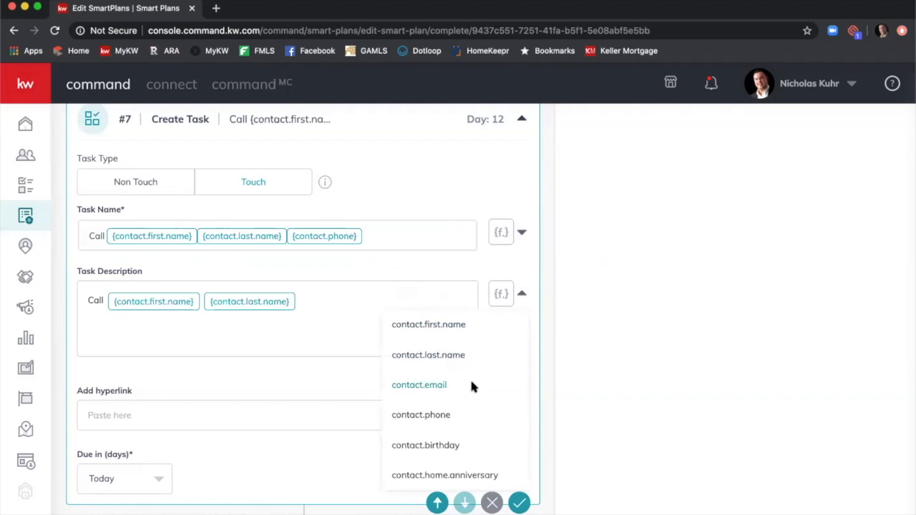
left_click(449, 413)
type("to see how their summer is going.")
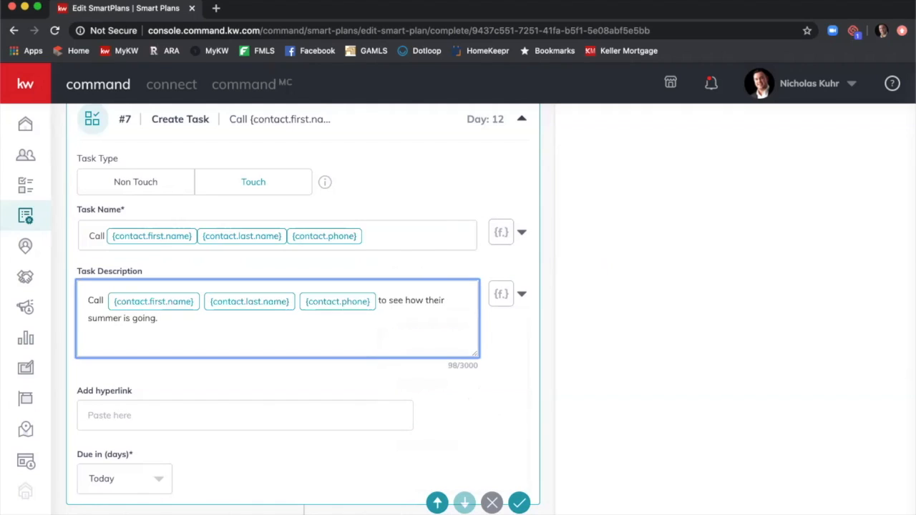
type("  Aal hpw t")
key("BackSpace")
key("BackSpace")
key("BackSpace")
key("BackSpace")
key("BackSpace")
key("BackSpace")
key("BackSpace")
type("k how you can help with their plans and any real estate needs.")
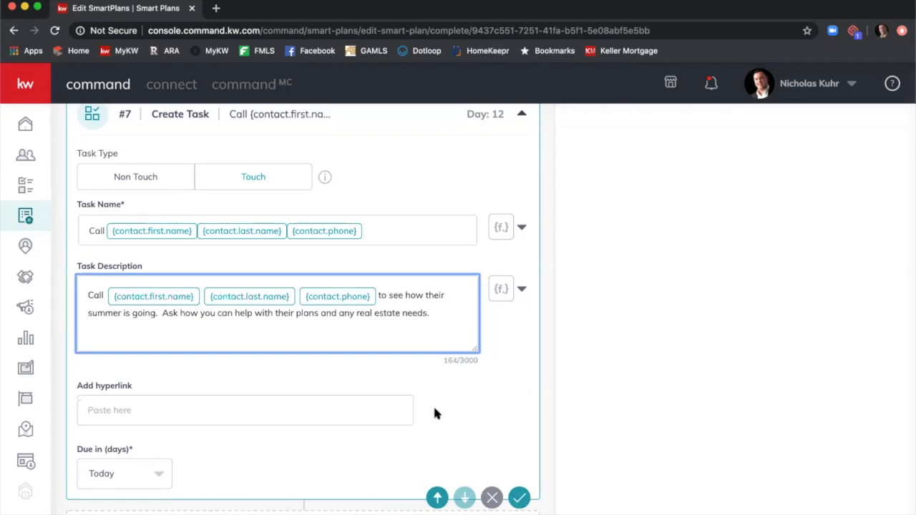
Make the call task due in 2 days and save it.
scroll(446, 415, "down", 1)
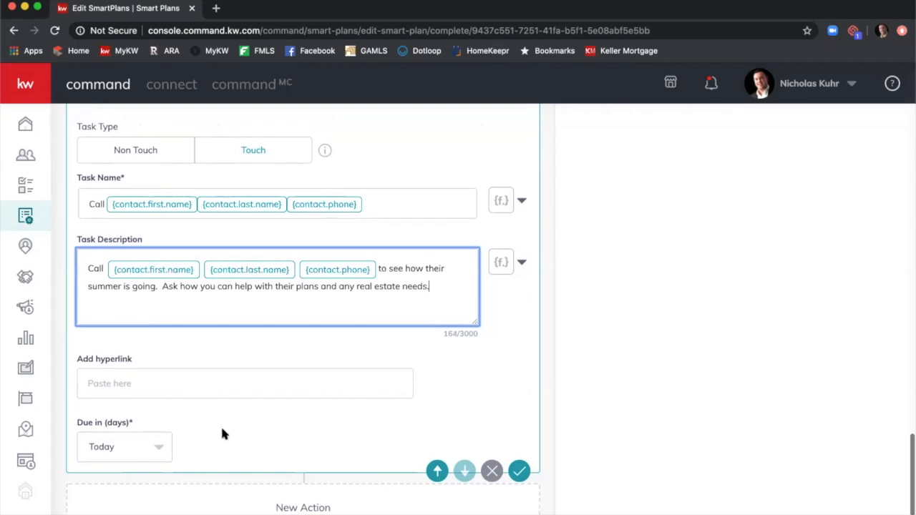
left_click(157, 449)
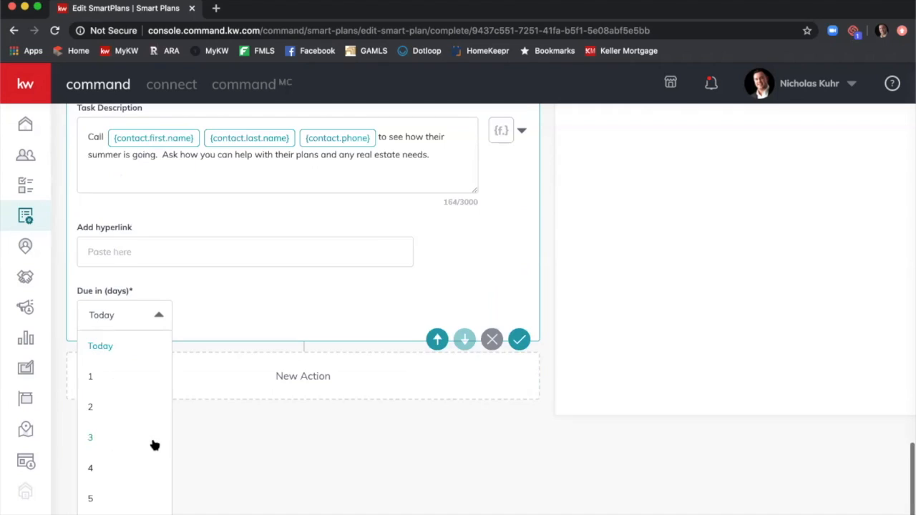
left_click(120, 404)
left_click(516, 450)
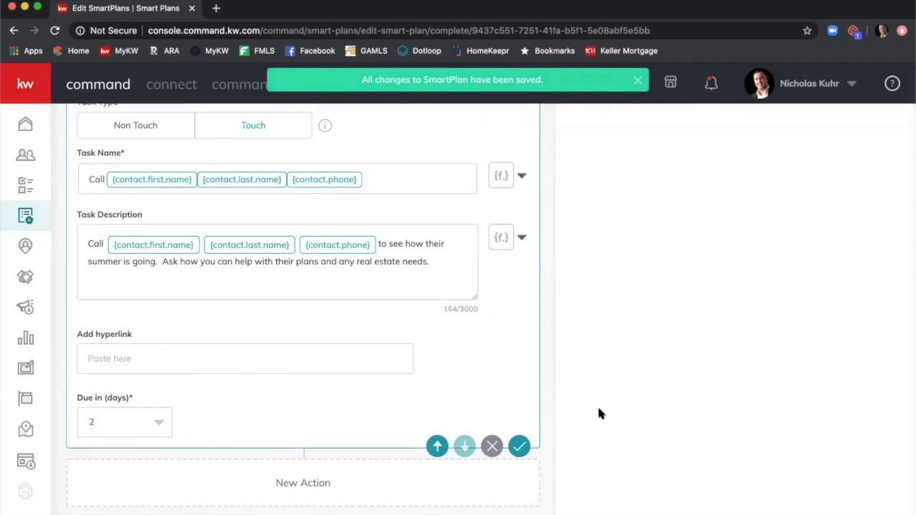
scroll(599, 407, "up", 20)
scroll(602, 408, "up", 15)
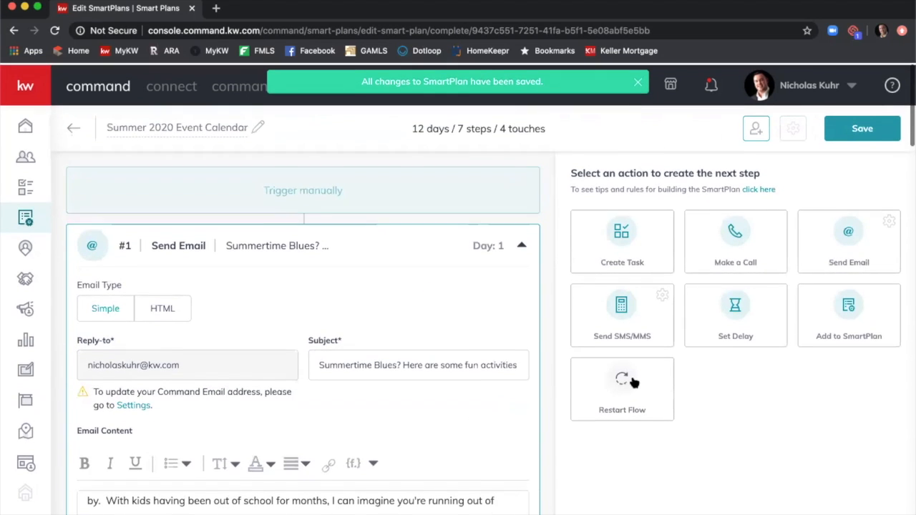
Insert a Set Delay step #8 with Due in set to 25 days and save it.
left_click(748, 304)
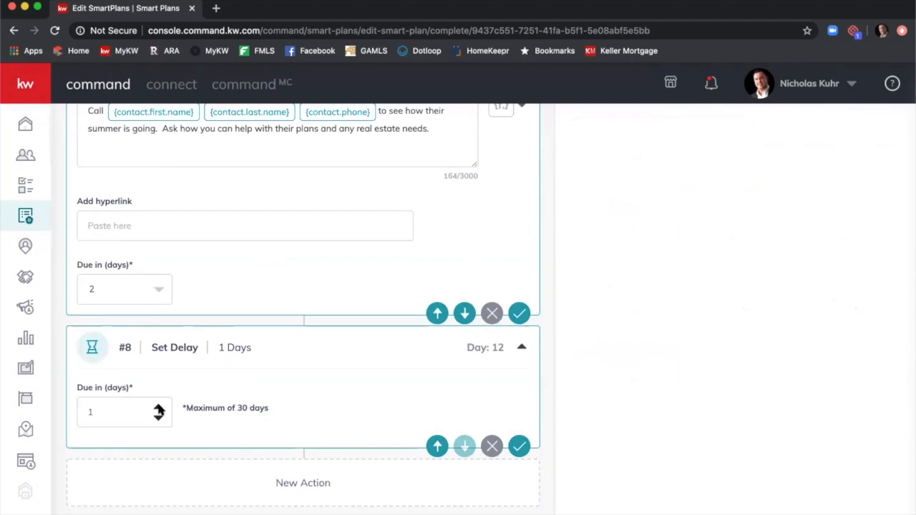
left_click(158, 408)
left_click(158, 408)
left_click_drag(112, 414, 72, 415)
type("25")
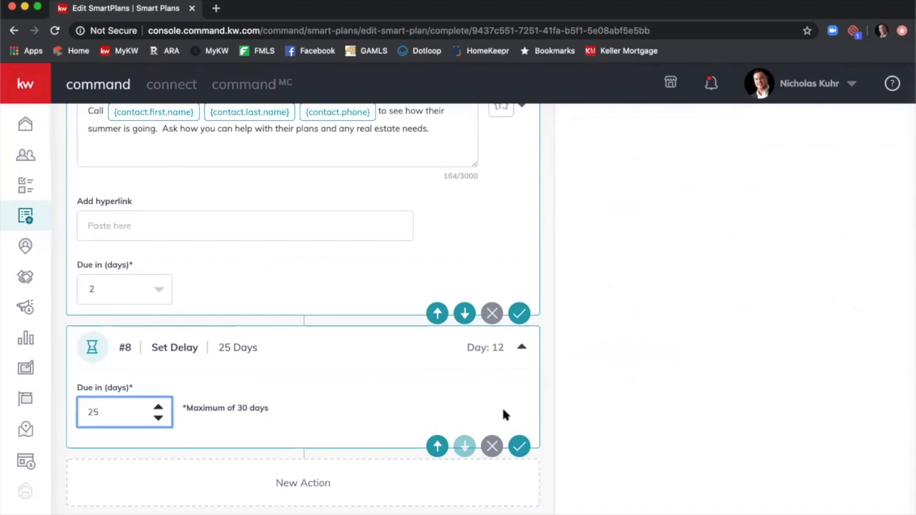
left_click(519, 446)
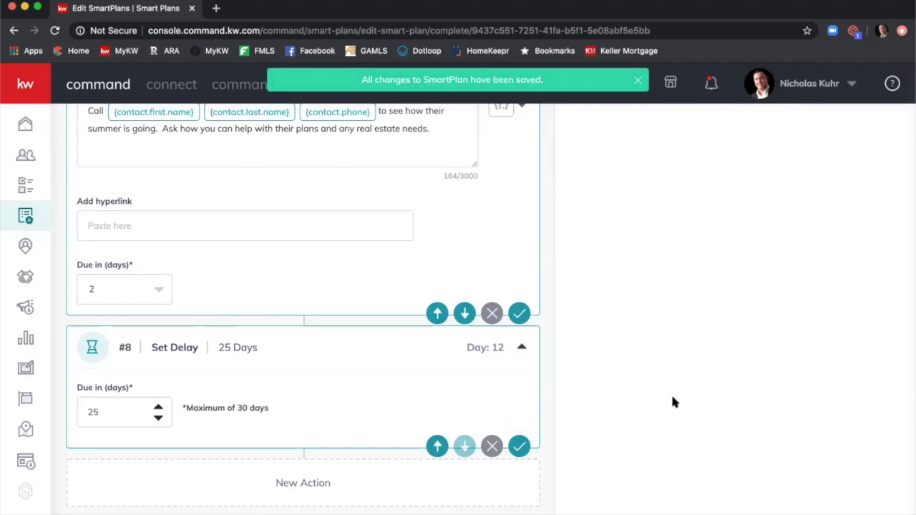
Enter 'End of Summer Party!' as the subject of the new #9 Send Email step.
scroll(684, 383, "up", 15)
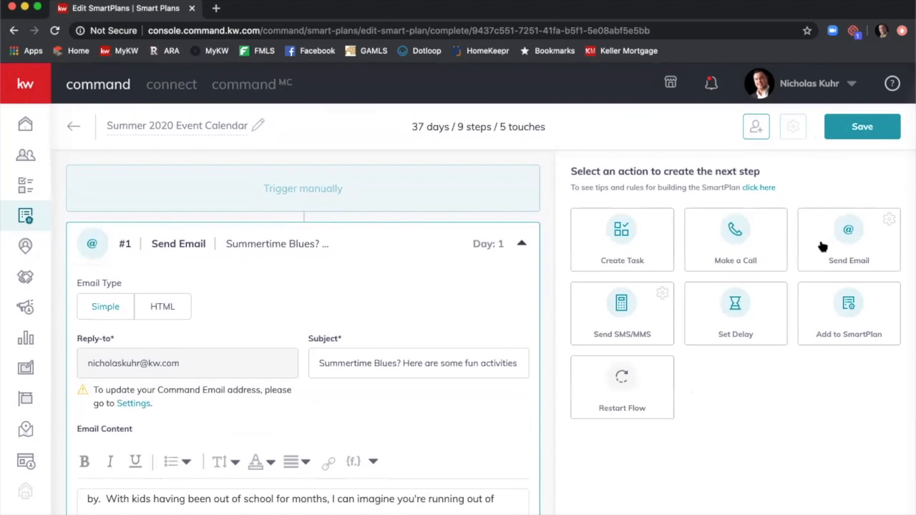
scroll(708, 278, "down", 12)
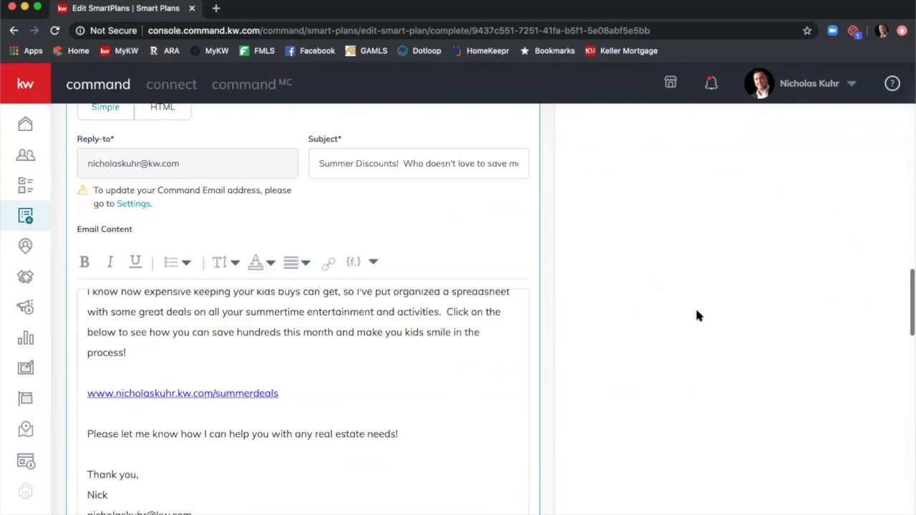
scroll(680, 313, "down", 8)
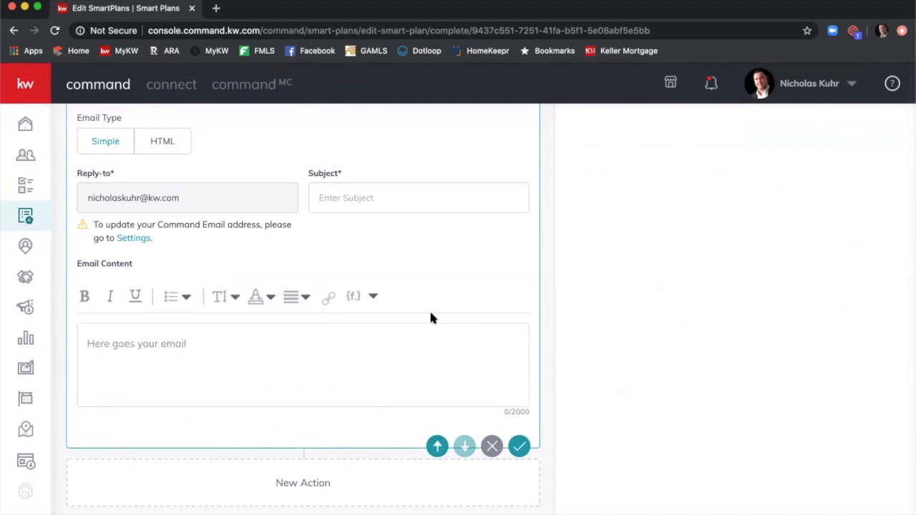
left_click(421, 200)
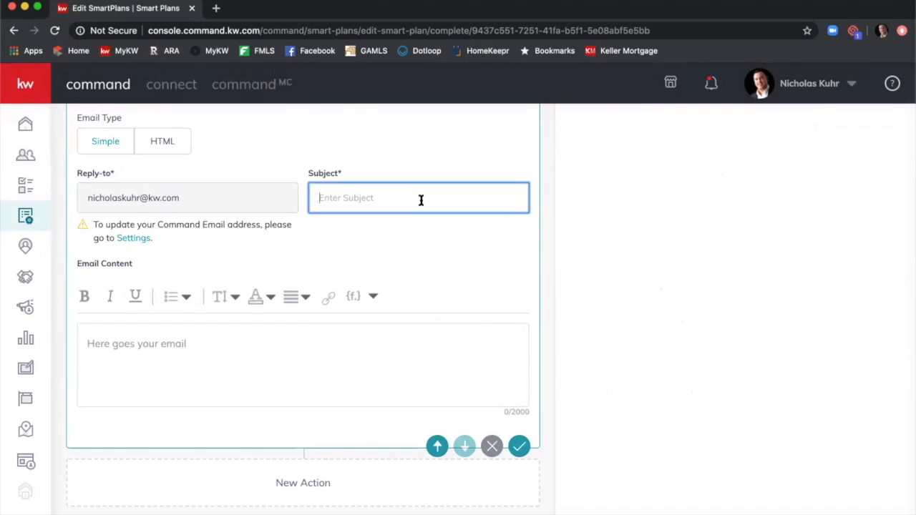
type("Summer Blow")
key("BackSpace")
key("BackSpace")
key("BackSpace")
key("BackSpace")
key("BackSpace")
key("BackSpace")
type("End of Summer Bl")
type("owout")
key("BackSpace")
key("BackSpace")
key("BackSpace")
key("BackSpace")
key("BackSpace")
type("Party!")
Open the body with 'Hey {contact.first.name},' and 'I'm throwing a huge party to celebrate another amazing summer'.
left_click(329, 340)
type("Hey")
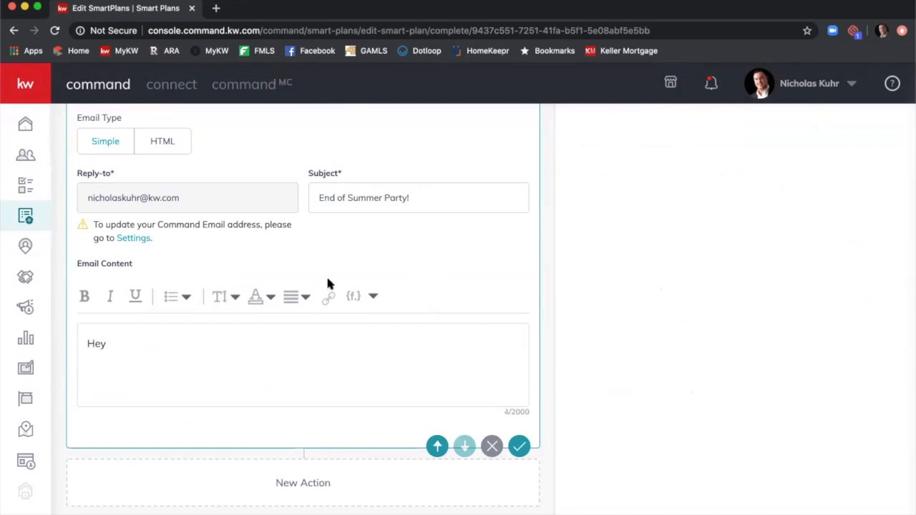
left_click(373, 296)
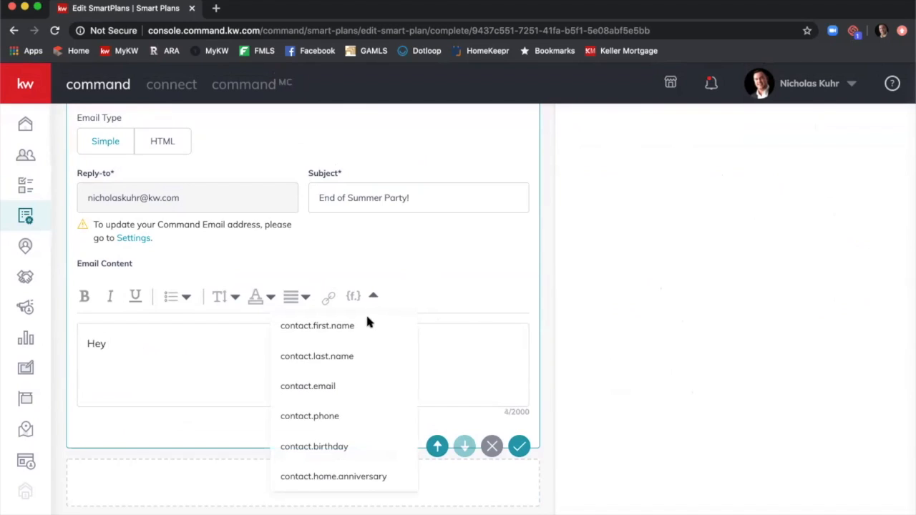
left_click(361, 328)
type(",")
key("Return")
type("I'm thro")
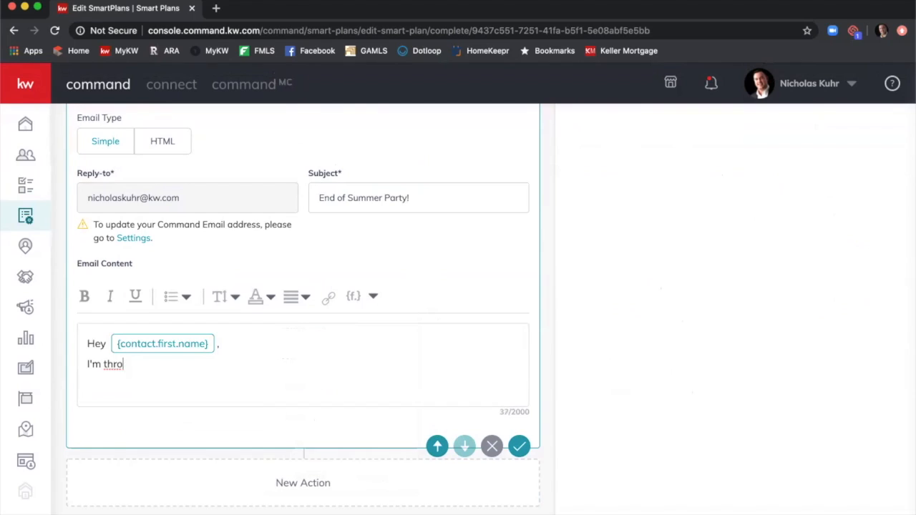
type("wing a huge party t")
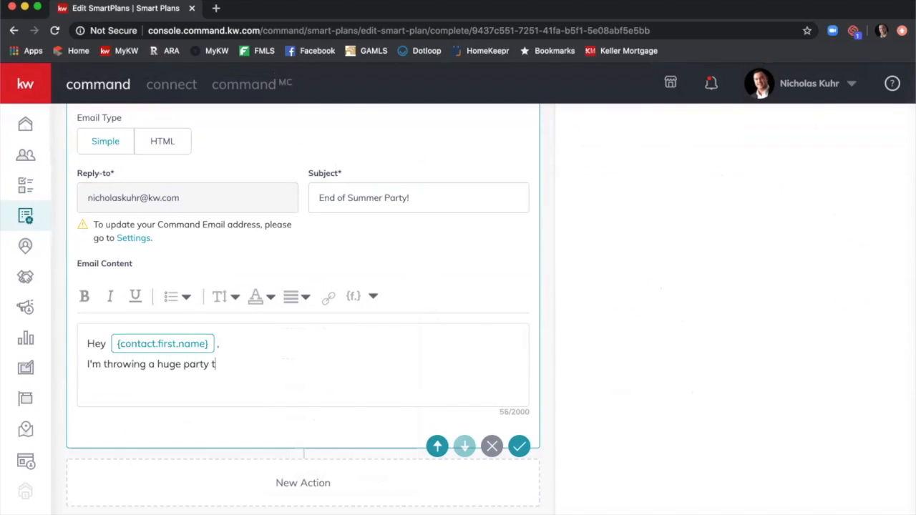
type("o celebrate anothert maaz")
key("BackSpace")
key("BackSpace")
key("BackSpace")
key("BackSpace")
key("BackSpace")
key("BackSpace")
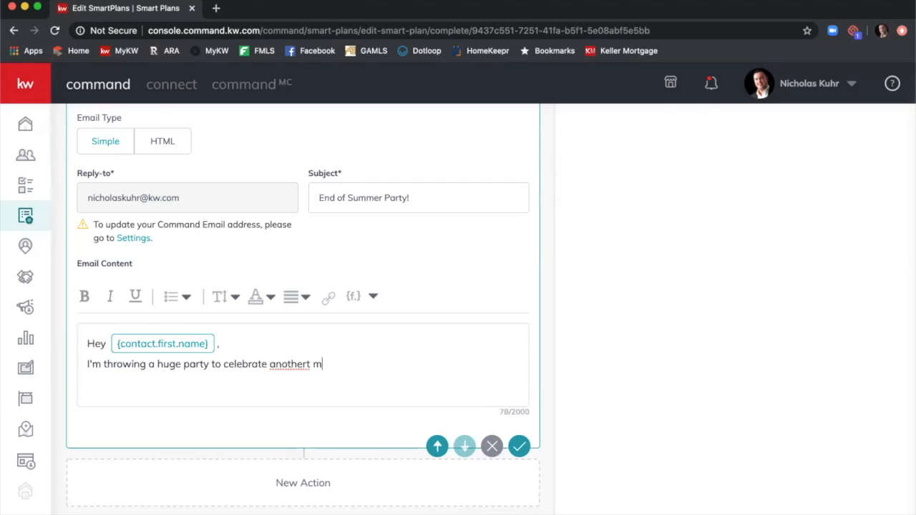
type("amazing summer.  Please")
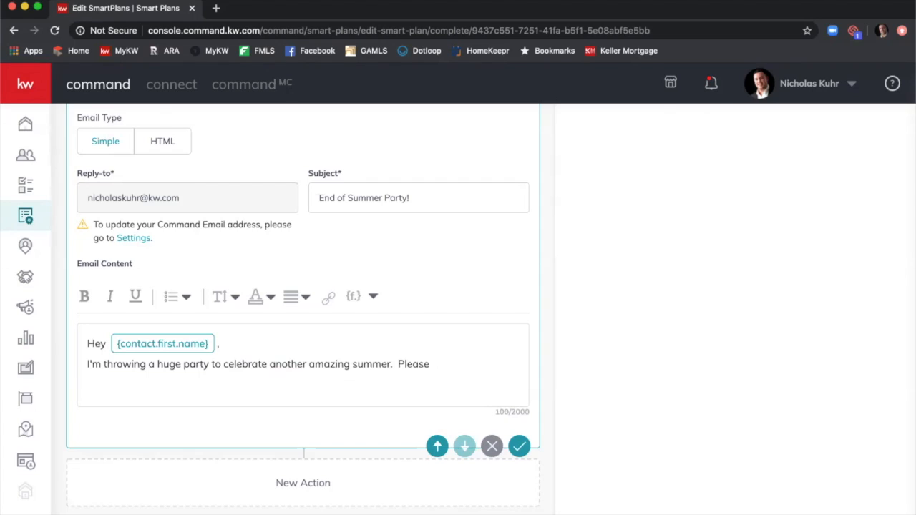
Continue with 'for you and your family. Please join us this Saturday at 5 PM for BBQ and swimming!'.
key("BackSpace")
key("BackSpace")
key("BackSpace")
key("BackSpace")
key("BackSpace")
key("BackSpace")
key("BackSpace")
key("BackSpace")
key("BackSpace")
type("for you and your family.  Please")
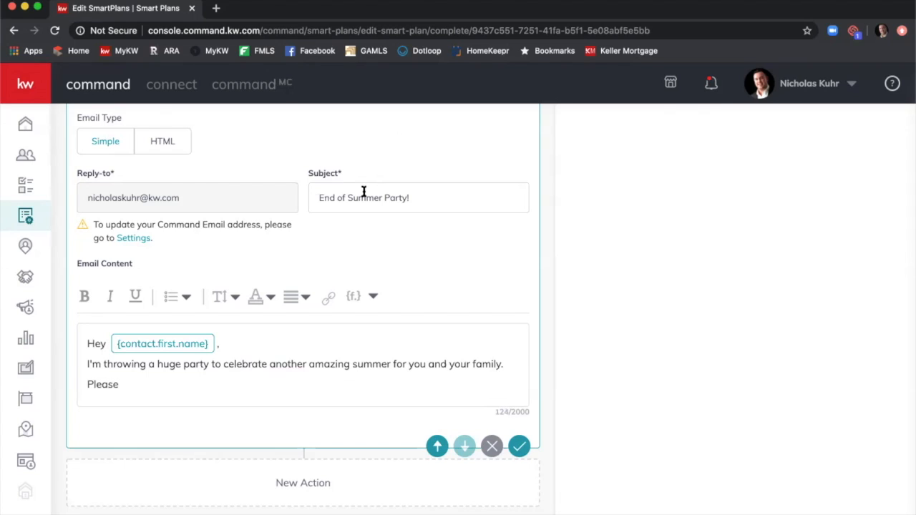
type(" joiun us this Saturday at")
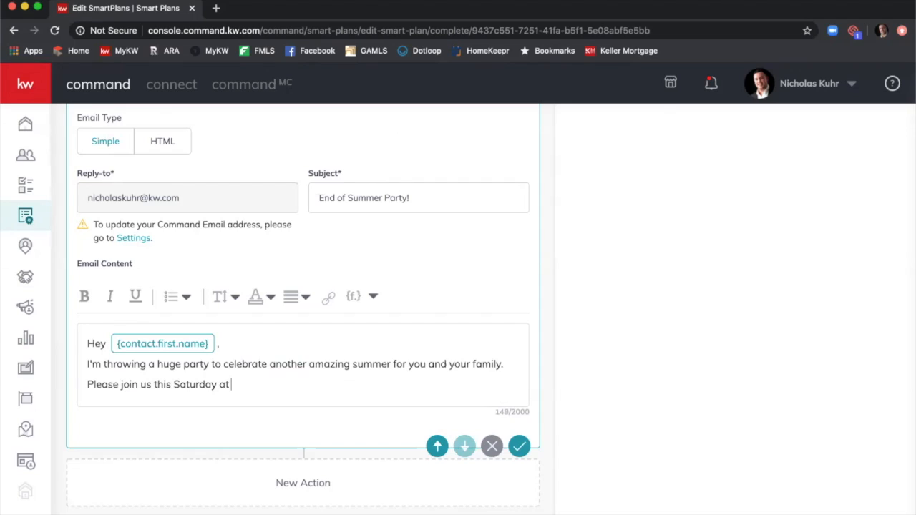
type("POM")
key("BackSpace")
key("BackSpace")
type("M fo")
type("r BW")
key("BackSpace")
type("QQ and")
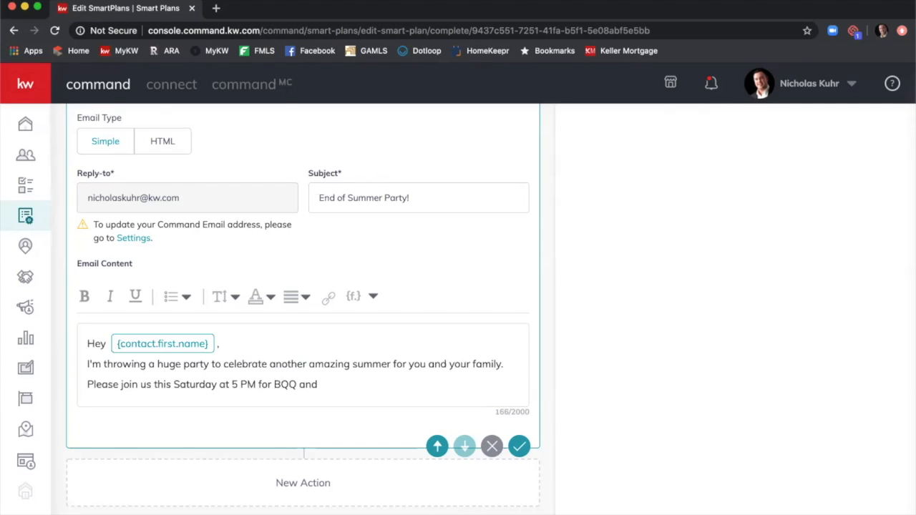
key("BackSpace")
key("BackSpace")
key("BackSpace")
key("BackSpace")
key("BackSpace")
key("BackSpace")
key("BackSpace")
key("BackSpace")
type("BBQ an")
key("BackSpace")
type("nd swim")
key("BackSpace")
type("wimming!")
Add the 'Thank you,' sign-off followed by the sender's first name as signature.
key("Return")
key("Return")
type("Thank you,")
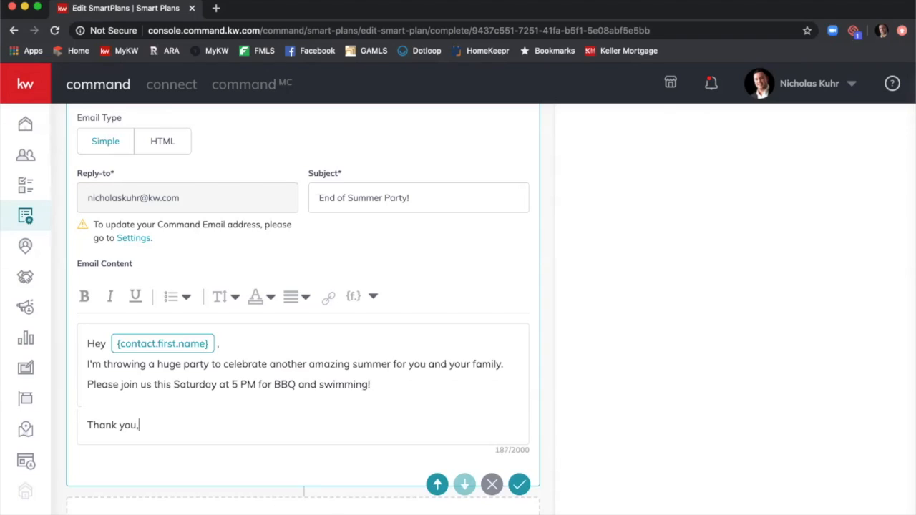
key("Return")
type("nic")
key("BackSpace")
key("BackSpace")
key("BackSpace")
type("Nick")
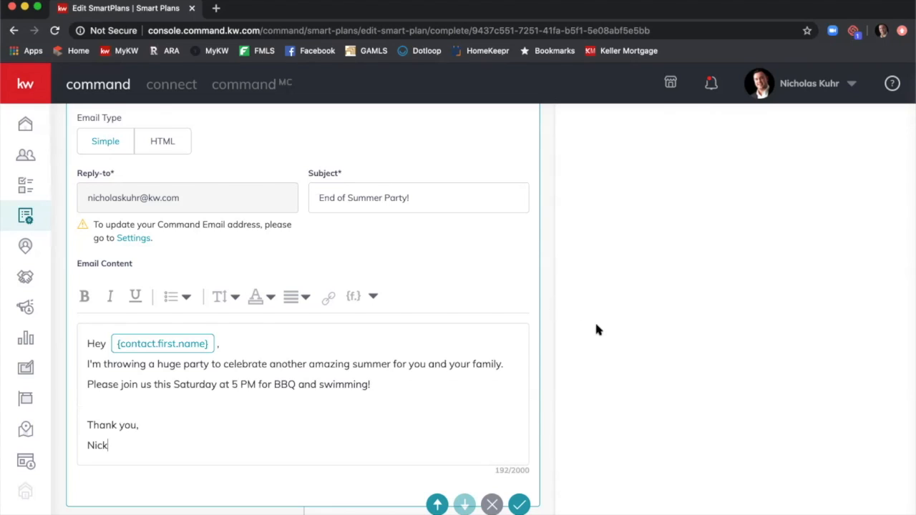
scroll(595, 323, "down", 2)
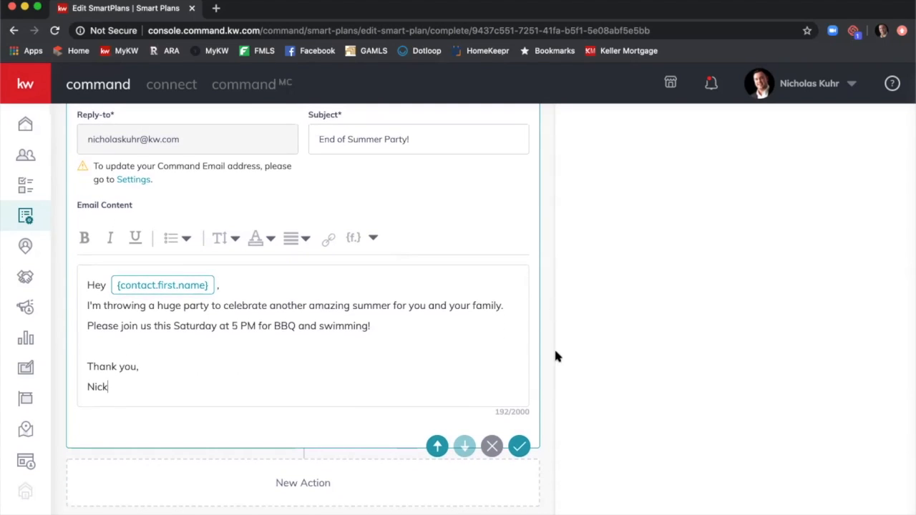
Save the party email step, bringing the plan to 37 days, 9 steps and 5 touches.
left_click(522, 449)
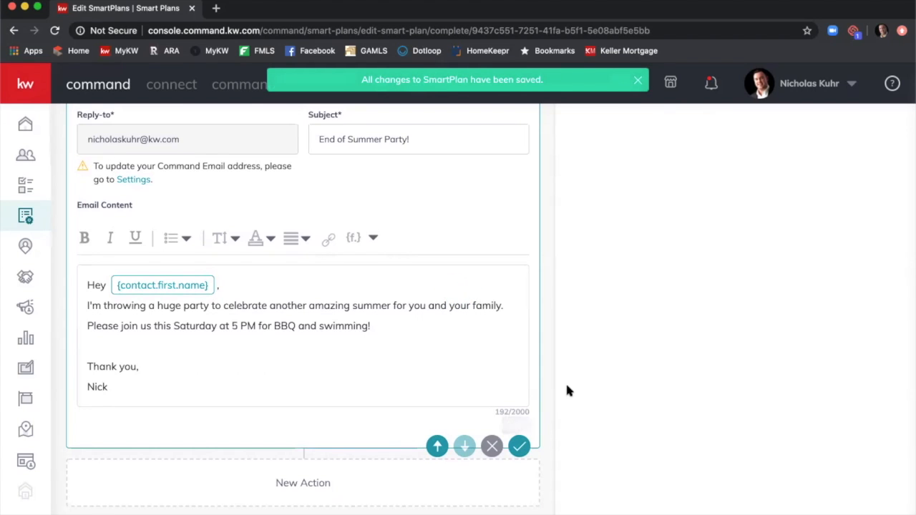
scroll(578, 381, "up", 5)
scroll(583, 383, "up", 15)
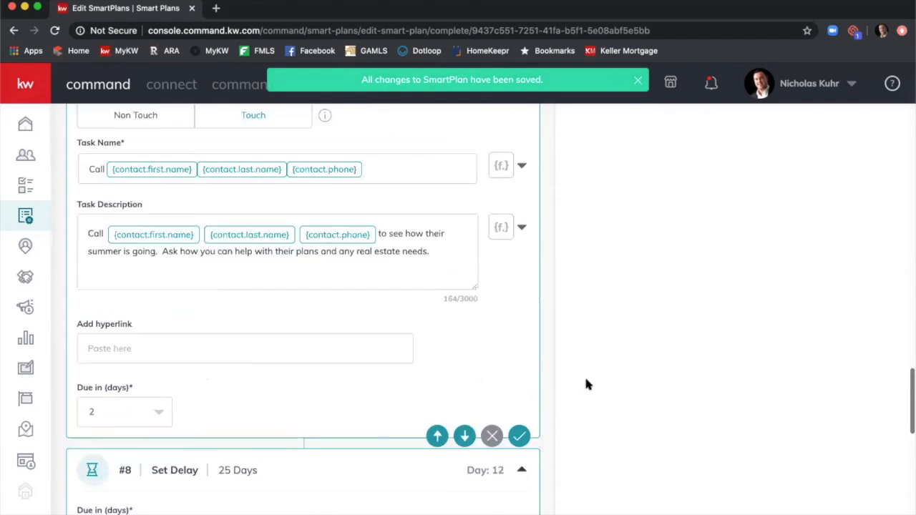
scroll(586, 351, "up", 10)
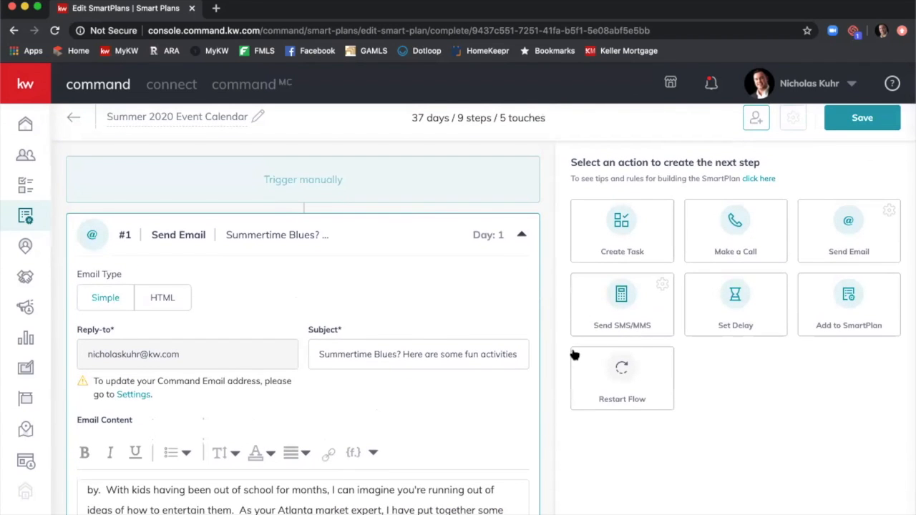
scroll(577, 355, "up", 1)
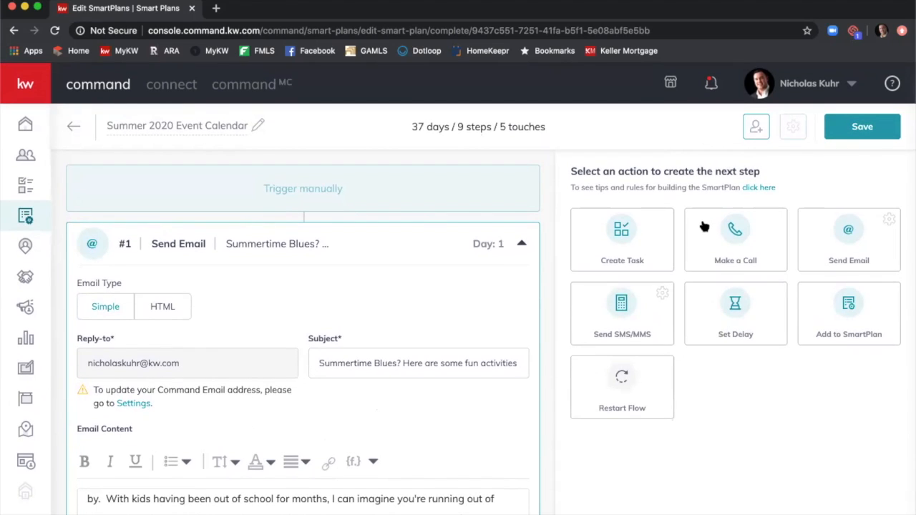
Open Add Clients to SmartPlan for Summer 2020 Event Calendar and scroll through the Tags list.
left_click(757, 128)
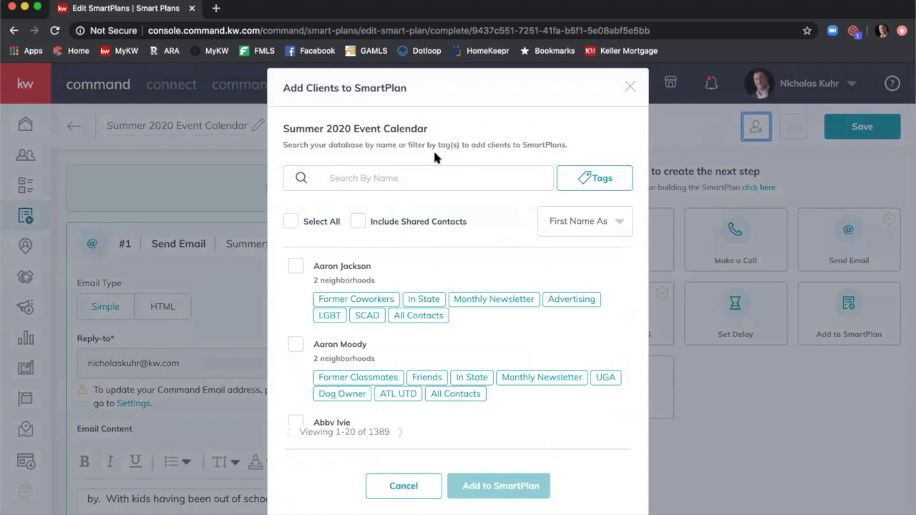
left_click(431, 177)
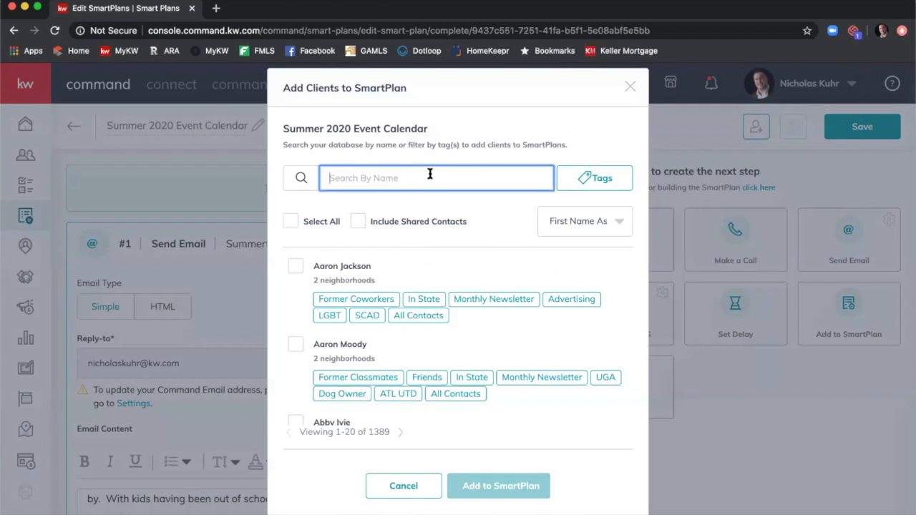
left_click(581, 185)
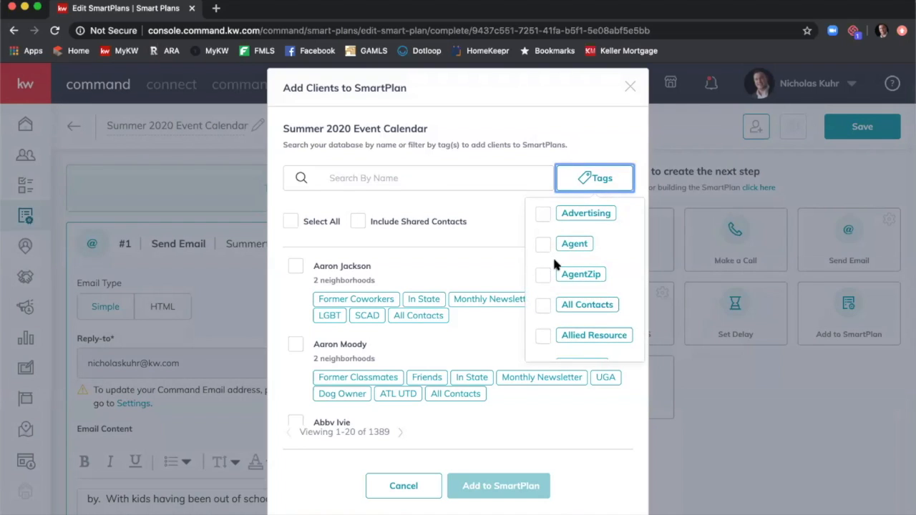
scroll(556, 259, "down", 5)
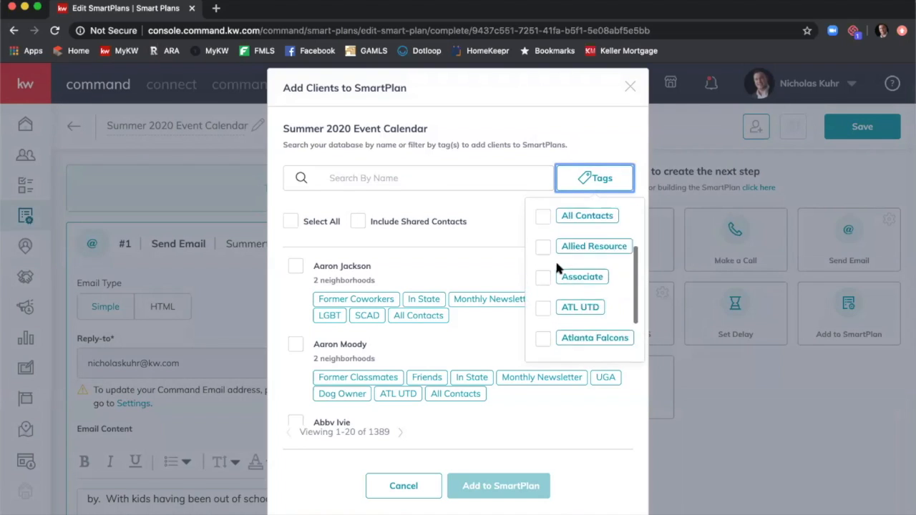
scroll(559, 264, "down", 4)
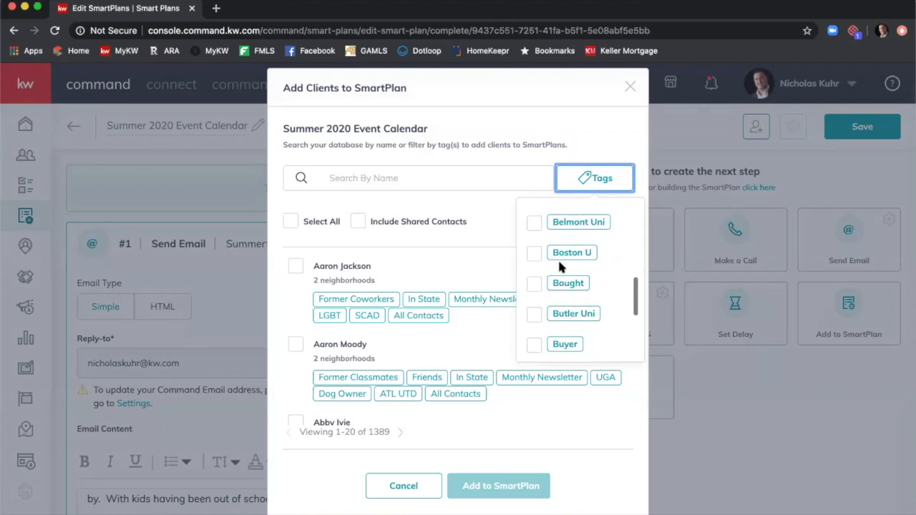
scroll(561, 267, "down", 4)
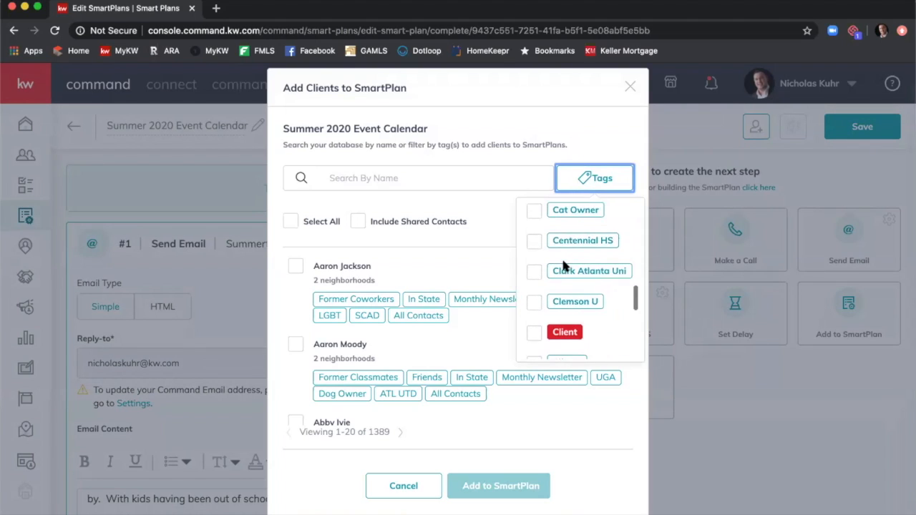
scroll(563, 265, "down", 5)
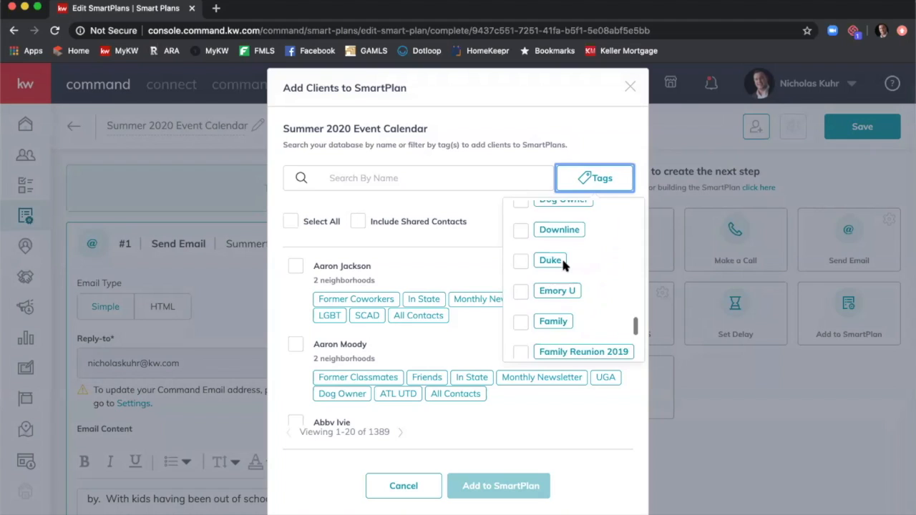
scroll(563, 266, "down", 5)
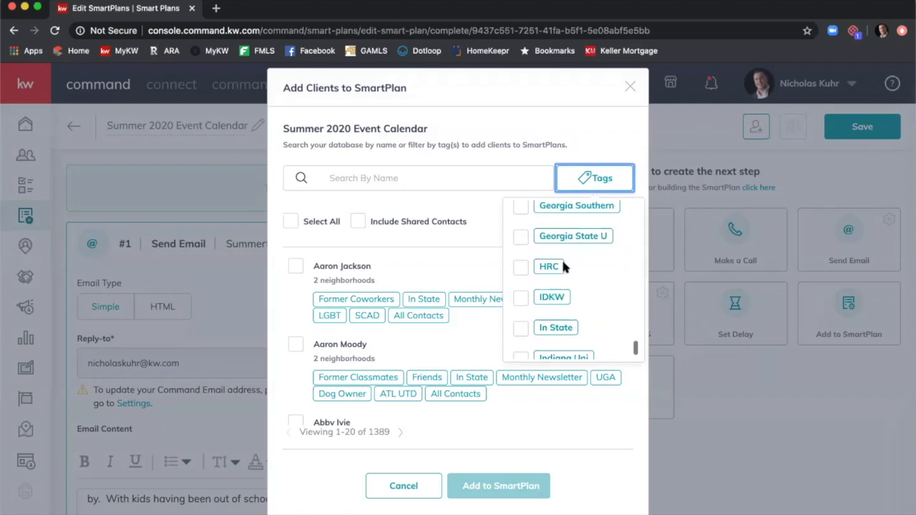
scroll(561, 267, "down", 5)
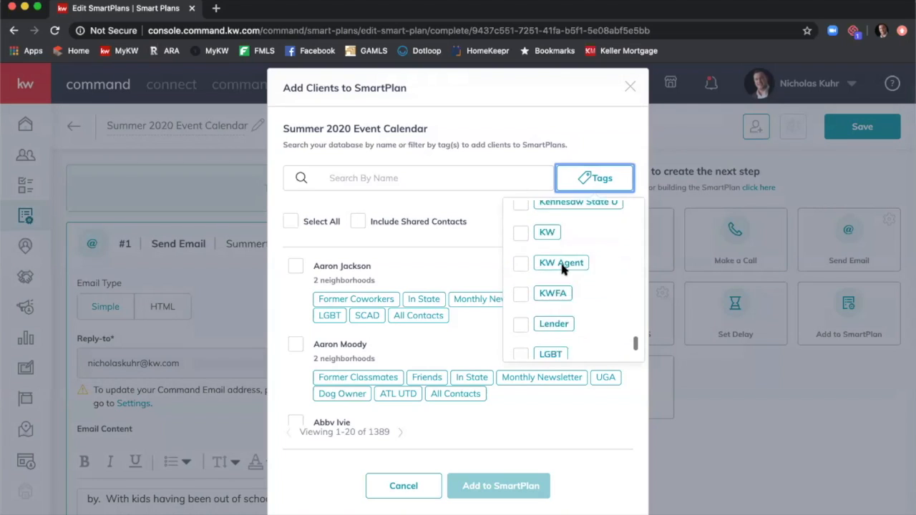
scroll(562, 268, "down", 5)
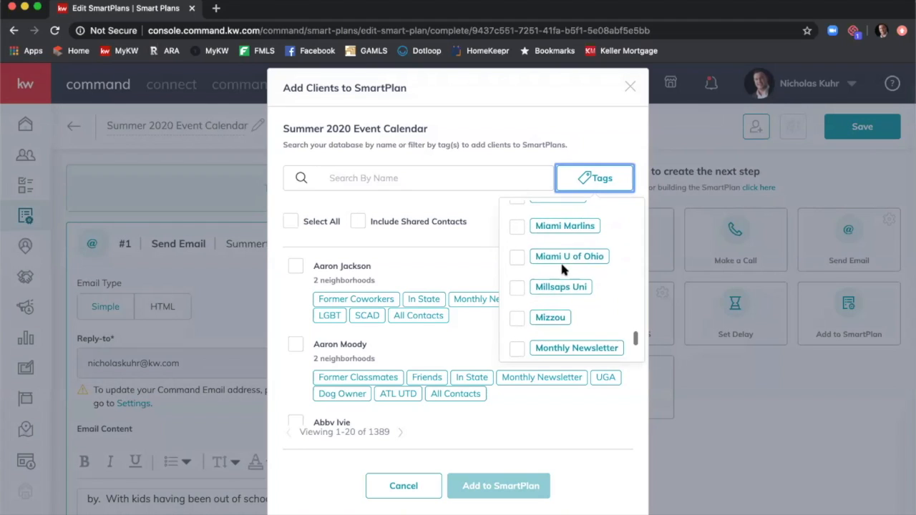
scroll(563, 269, "down", 5)
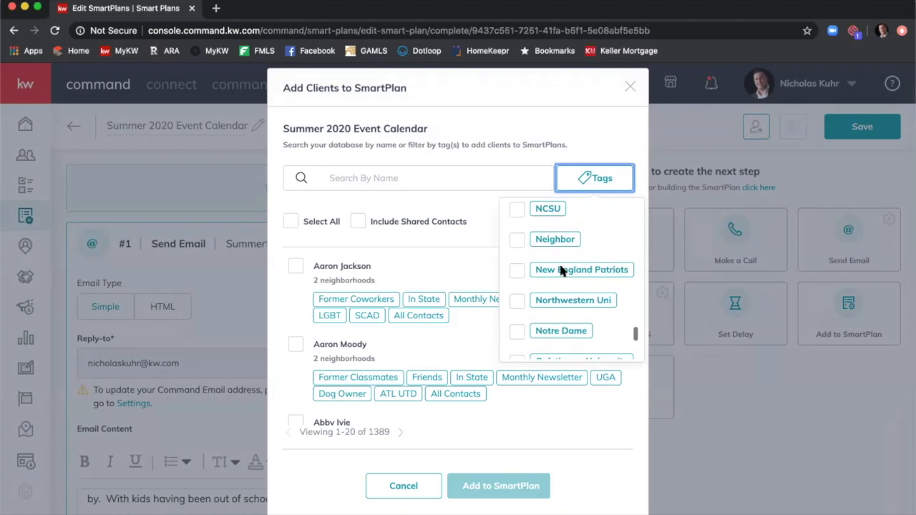
scroll(563, 270, "down", 5)
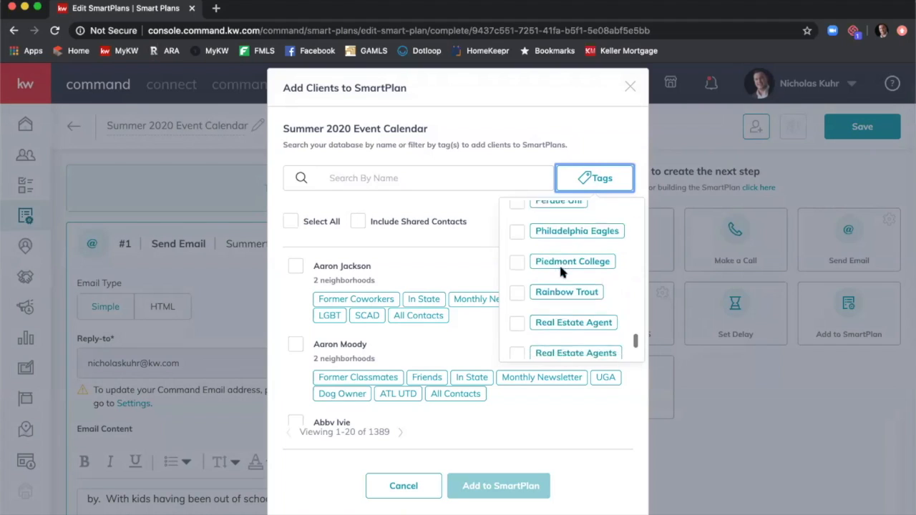
scroll(563, 271, "down", 5)
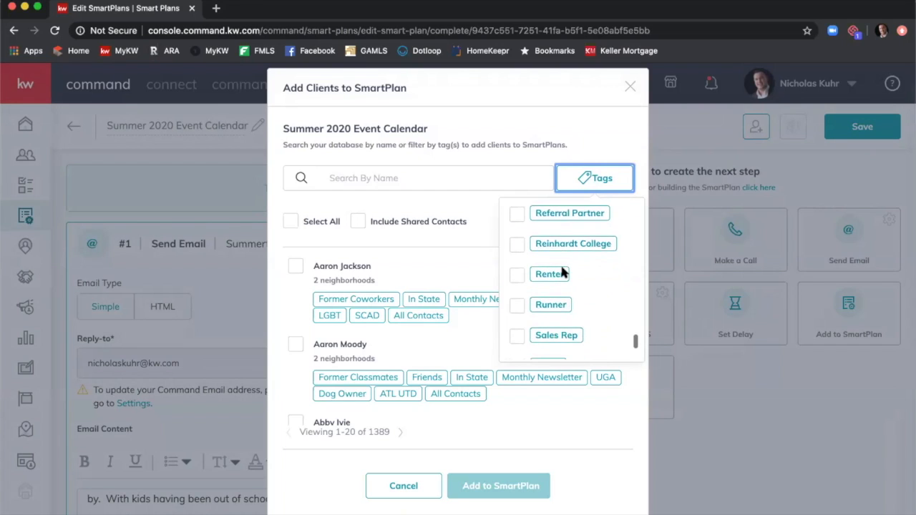
scroll(561, 265, "down", 2)
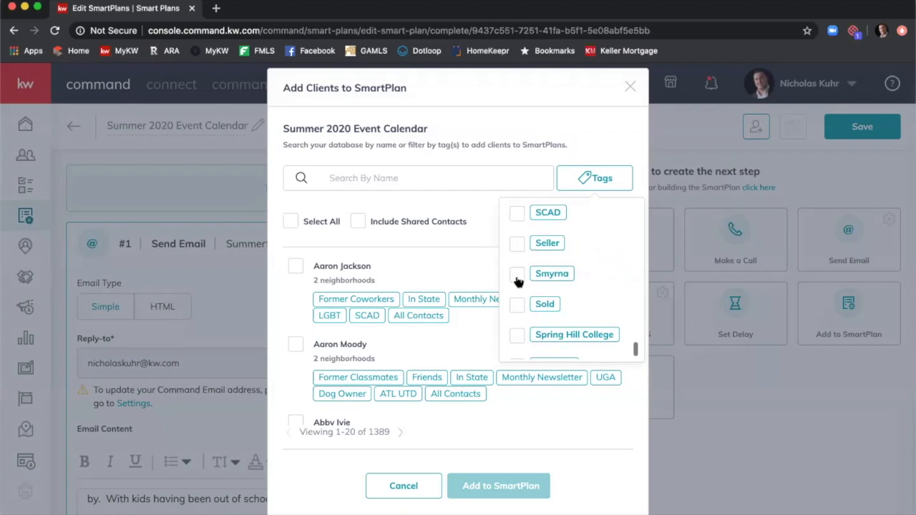
Filter the Add Clients list by the Smyrna tag and select all listed contacts.
left_click(516, 275)
left_click(396, 199)
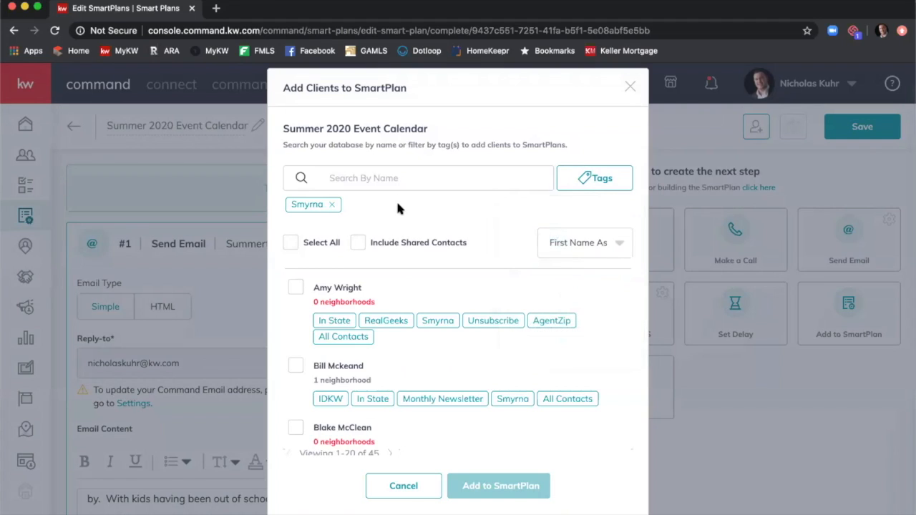
left_click(293, 243)
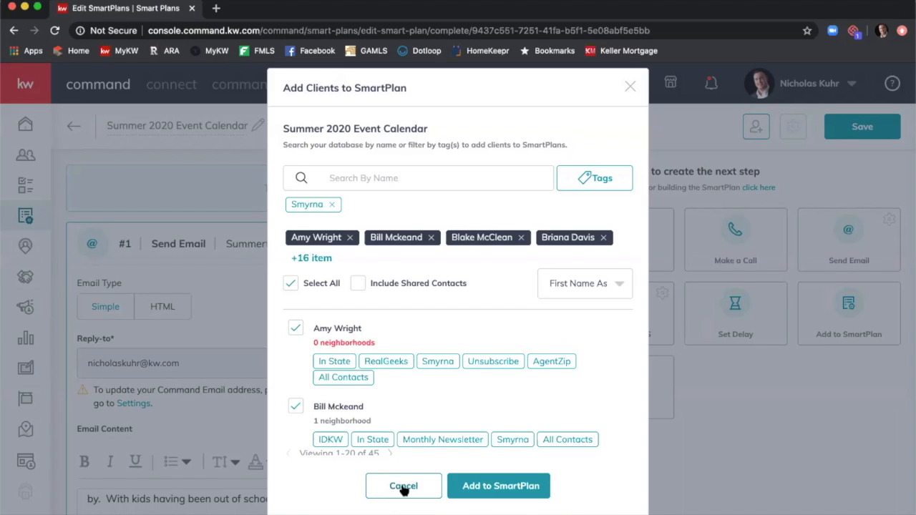
Cancel the client picker, save Summer 2020 Event Calendar, and return to My SmartPlans.
left_click(404, 488)
left_click(862, 128)
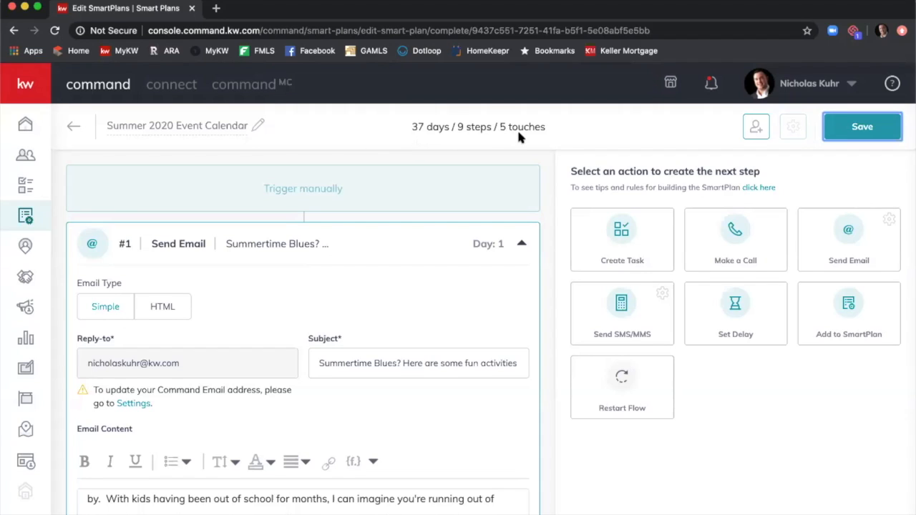
left_click(74, 127)
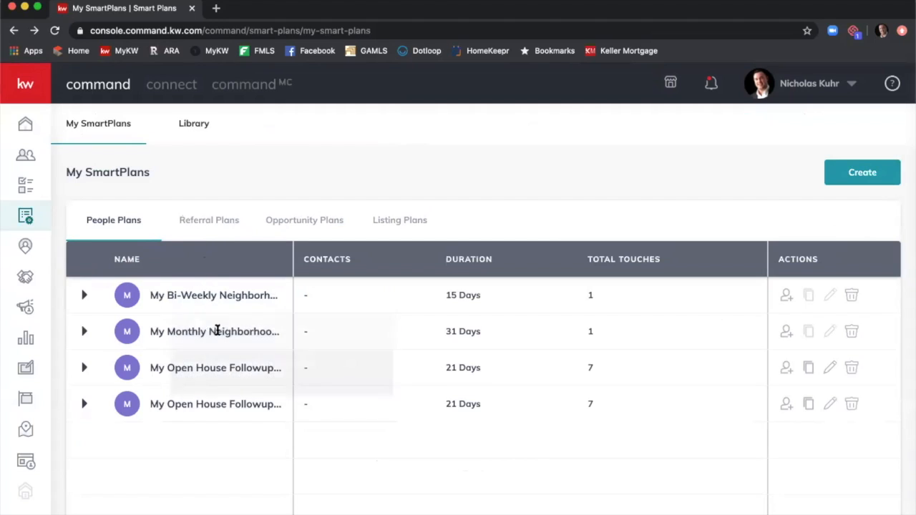
Reload My SmartPlans so Summer 2020 Event Calendar appears with 37 days and 5 touches.
left_click(53, 30)
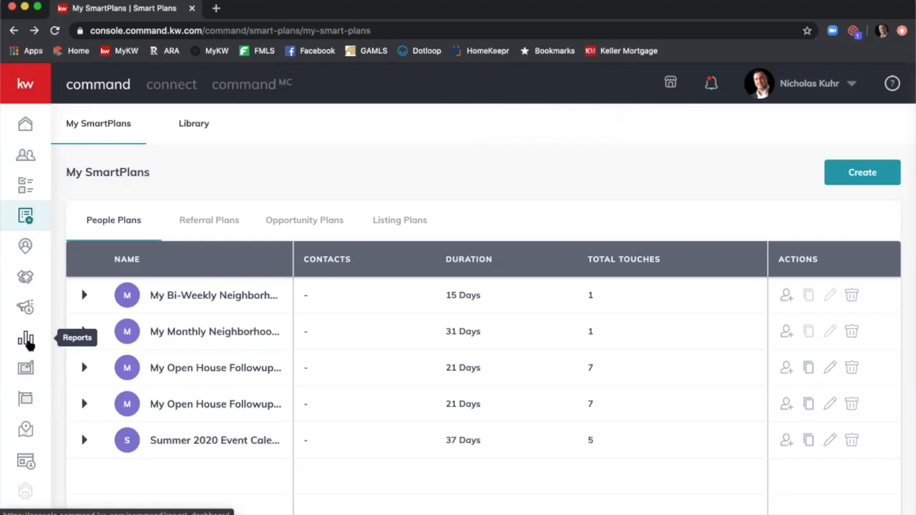
Open Reports and scroll to Database Health, showing a 50.39% score and 66% contacts with email.
left_click(27, 343)
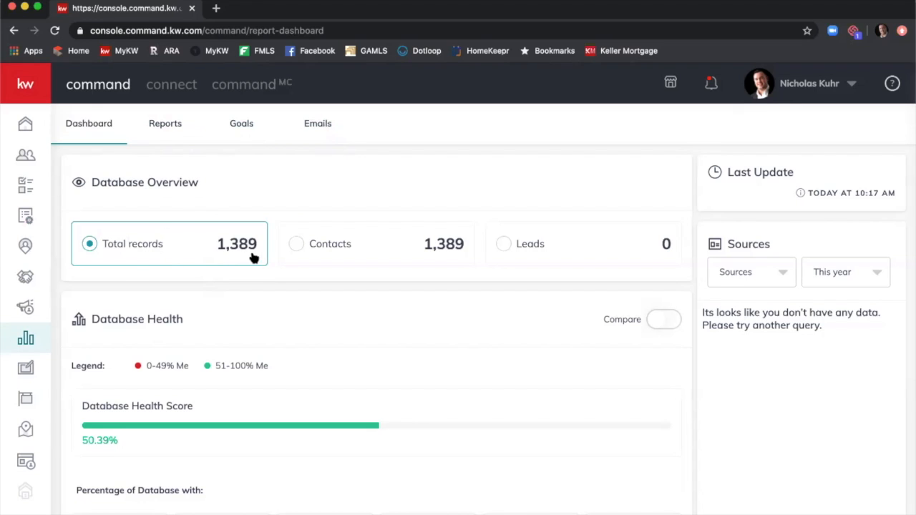
scroll(254, 259, "down", 1)
scroll(252, 255, "down", 2)
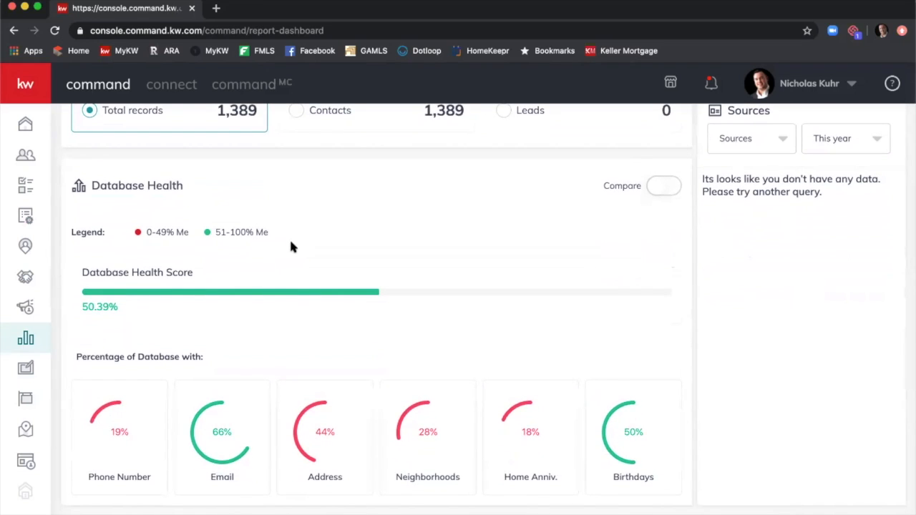
scroll(290, 246, "down", 1)
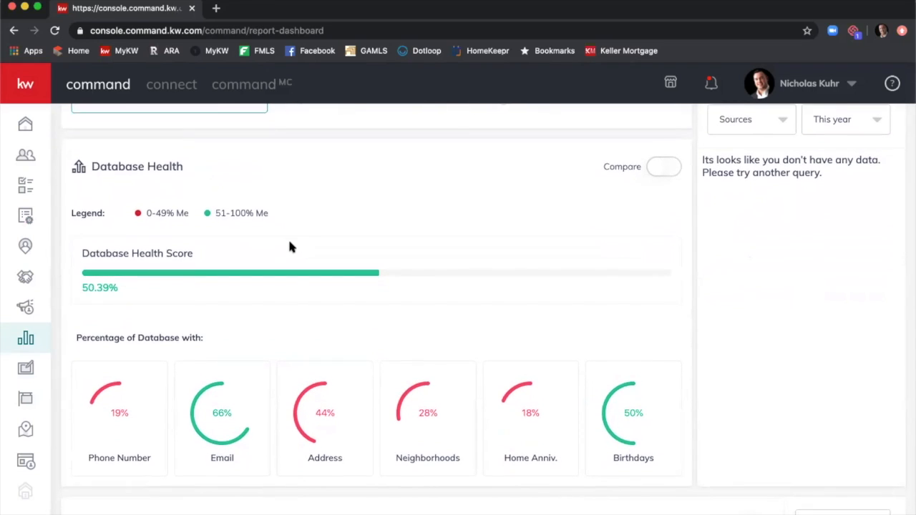
scroll(289, 246, "down", 1)
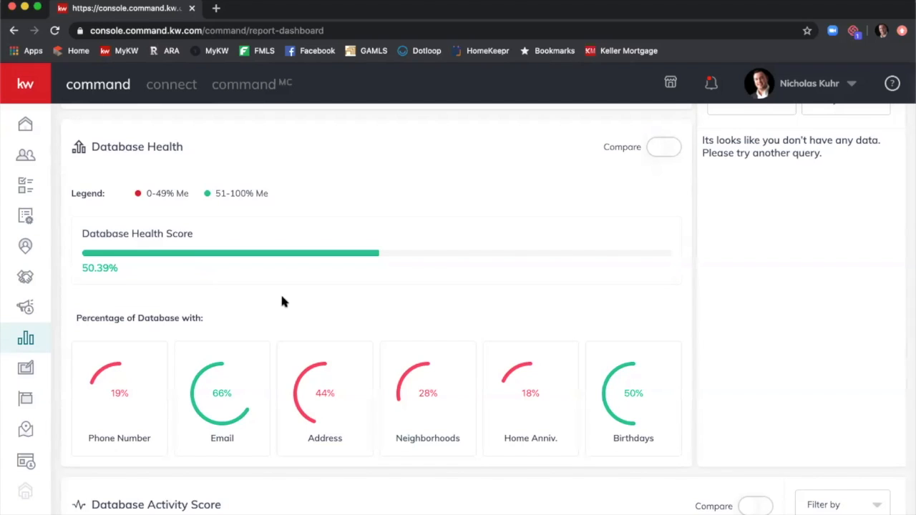
scroll(270, 207, "down", 1)
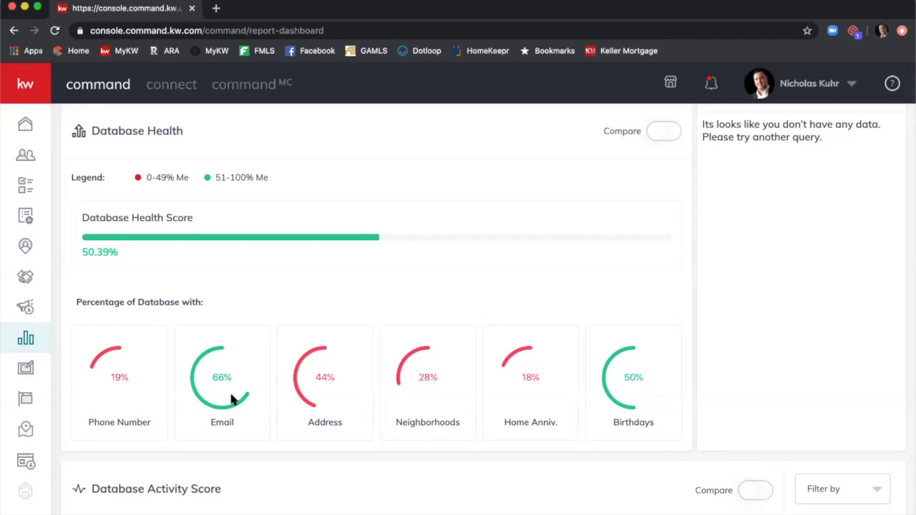
Turn on Database Health Compare, trying state and all agents, ending on Production Bracket Above Mine (52.78%).
left_click(662, 134)
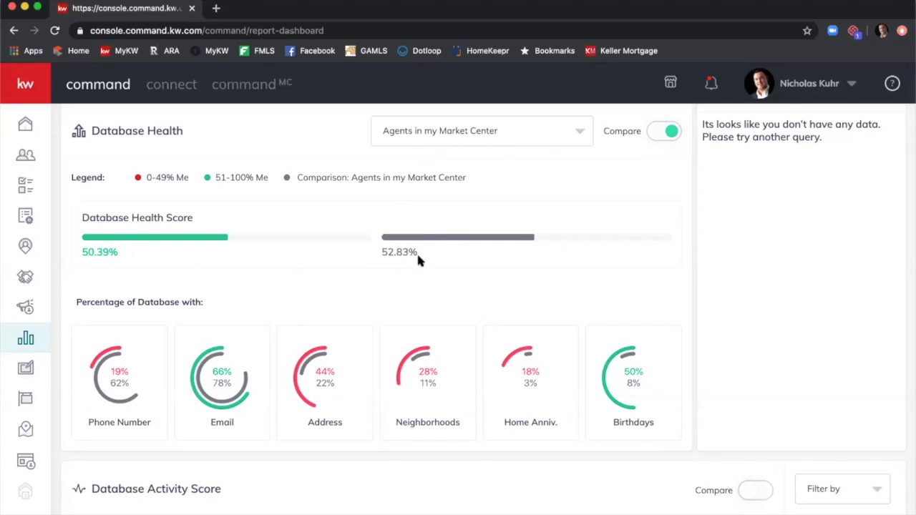
left_click(580, 131)
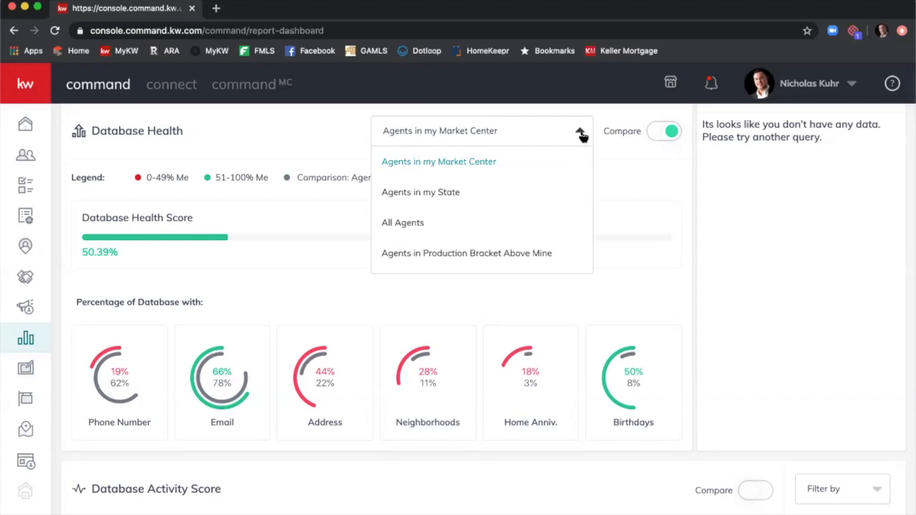
left_click(561, 190)
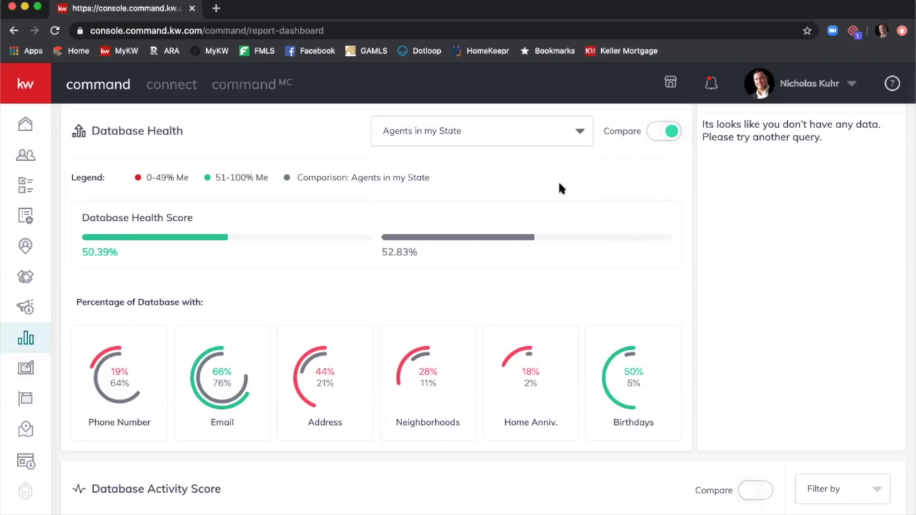
left_click(556, 136)
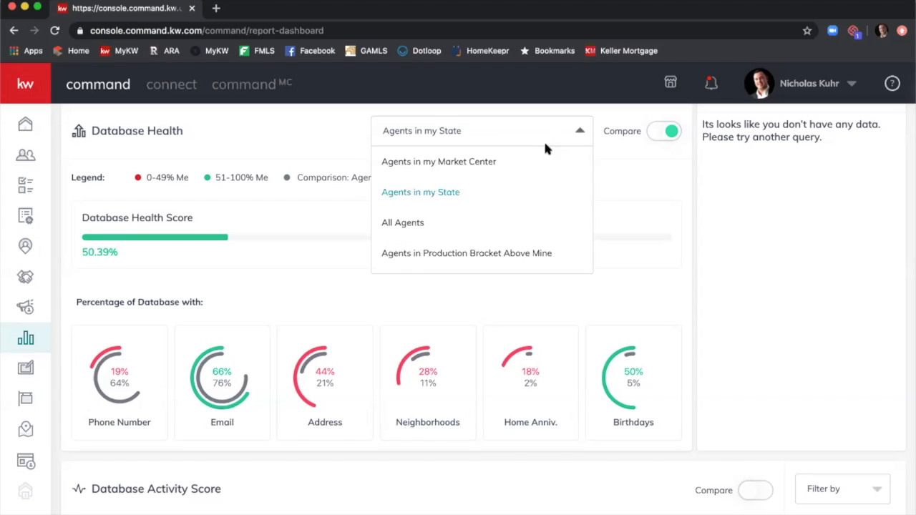
left_click(504, 224)
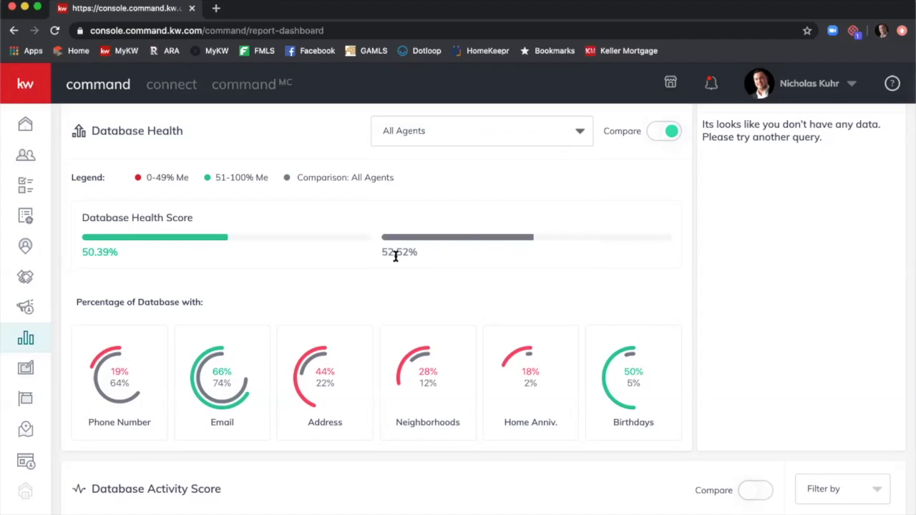
left_click(463, 131)
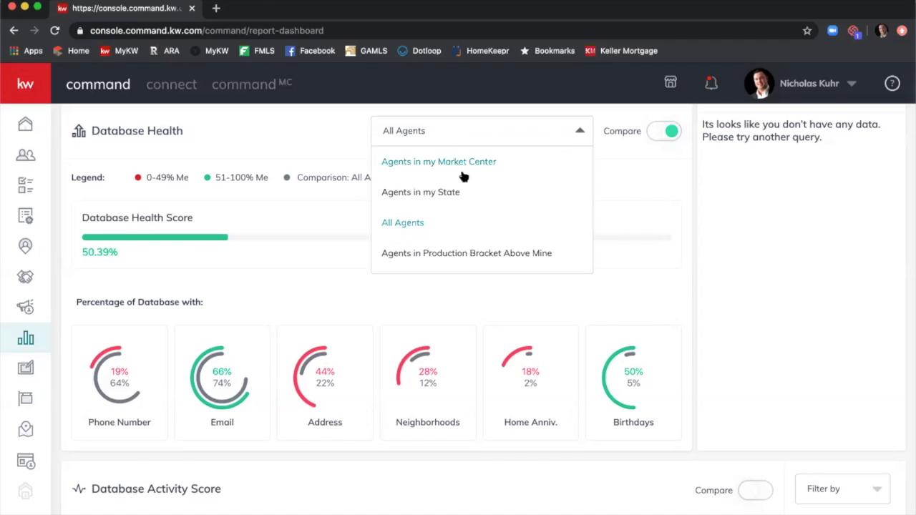
left_click(499, 258)
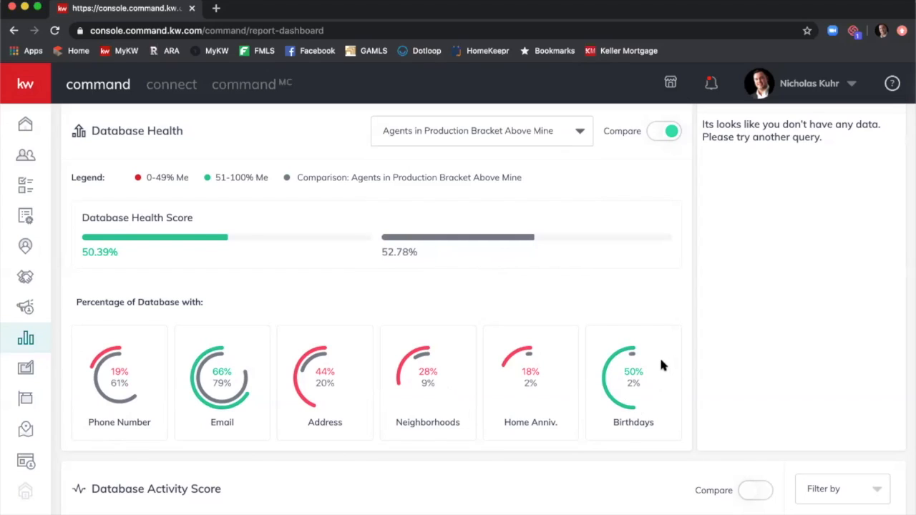
Filter the Database Activity Score by SMS, then Email, and finally Calendar outreach.
scroll(693, 245, "down", 4)
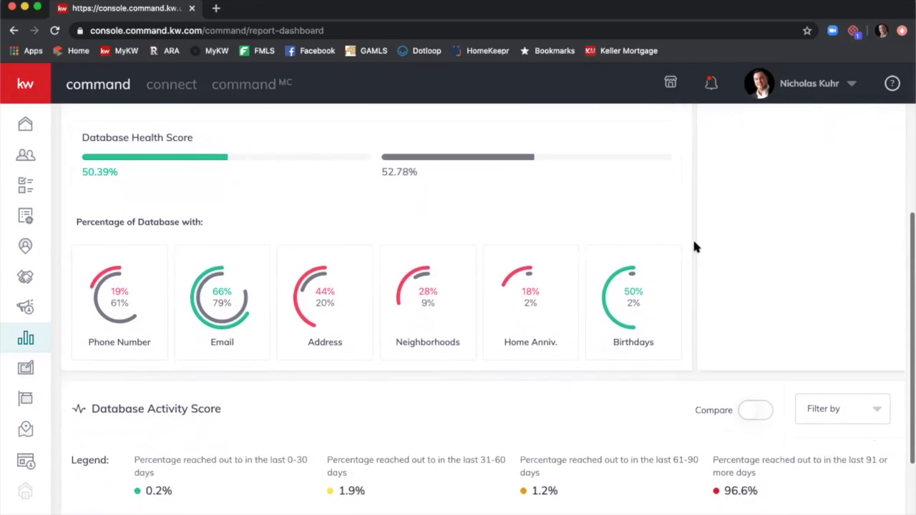
scroll(693, 245, "down", 2)
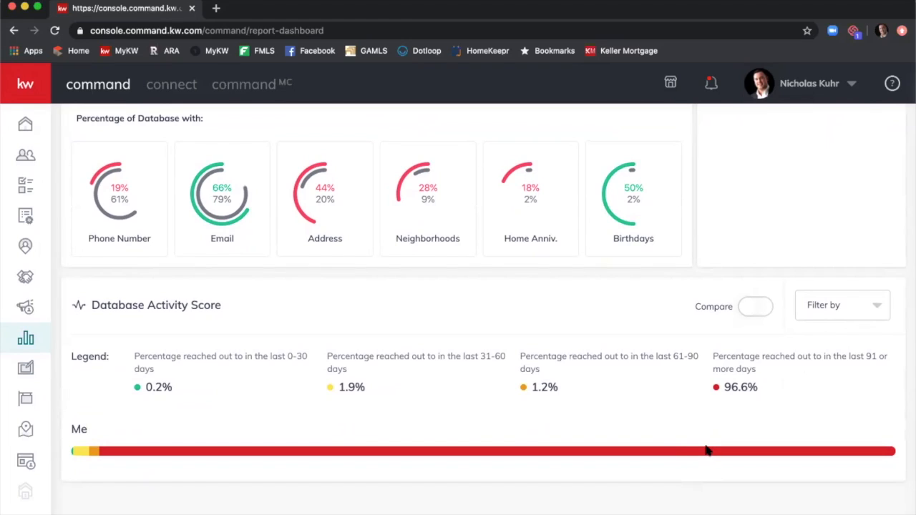
left_click(865, 308)
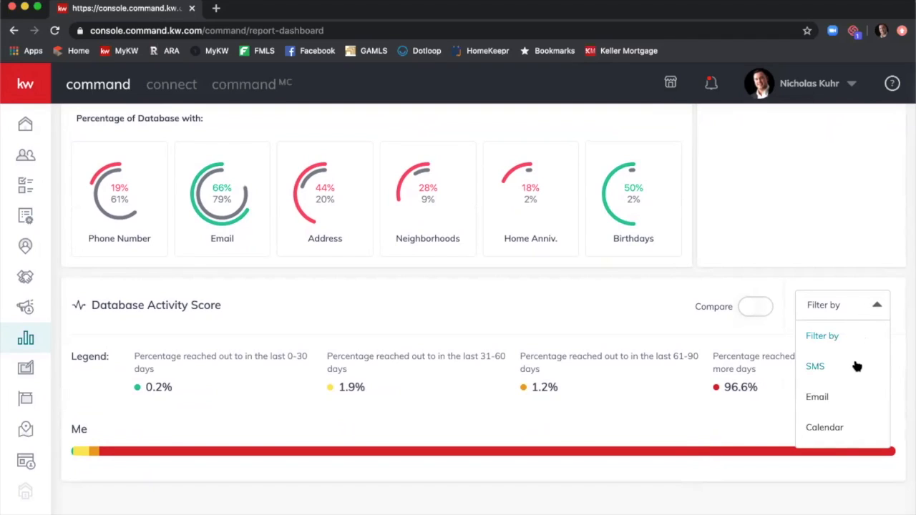
left_click(858, 367)
left_click(850, 307)
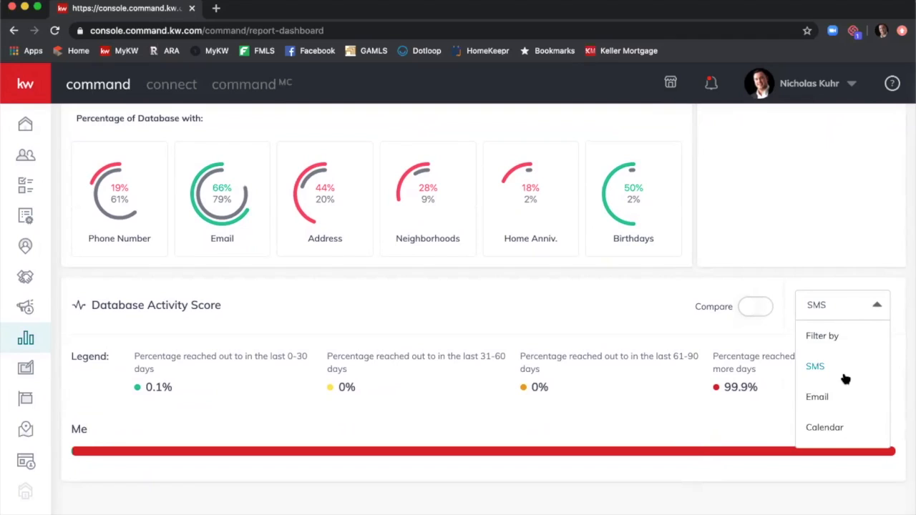
left_click(842, 397)
left_click(848, 309)
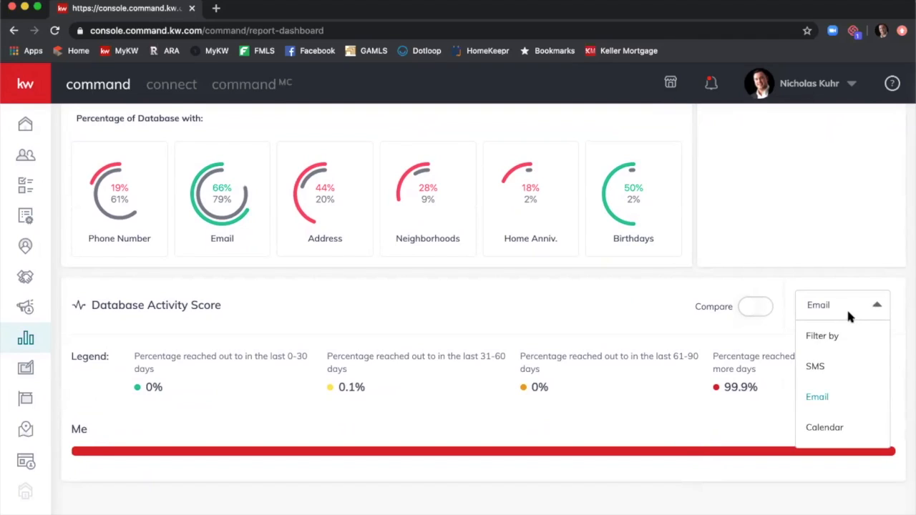
left_click(858, 423)
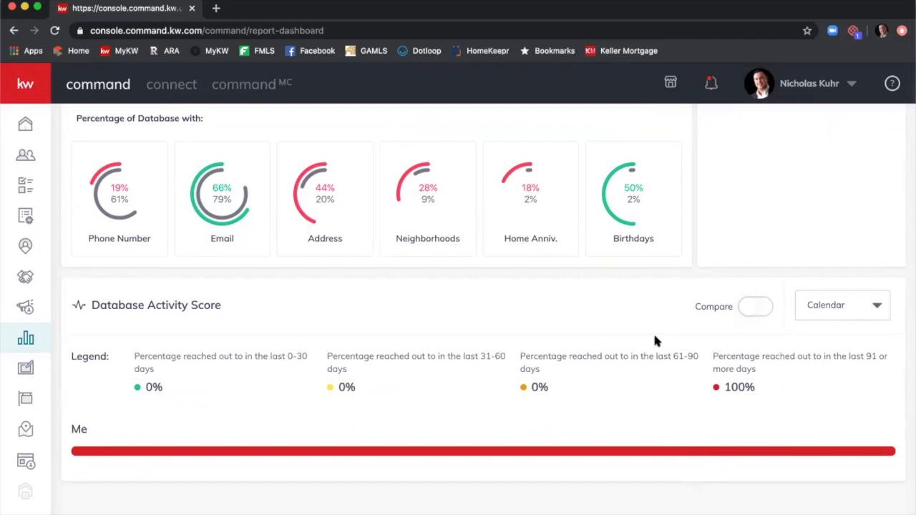
scroll(549, 351, "up", 3)
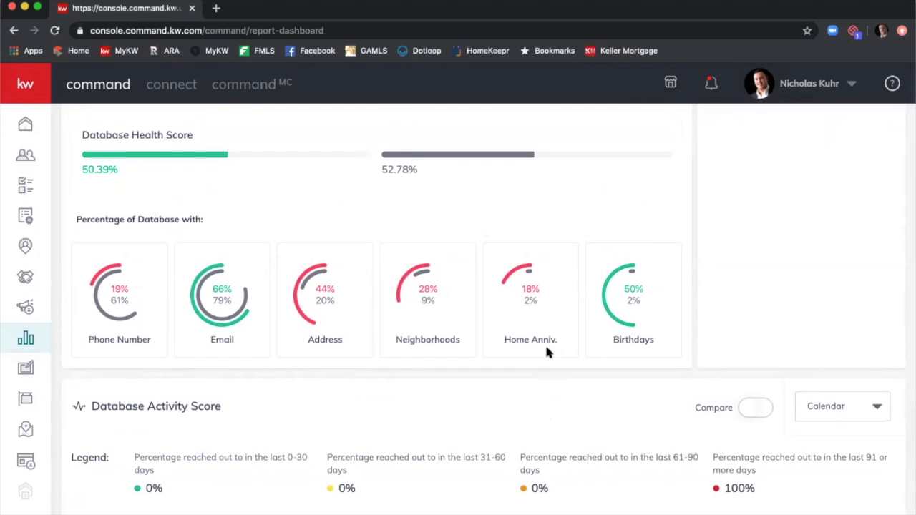
scroll(545, 343, "up", 5)
scroll(542, 351, "up", 2)
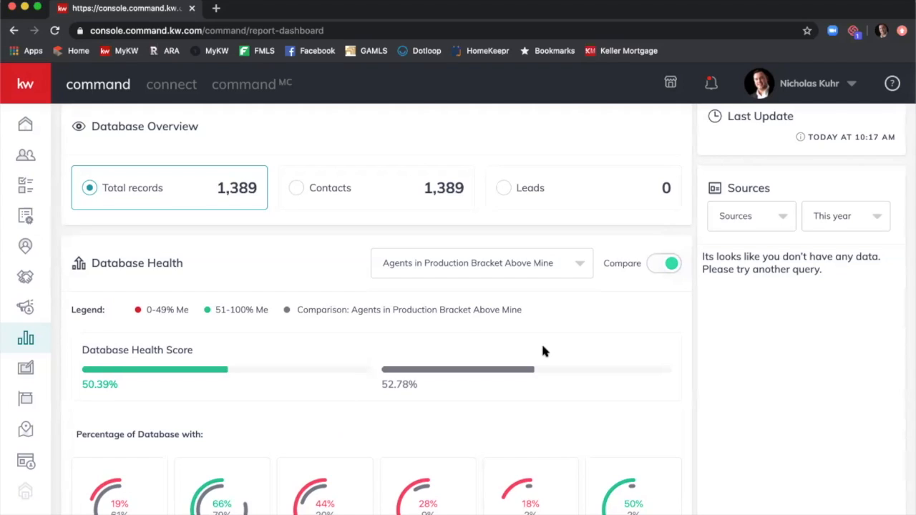
Go from the top of the dashboard to the Reports page's Opportunities Report.
scroll(495, 364, "up", 2)
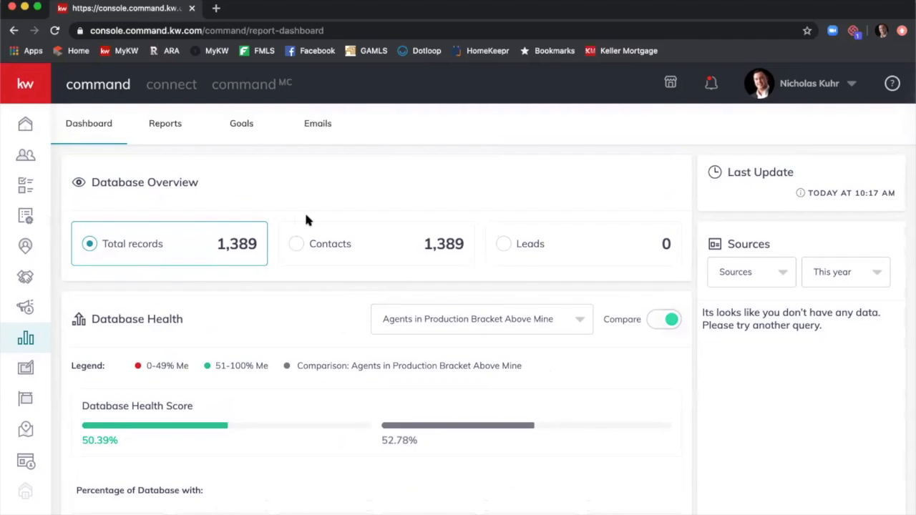
left_click(173, 125)
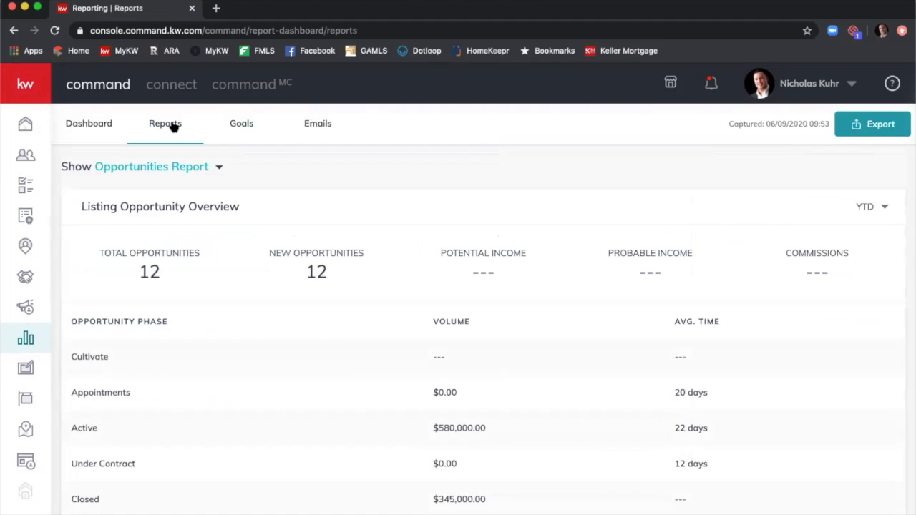
Show the Database Report from the report list and scroll through it.
left_click(219, 170)
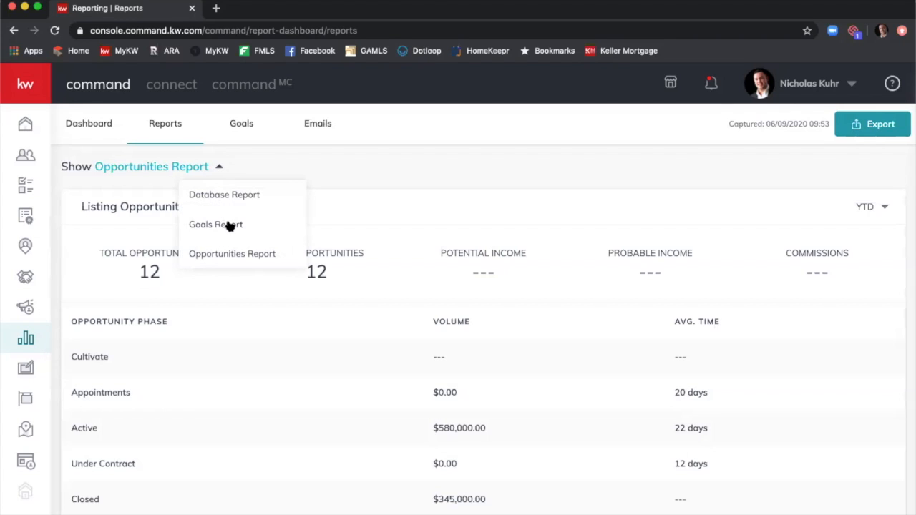
left_click(237, 195)
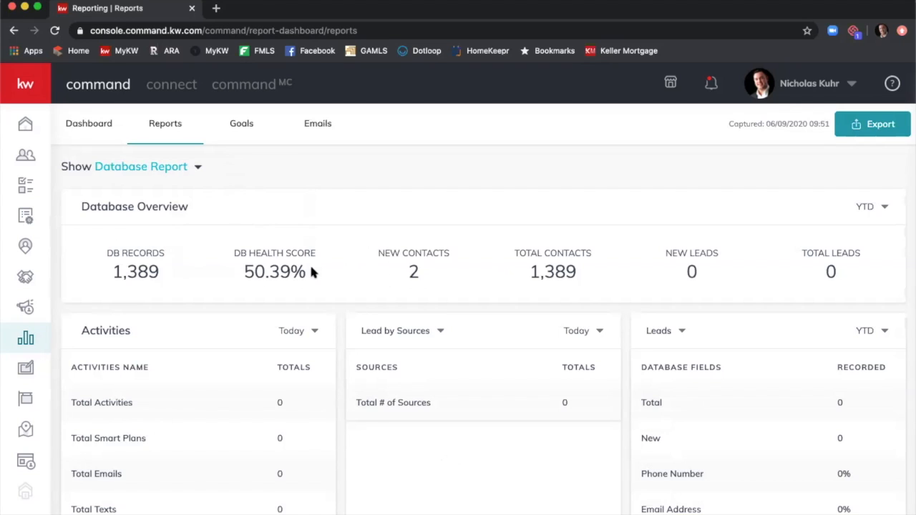
scroll(279, 265, "down", 5)
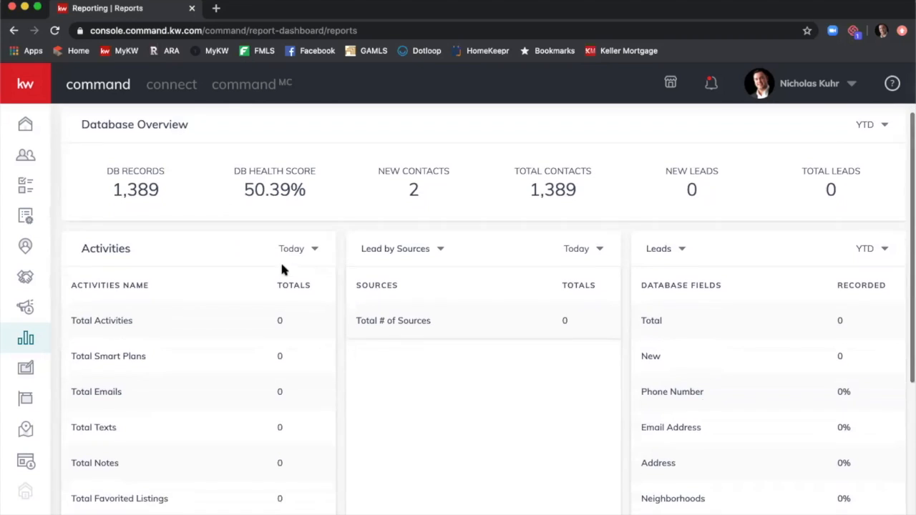
scroll(282, 271, "down", 3)
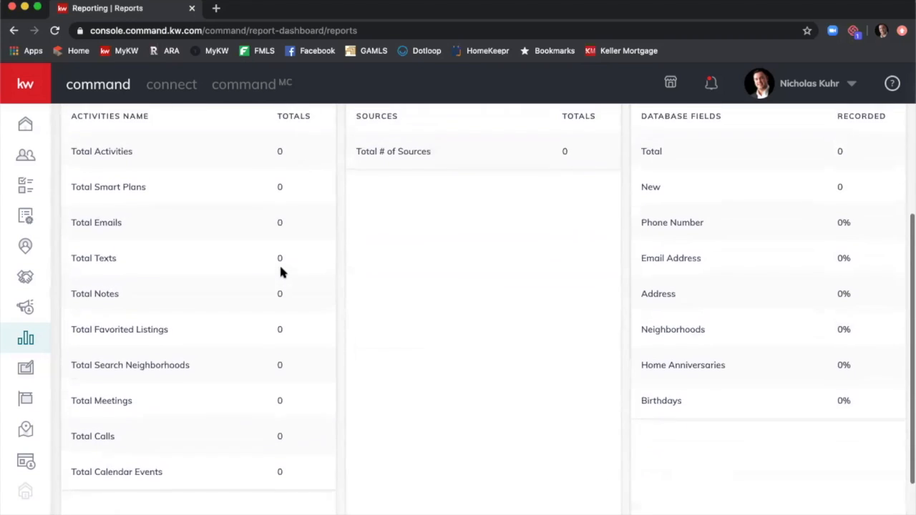
scroll(282, 265, "up", 5)
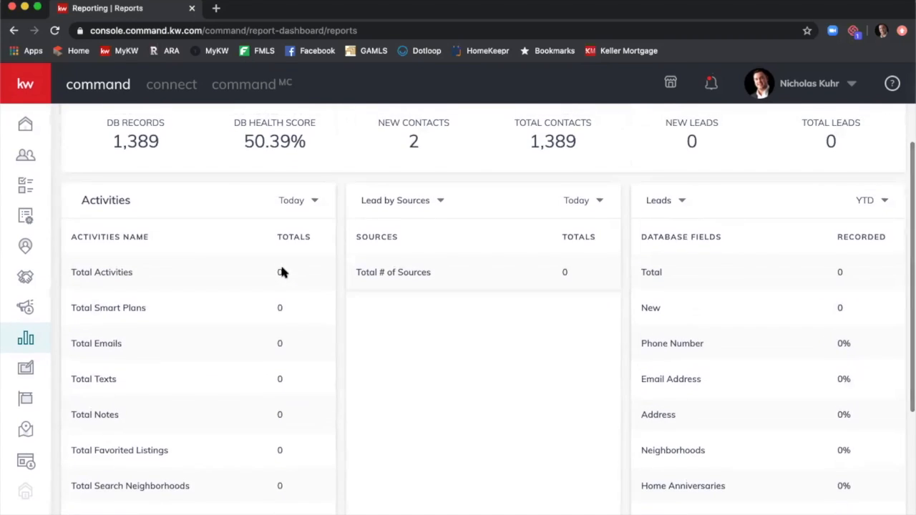
scroll(296, 275, "down", 5)
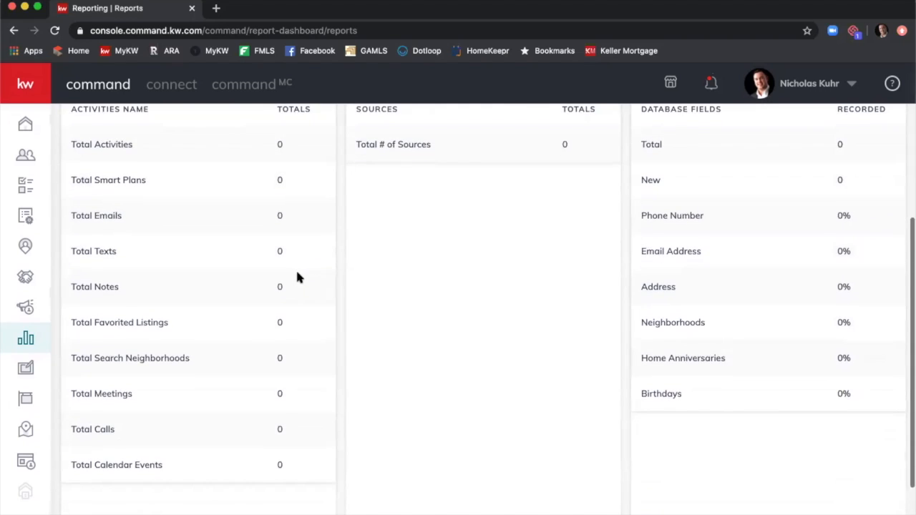
scroll(297, 278, "up", 7)
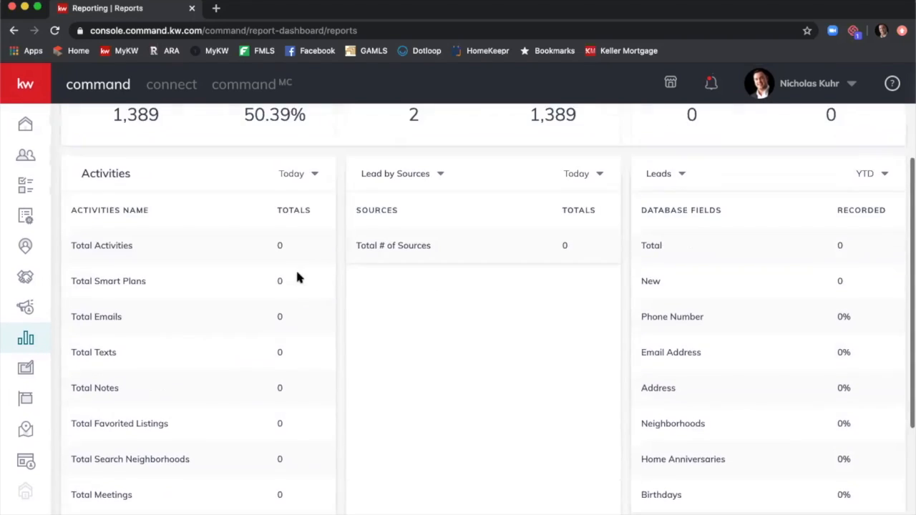
scroll(297, 278, "up", 2)
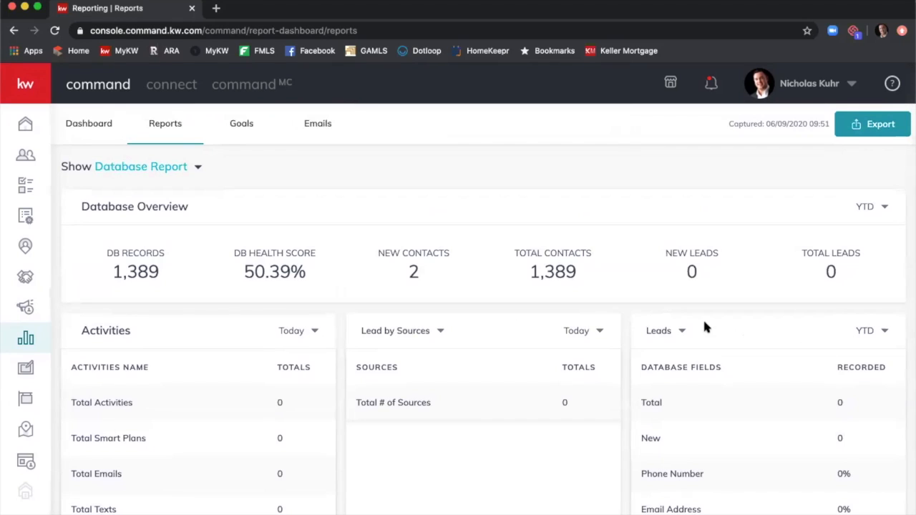
Switch the database fields panel from Leads to Contacts, showing 1389 total contacts.
left_click(673, 332)
left_click(657, 356)
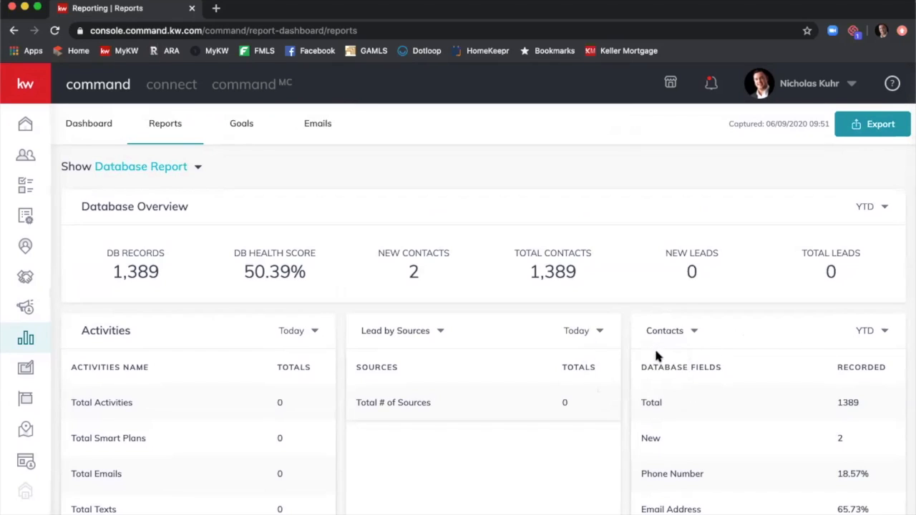
scroll(752, 301, "down", 2)
scroll(753, 301, "down", 2)
scroll(757, 246, "up", 1)
scroll(757, 245, "up", 1)
scroll(764, 293, "down", 1)
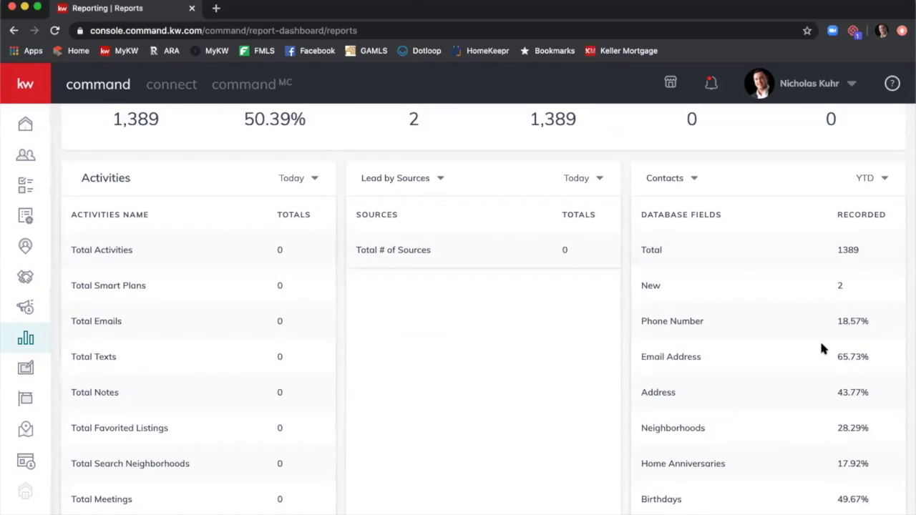
scroll(797, 341, "up", 2)
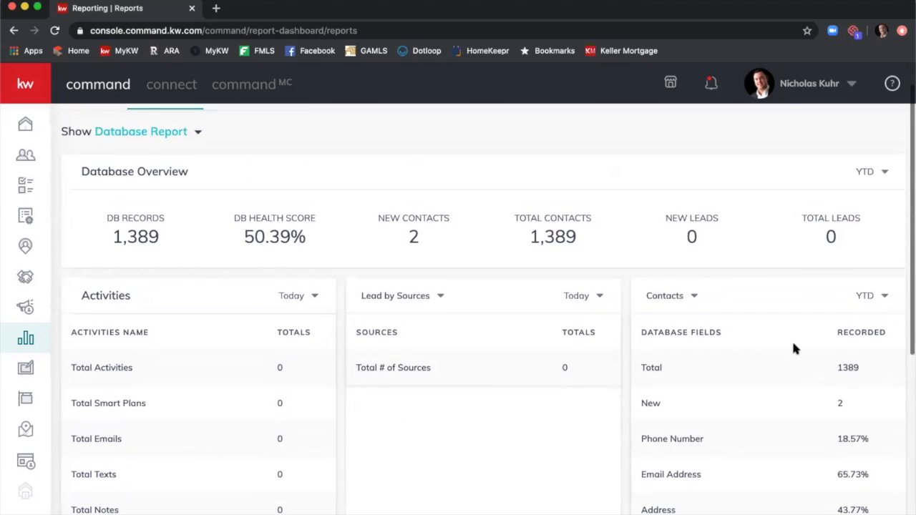
Select the Opportunities Report and review its Listing and Buyer Opportunity Overviews.
left_click(198, 134)
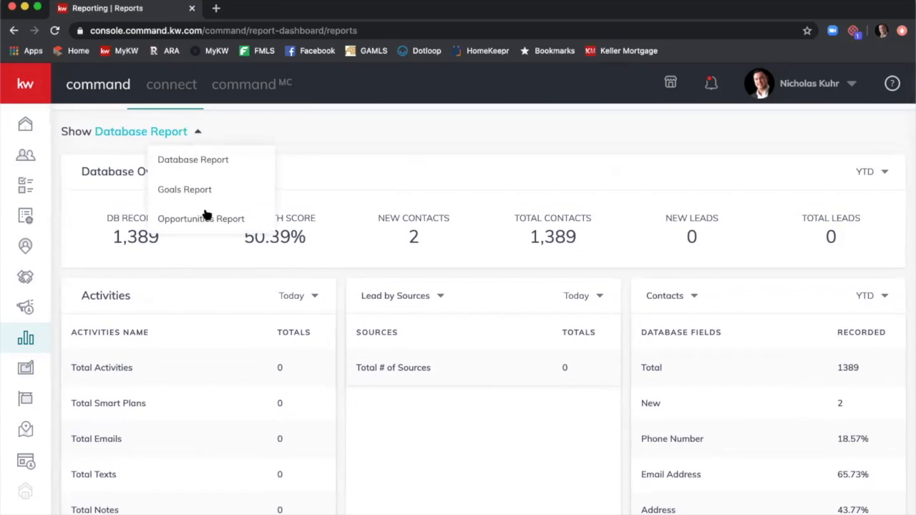
left_click(236, 221)
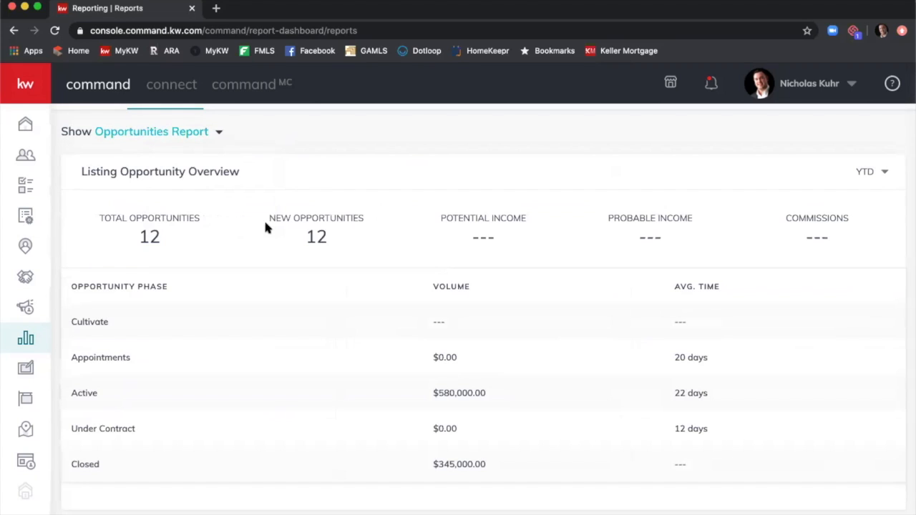
scroll(317, 218, "down", 2)
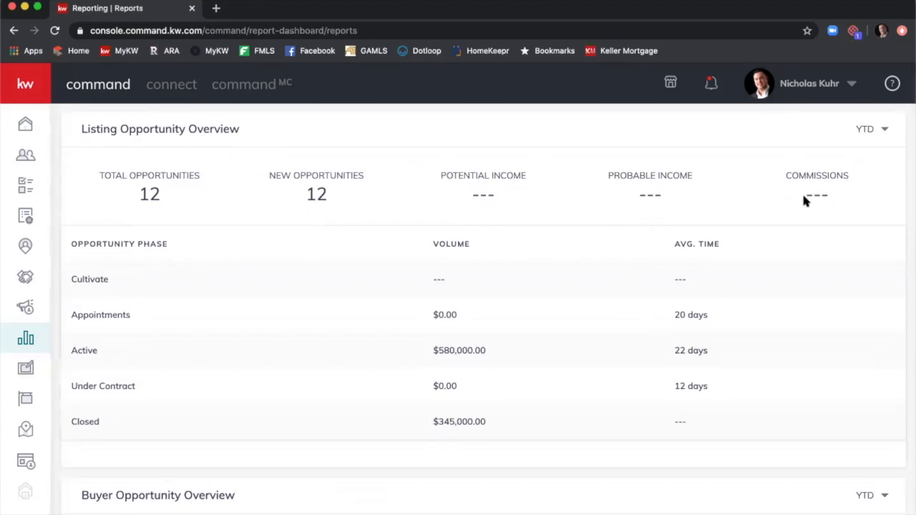
scroll(690, 238, "down", 1)
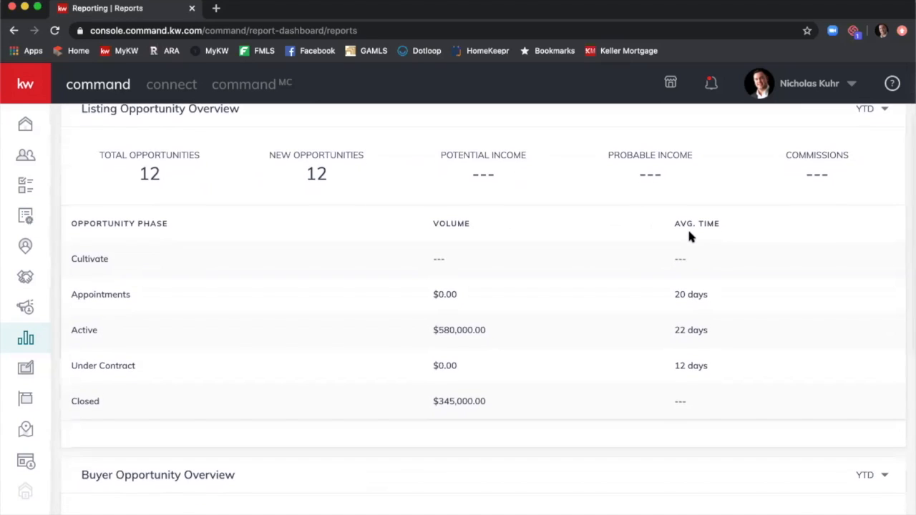
scroll(581, 236, "up", 1)
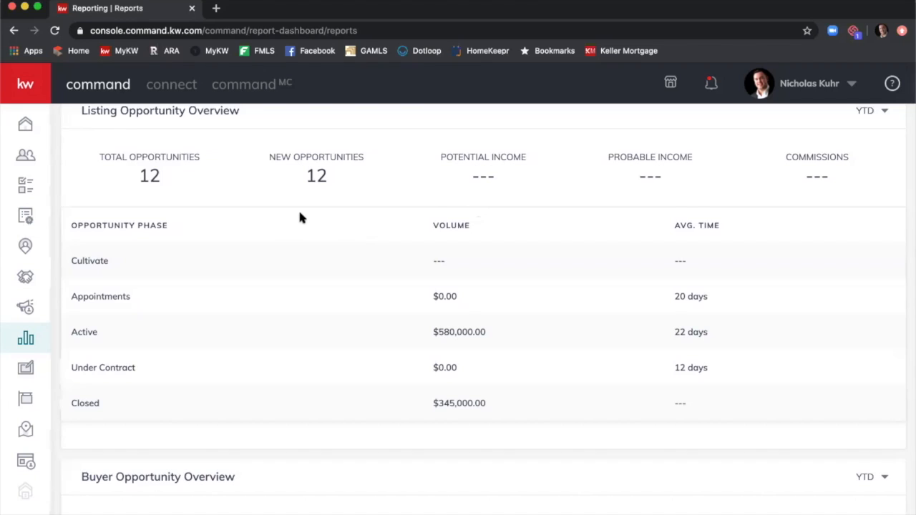
scroll(300, 217, "up", 1)
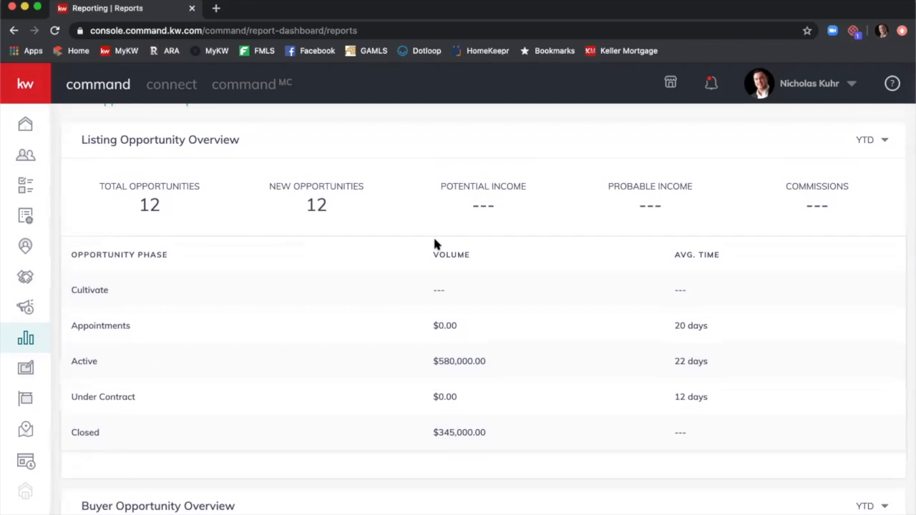
scroll(704, 162, "down", 6)
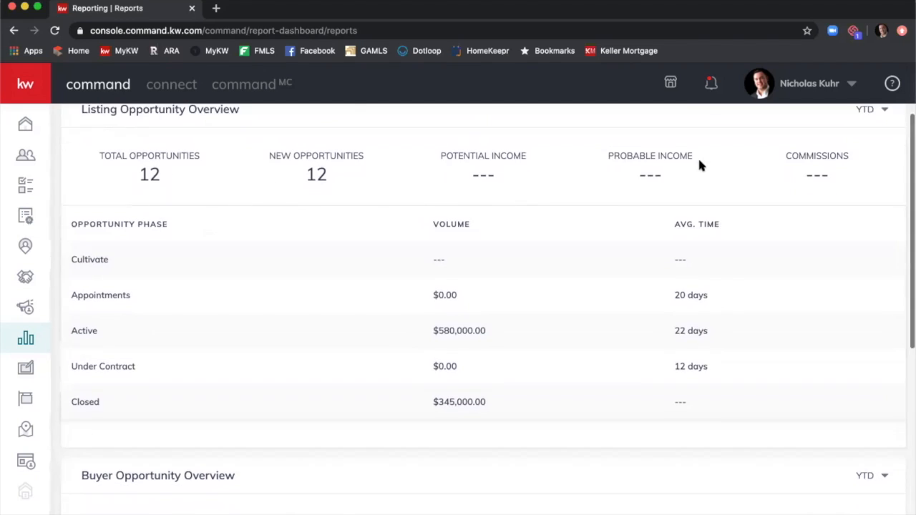
scroll(698, 168, "down", 3)
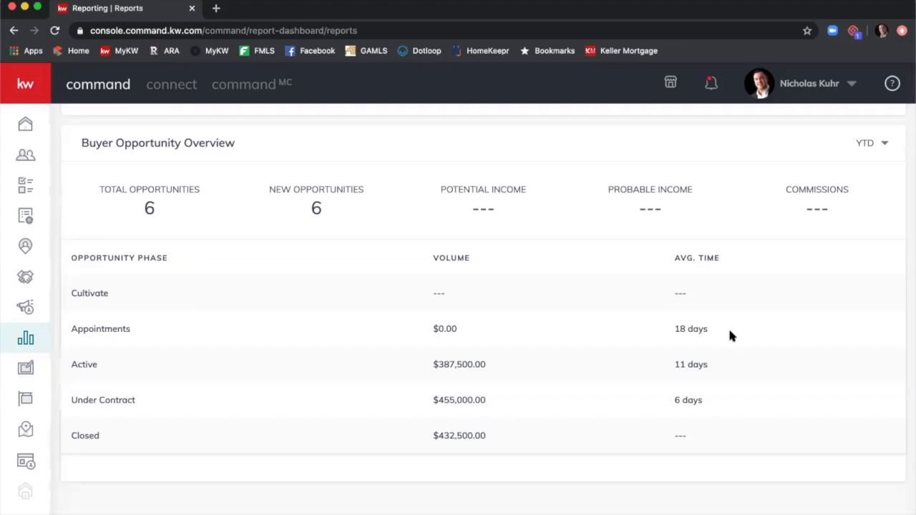
scroll(724, 329, "up", 4)
scroll(242, 190, "up", 3)
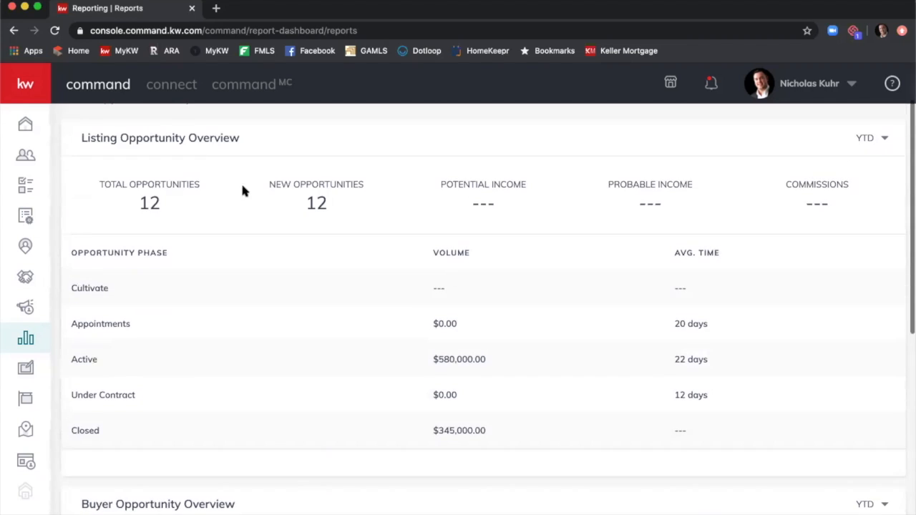
Show the Goals Report, review Goals Progress and Conversion Rate, then go to Goals.
left_click(220, 167)
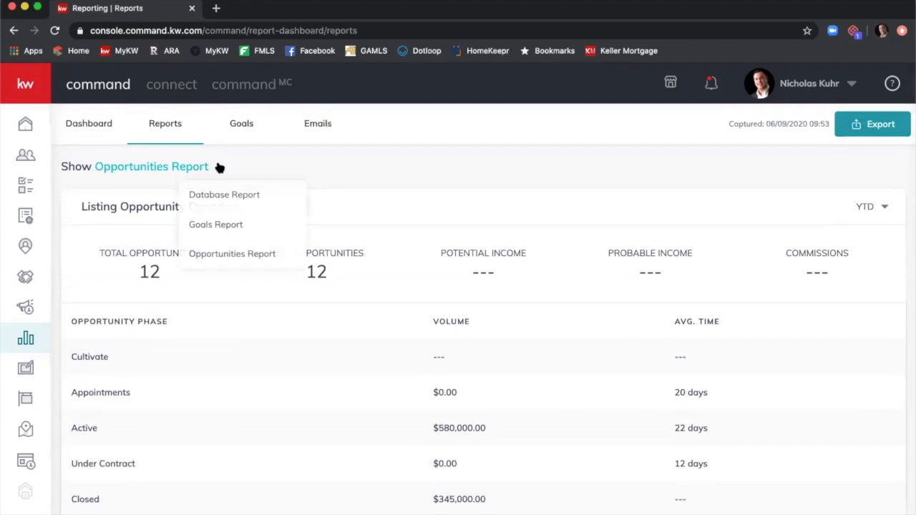
left_click(230, 224)
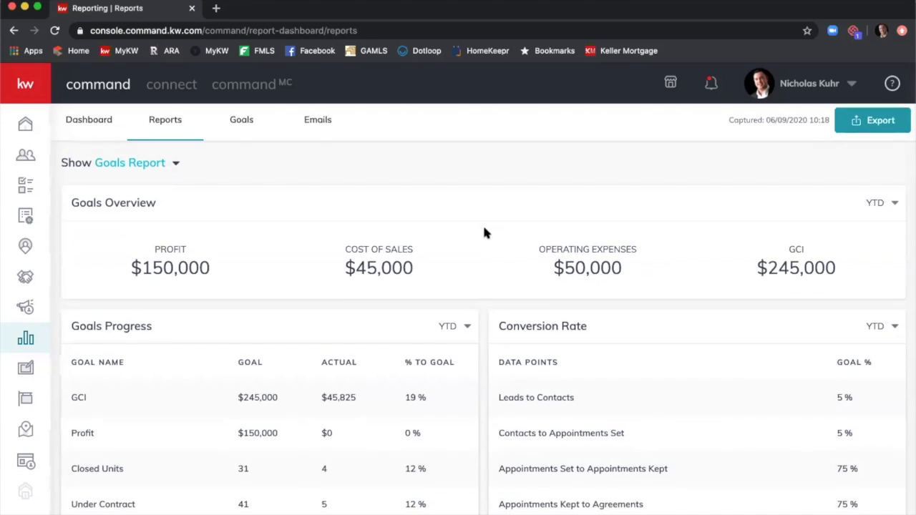
scroll(484, 231, "down", 3)
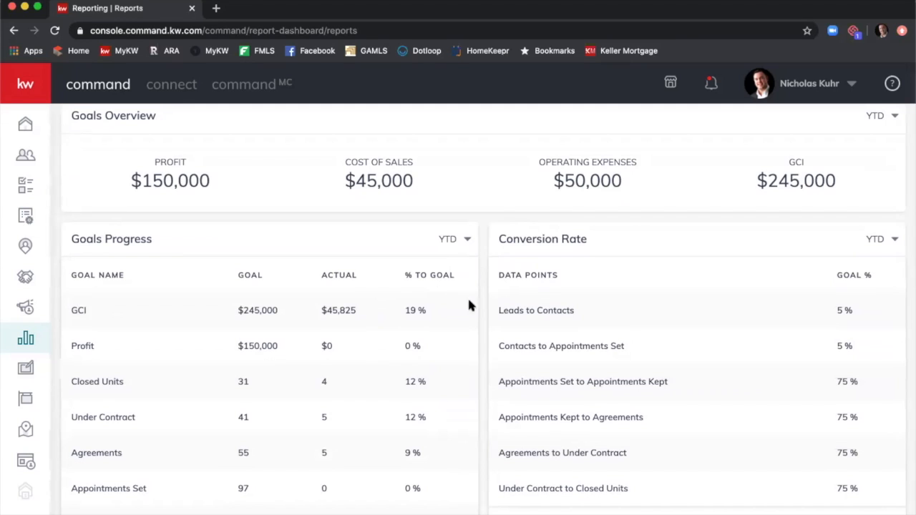
scroll(439, 334, "down", 2)
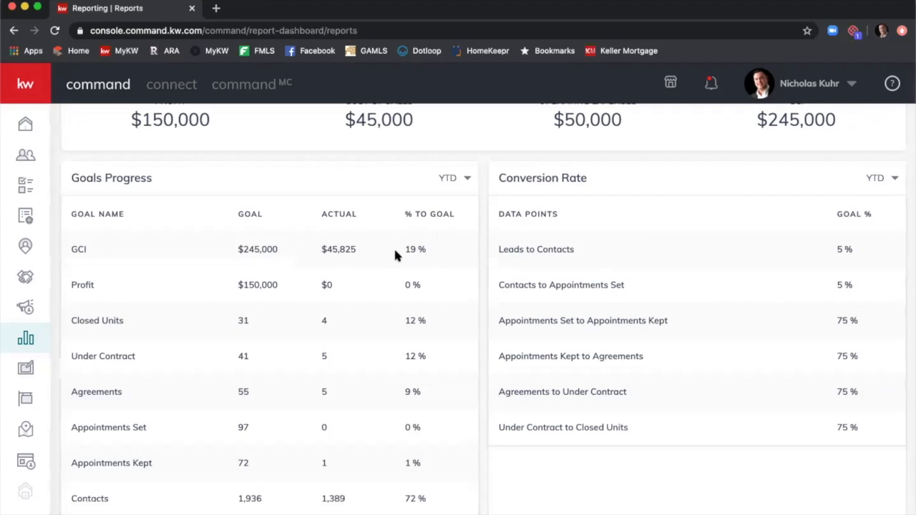
scroll(392, 256, "down", 2)
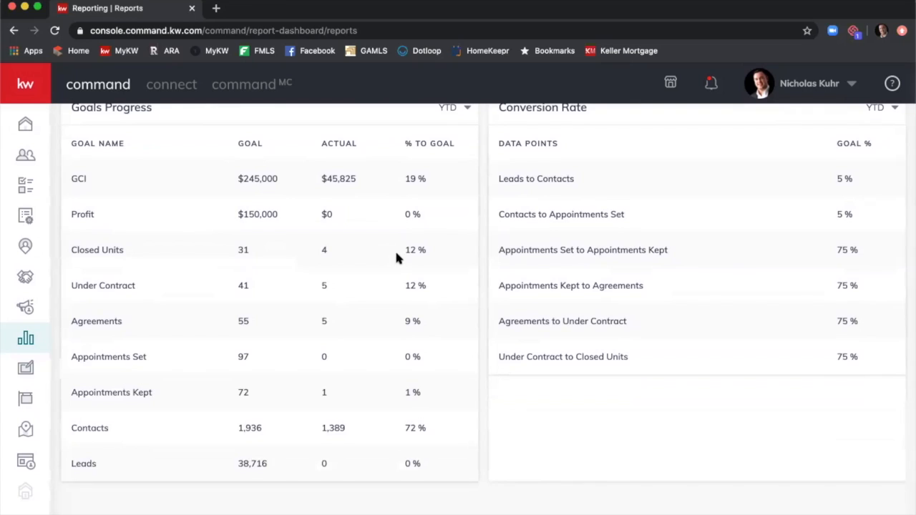
scroll(395, 249, "up", 4)
scroll(396, 253, "up", 2)
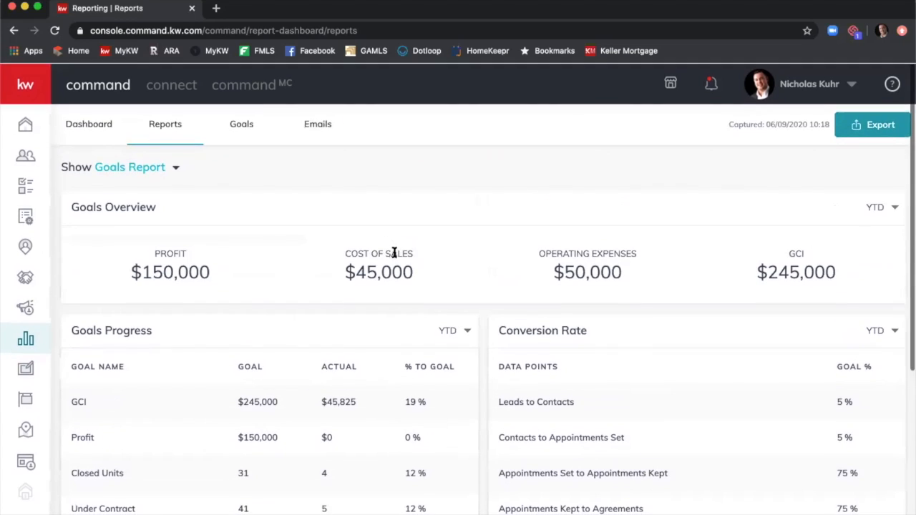
left_click(242, 130)
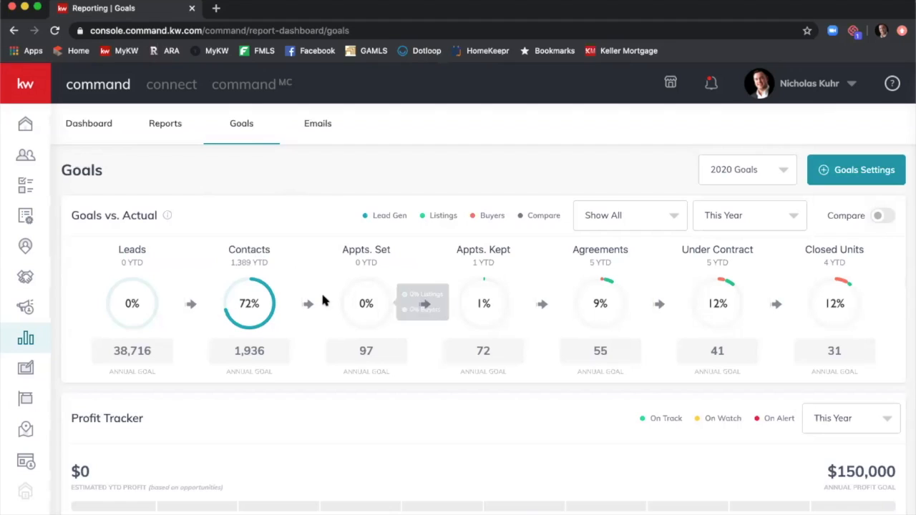
Review the 2020 Goals vs. Actual figures, including Under Contract and Closed Units at 12%.
mouse_move(360, 303)
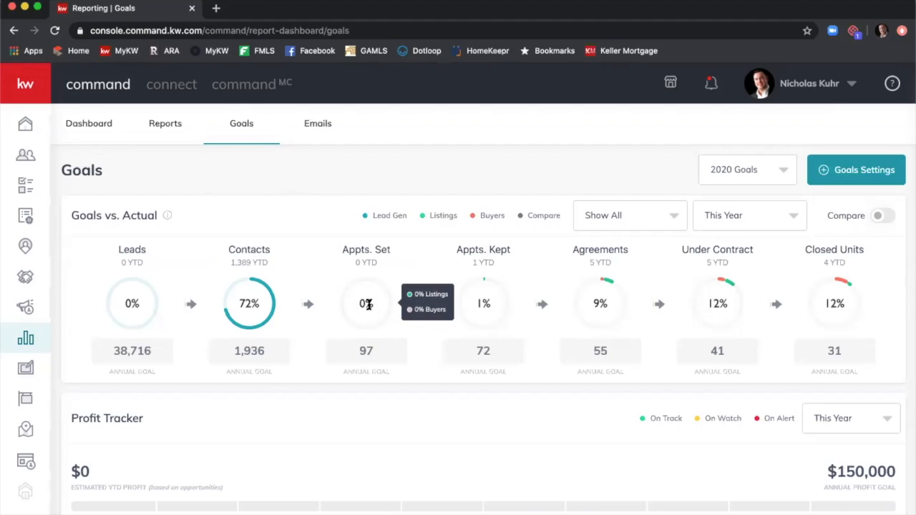
mouse_move(730, 321)
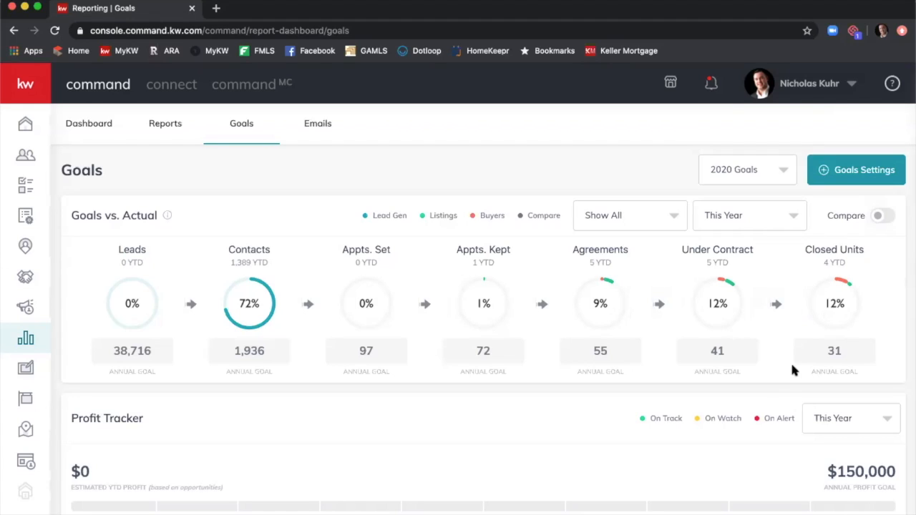
Change the Activities Breakdown period from This Year to This Month and review the page.
scroll(797, 344, "down", 3)
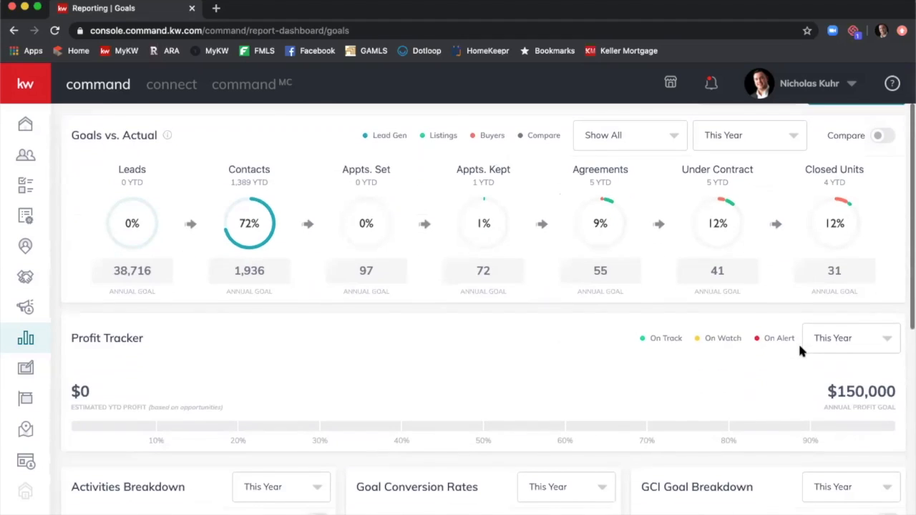
scroll(721, 372, "down", 1)
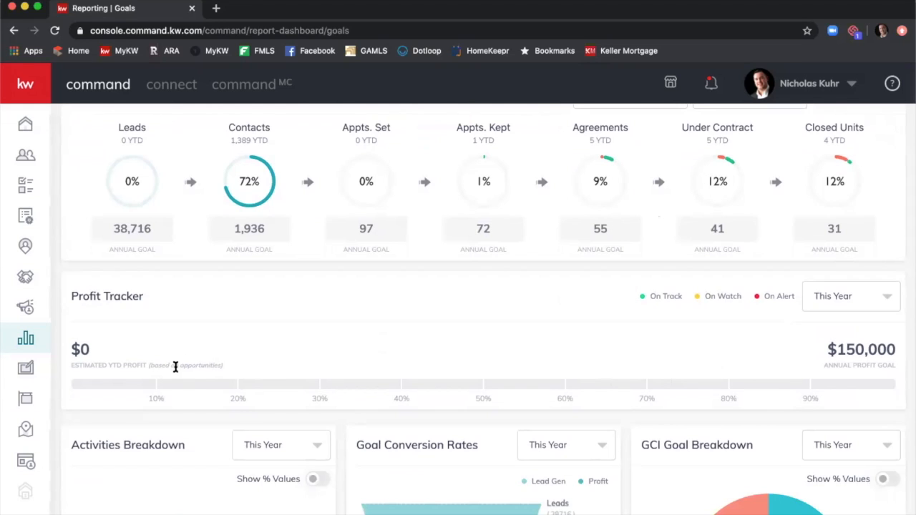
scroll(161, 365, "down", 5)
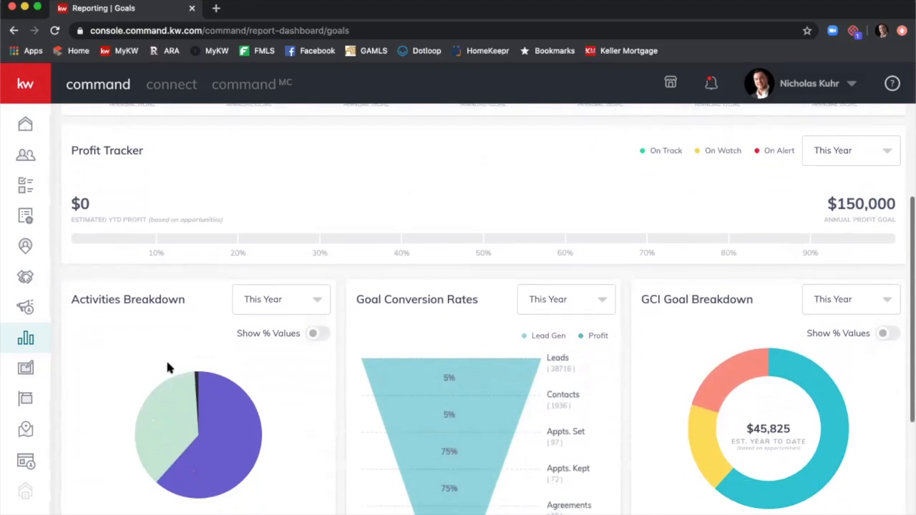
scroll(168, 367, "down", 2)
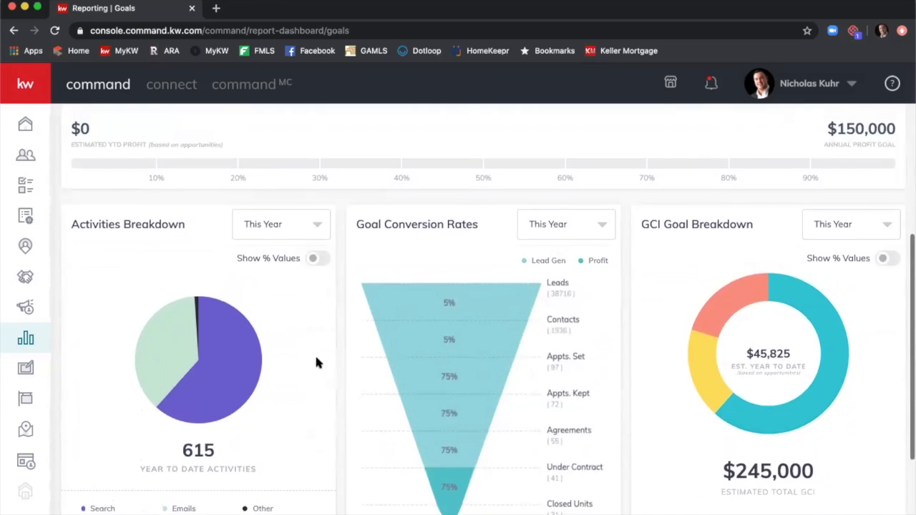
scroll(317, 362, "down", 2)
scroll(320, 363, "up", 2)
scroll(320, 363, "down", 1)
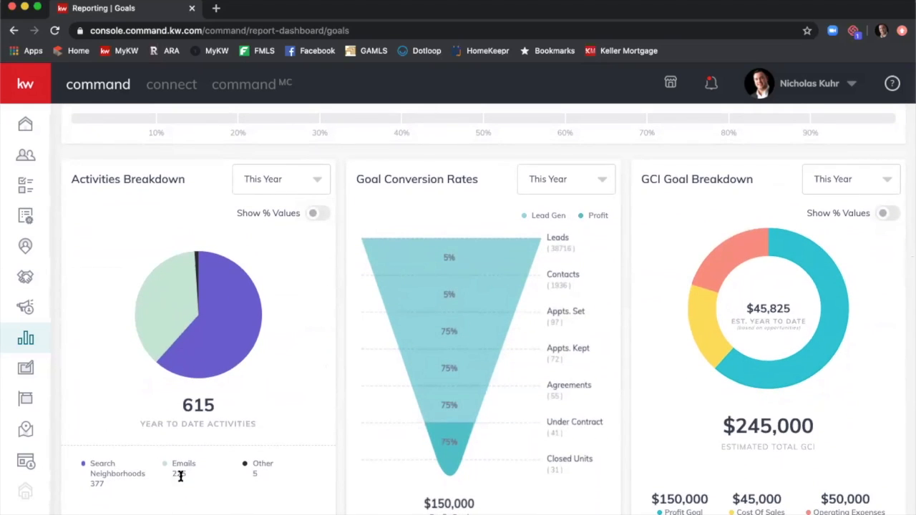
left_click(319, 183)
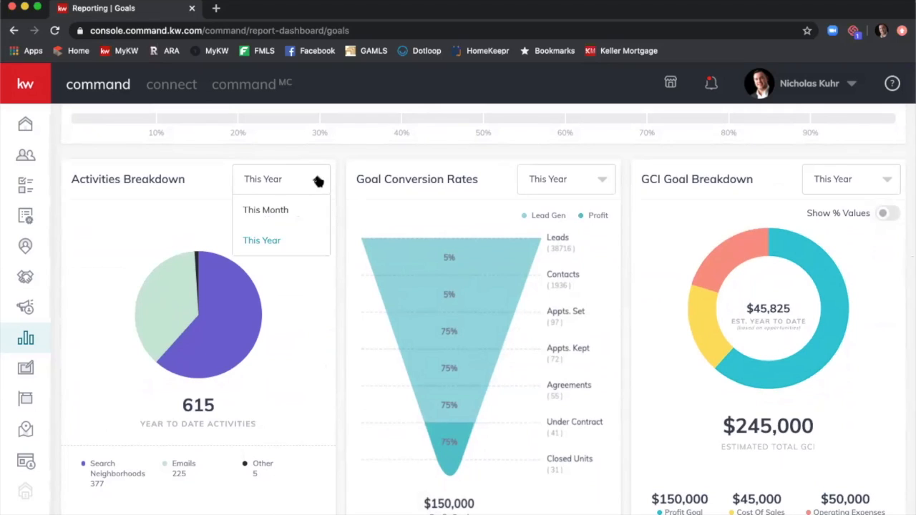
left_click(283, 210)
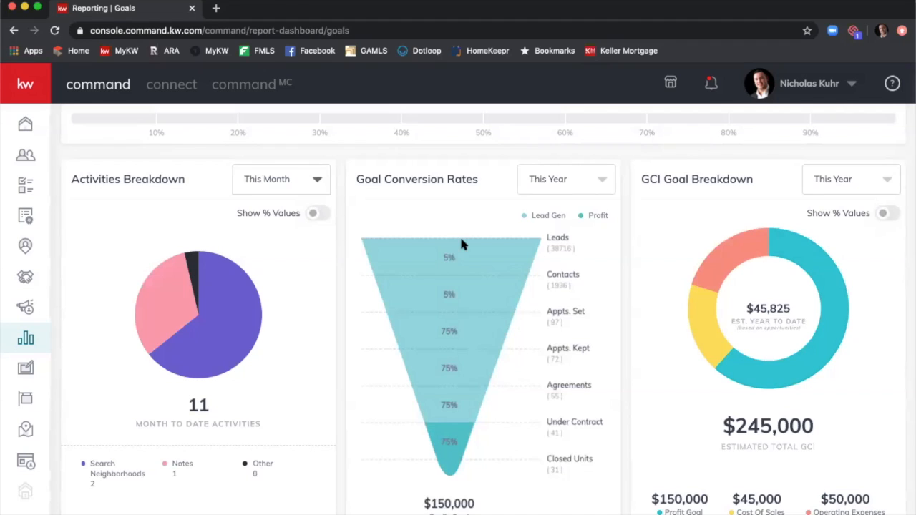
scroll(464, 242, "down", 1)
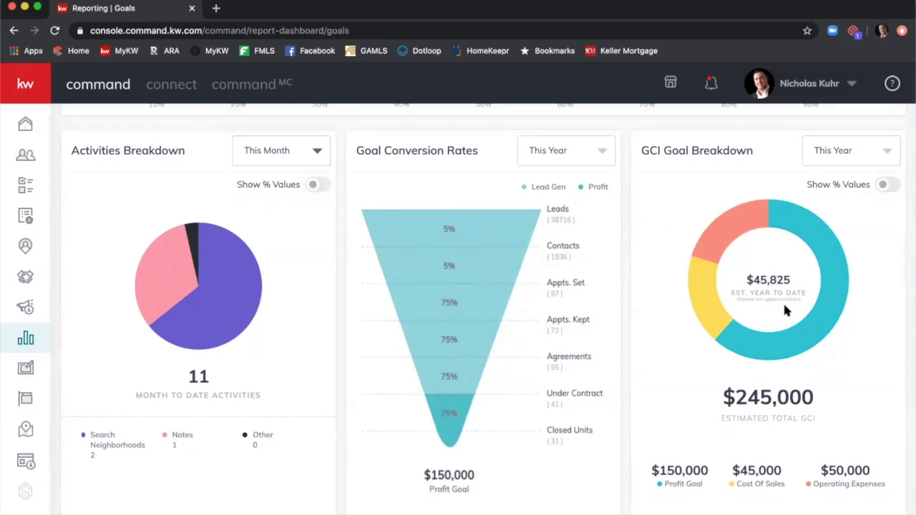
scroll(834, 283, "down", 1)
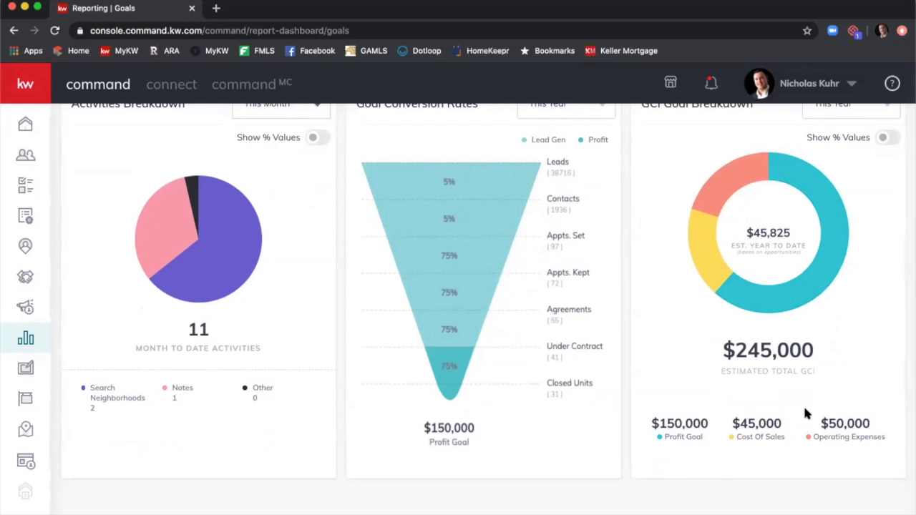
scroll(805, 413, "up", 5)
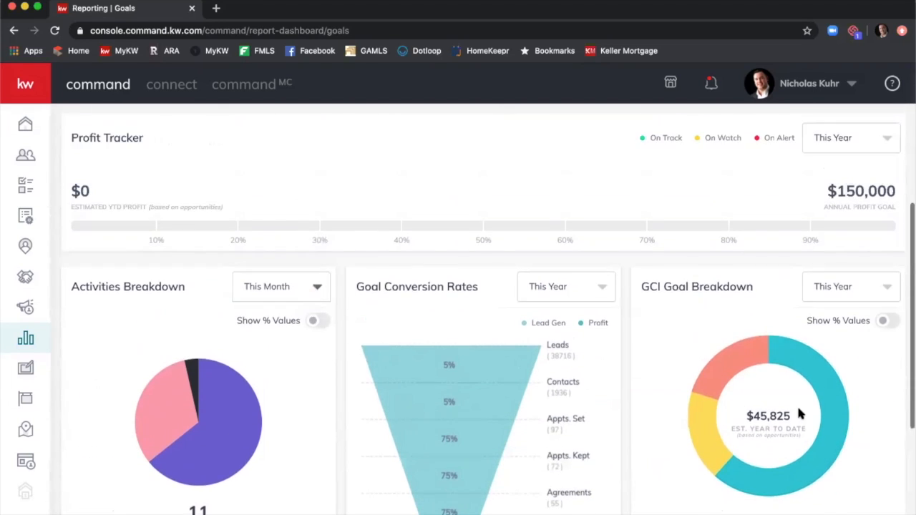
scroll(796, 405, "up", 5)
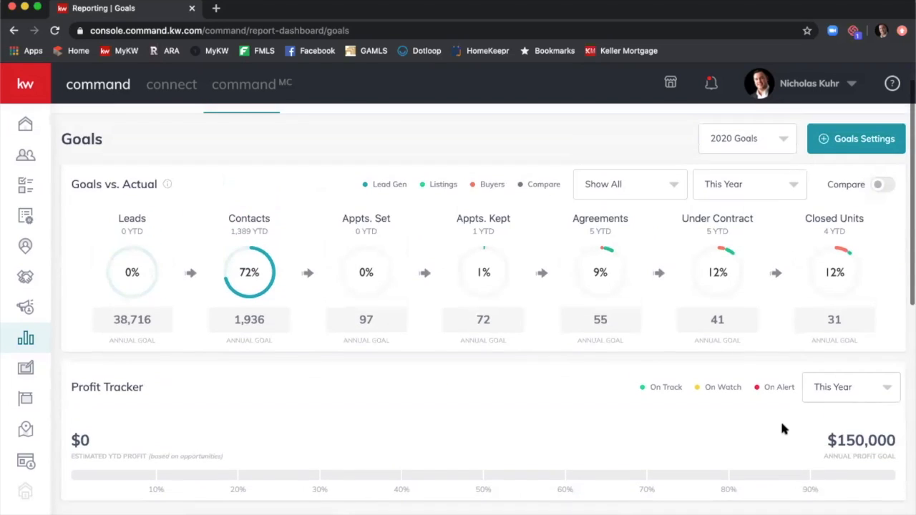
mouse_move(788, 416)
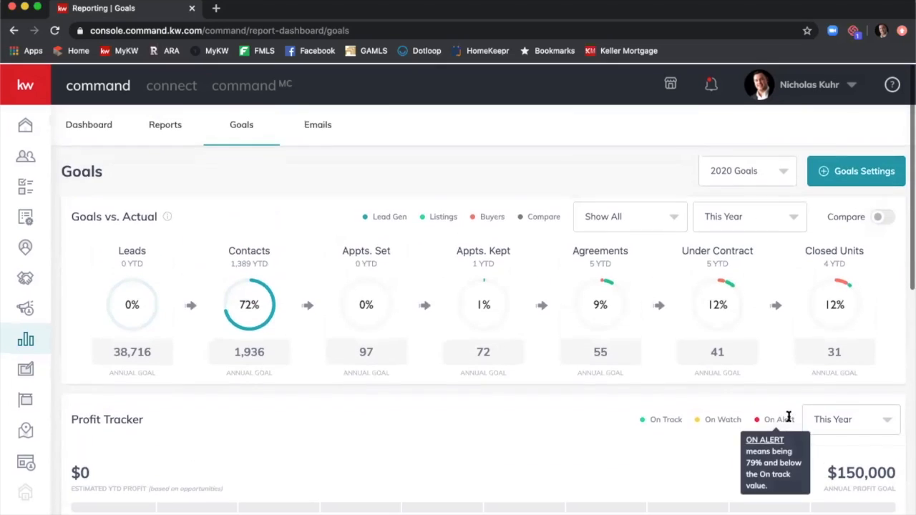
left_click(841, 177)
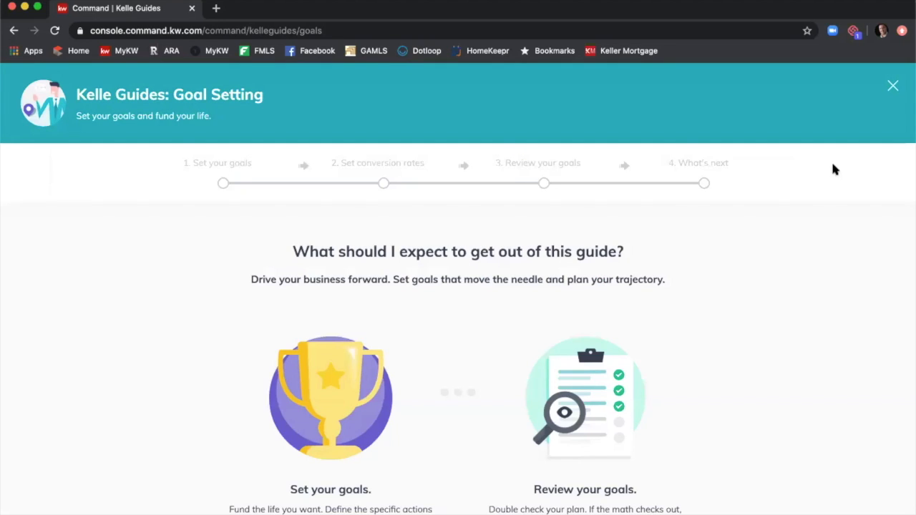
scroll(780, 262, "down", 2)
scroll(781, 263, "down", 1)
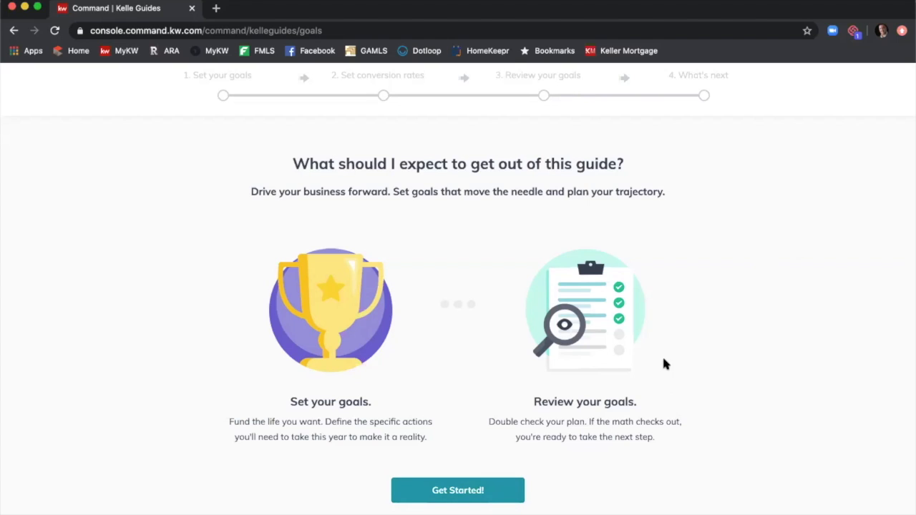
scroll(679, 366, "up", 2)
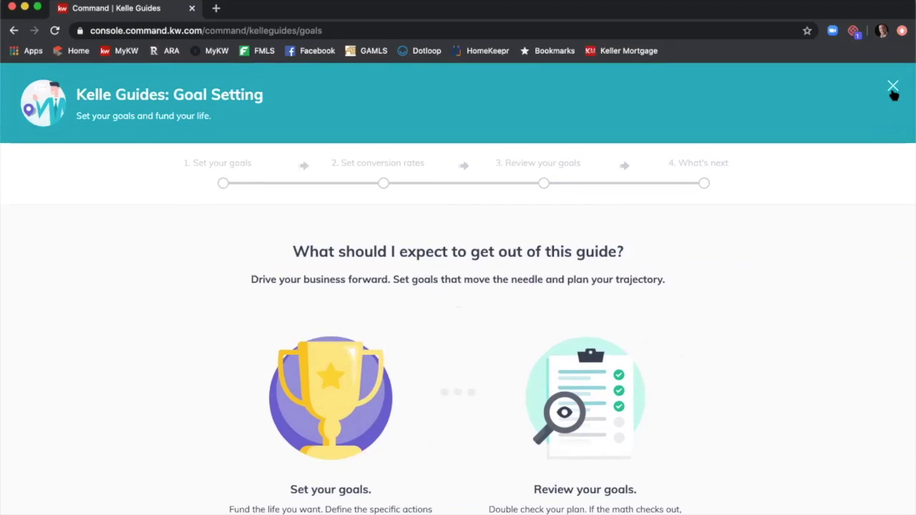
left_click(894, 86)
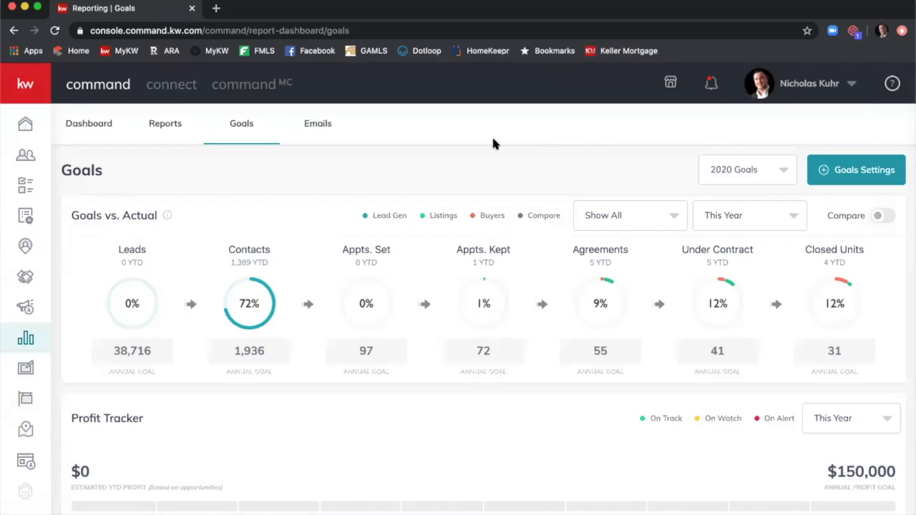
Open the Email Report and review usage: 0 of 5000 monthly emails.
left_click(311, 126)
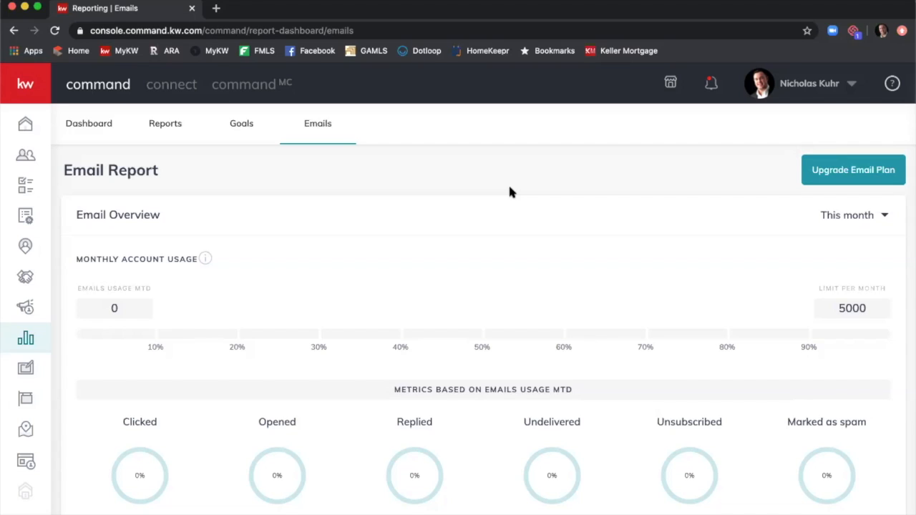
scroll(508, 187, "down", 1)
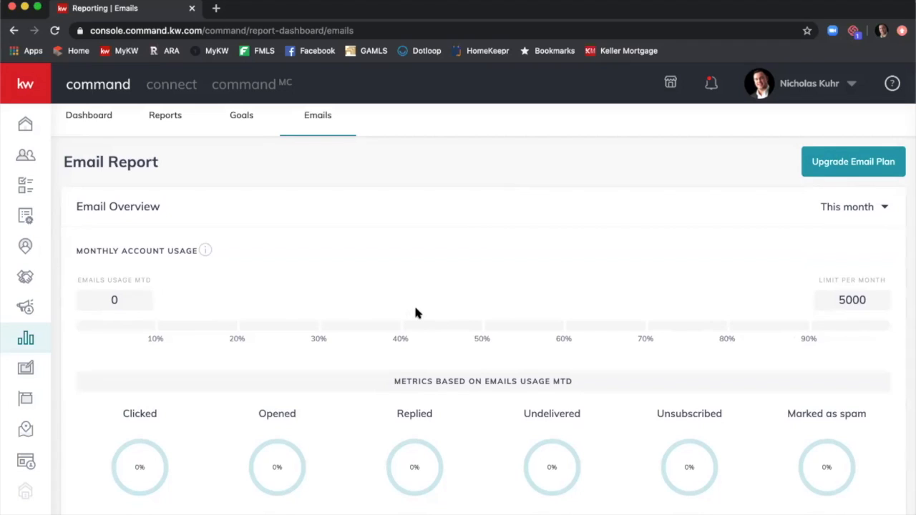
scroll(419, 304, "down", 3)
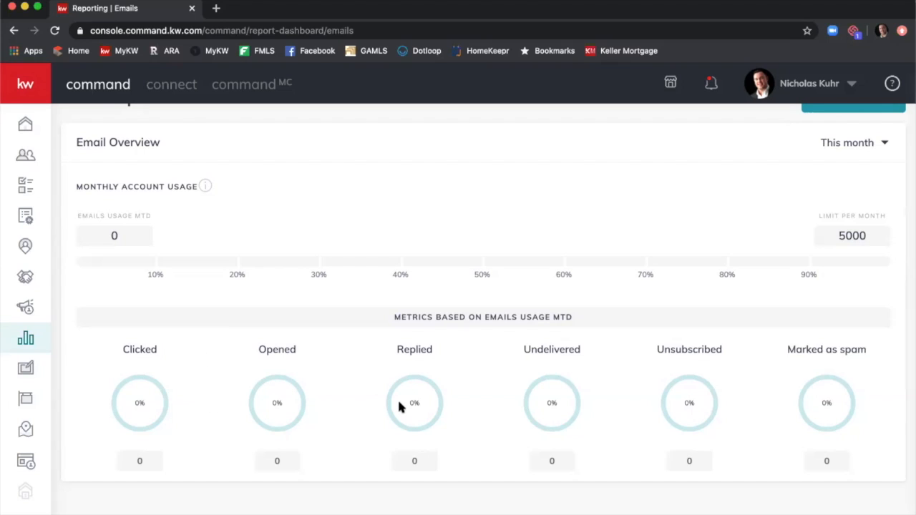
scroll(438, 405, "up", 2)
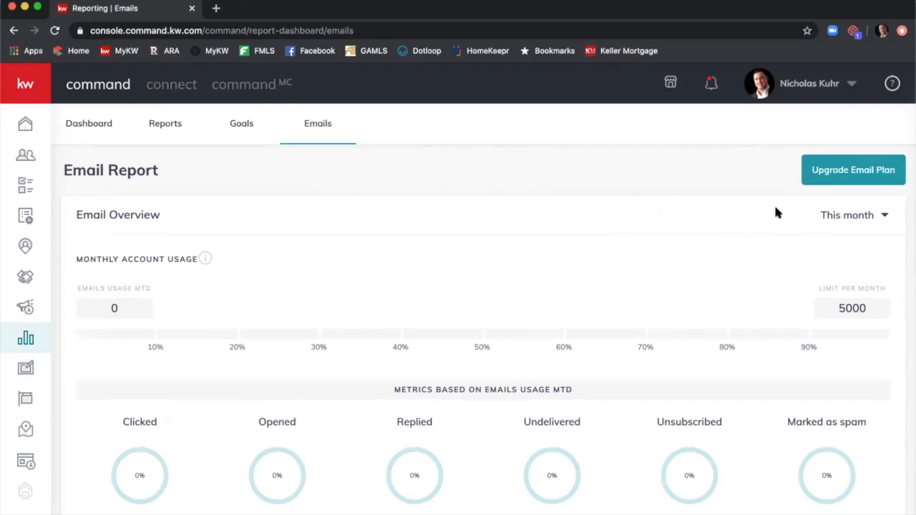
Choose Upgrade Email Plan, opening KW Marketplace's Featured Applications in a new tab.
left_click(823, 174)
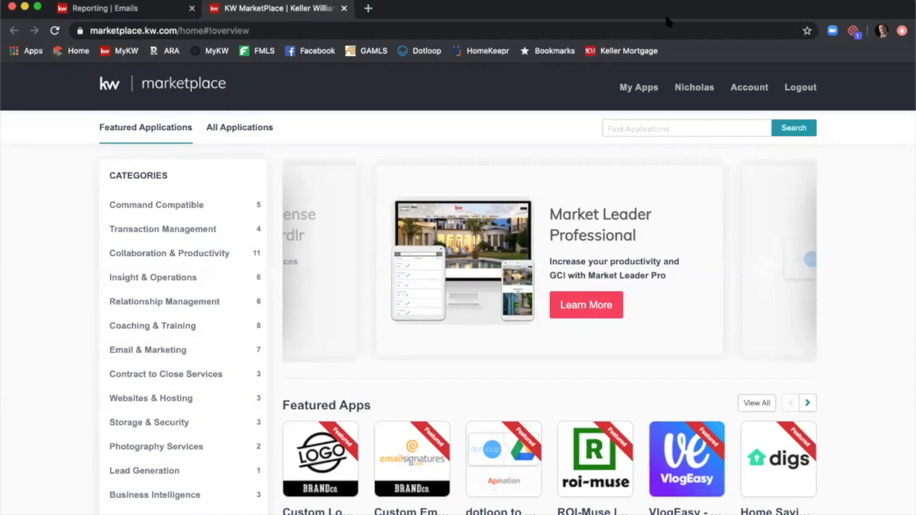
Return to the Reporting Emails browser tab and switch to the reports Dashboard.
left_click(135, 11)
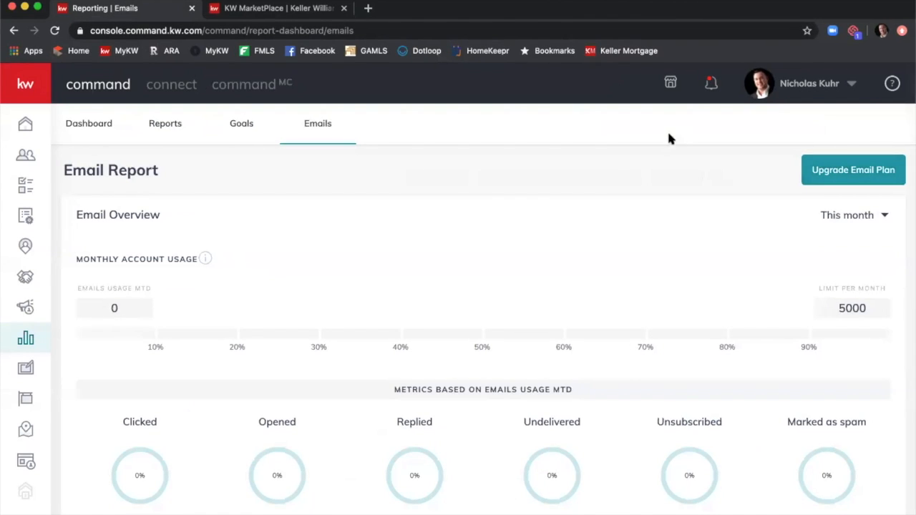
scroll(583, 239, "down", 3)
scroll(583, 238, "up", 3)
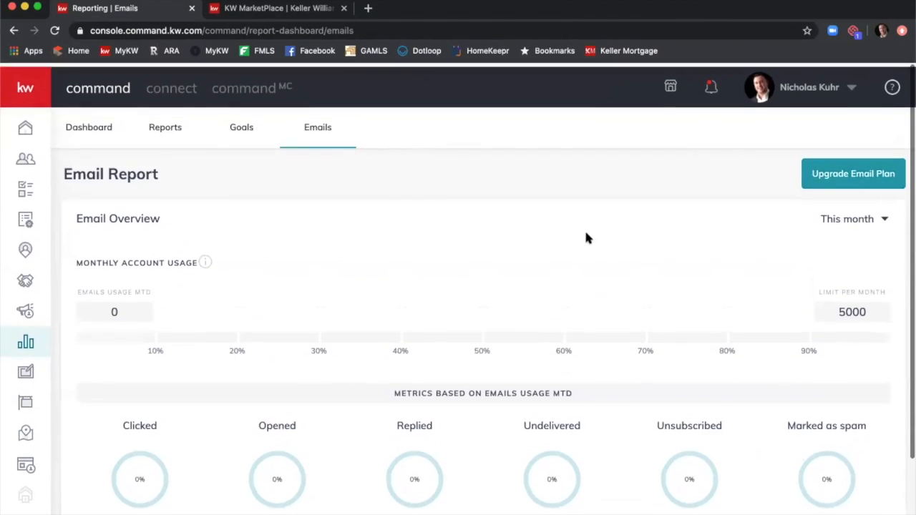
left_click(83, 126)
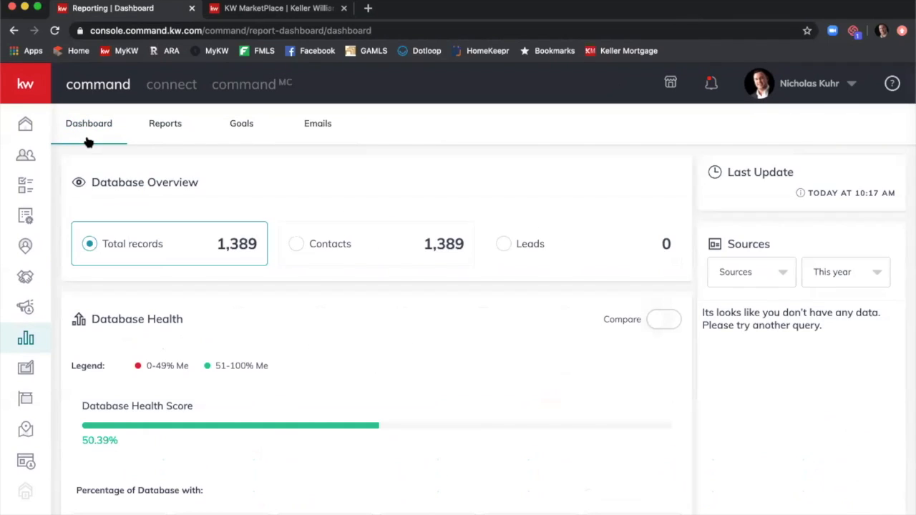
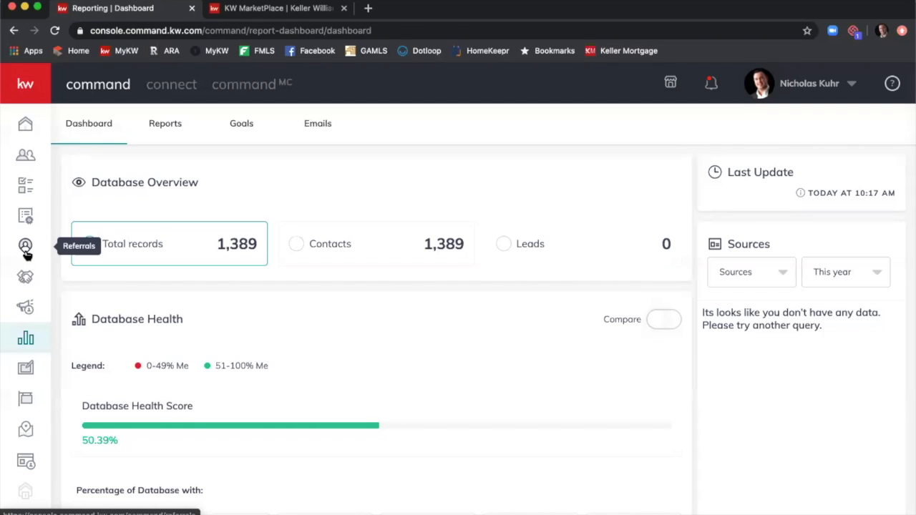
Open Referrals and view pending invites: none inbound, one outbound sent February 9th 2020.
left_click(26, 249)
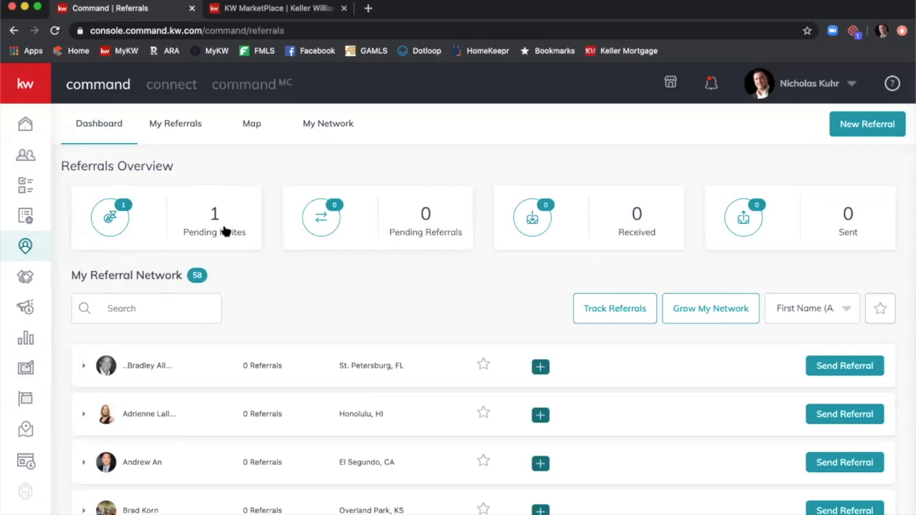
left_click(224, 231)
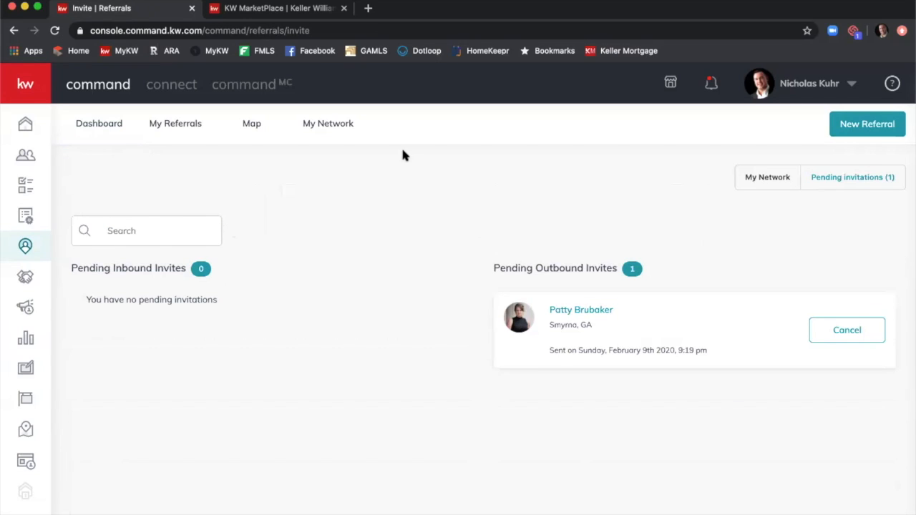
Go back to the Referrals Dashboard showing 1 pending invite and a 58-member network.
left_click(81, 124)
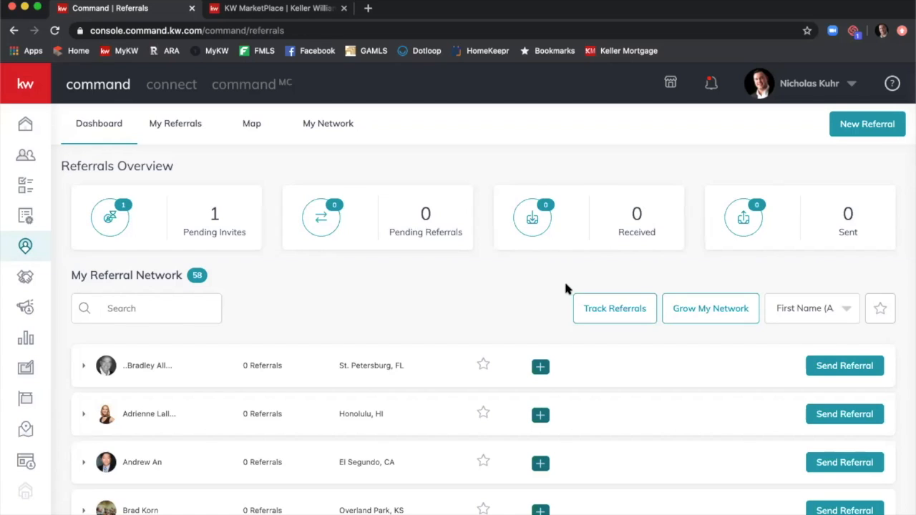
scroll(566, 288, "down", 1)
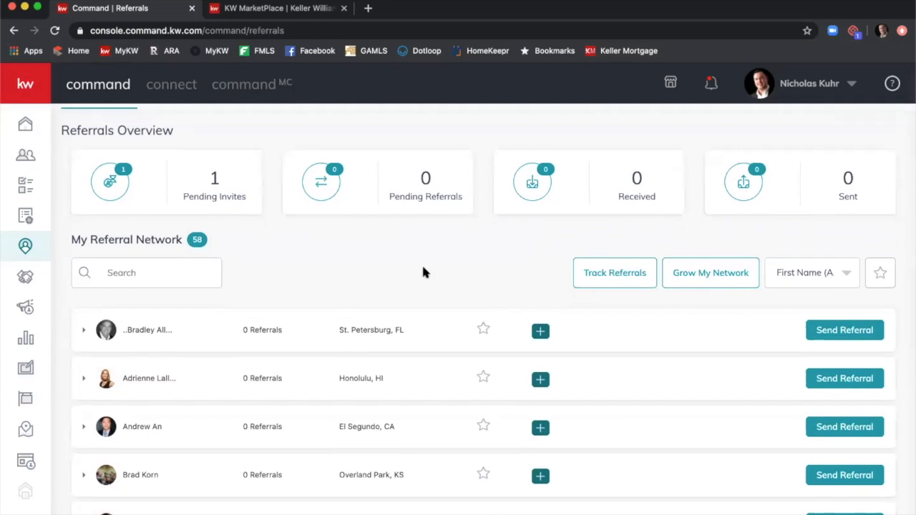
scroll(423, 269, "down", 2)
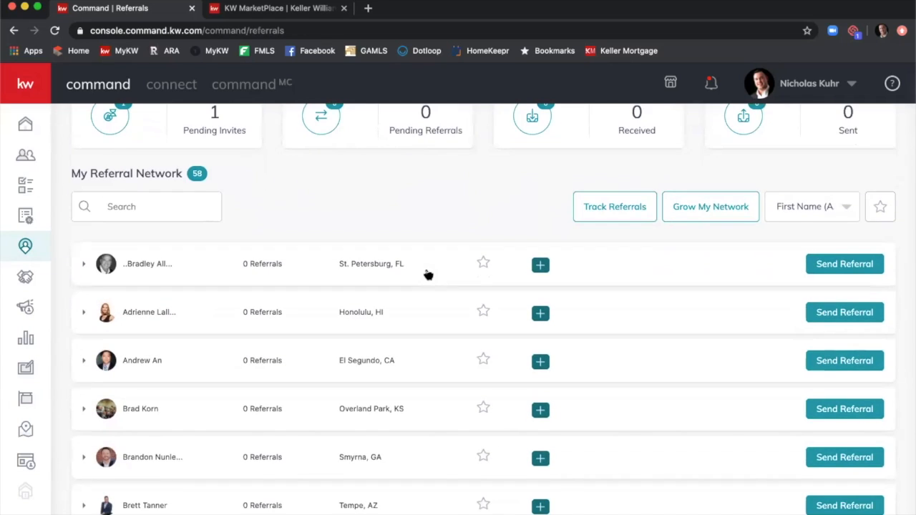
scroll(428, 276, "down", 4)
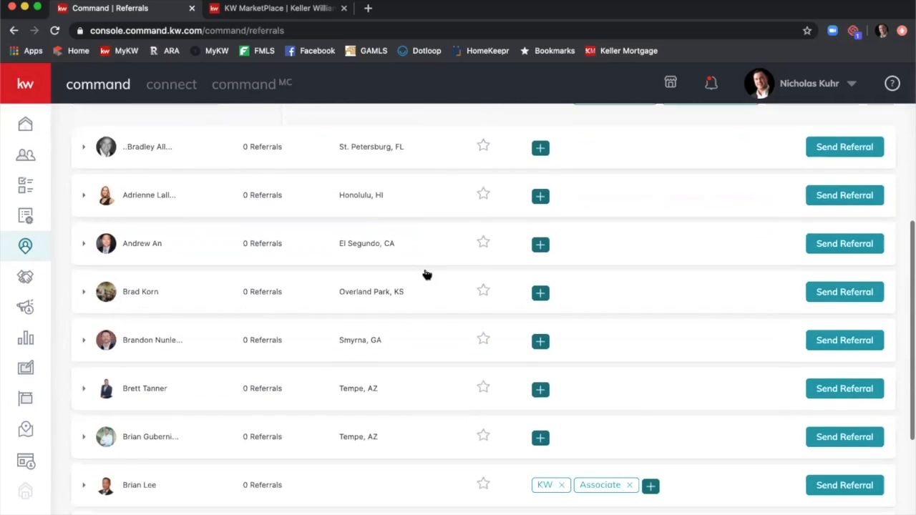
scroll(427, 276, "down", 2)
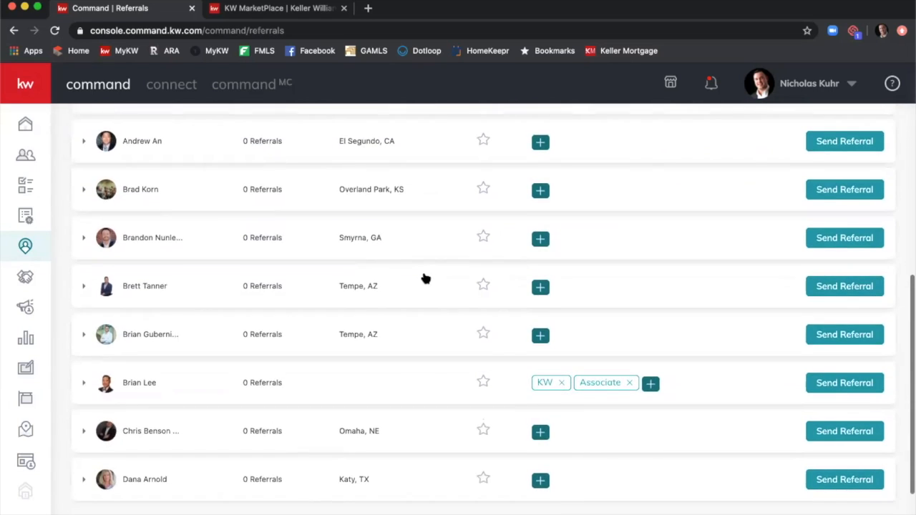
scroll(426, 276, "down", 1)
scroll(426, 278, "up", 5)
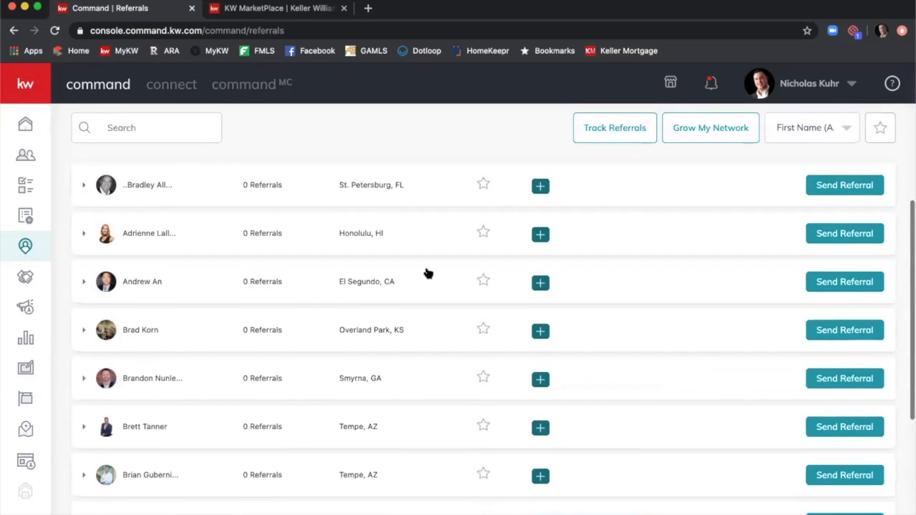
scroll(428, 272, "up", 2)
left_click(179, 204)
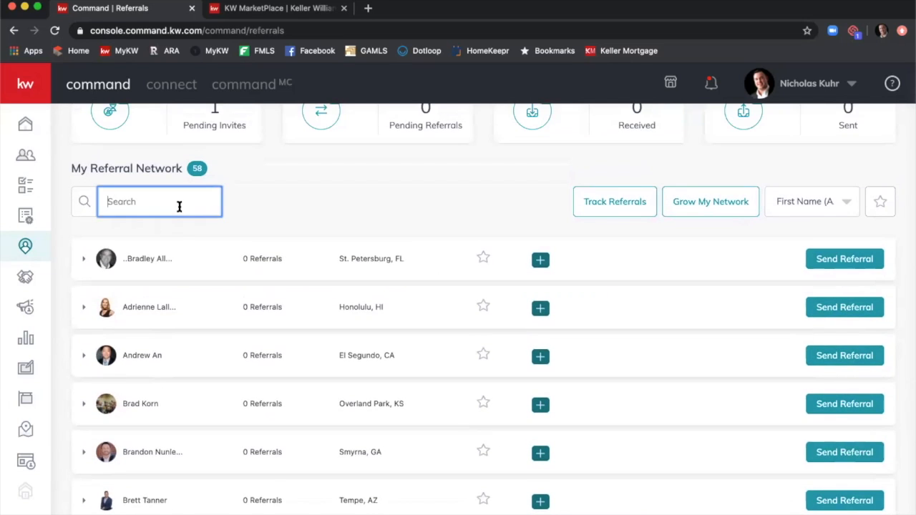
type("Chir")
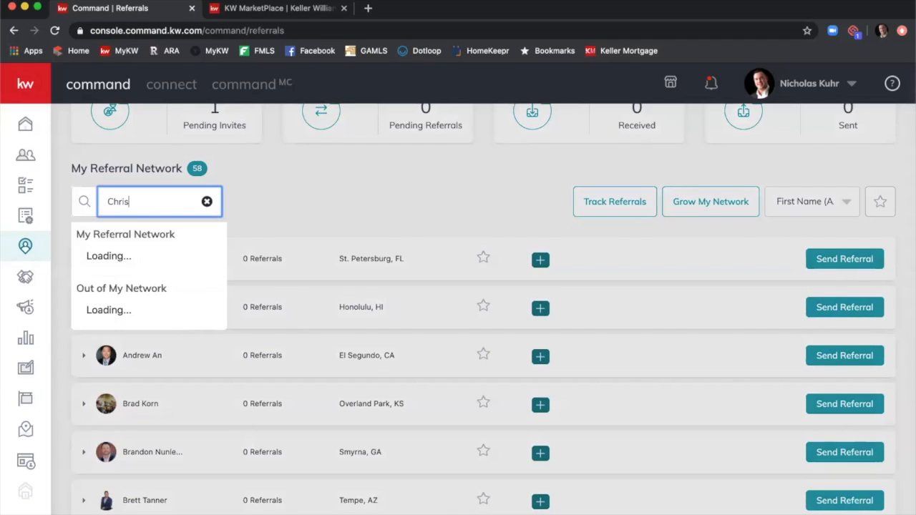
left_click(175, 364)
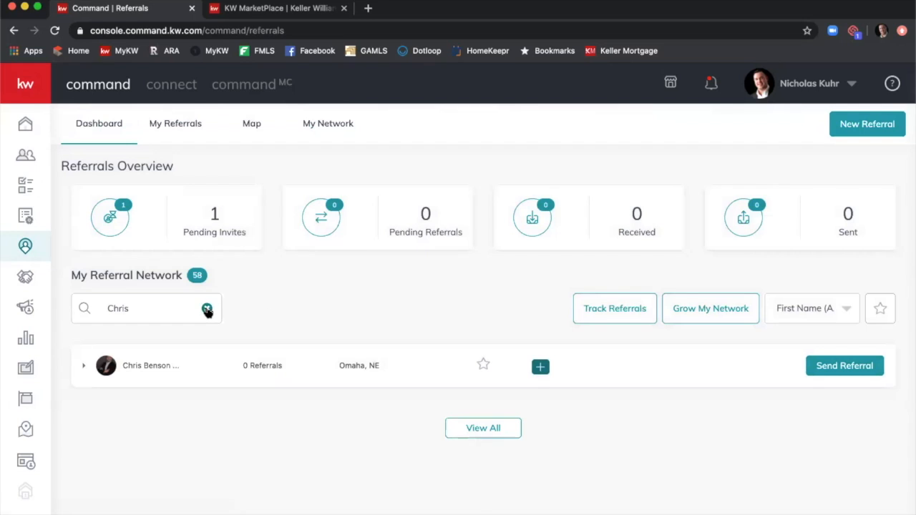
left_click(207, 308)
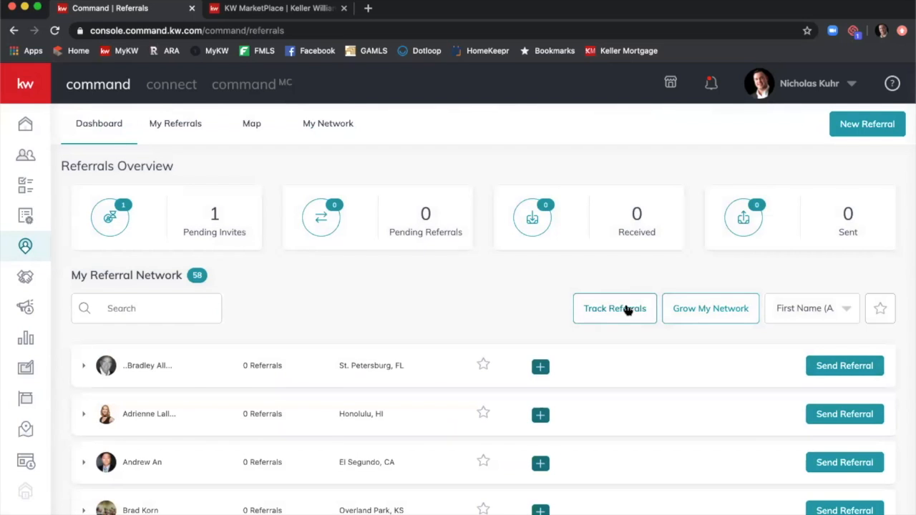
left_click(627, 310)
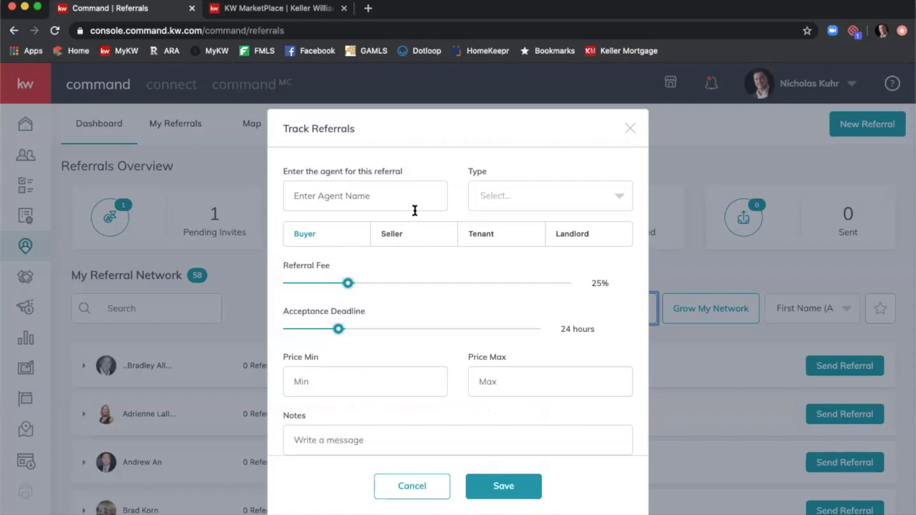
scroll(416, 207, "down", 3)
scroll(418, 215, "down", 1)
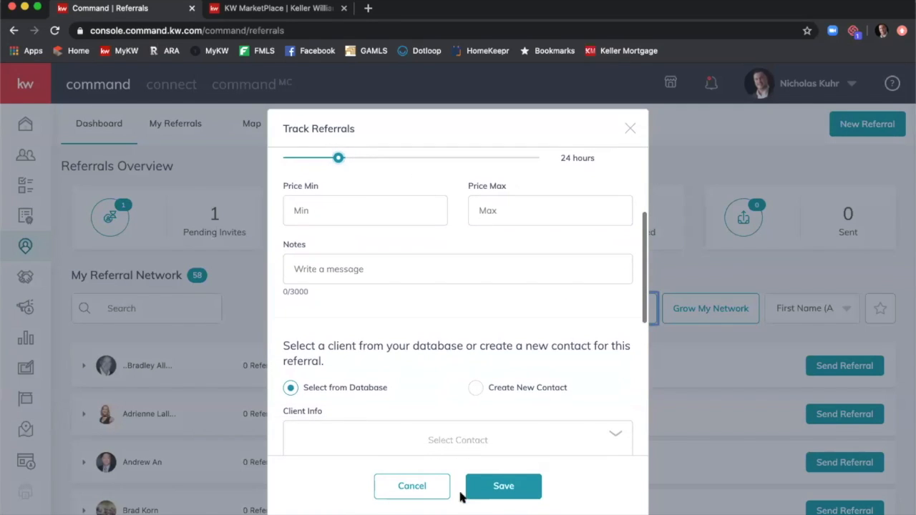
left_click(405, 487)
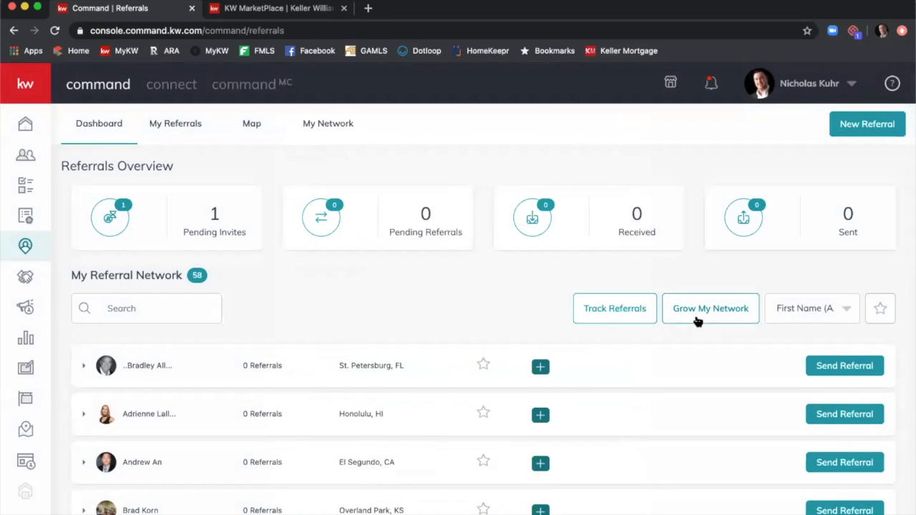
left_click(696, 318)
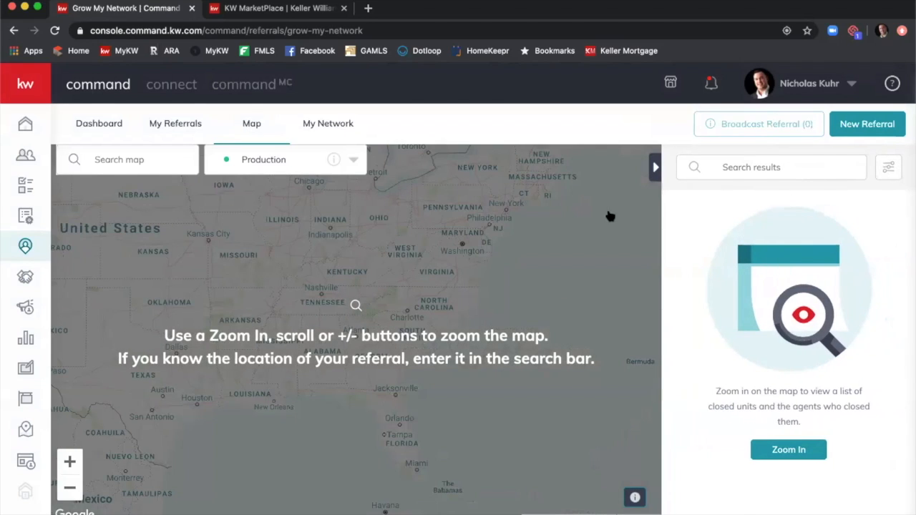
Search the referral map for 'nashville, tn' and zoom in to its 127 agents.
scroll(315, 295, "up", 5)
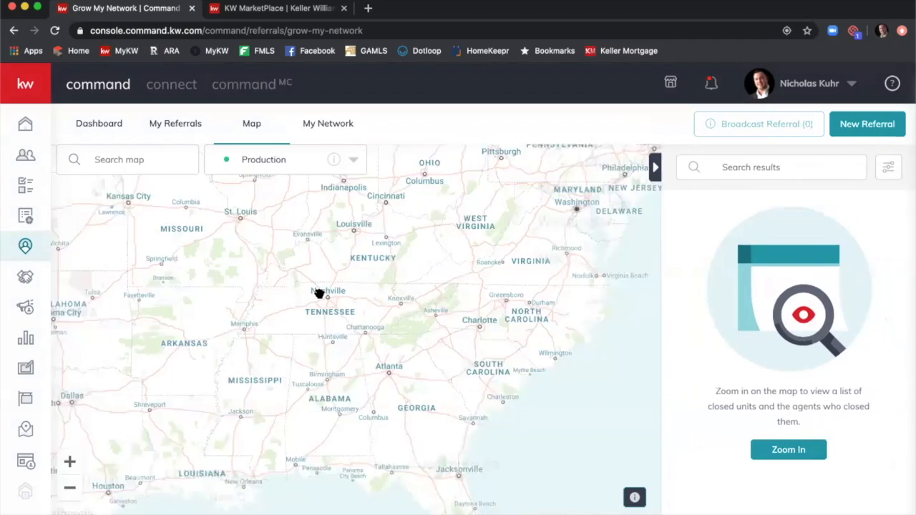
scroll(351, 306, "up", 3)
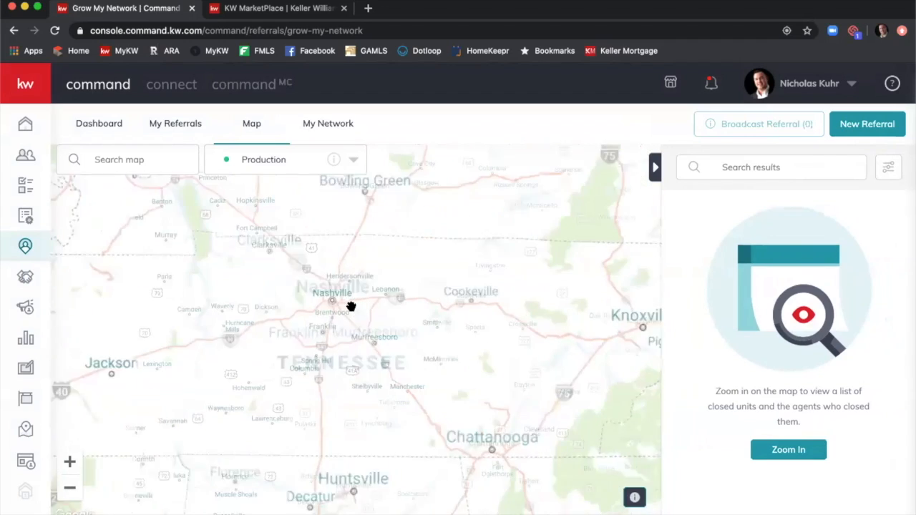
scroll(343, 305, "up", 3)
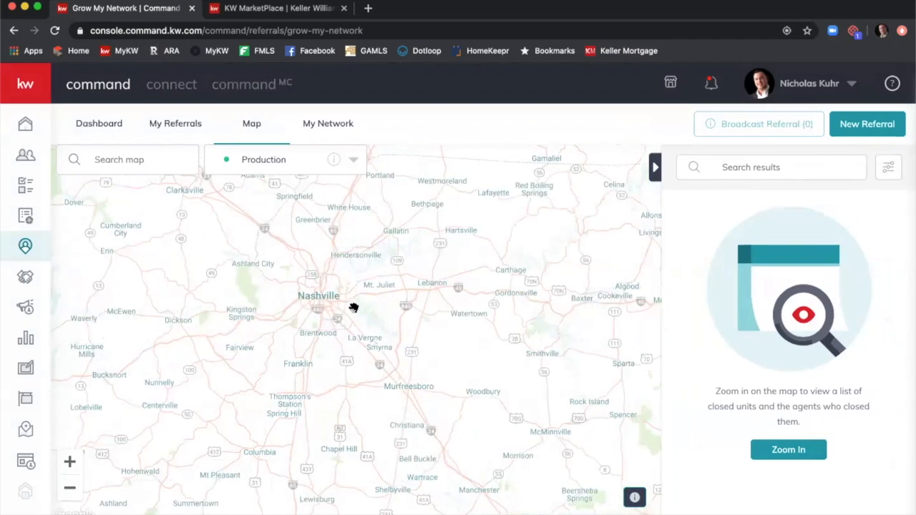
left_click(743, 170)
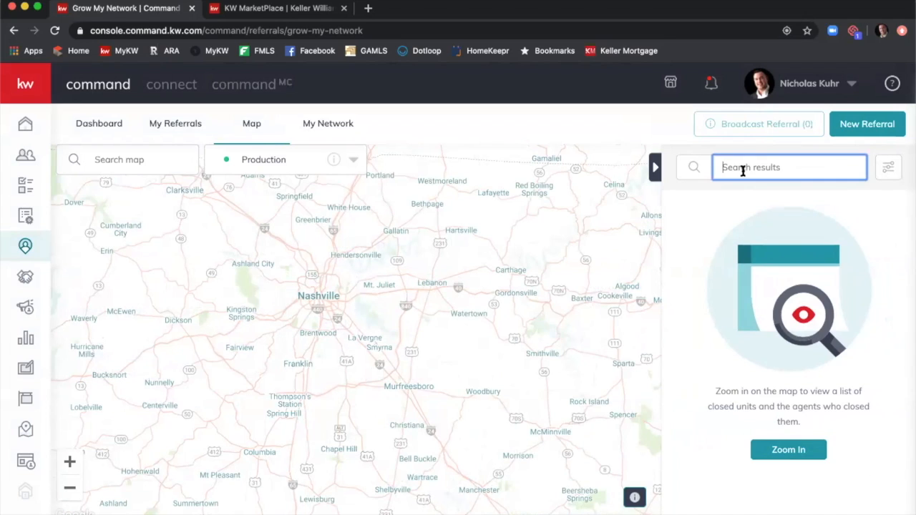
type("nashville, tn")
left_click(788, 450)
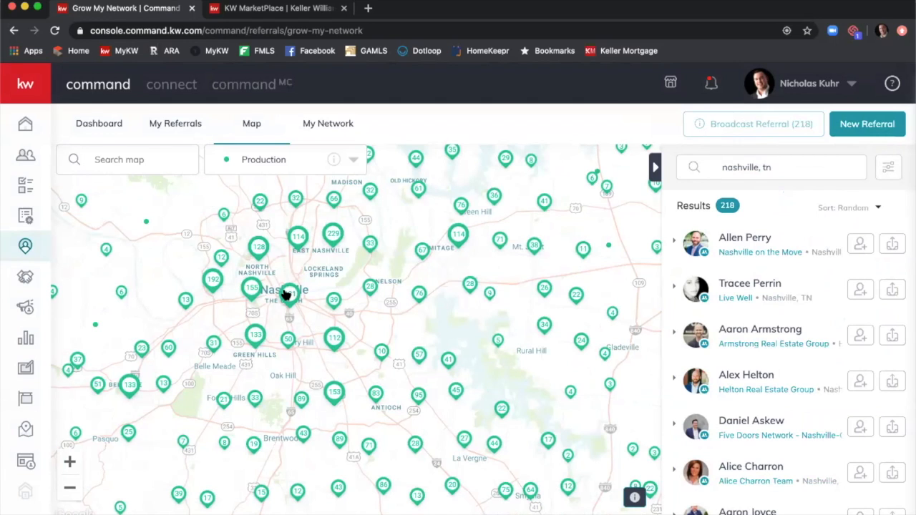
Open a Nashville agent's Connect profile from the map results.
scroll(284, 288, "up", 3)
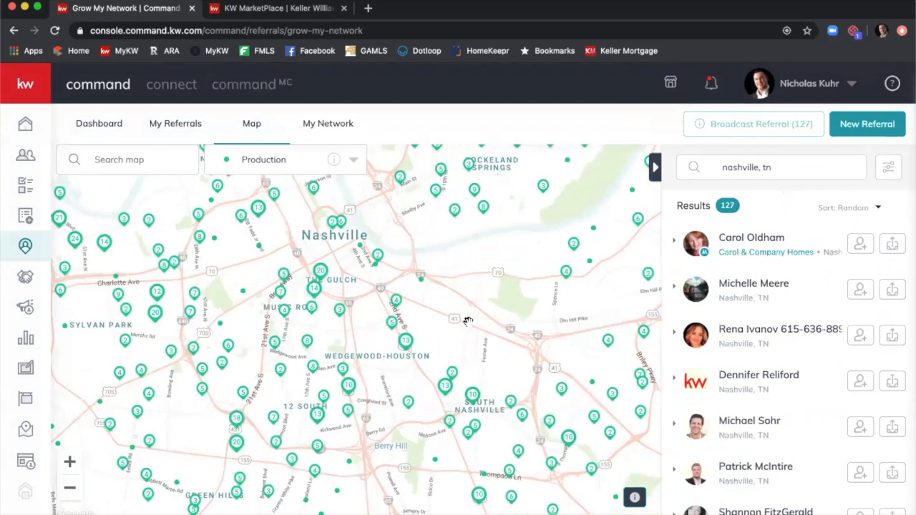
scroll(787, 250, "down", 4)
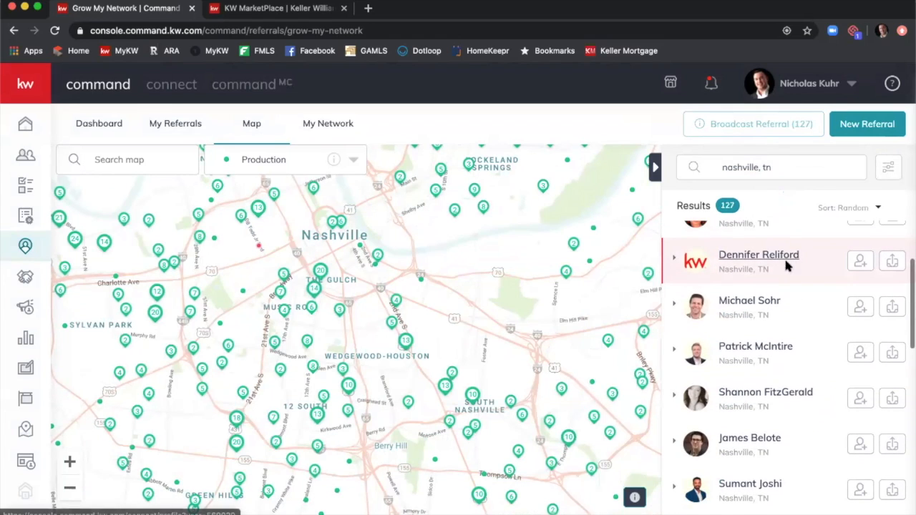
left_click(753, 301)
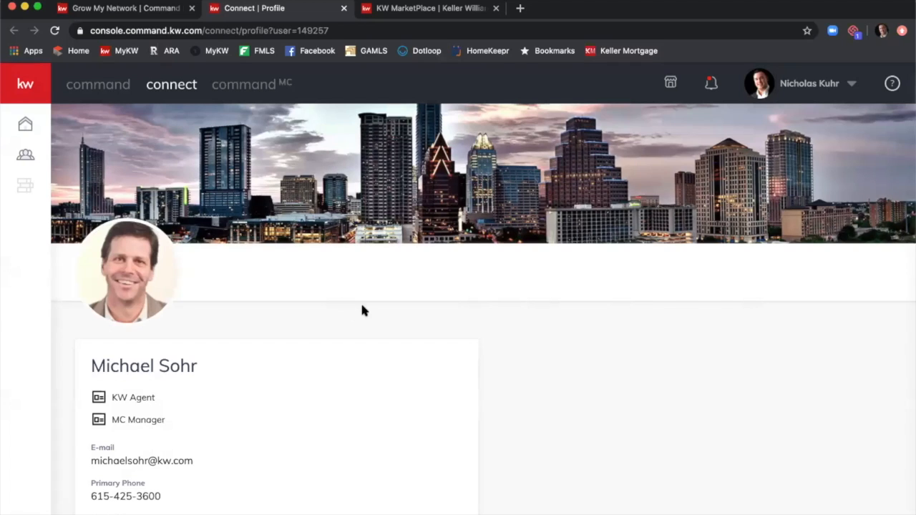
scroll(391, 301, "down", 5)
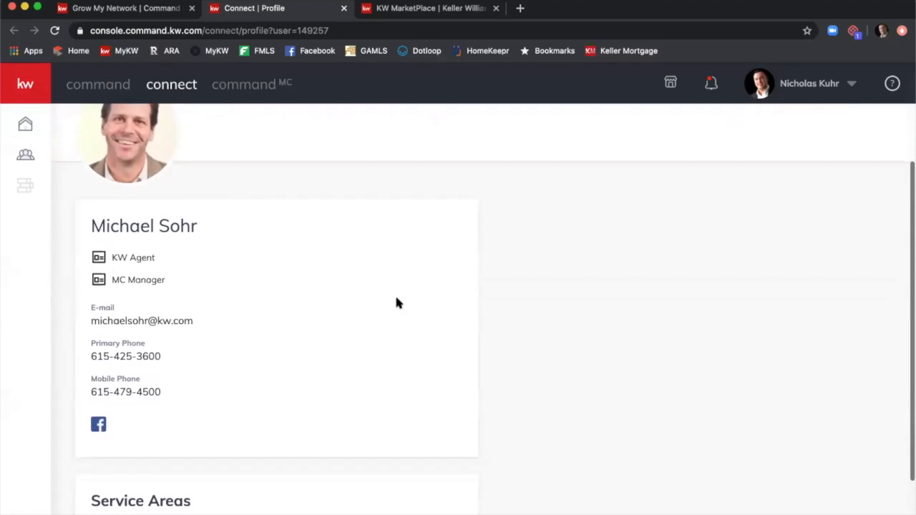
scroll(406, 299, "up", 5)
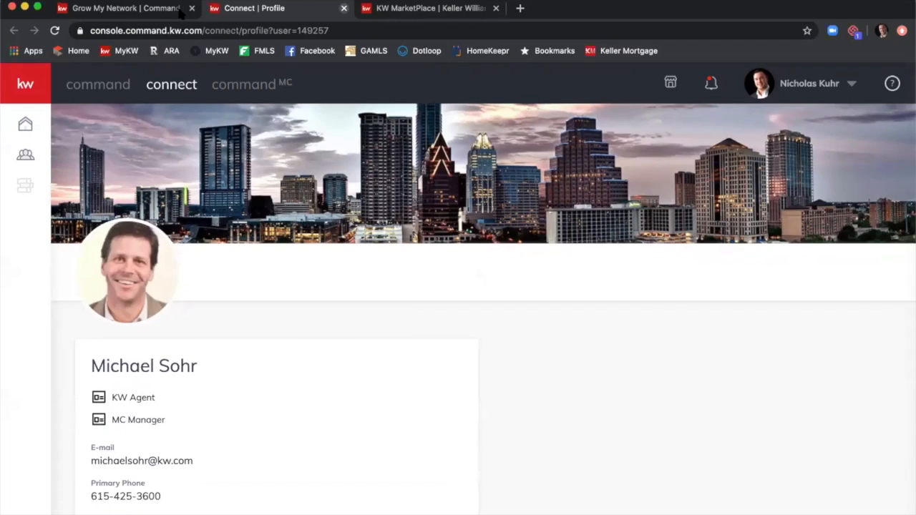
left_click(345, 9)
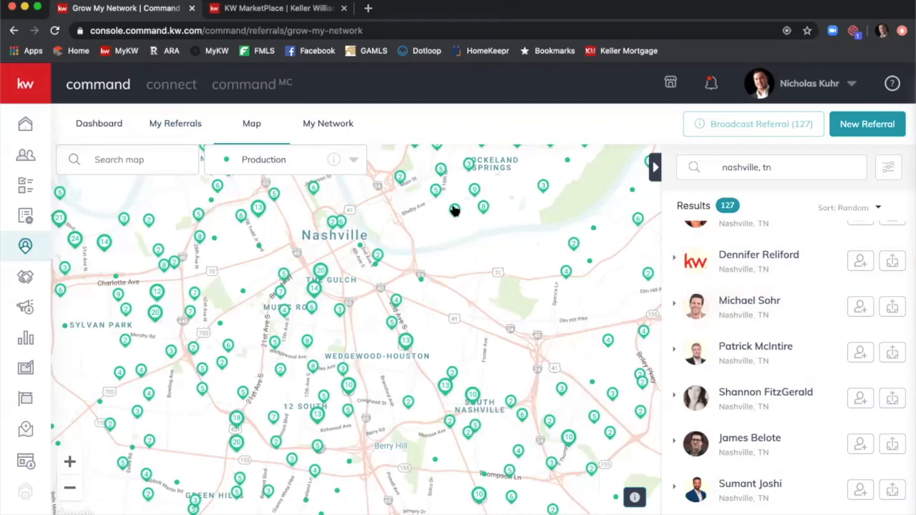
Switch to the Referrals Dashboard and scroll through the 58-agent My Referral Network list.
scroll(453, 209, "down", 5)
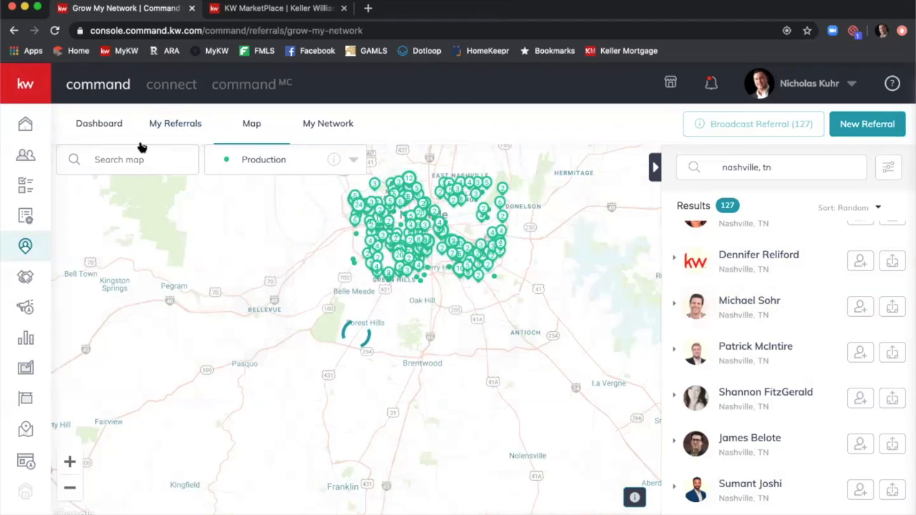
left_click(93, 132)
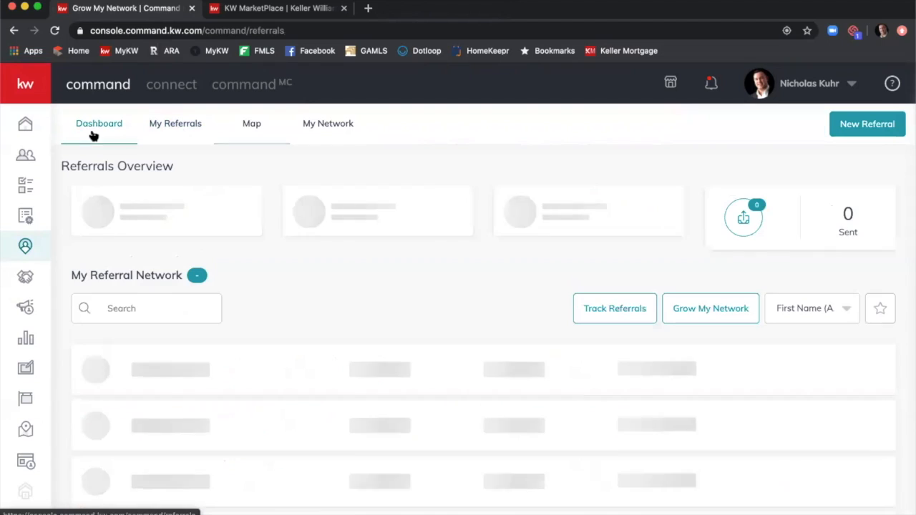
scroll(461, 269, "down", 3)
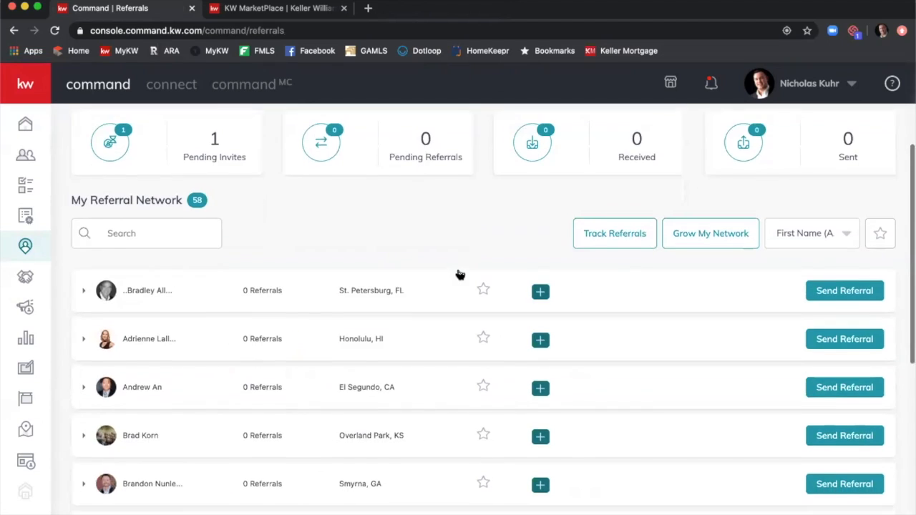
scroll(456, 271, "down", 3)
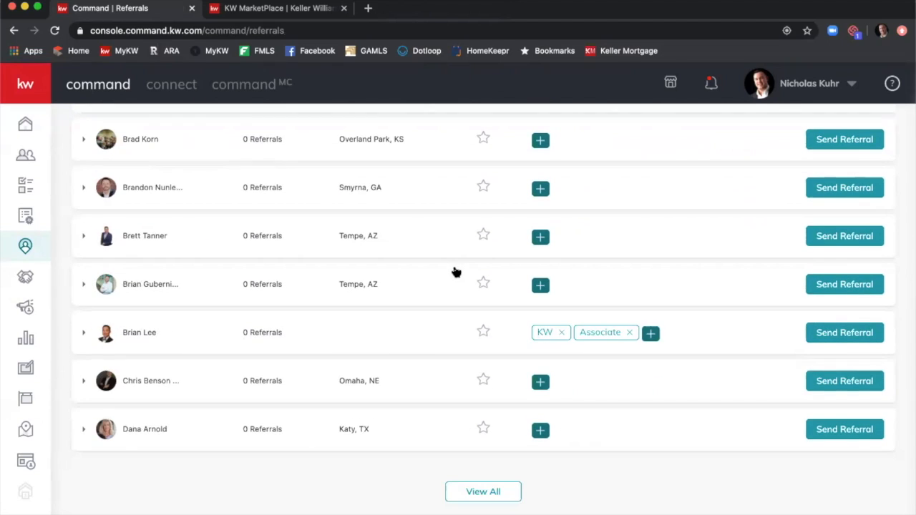
scroll(406, 262, "up", 5)
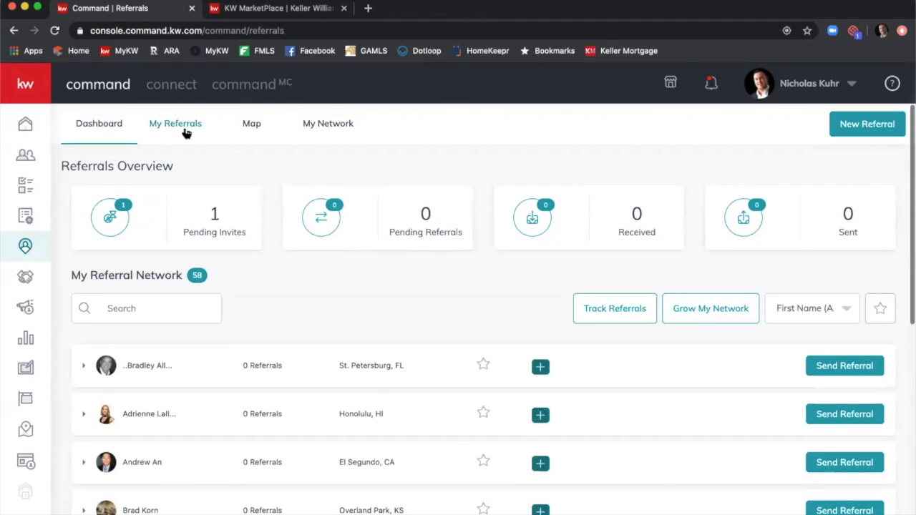
Check the empty My Referrals list, then return to the map of 614 Nashville-area agents.
left_click(184, 131)
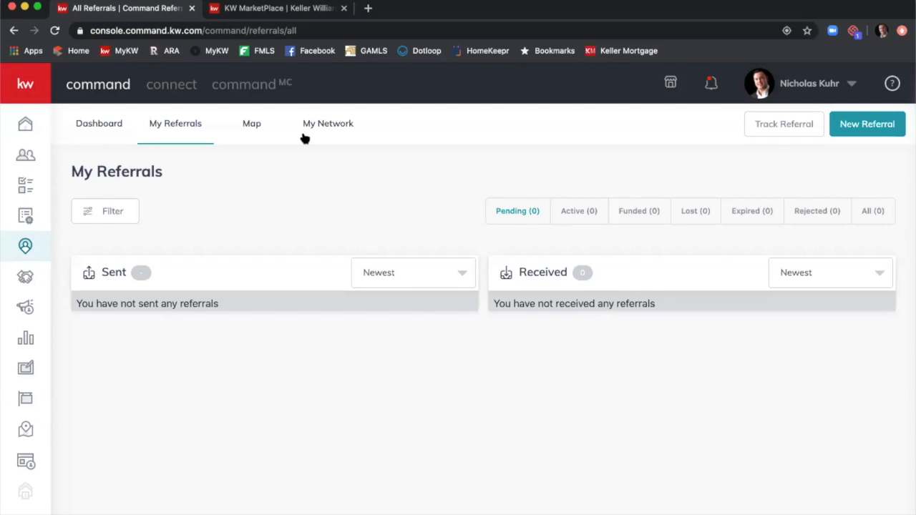
left_click(262, 124)
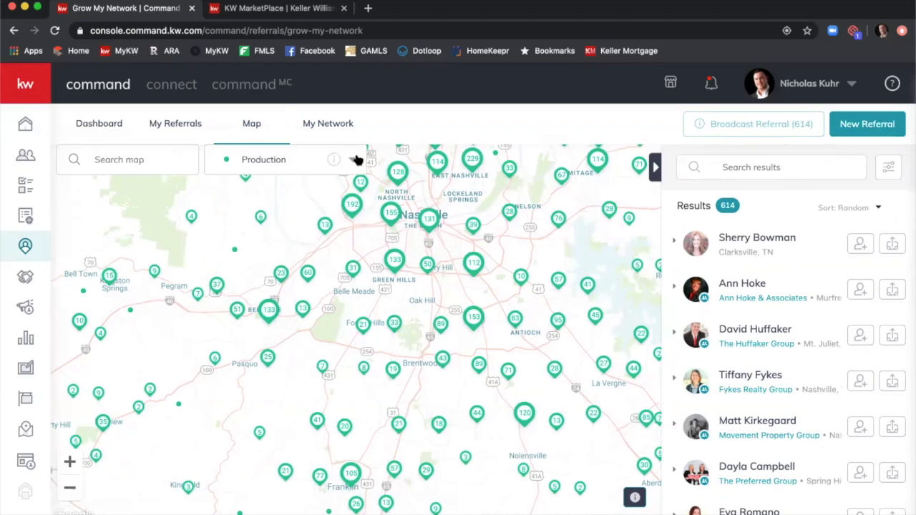
Switch the map layer to Market Centers, then reload to restore the national Production view.
left_click(353, 158)
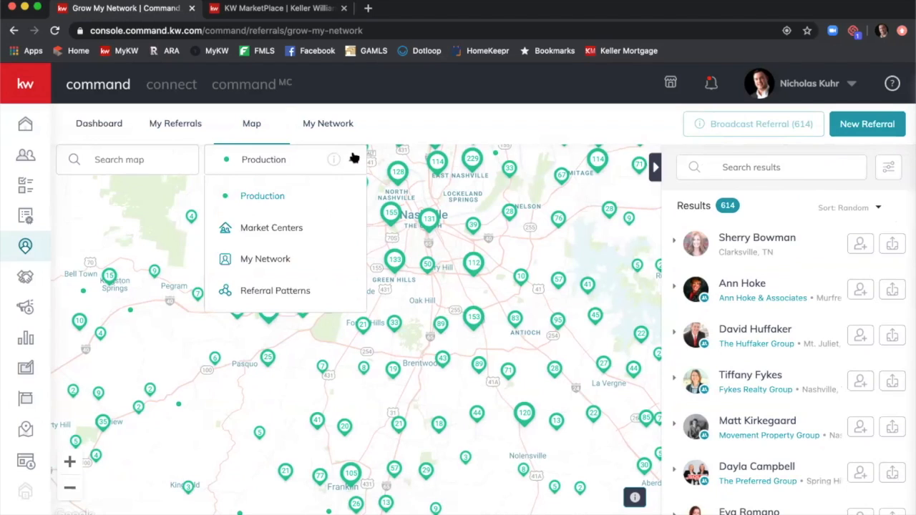
left_click(296, 226)
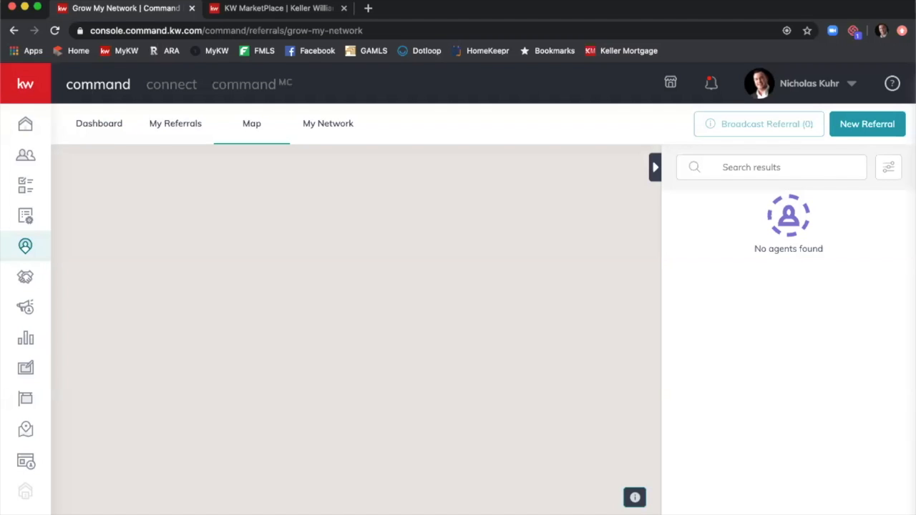
left_click(57, 32)
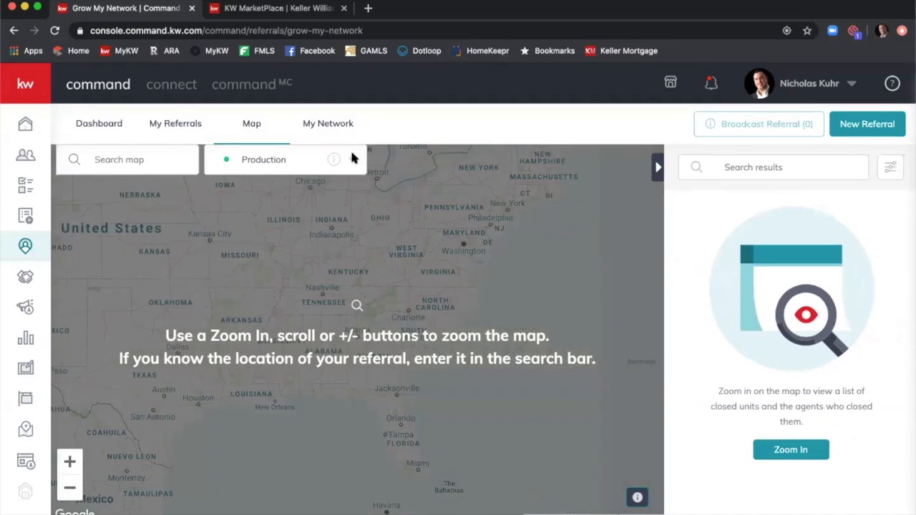
Show Market Centers on the map, zoom in, then reload back to the nationwide Production layer.
left_click(353, 163)
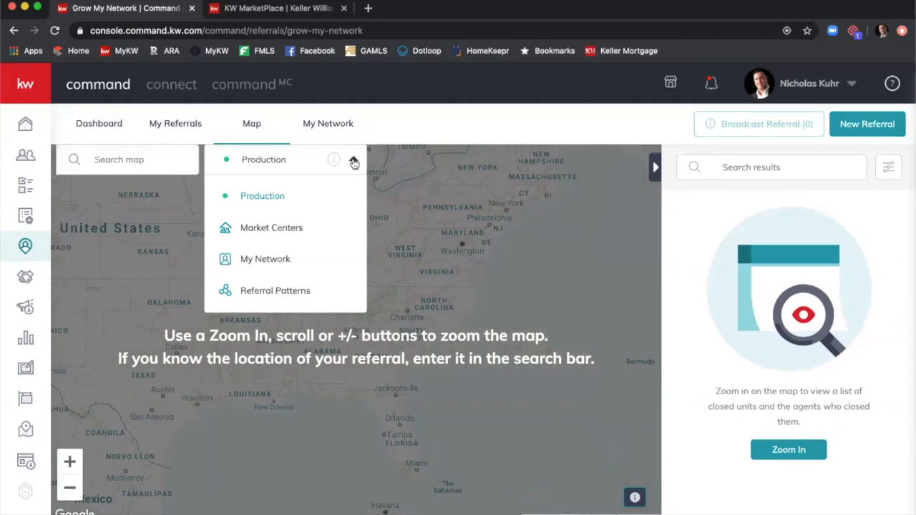
left_click(299, 226)
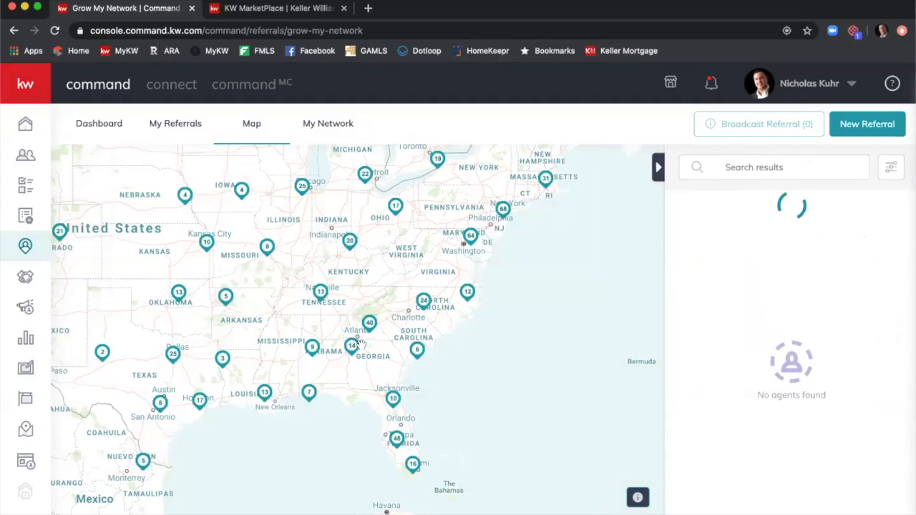
scroll(370, 343, "up", 1)
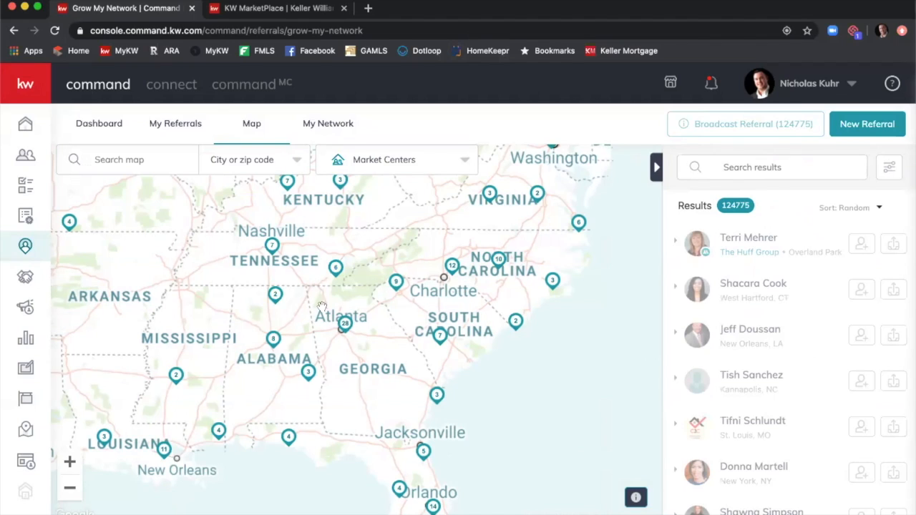
left_click(55, 31)
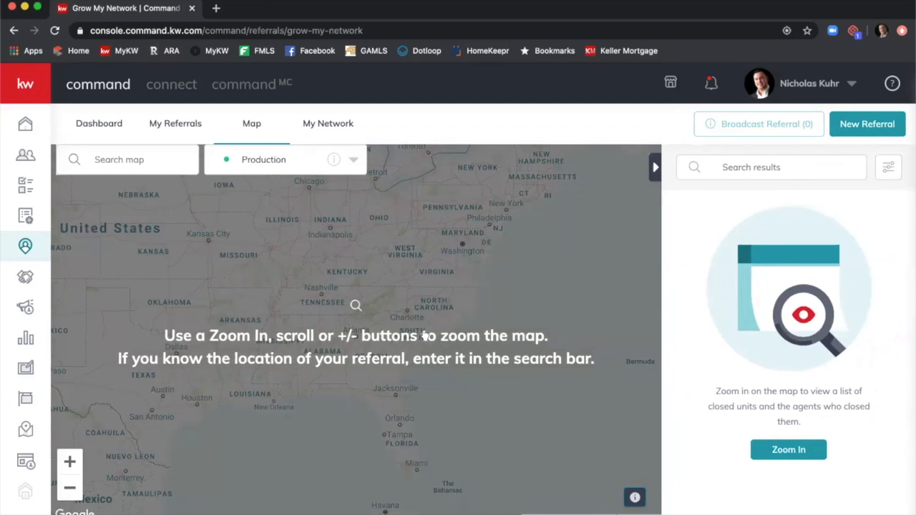
Pan to the central US and show Market Centers around Oklahoma City.
left_click_drag(226, 277, 456, 341)
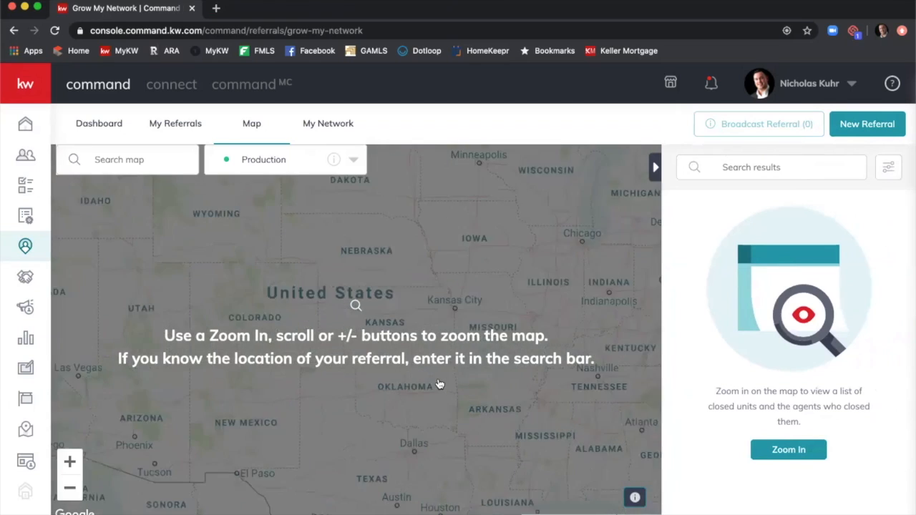
scroll(438, 385, "up", 1)
scroll(406, 408, "up", 1)
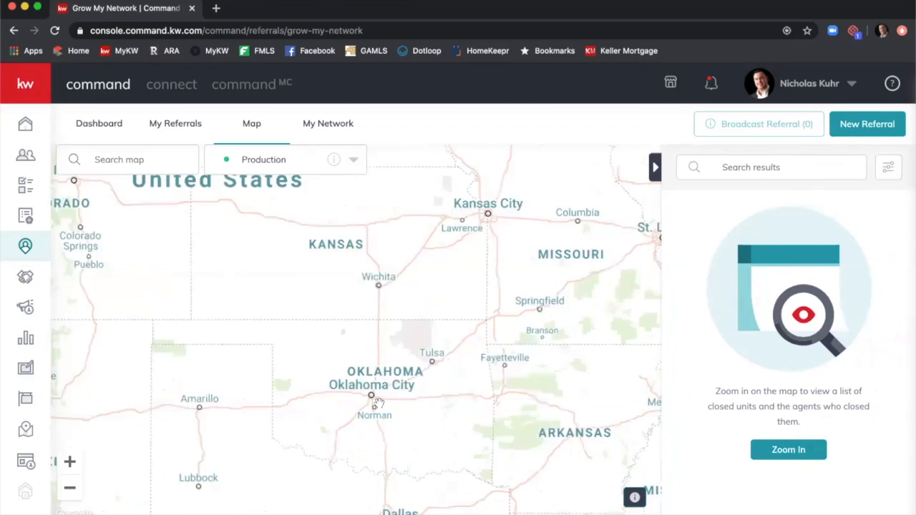
scroll(368, 384, "up", 1)
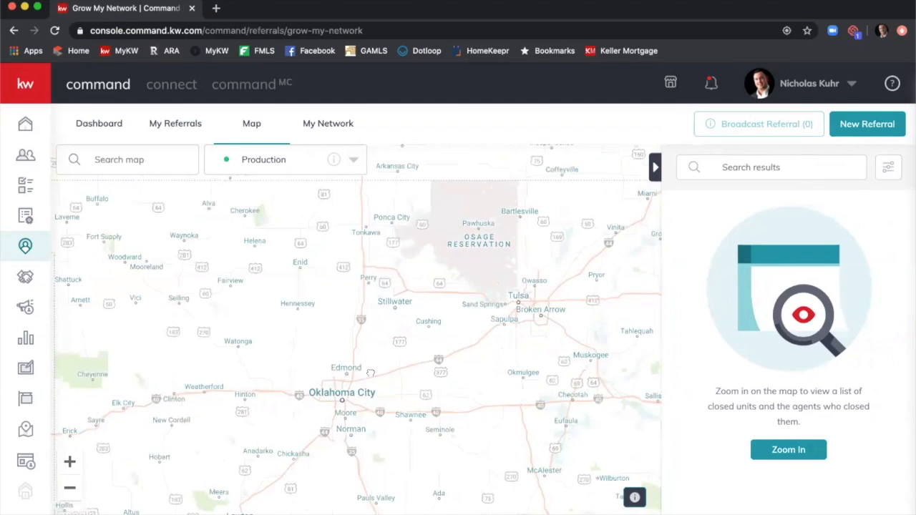
left_click(355, 159)
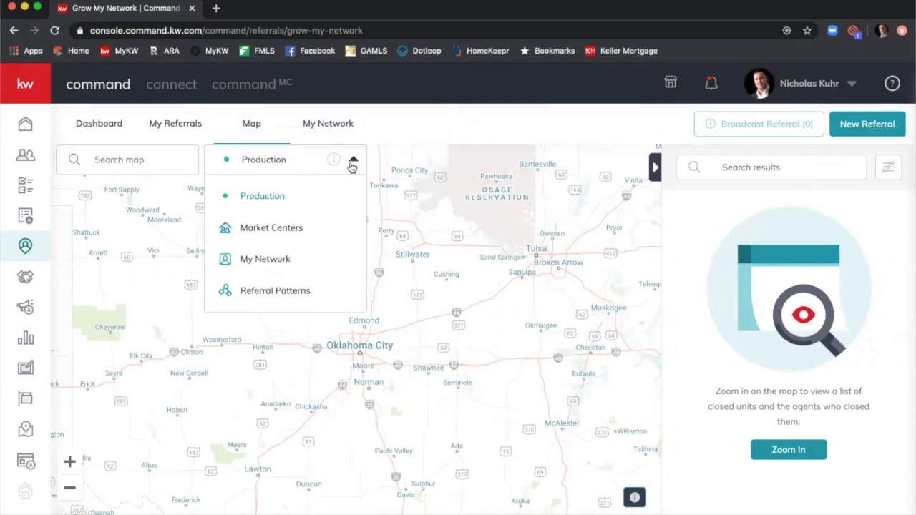
left_click(322, 222)
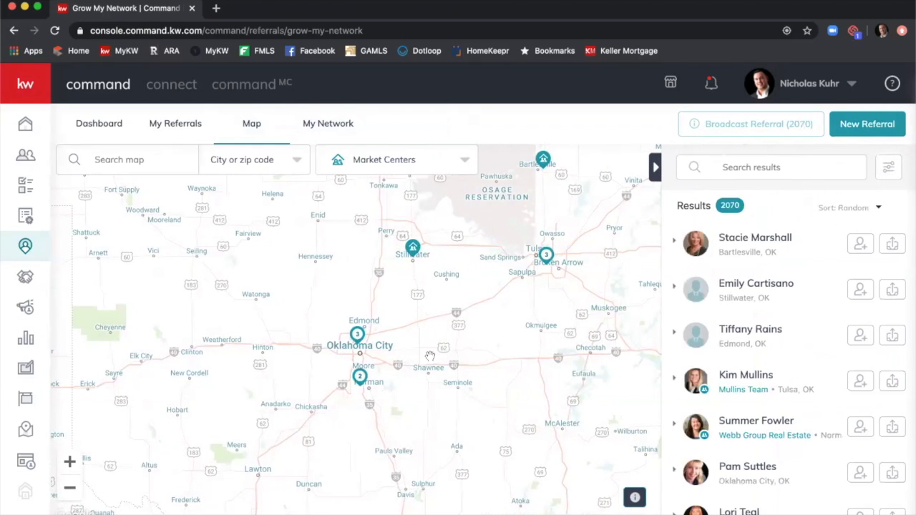
List the Edmond Keller Williams Realty Central Oklahoma center's 234 agents, sorted by Closed Units.
scroll(387, 331, "up", 2)
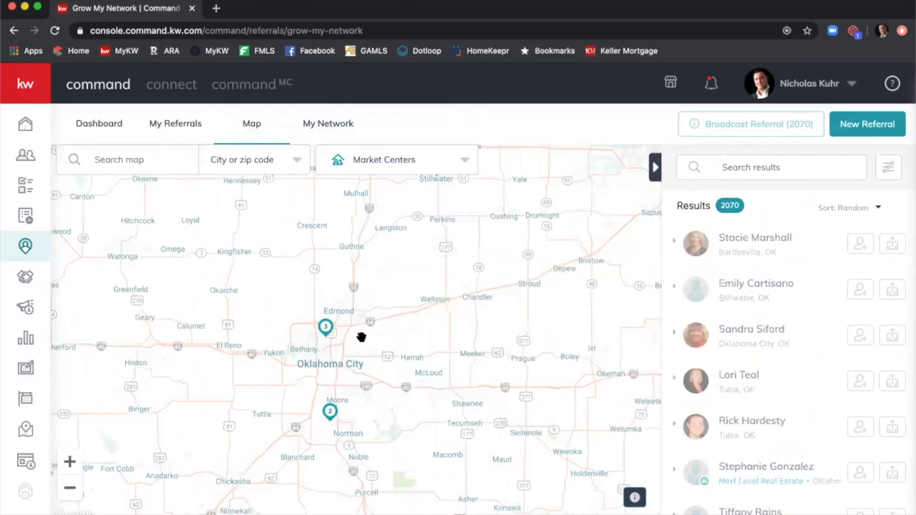
scroll(325, 328, "up", 3)
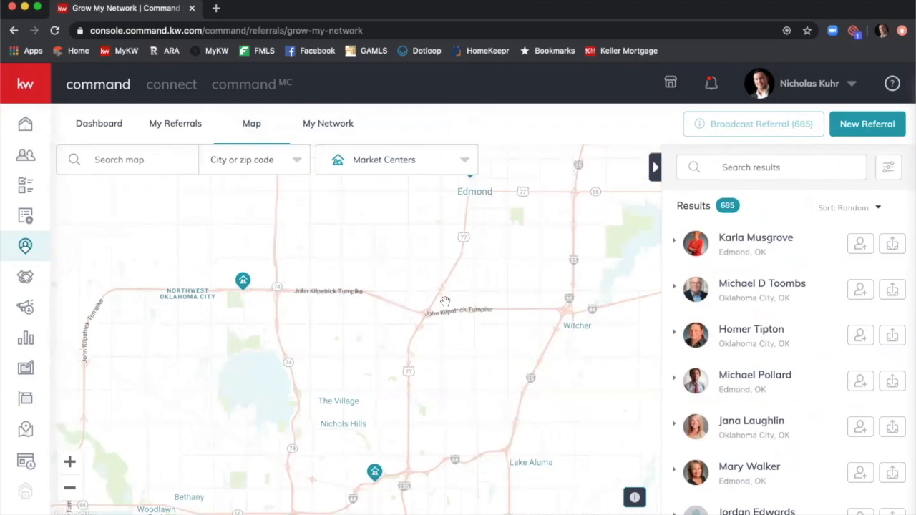
left_click_drag(446, 302, 438, 319)
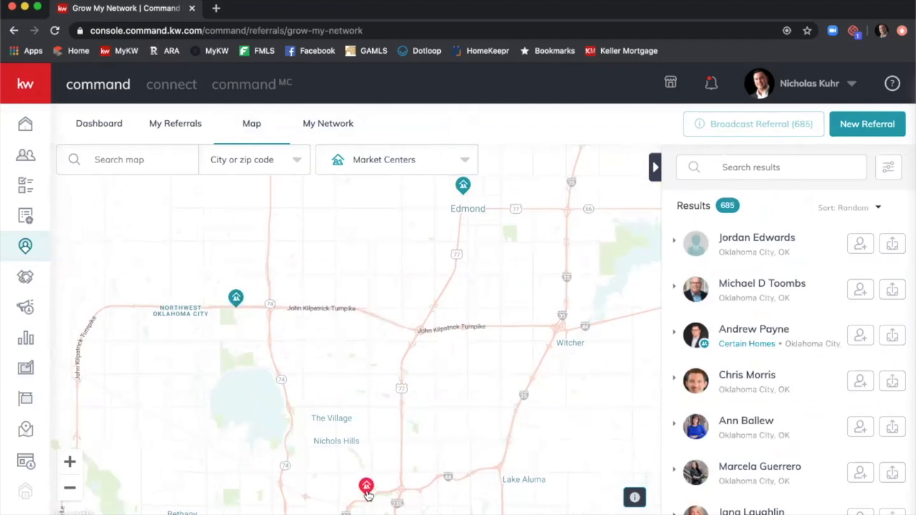
left_click(462, 184)
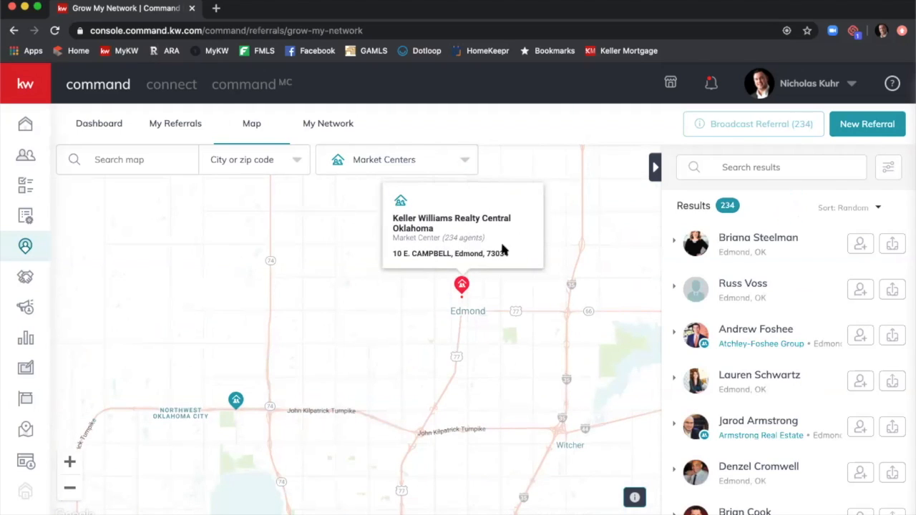
left_click(876, 209)
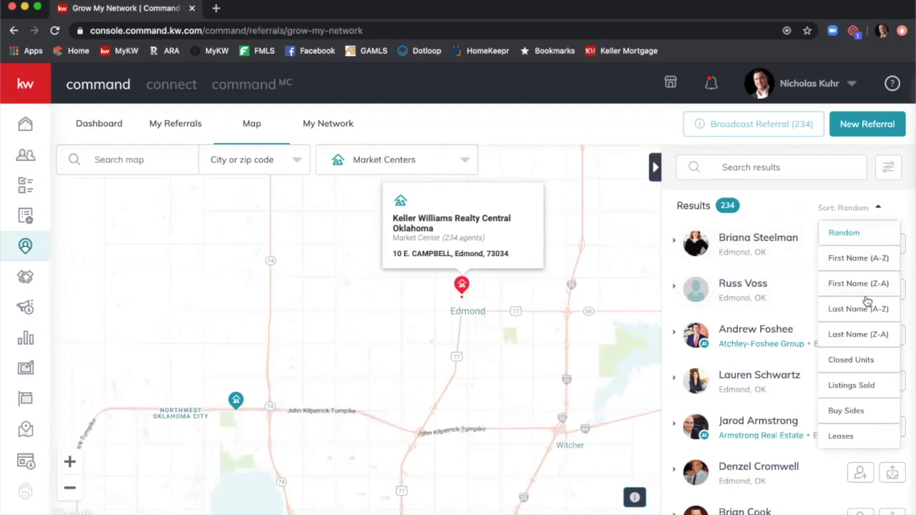
left_click(860, 362)
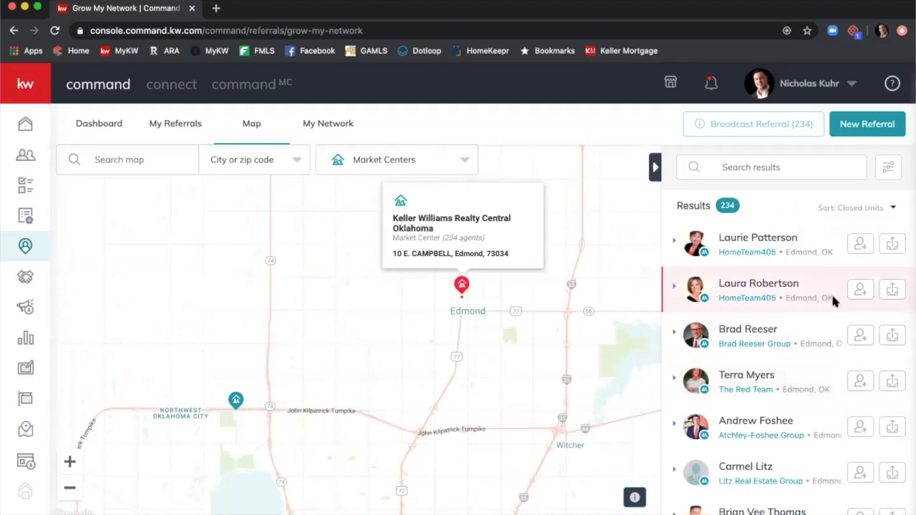
Review the top-ranked agent's Connect profile (121.9 closed units), then close that tab.
left_click(771, 241)
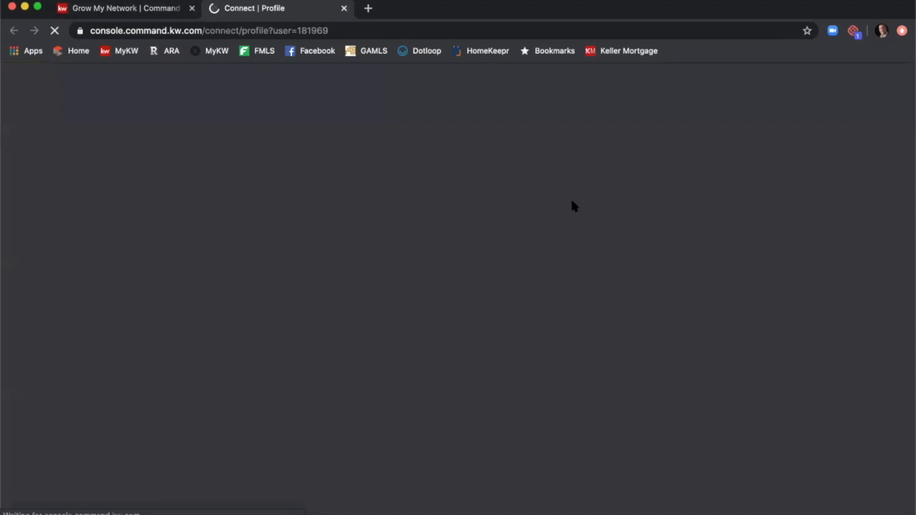
scroll(469, 264, "down", 3)
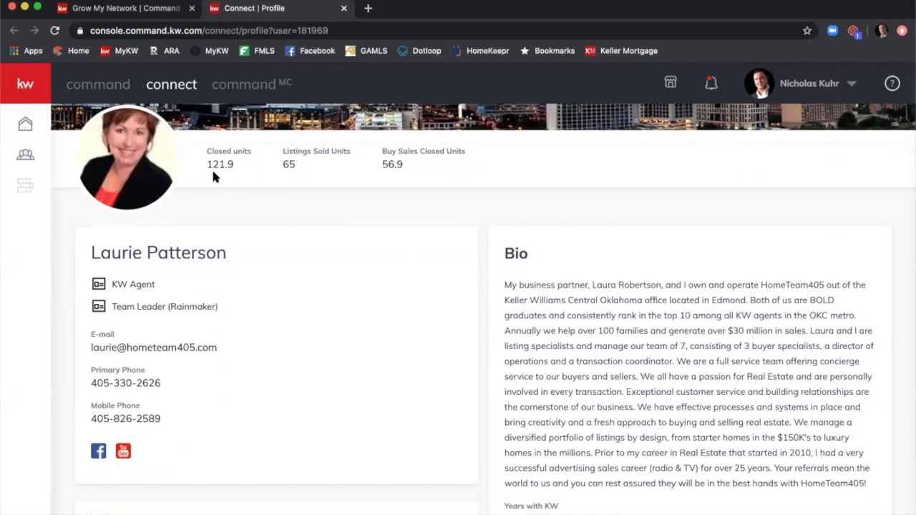
scroll(213, 175, "up", 1)
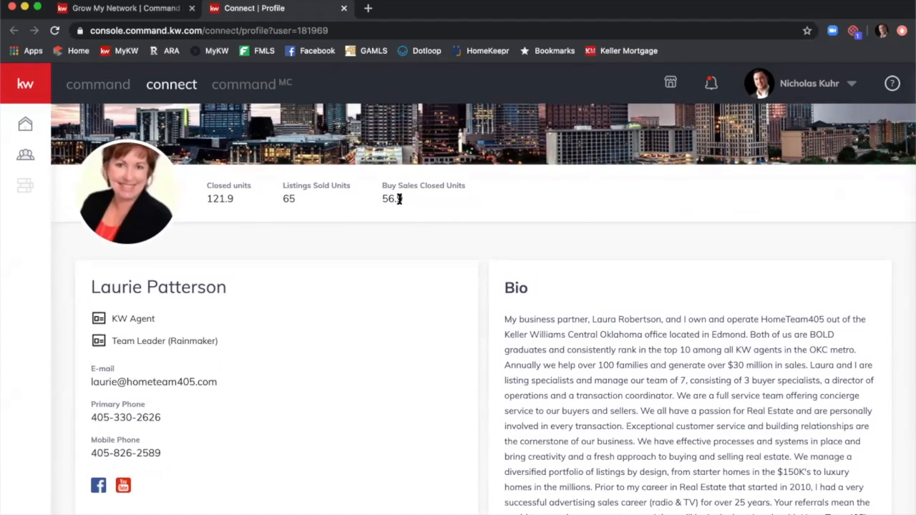
scroll(400, 214, "up", 1)
scroll(391, 287, "up", 1)
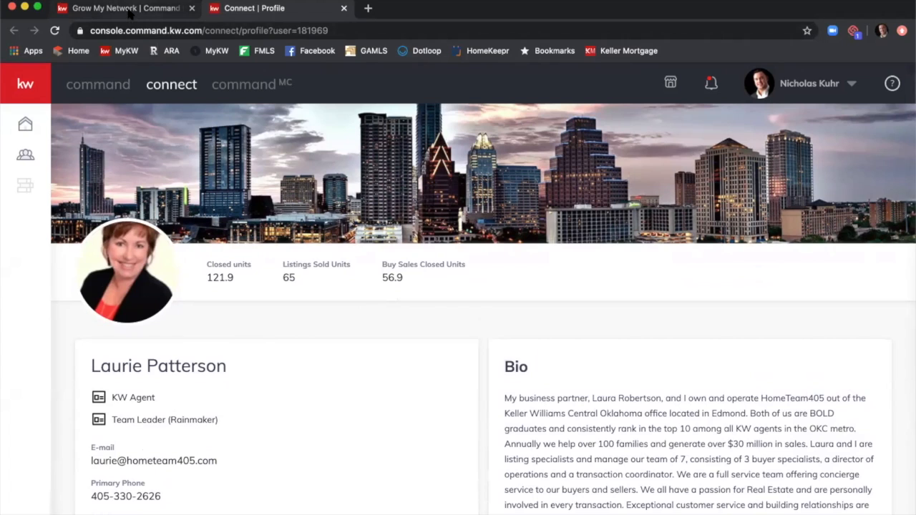
left_click(344, 8)
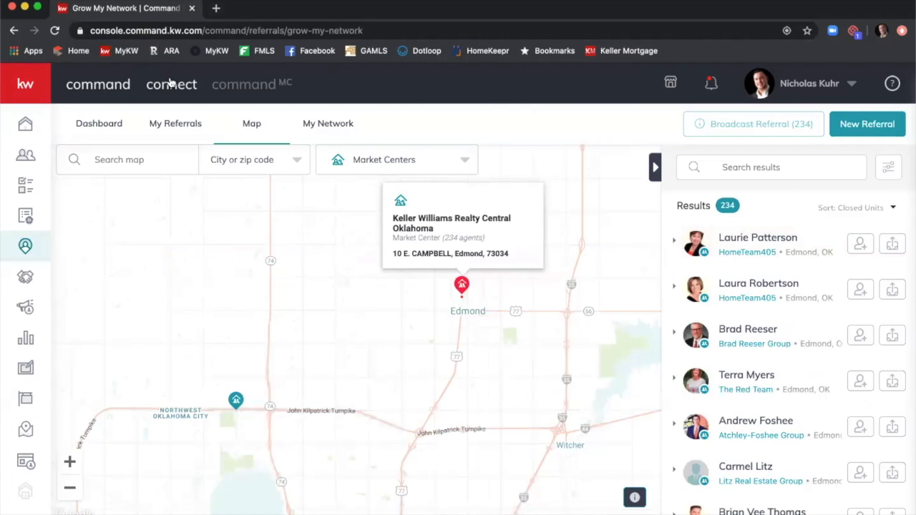
Switch the map to My Network and zoom out to show its 55 agents nationwide.
left_click(466, 162)
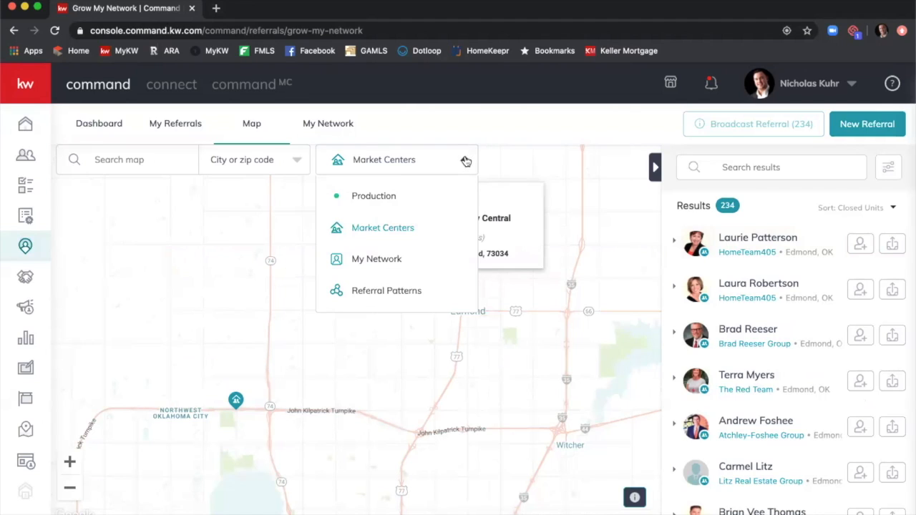
left_click(407, 256)
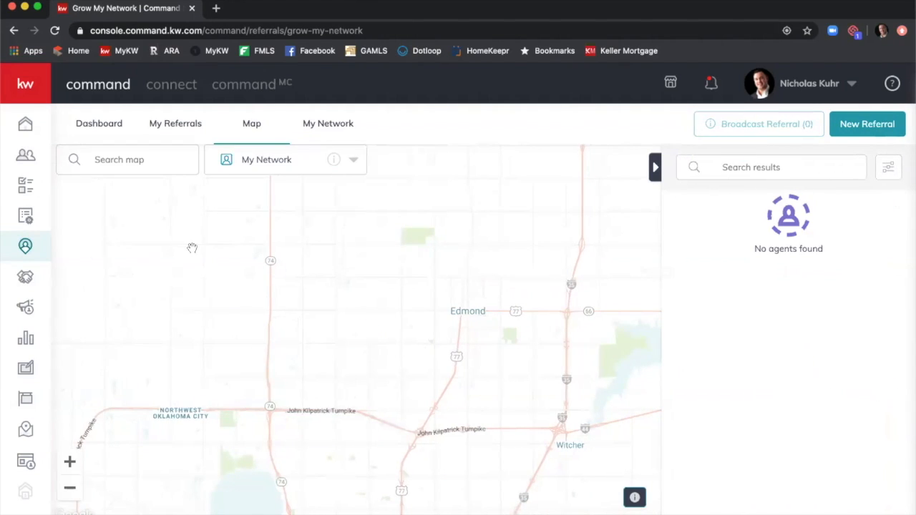
scroll(192, 248, "down", 1)
scroll(192, 248, "down", 3)
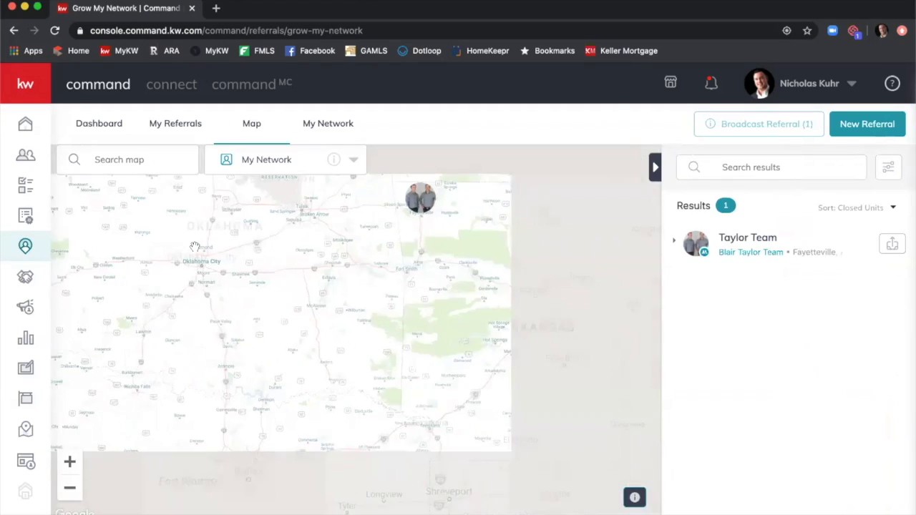
scroll(196, 248, "down", 3)
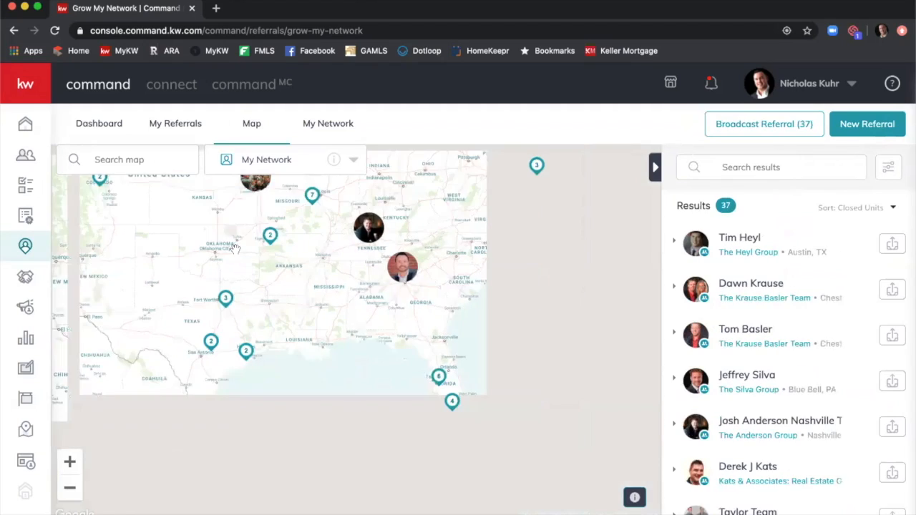
left_click_drag(280, 247, 471, 353)
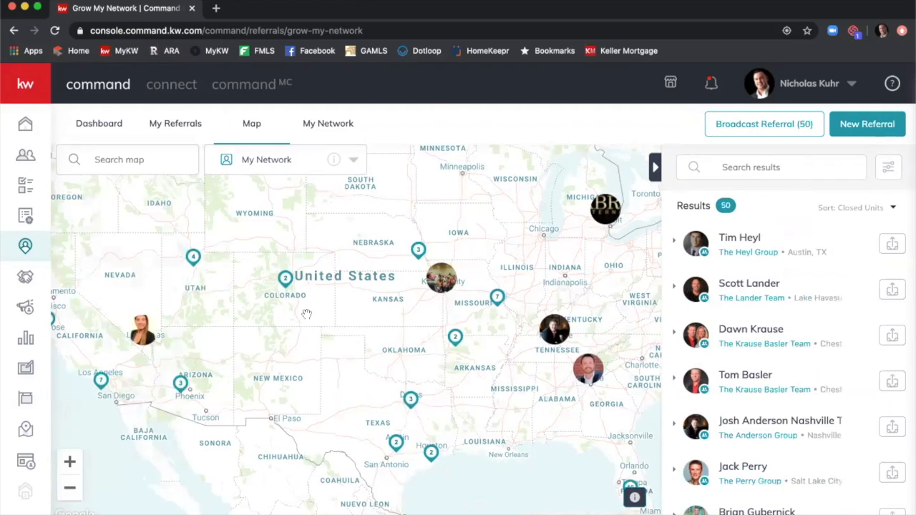
scroll(307, 313, "down", 1)
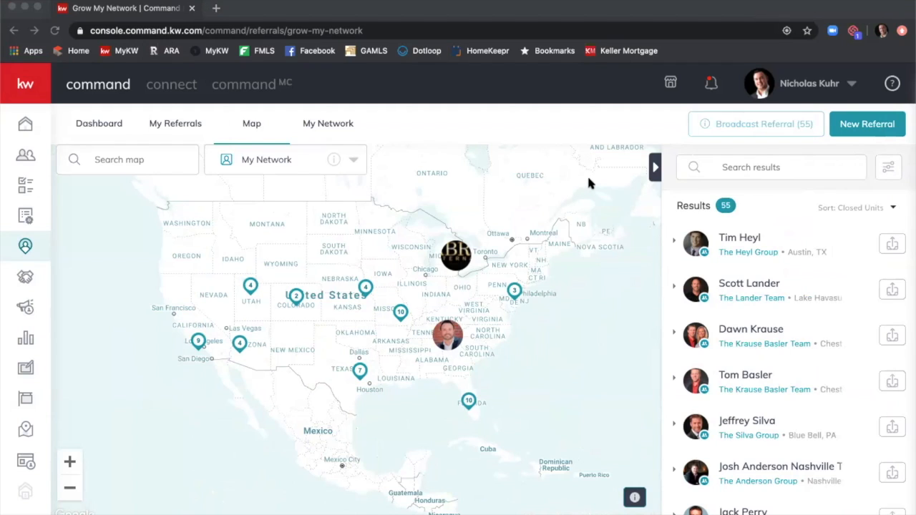
left_click(387, 251)
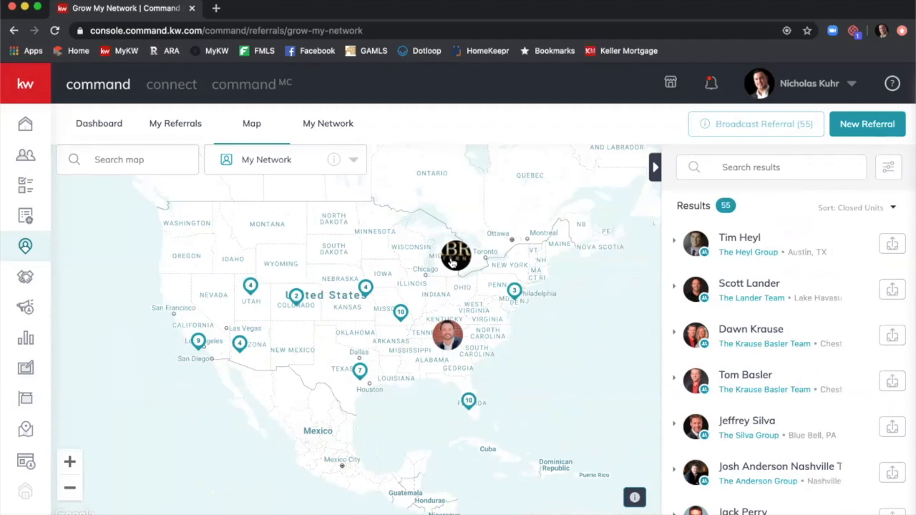
left_click(355, 163)
Switch the map to Referral Patterns and show referrals received into Atlanta, GA.
left_click(274, 291)
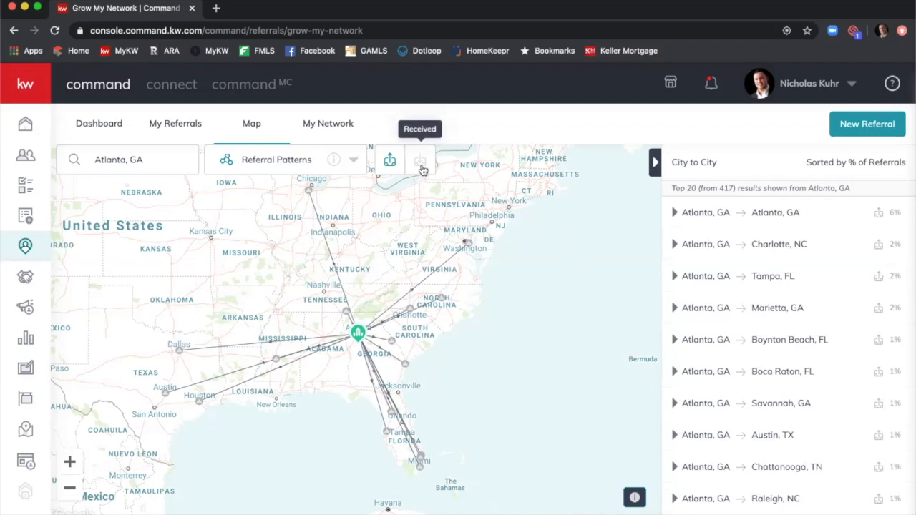
left_click(421, 162)
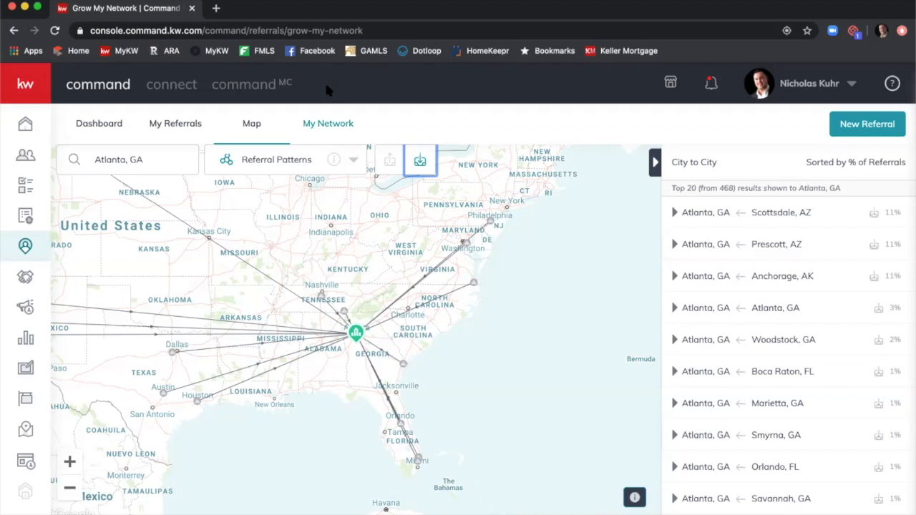
Show the My Network tab and browse the 58 referral agents and their cities.
left_click(336, 133)
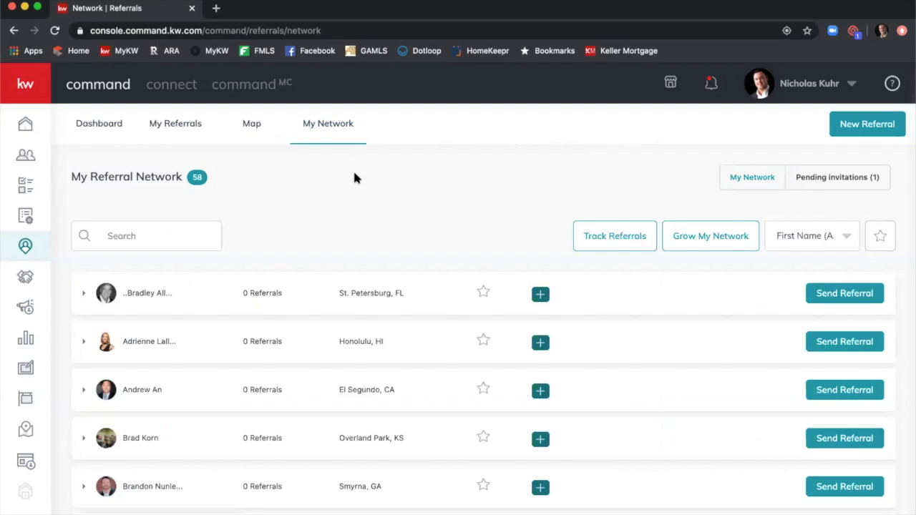
scroll(358, 177, "down", 2)
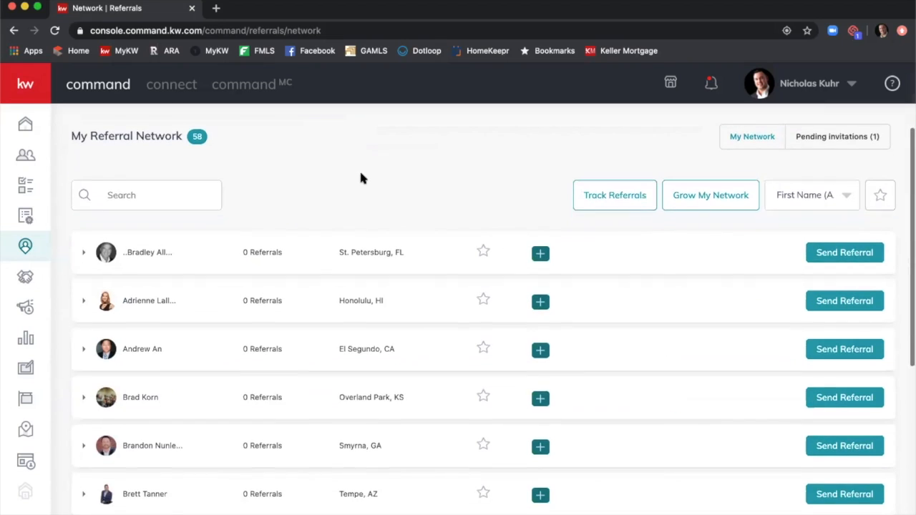
scroll(363, 172, "down", 10)
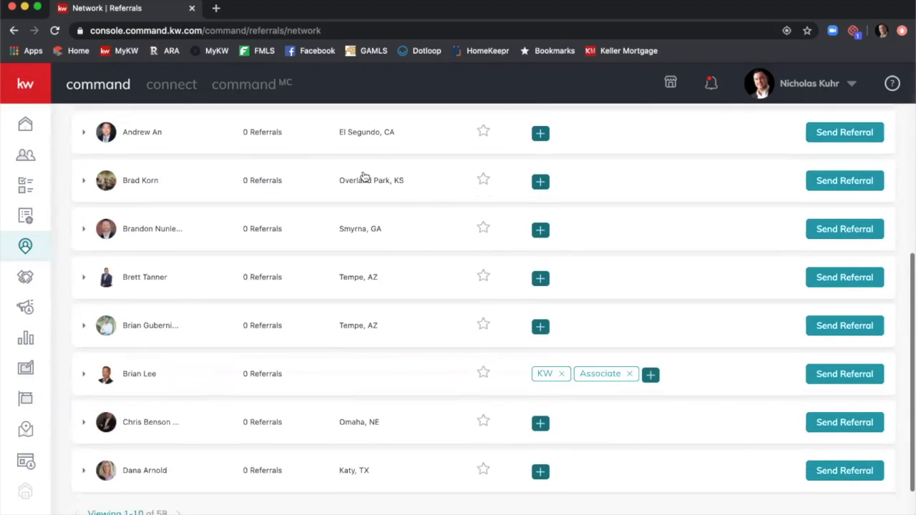
scroll(365, 179, "up", 12)
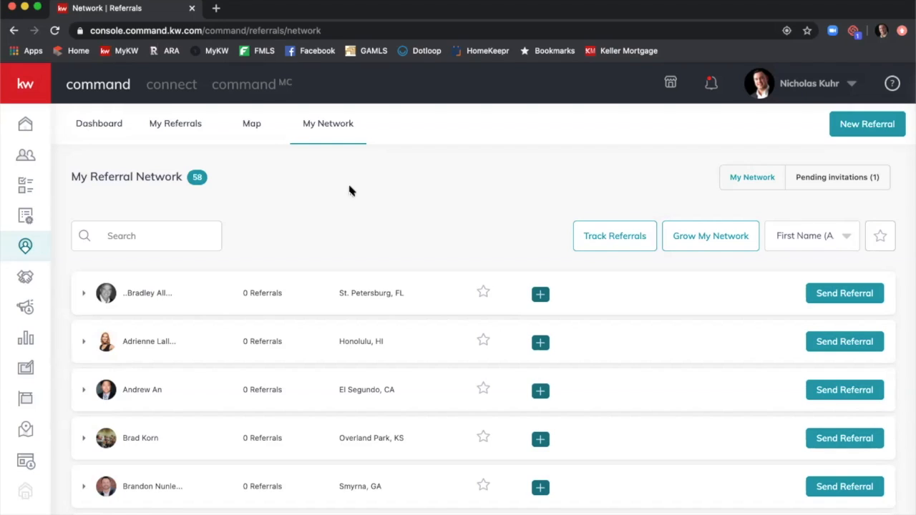
Go to the Opportunities dashboard and start a new opportunity.
left_click(32, 283)
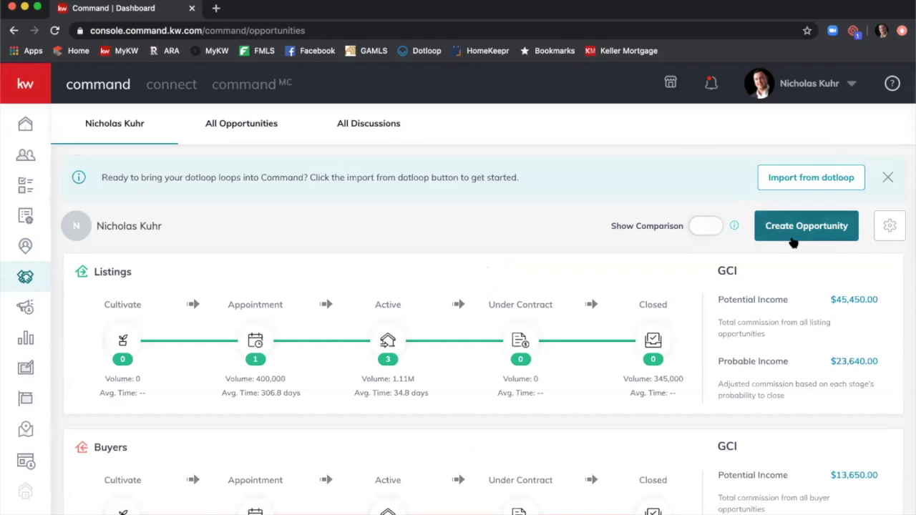
left_click(820, 235)
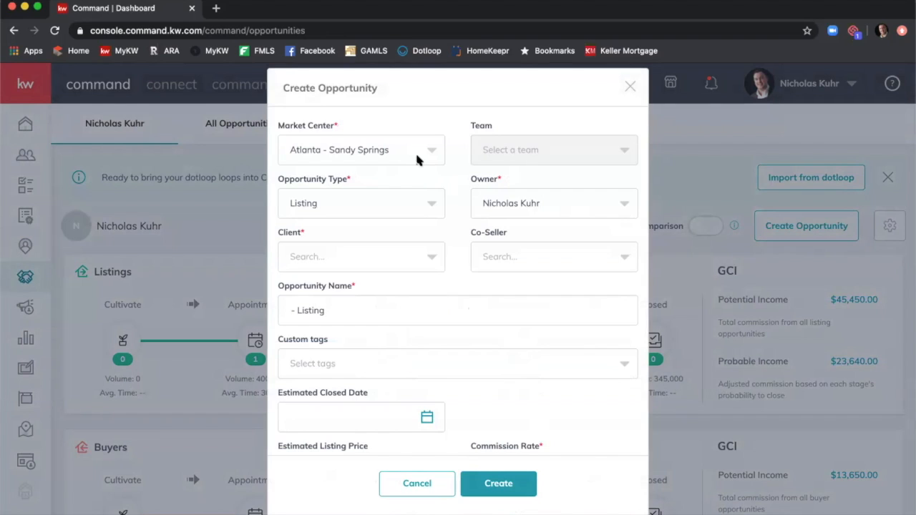
Keep Listing as the opportunity type and select the client by searching their name.
left_click(432, 212)
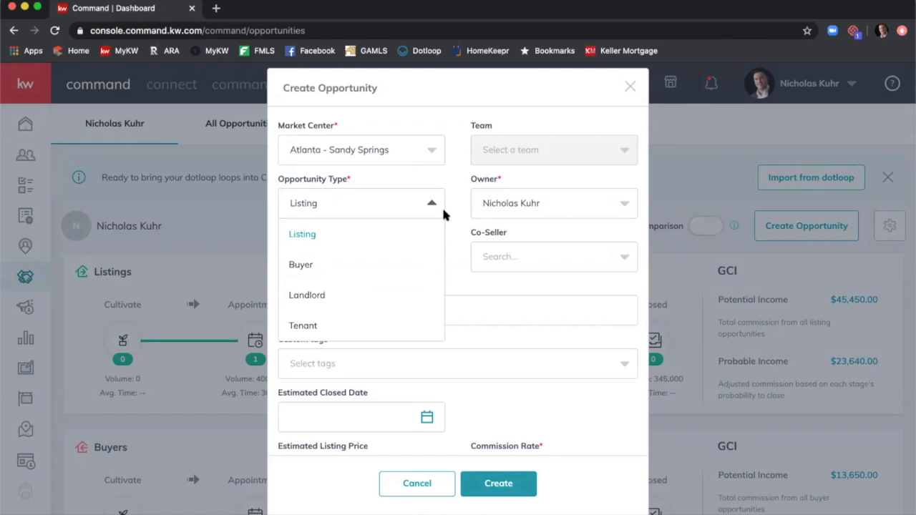
left_click(442, 205)
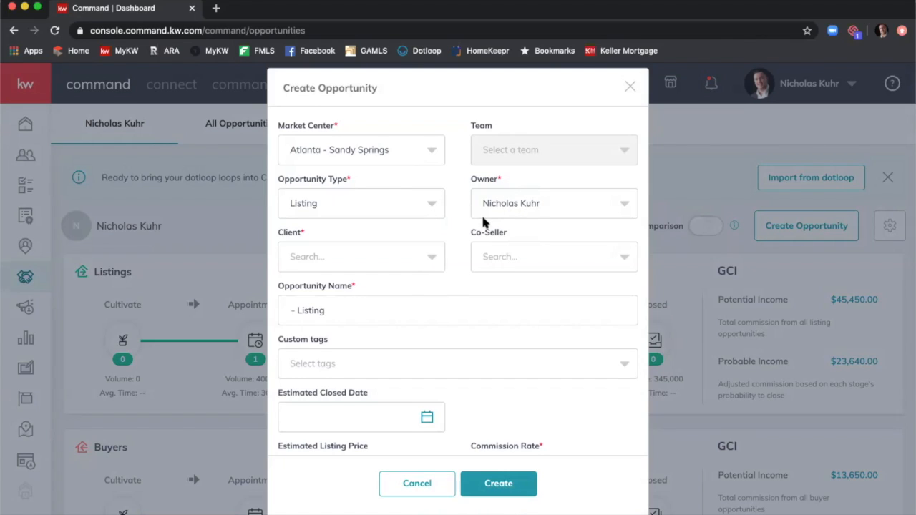
left_click(406, 257)
type("Tony Stakr")
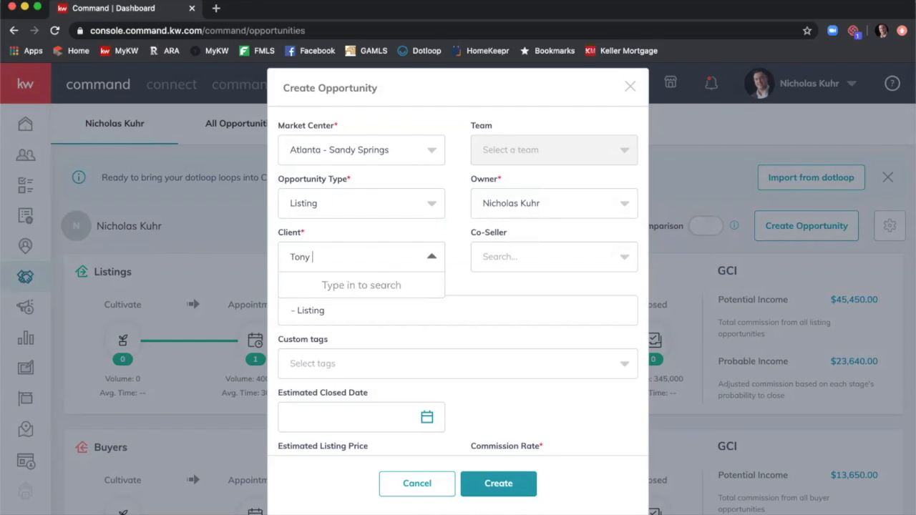
key("BackSpace")
key("BackSpace")
type("rk")
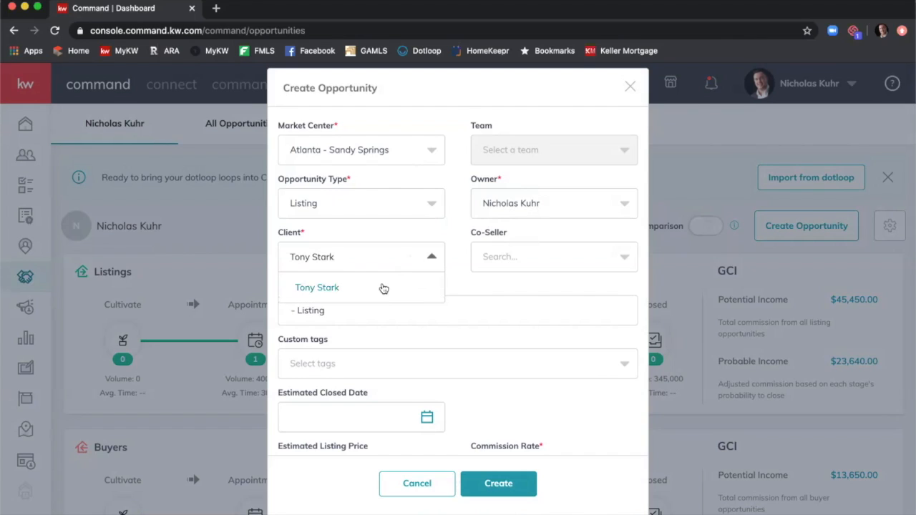
left_click(389, 285)
Search for and select the co-seller.
left_click(516, 256)
type("O")
key("BackSpace")
type("Pepper")
left_click(521, 315)
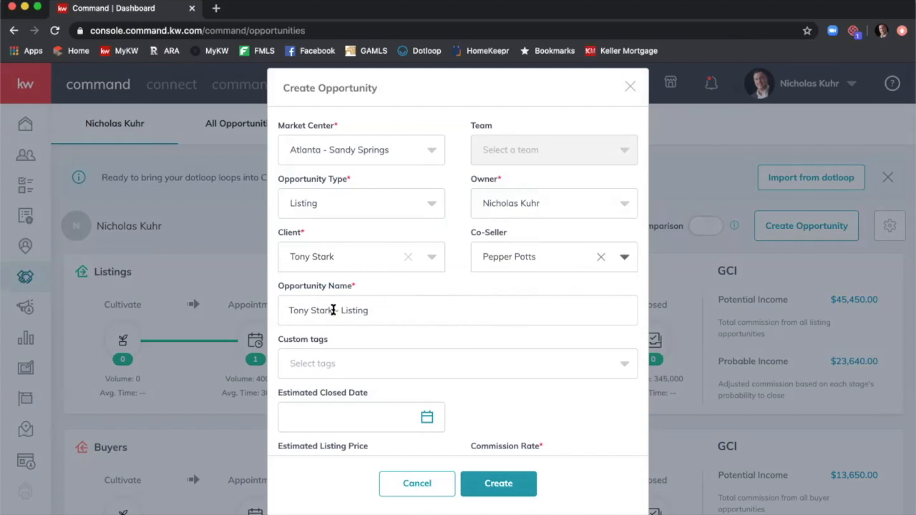
Name the opportunity with address 1234 Main St SE followed by the sellers' surnames.
left_click_drag(334, 310, 243, 307)
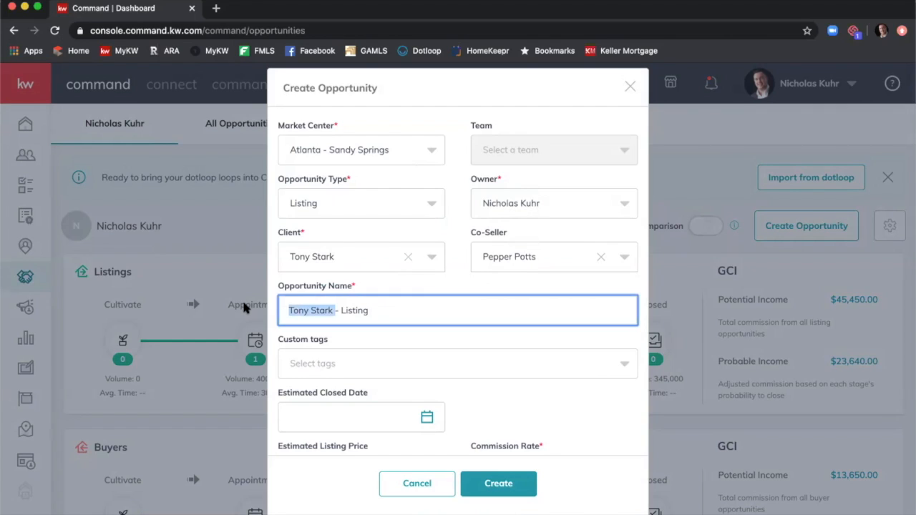
type("1234 Ma")
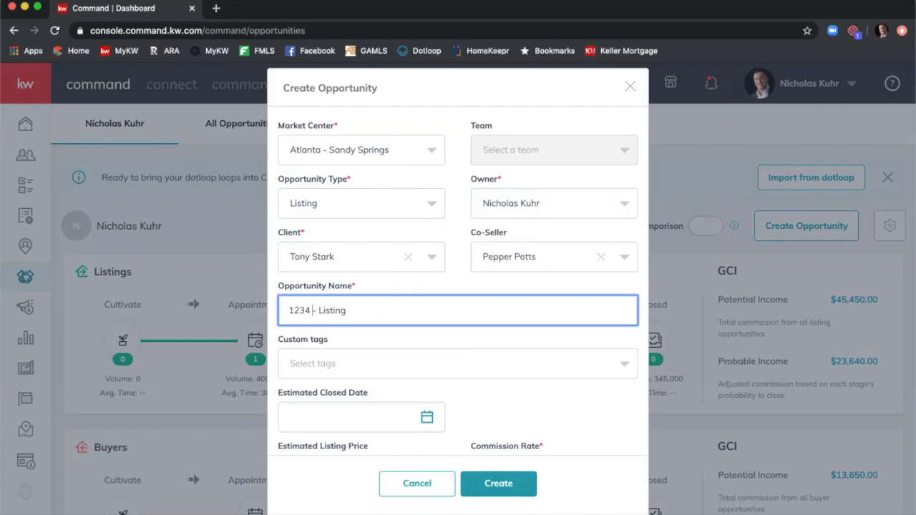
type("in Se")
key("BackSpace")
type("t SE - Str")
key("BackSpace")
type("ark/Potts")
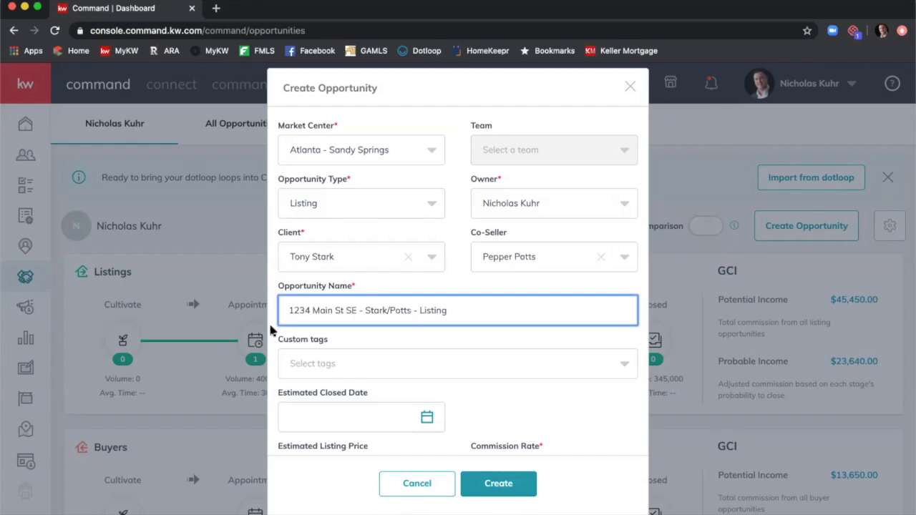
Enter a 350000 estimated listing price and a 3% commission rate.
scroll(351, 355, "down", 1)
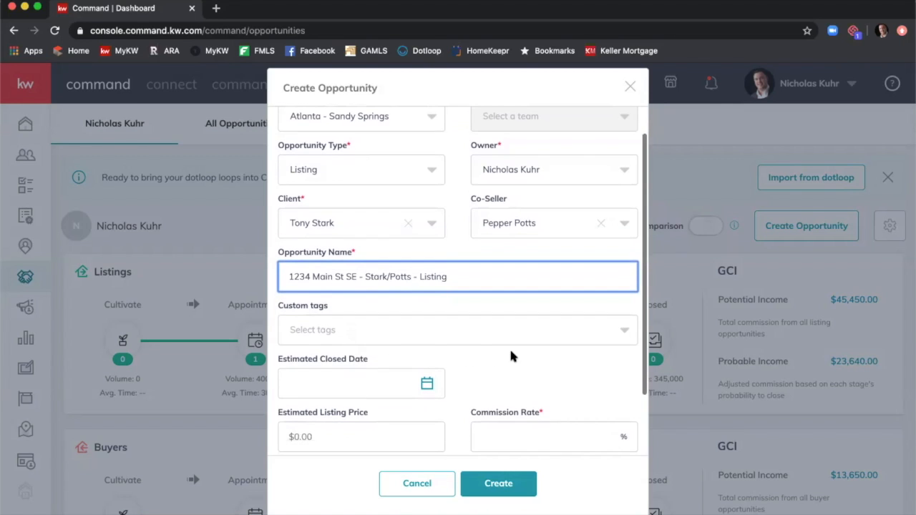
scroll(509, 346, "down", 2)
scroll(399, 354, "down", 2)
left_click(398, 351)
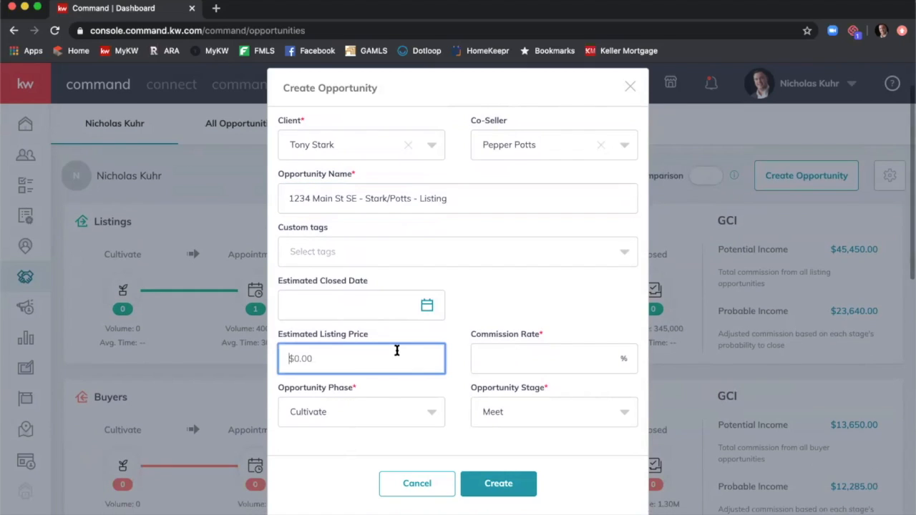
type("3500000")
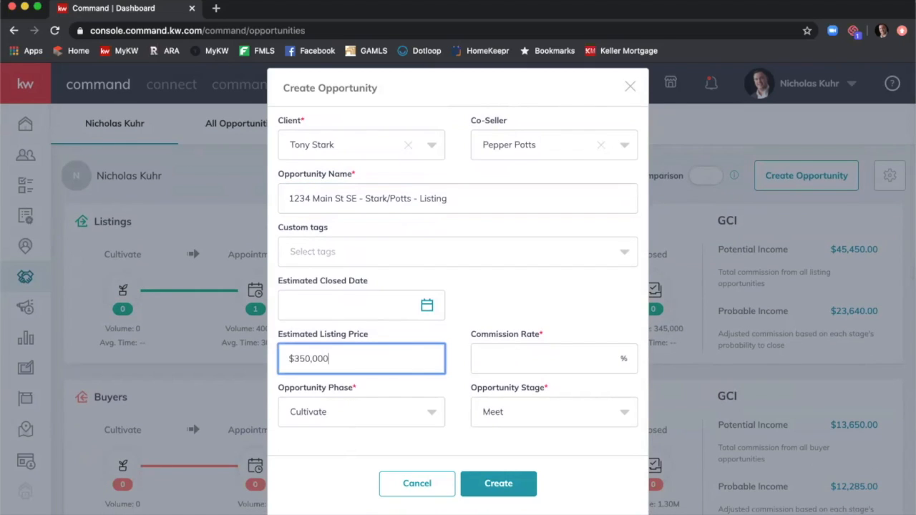
key("Tab")
type("3")
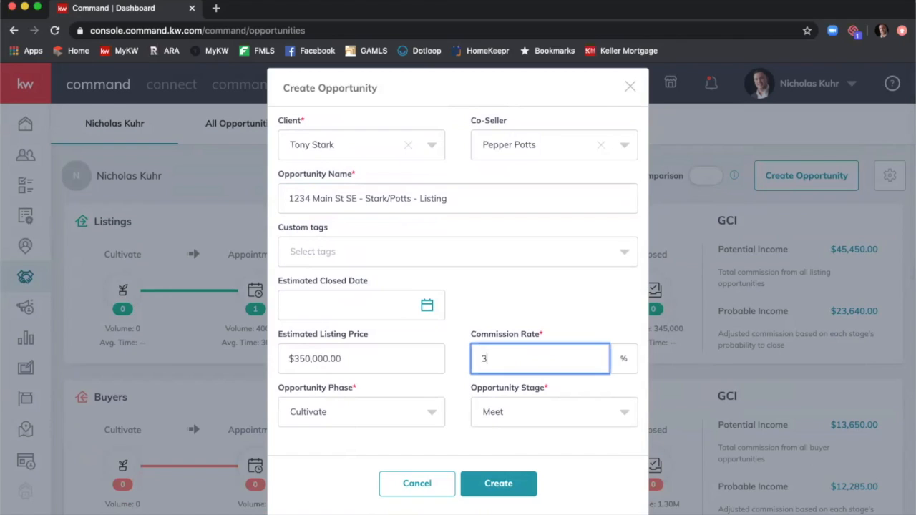
Set the opportunity phase to Active and the stage to Negotiations.
scroll(393, 353, "down", 1)
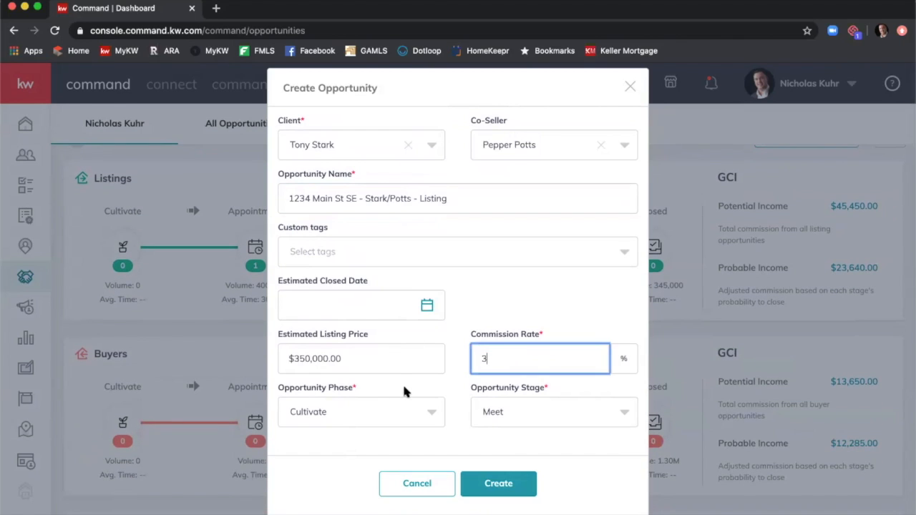
left_click(392, 408)
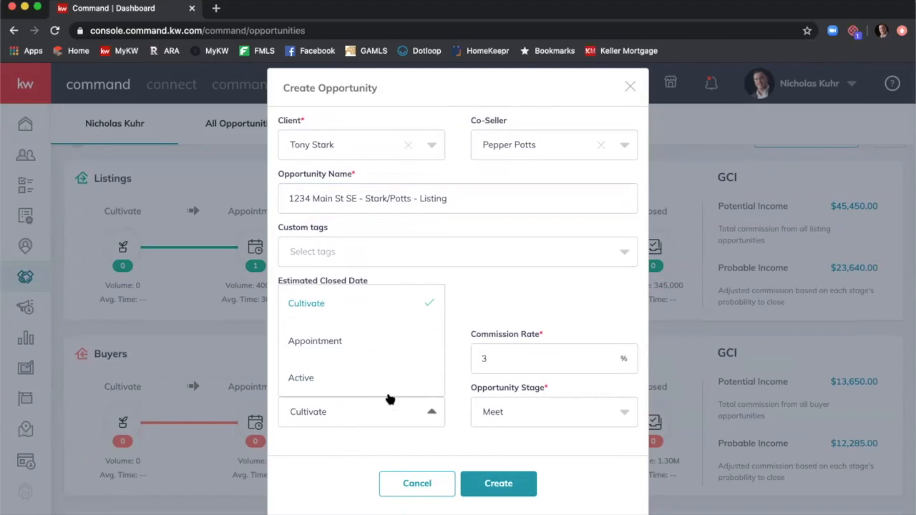
left_click(301, 378)
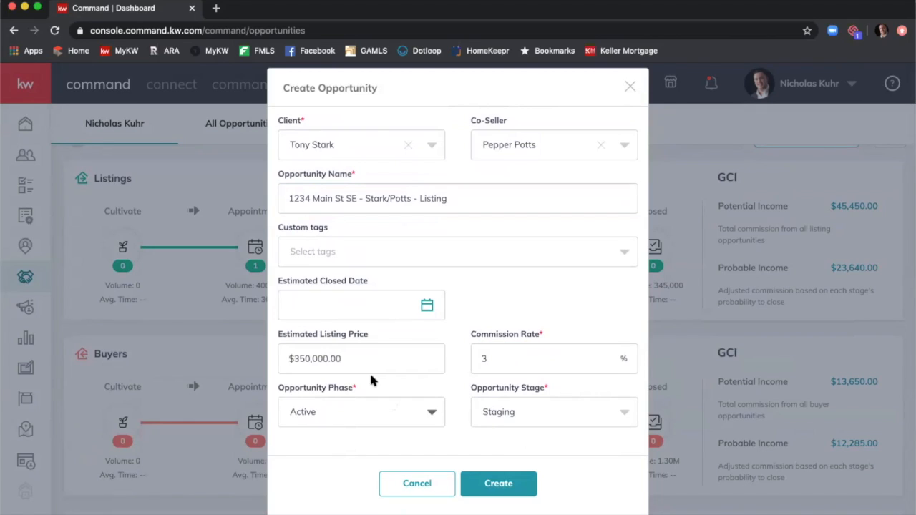
left_click(510, 412)
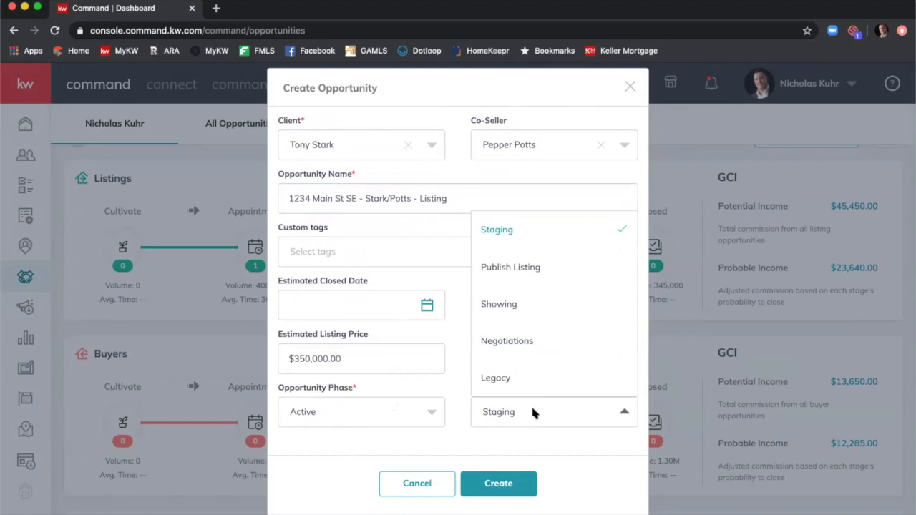
left_click(528, 344)
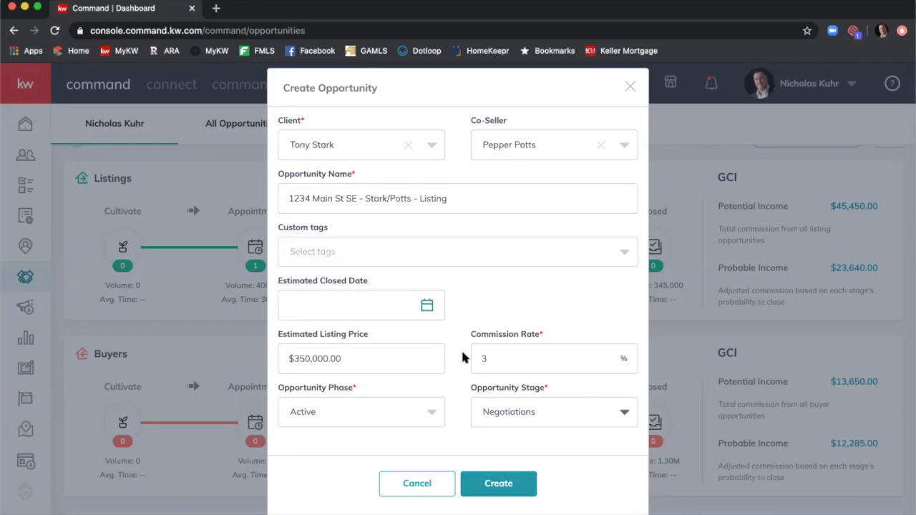
left_click(419, 409)
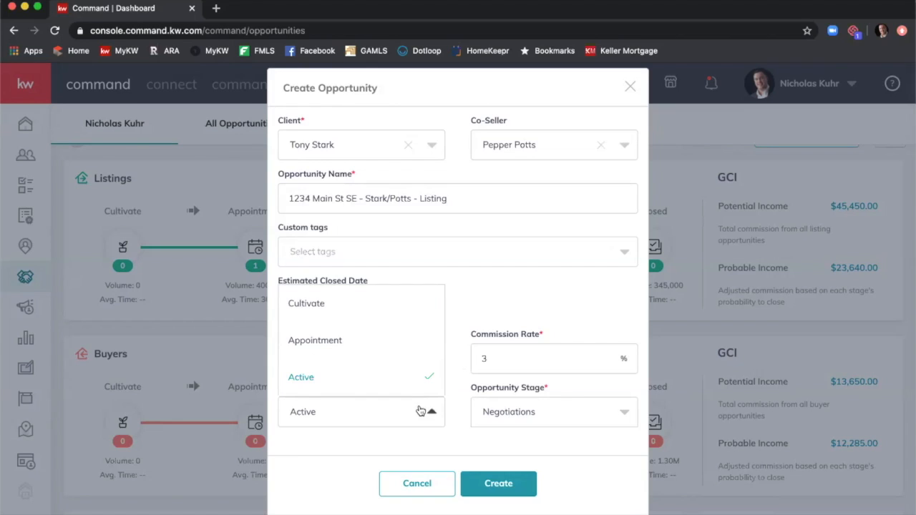
left_click(456, 418)
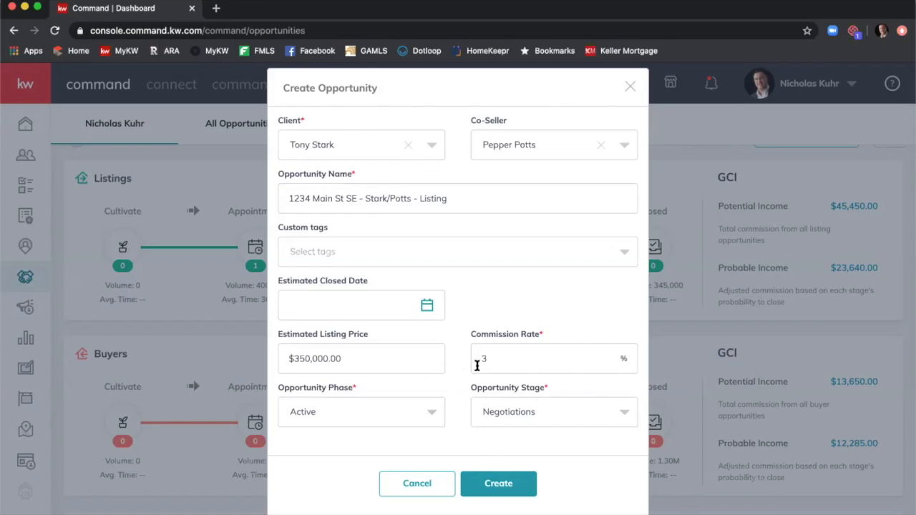
Create the listing opportunity and review its details: $350,000.00 price, $10,500.00 commission.
left_click(510, 484)
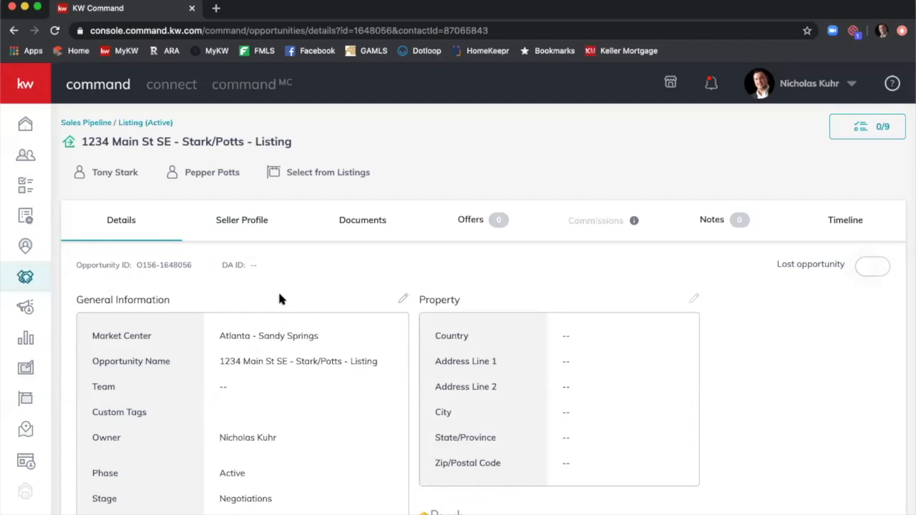
scroll(278, 315, "down", 3)
scroll(287, 337, "down", 8)
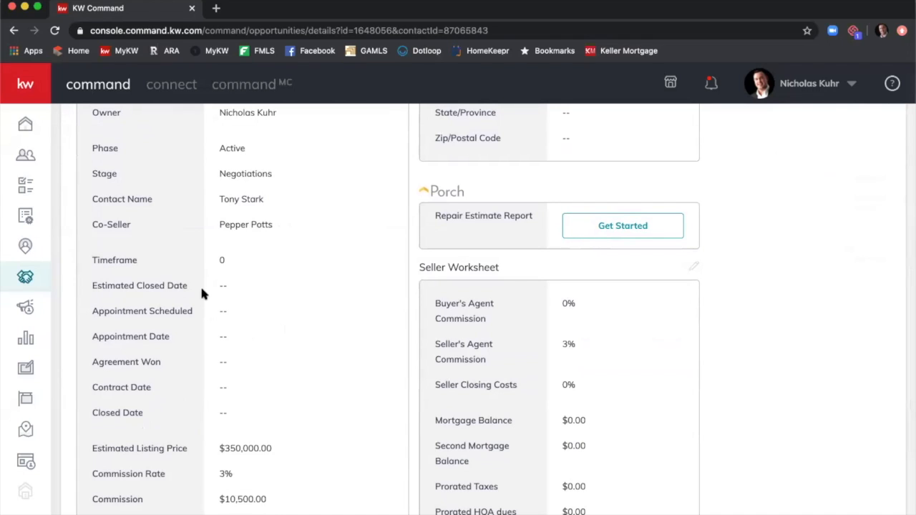
scroll(218, 286, "down", 4)
scroll(223, 280, "up", 15)
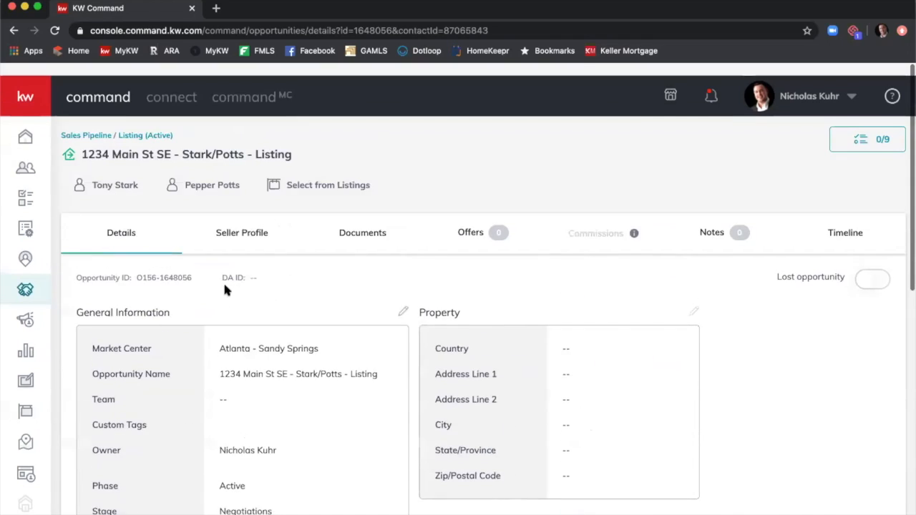
Edit the property address to 1234 Main St SE using the Smyrna, GA suggestion and save.
left_click(694, 298)
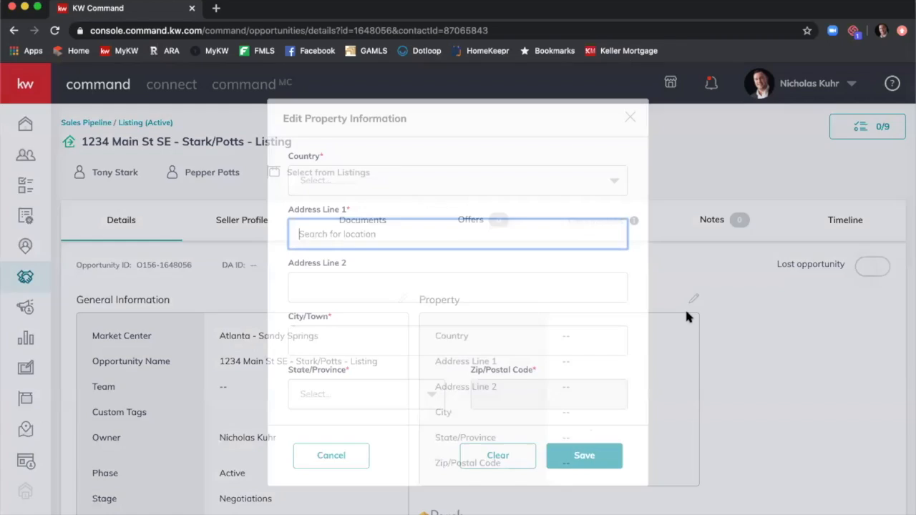
type("21")
key("BackSpace")
key("BackSpace")
type("1234 Main St")
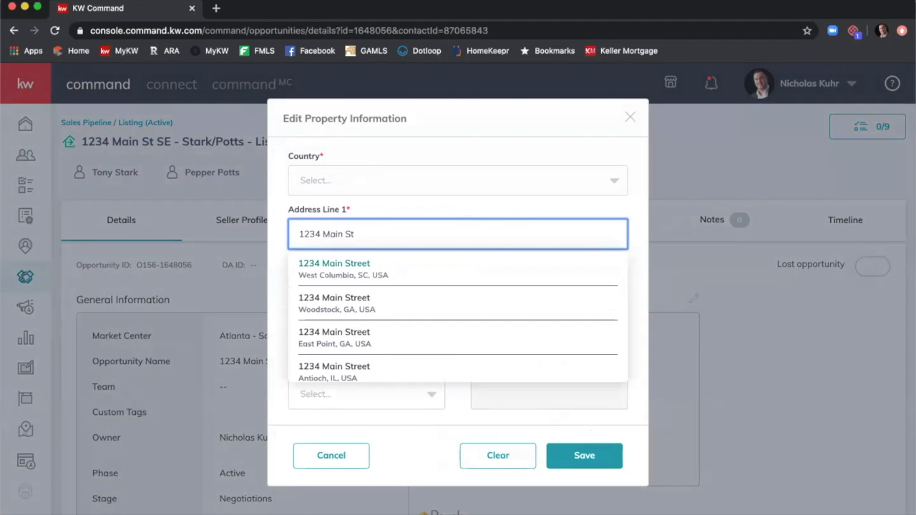
type(" SE")
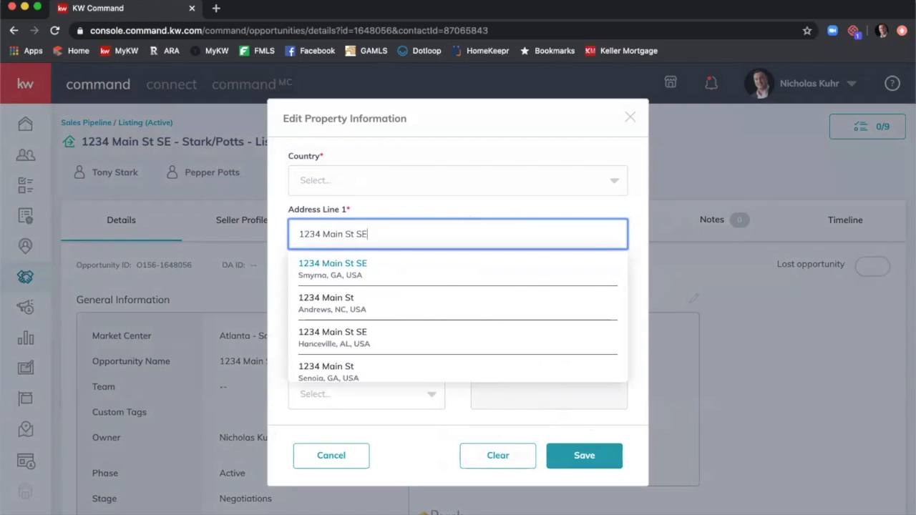
left_click(446, 268)
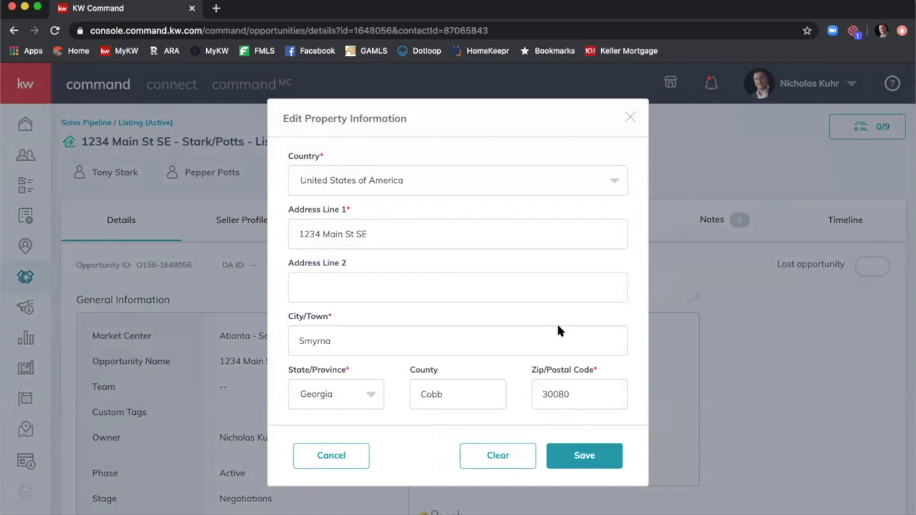
left_click(591, 455)
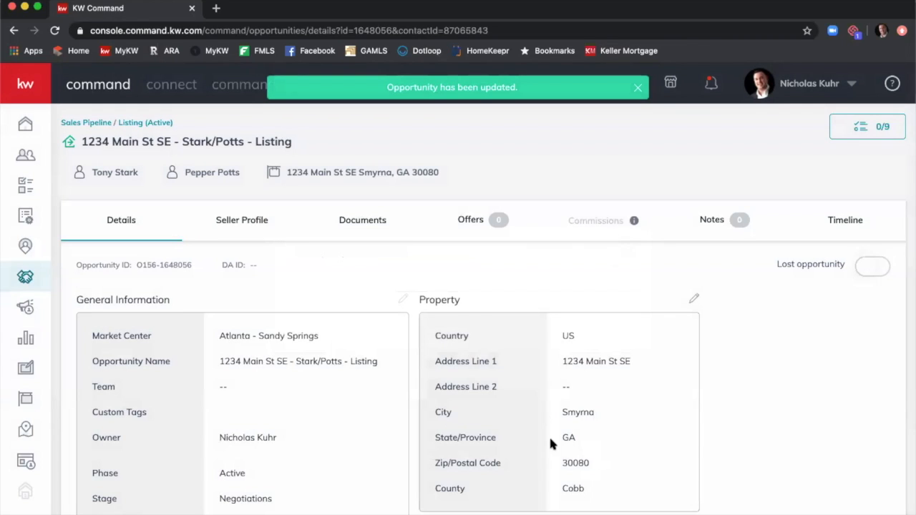
Show the Documents tab and review the Residential Listed checklist of 7 documents.
left_click(348, 226)
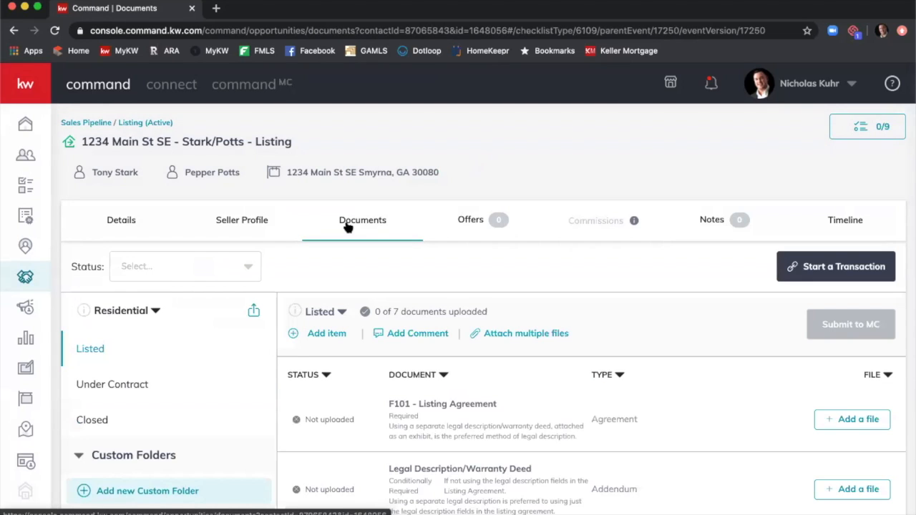
scroll(419, 240, "down", 1)
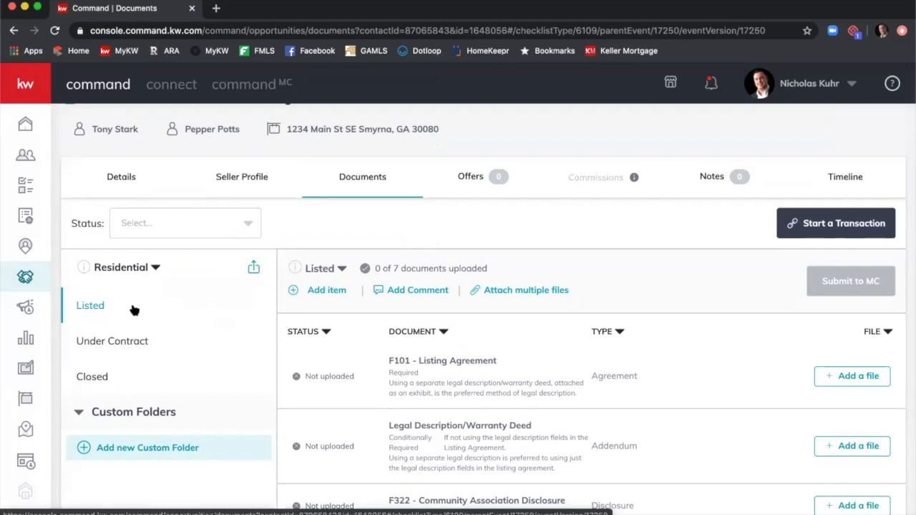
scroll(652, 368, "down", 1)
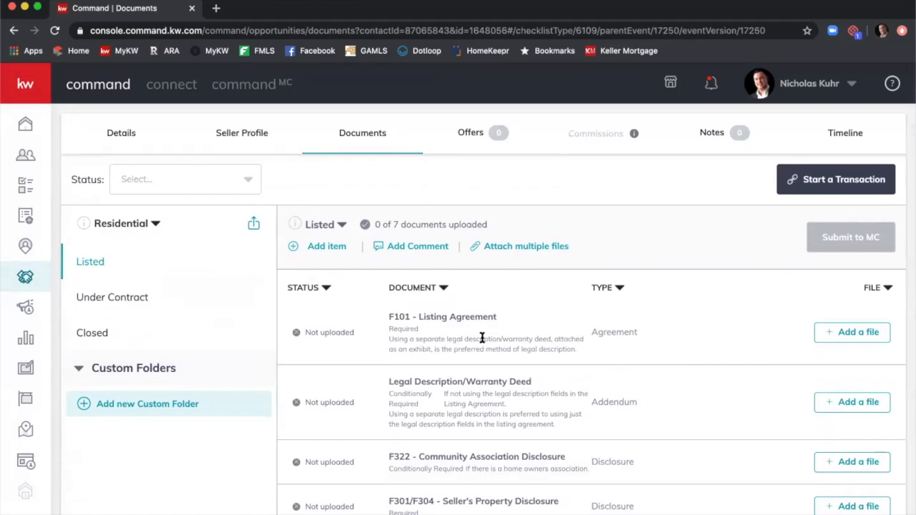
scroll(494, 361, "down", 1)
scroll(503, 388, "down", 2)
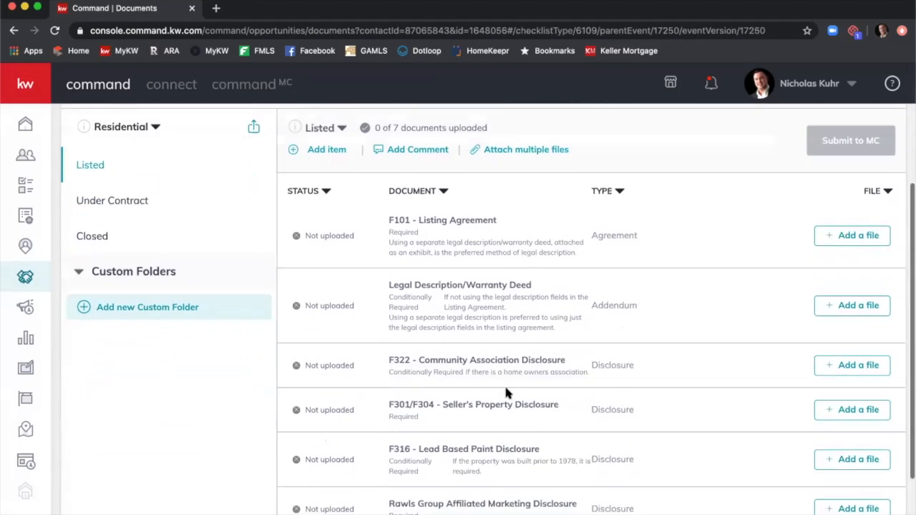
scroll(506, 420, "down", 1)
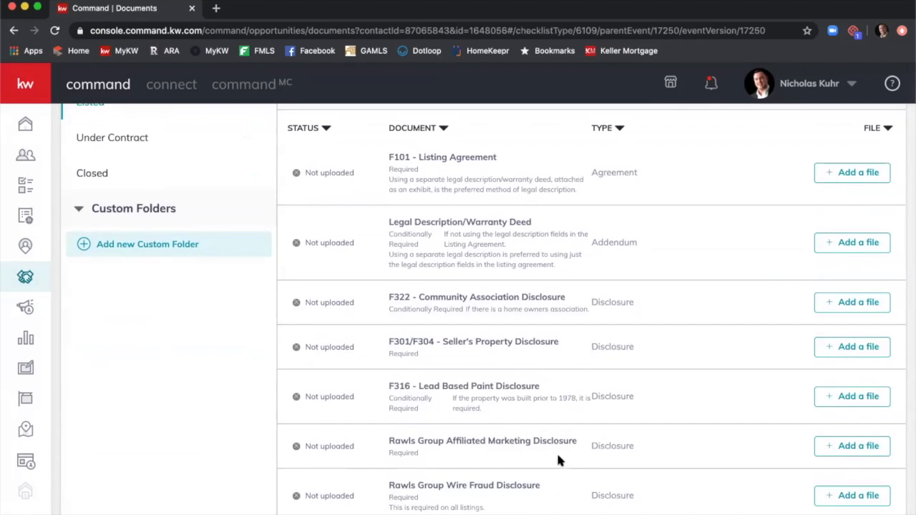
scroll(558, 460, "up", 3)
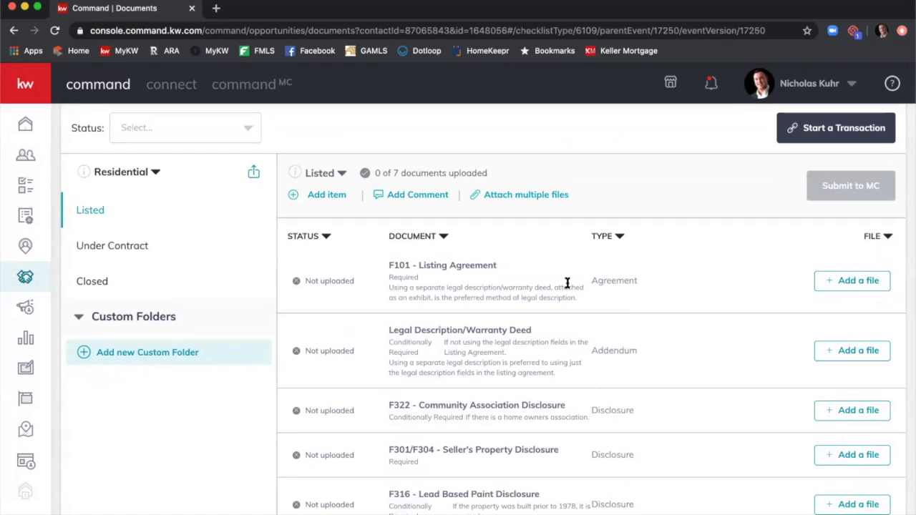
Open the F101 - Listing Agreement document assignment and cancel without uploading a file.
left_click(866, 282)
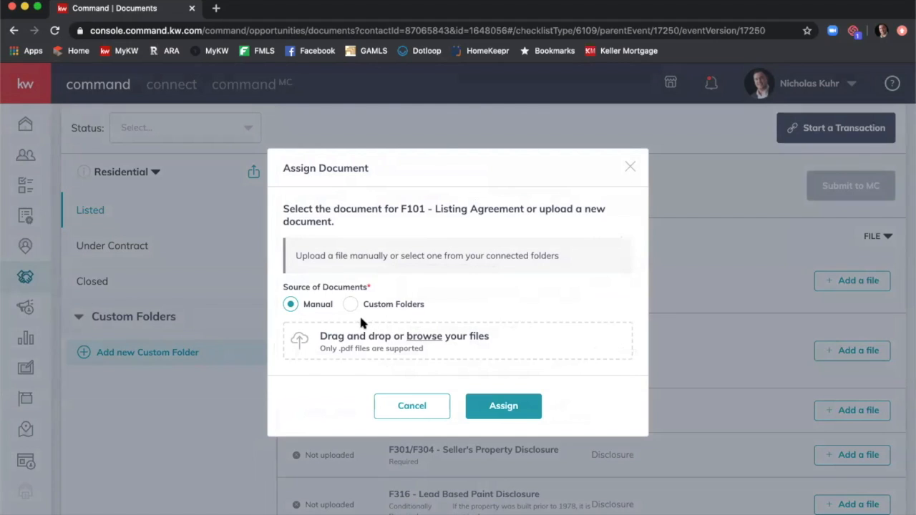
left_click(425, 410)
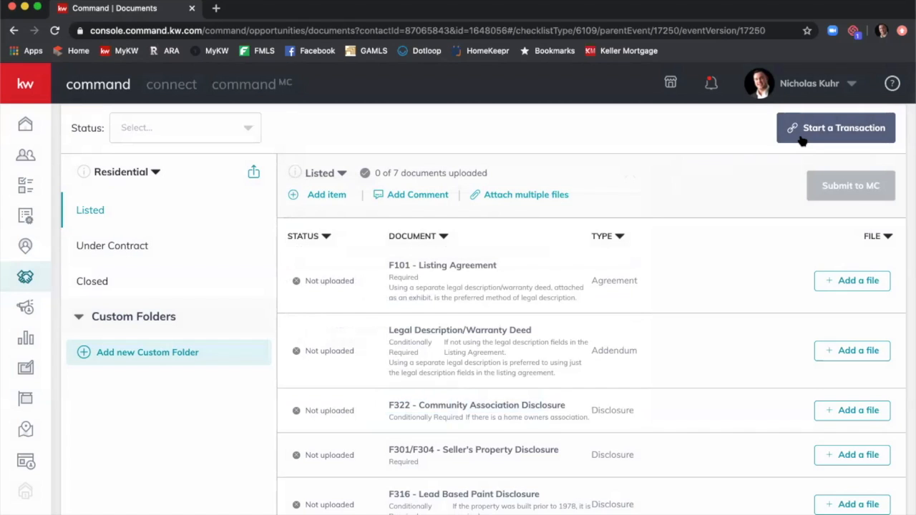
left_click(839, 284)
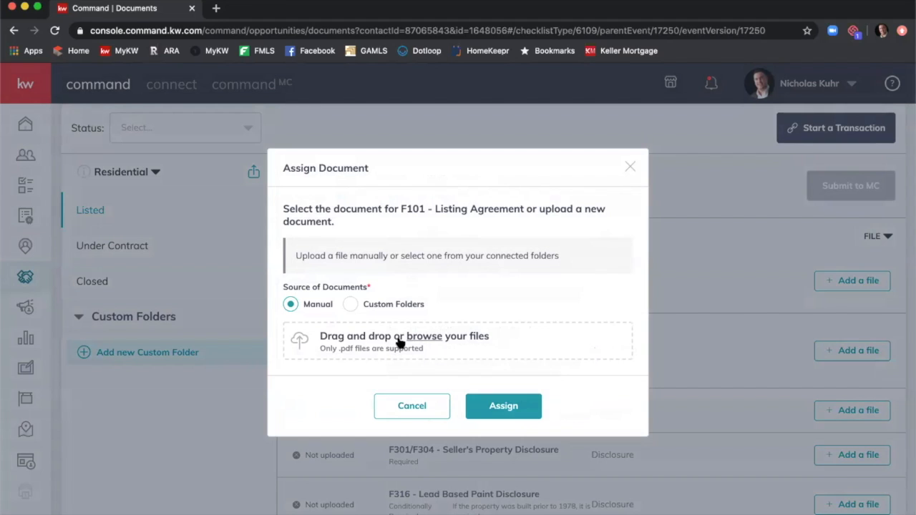
left_click(438, 405)
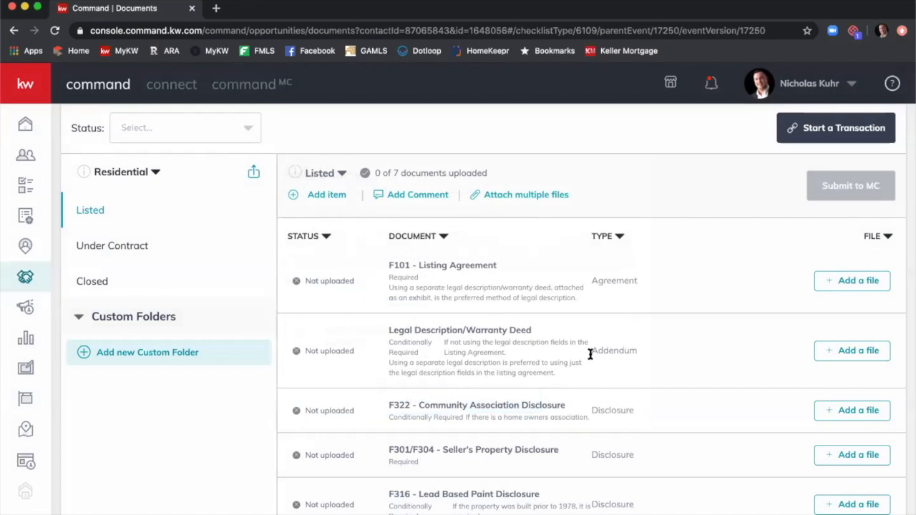
left_click(542, 198)
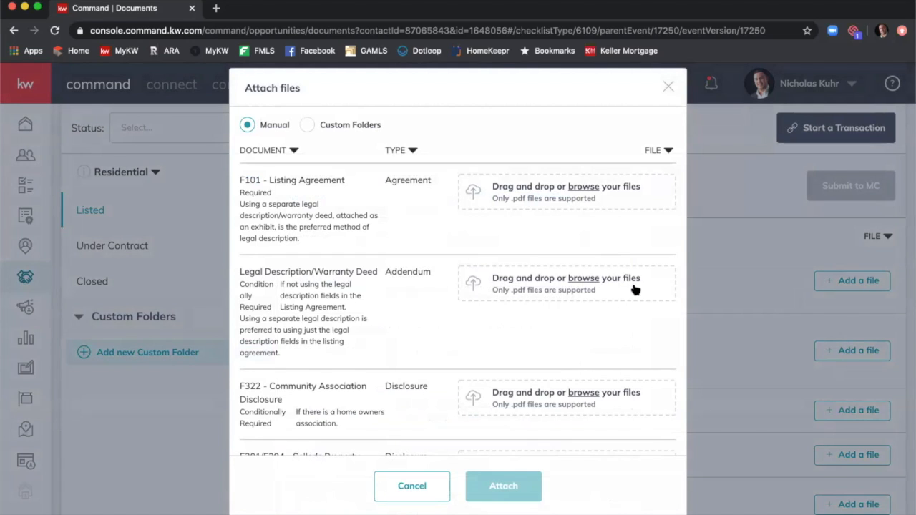
scroll(634, 289, "down", 5)
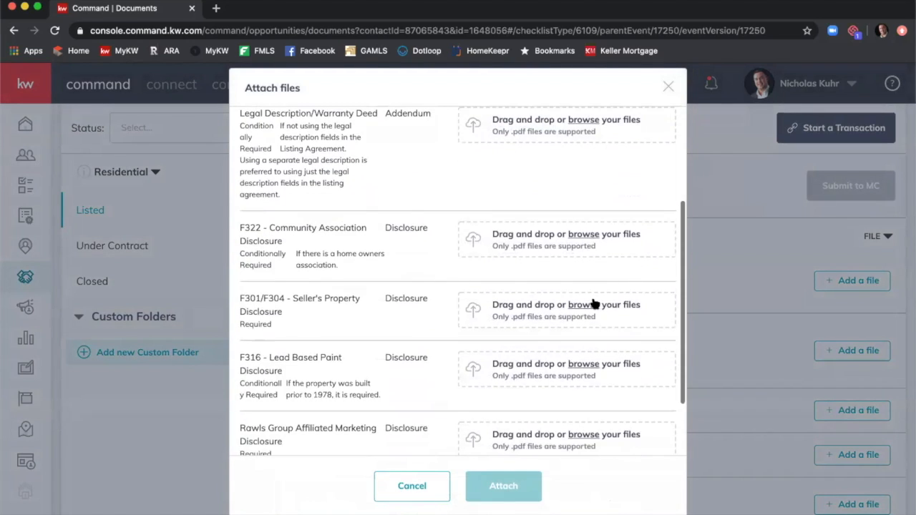
scroll(594, 302, "down", 3)
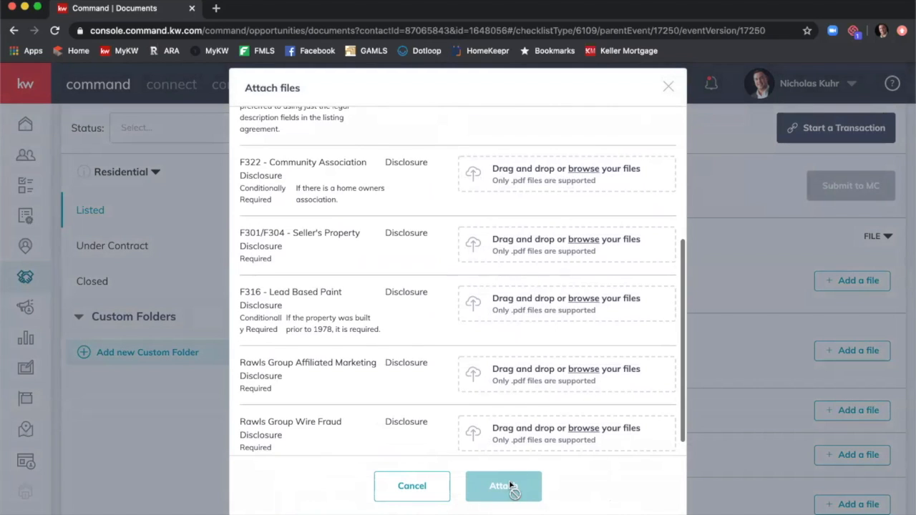
left_click(394, 492)
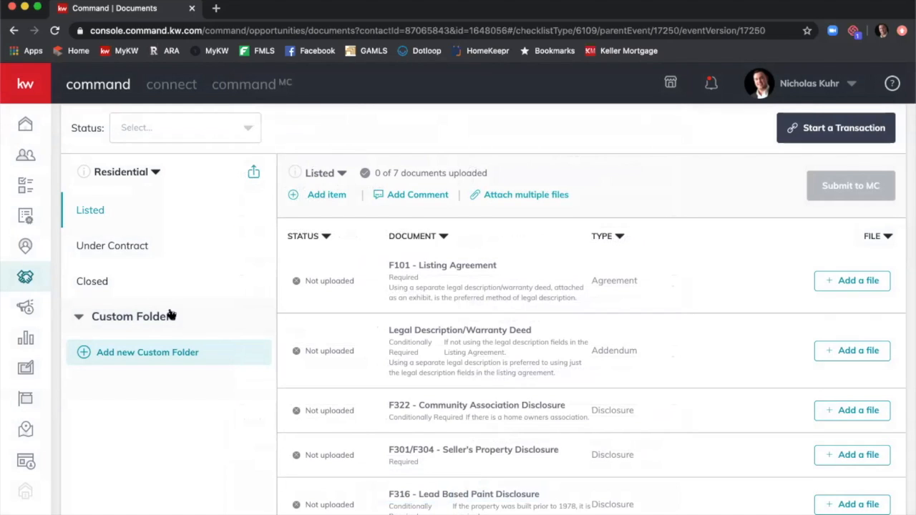
Open the Under Contract folder and review its 16 required documents, starting with F201.
left_click(145, 245)
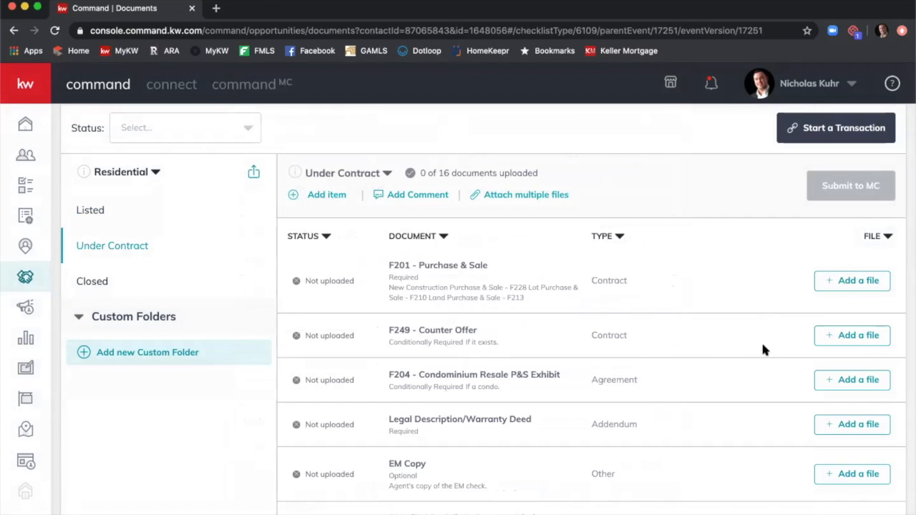
scroll(763, 344, "down", 3)
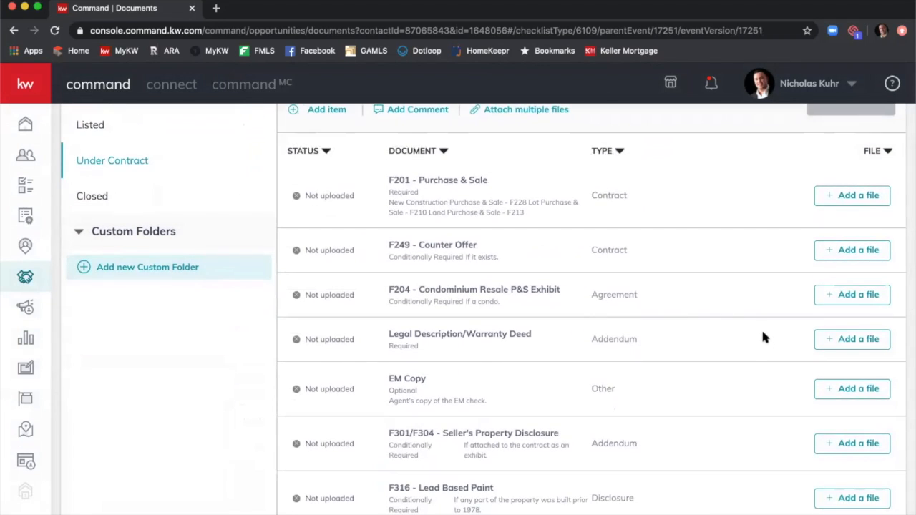
scroll(763, 338, "down", 2)
scroll(761, 329, "up", 5)
scroll(749, 338, "up", 2)
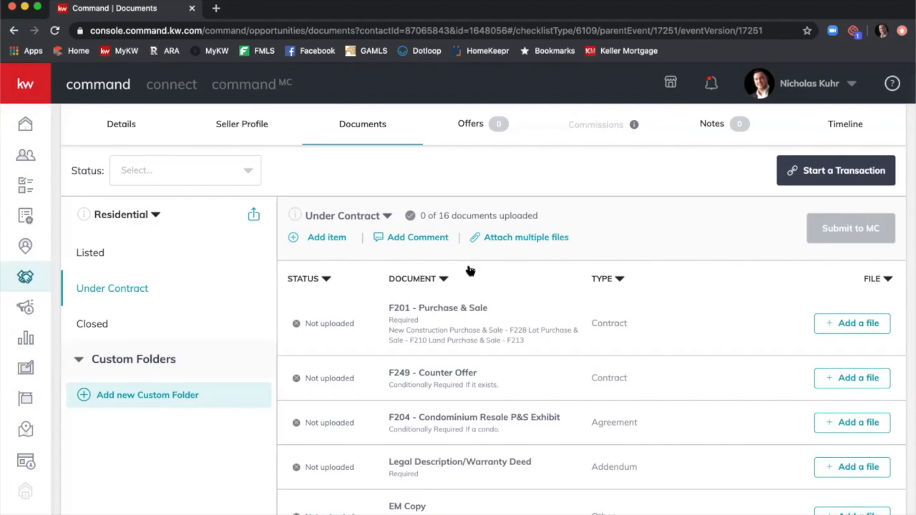
scroll(362, 306, "down", 1)
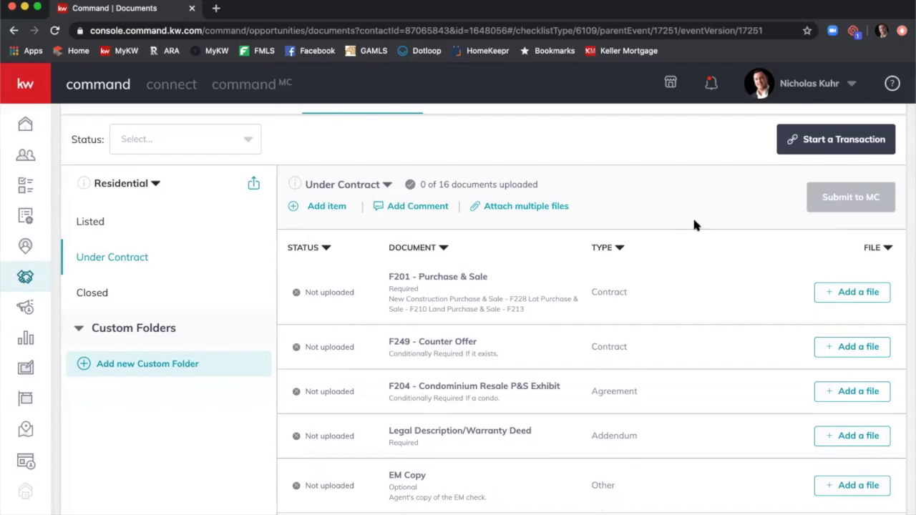
Show the Closed checklist: 0 of 3 documents uploaded, starting with Settlement Statement.
left_click(159, 300)
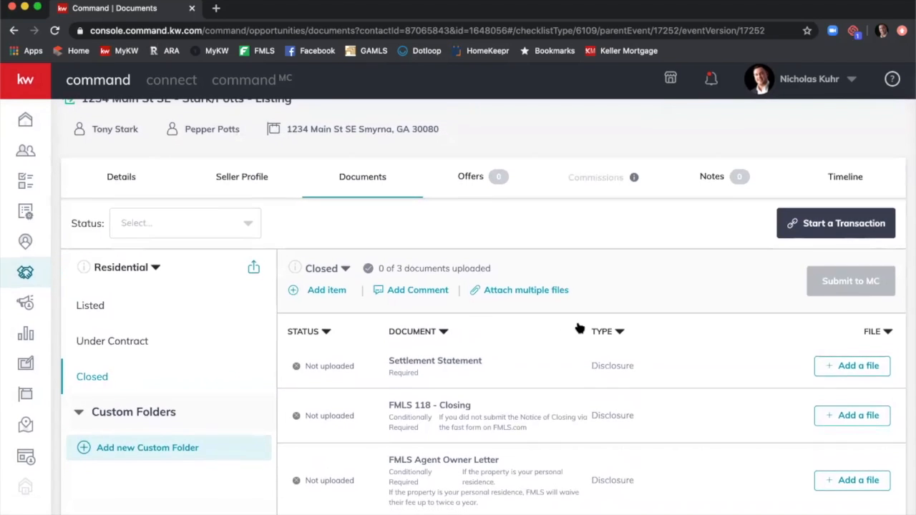
scroll(656, 353, "up", 1)
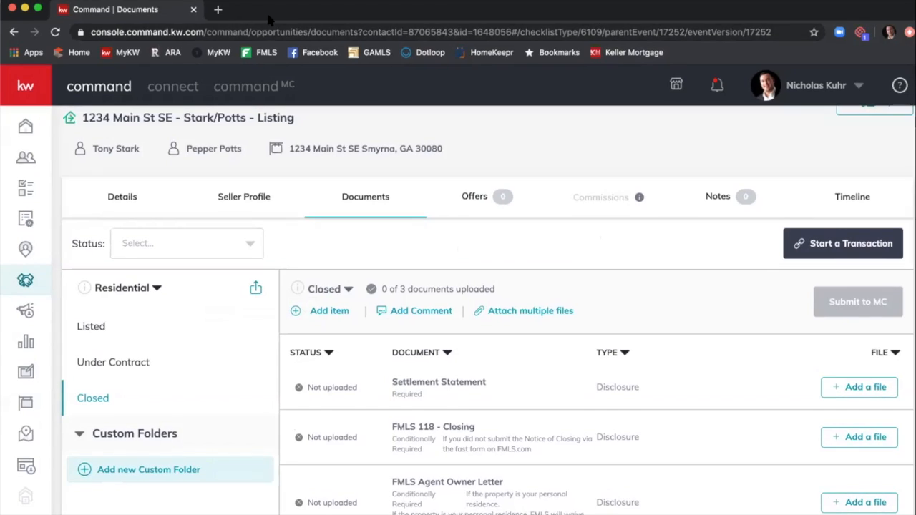
Load mykw.kw.com/kwintranet/ in a new tab and open Technology > Greensheet.
left_click(217, 9)
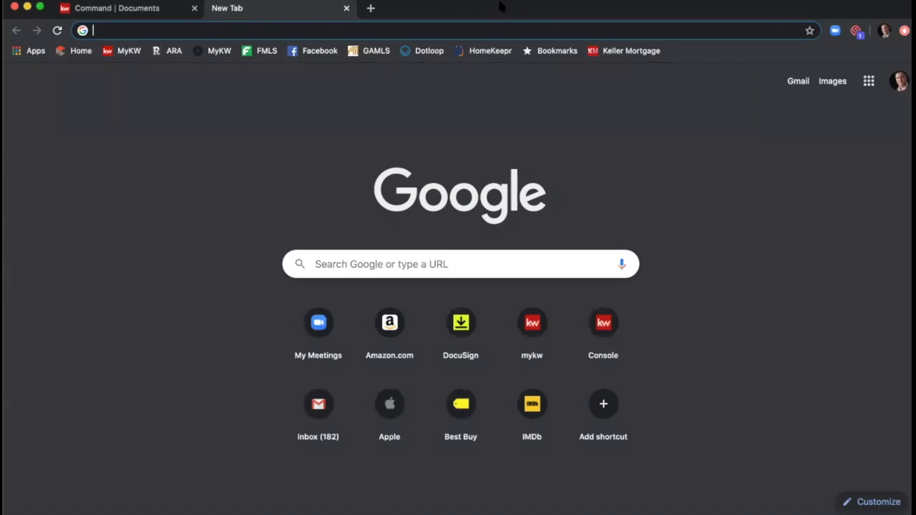
type("mu")
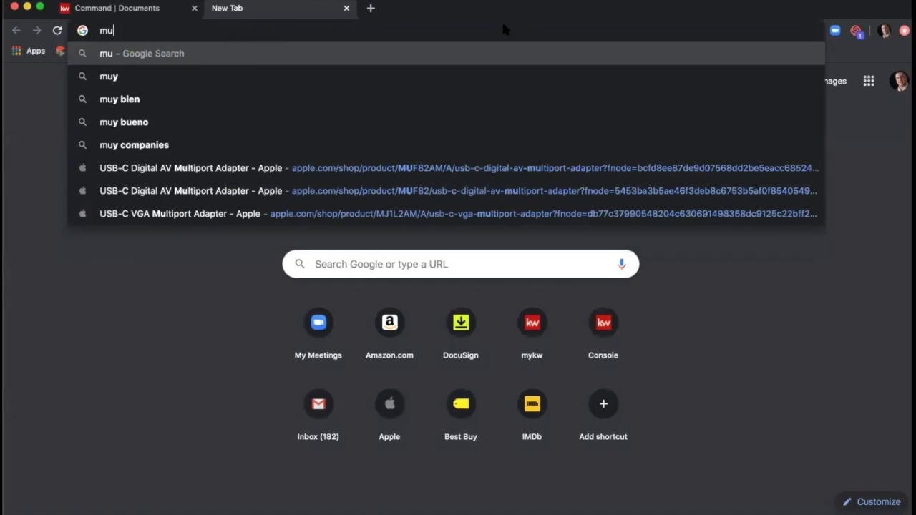
key("BackSpace")
type("yk")
key("Return")
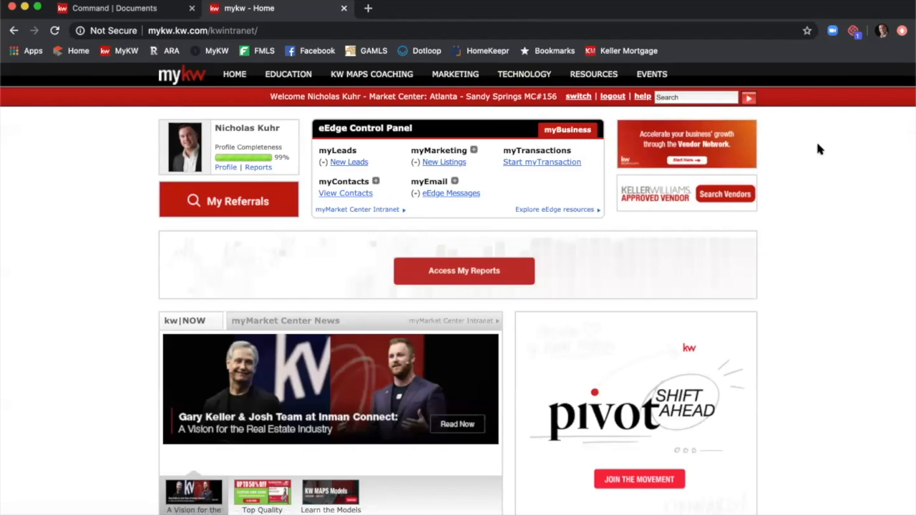
mouse_move(526, 74)
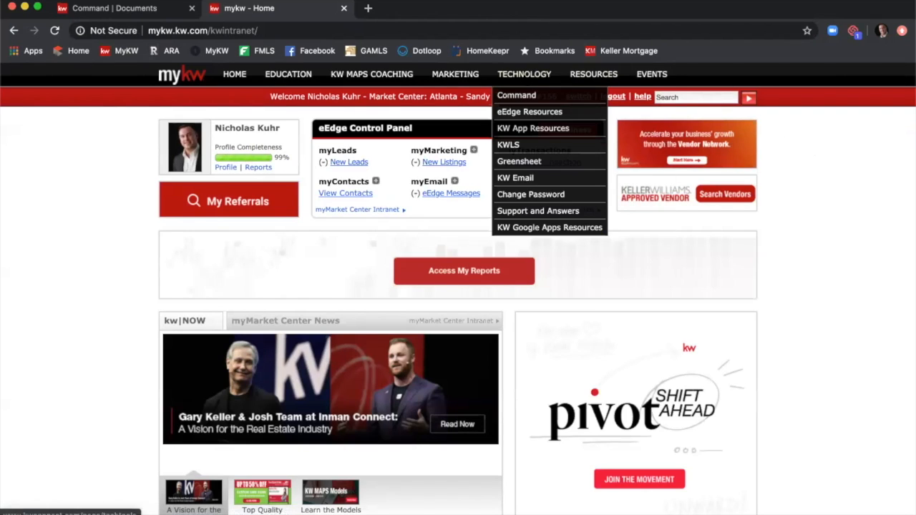
left_click(539, 162)
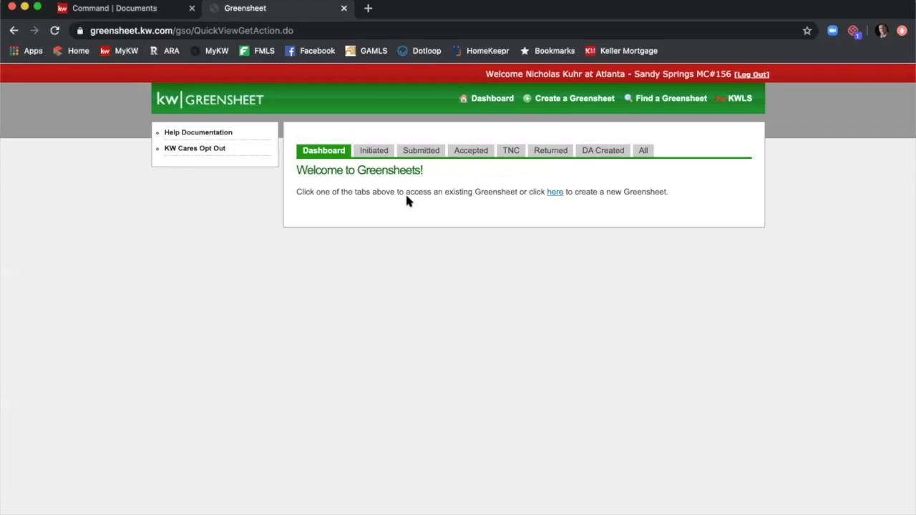
Start a new greensheet, answering 'No, I am not.' (listing agent) and 'No, it is not.' (KW listing).
left_click(556, 193)
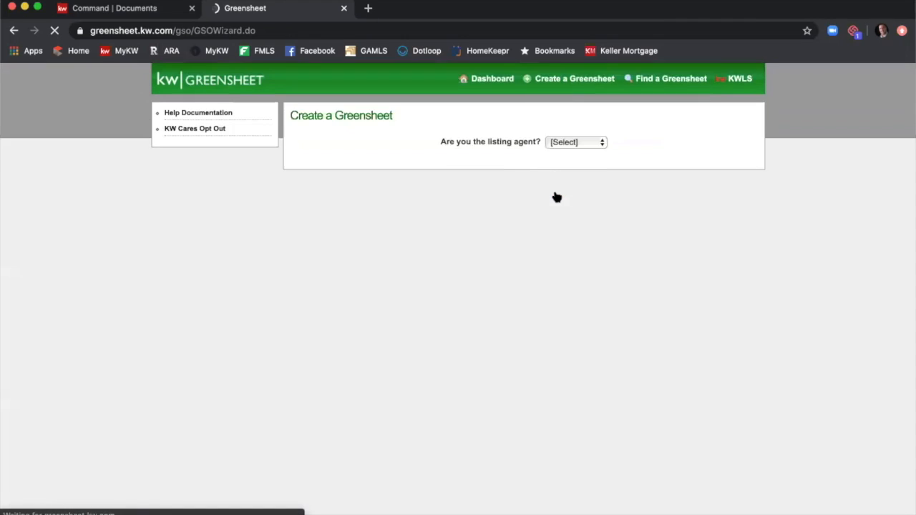
left_click(579, 163)
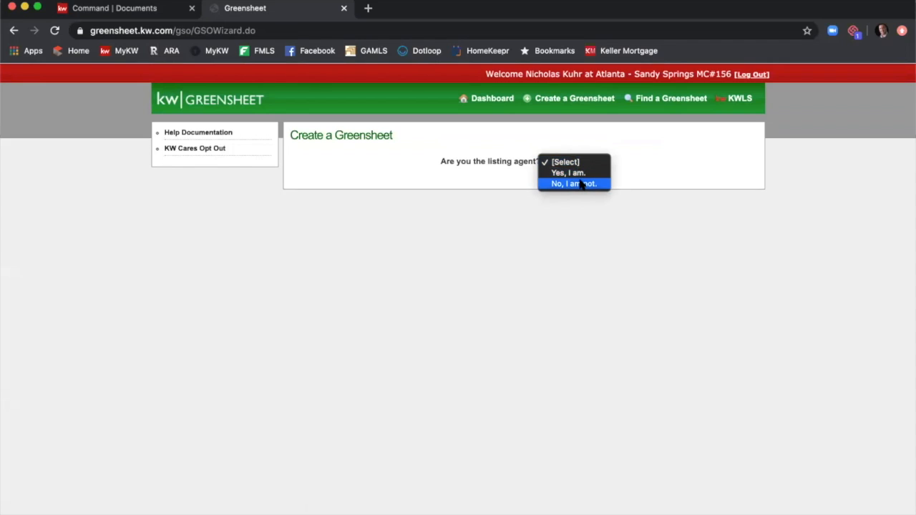
left_click(582, 185)
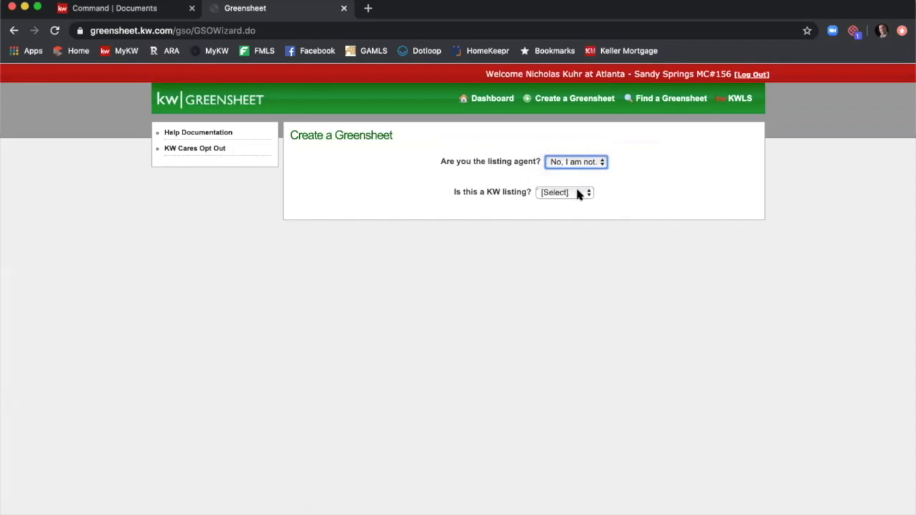
left_click(580, 193)
left_click(577, 213)
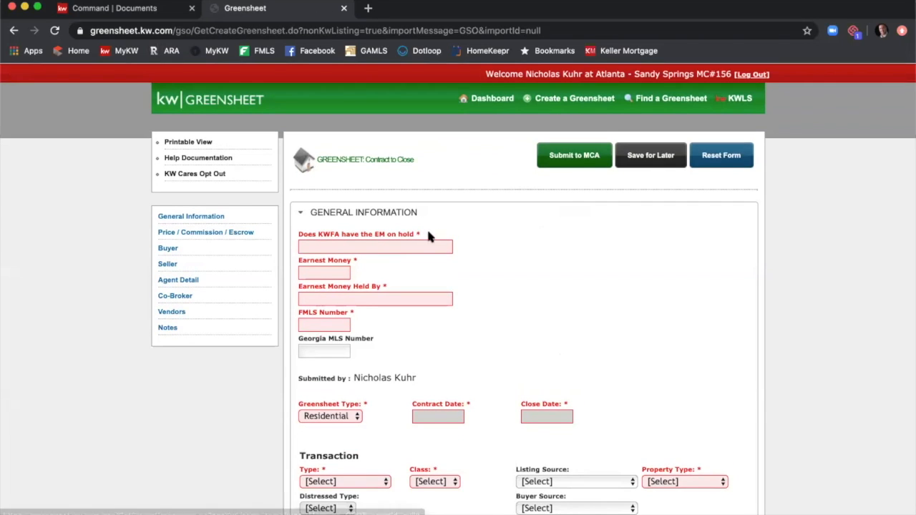
Review the blank Contract to Close form, then return to the Command Documents tab.
scroll(405, 237, "down", 2)
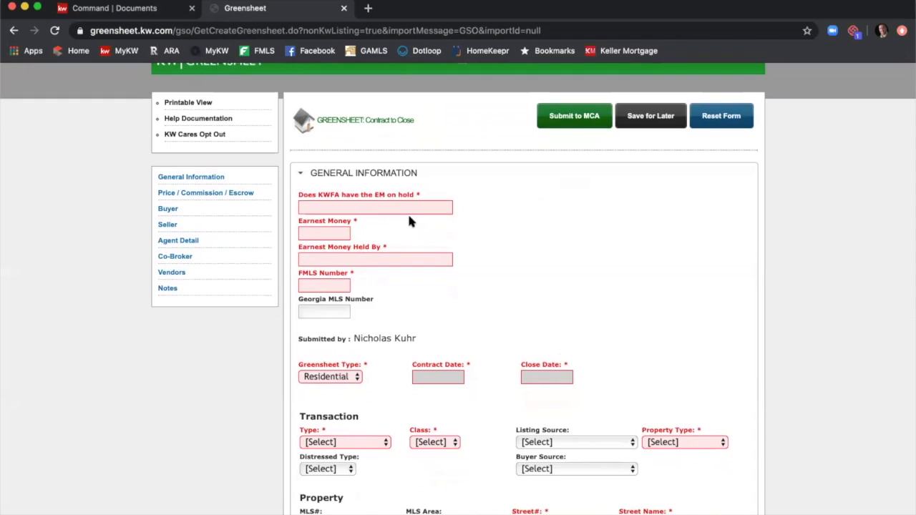
scroll(420, 217, "down", 1)
scroll(420, 210, "down", 2)
scroll(425, 191, "down", 2)
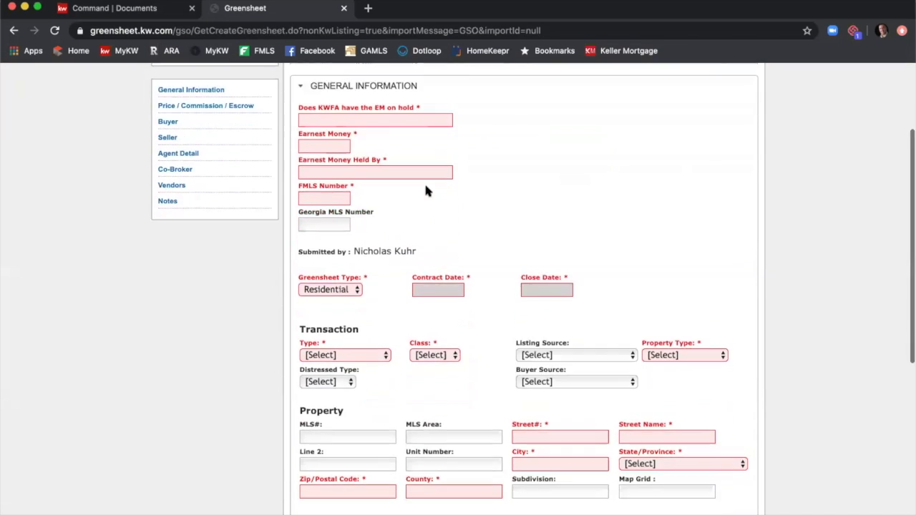
scroll(425, 190, "down", 10)
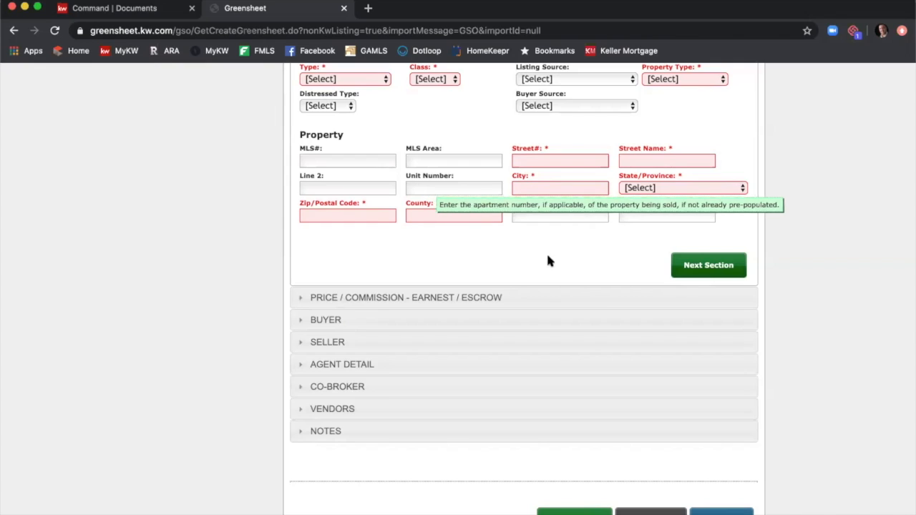
scroll(619, 307, "down", 1)
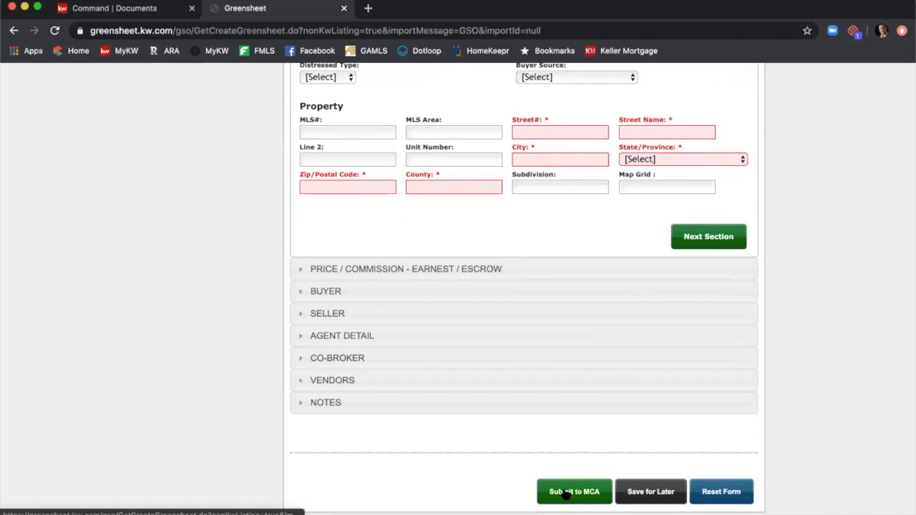
scroll(385, 311, "up", 10)
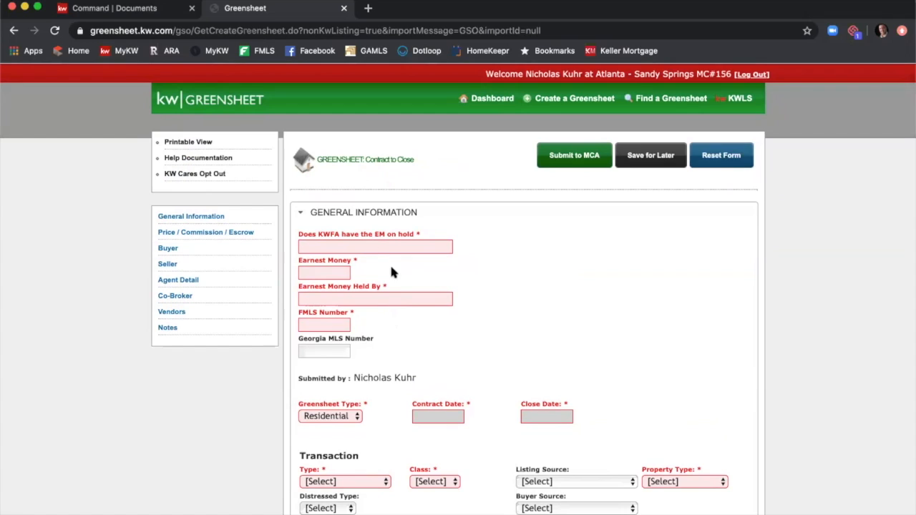
left_click(115, 7)
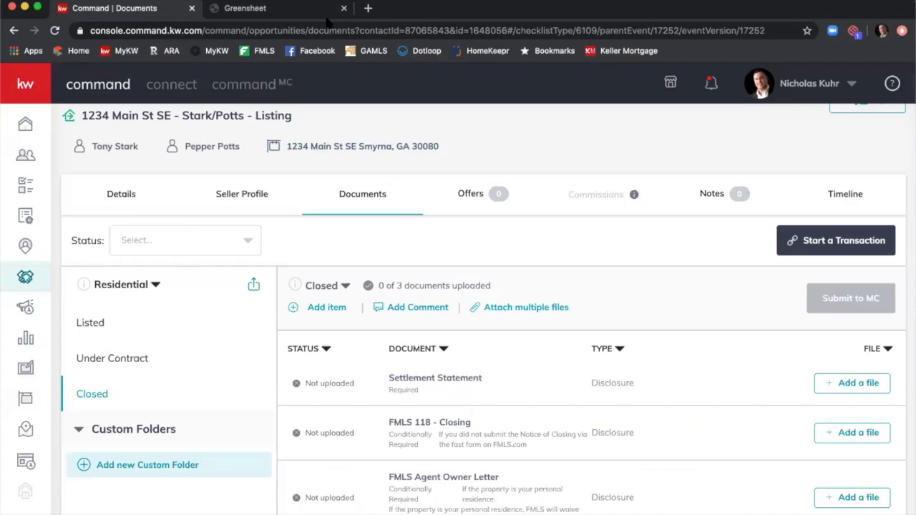